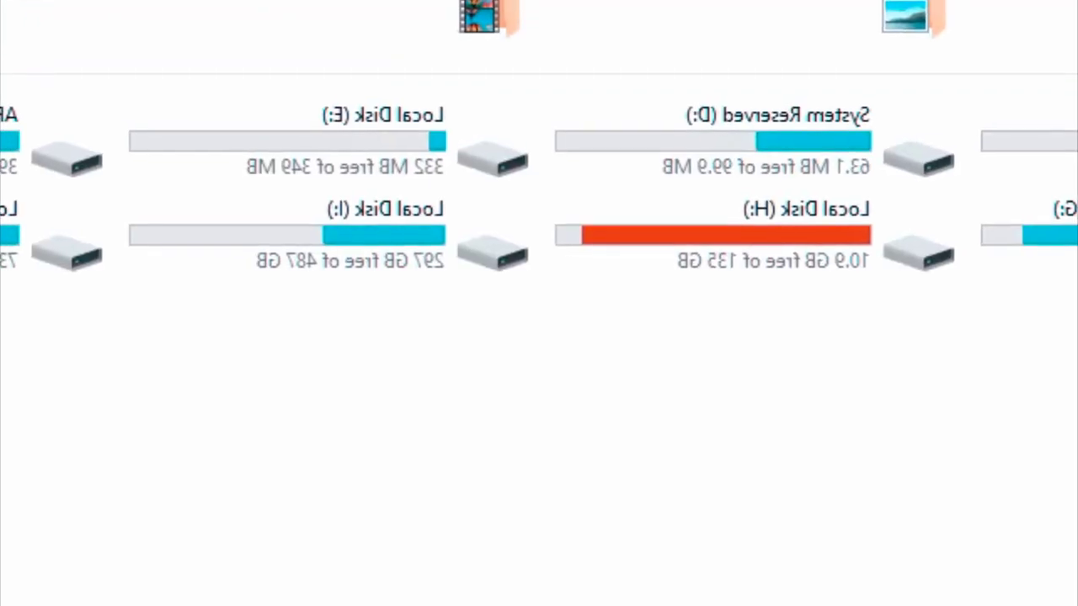
# Open the SamplitudeMusicStudio15DownloadVersion folder in MAGIX on drive C and the crack folder inside the RAR archive
pyautogui.doubleClick(1048, 389)
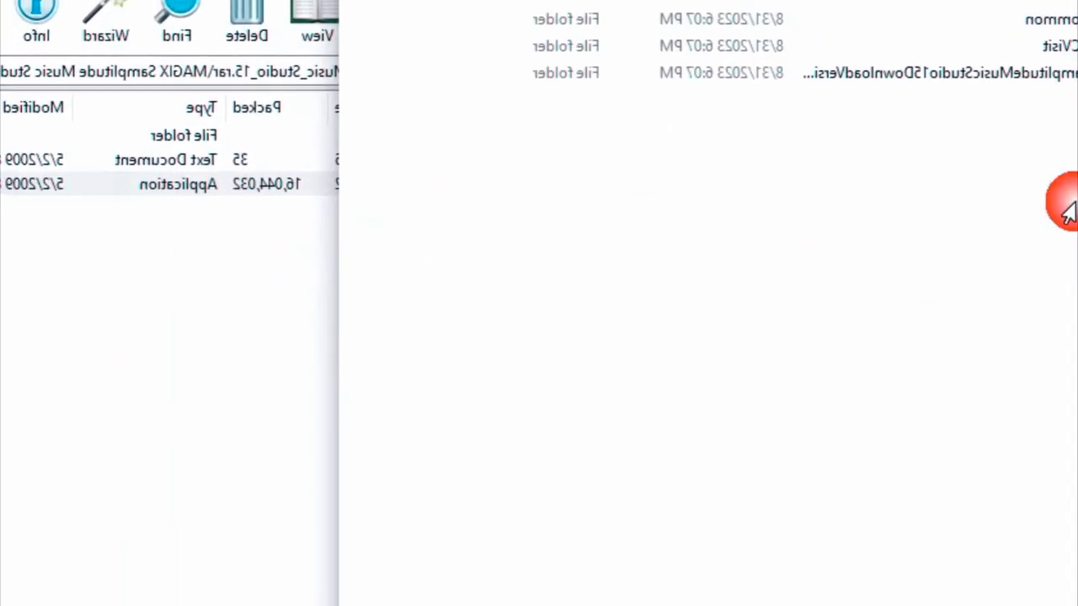
pyautogui.doubleClick(947, 88)
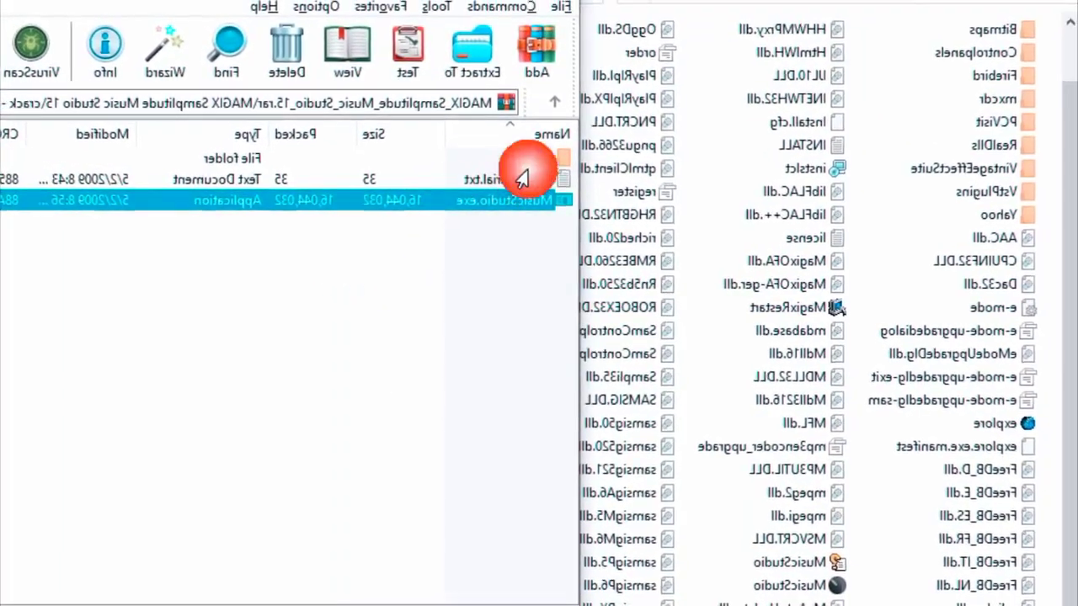
pyautogui.click(522, 192)
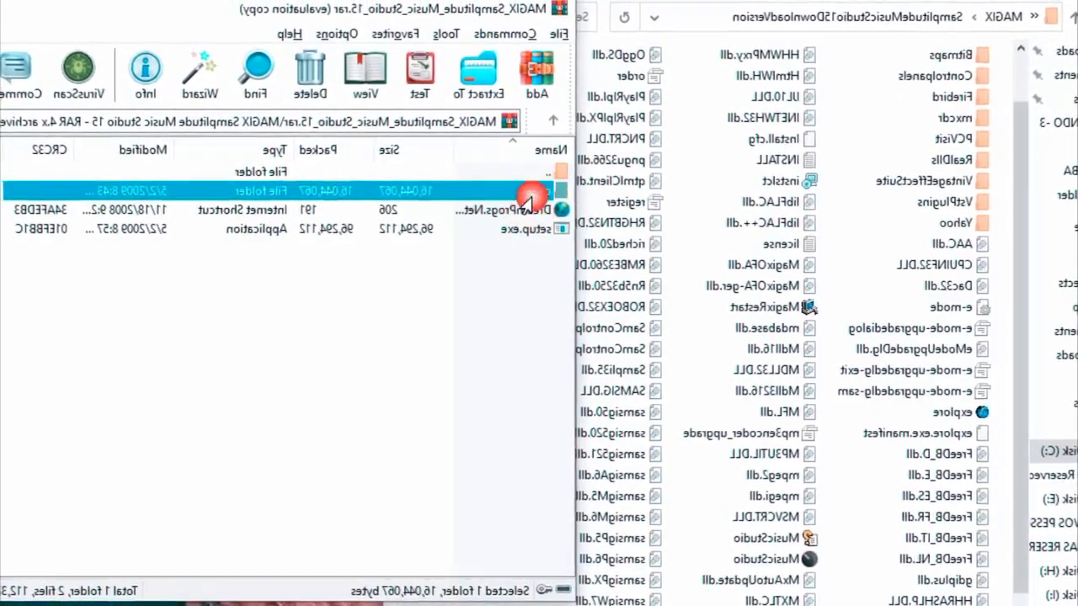
pyautogui.doubleClick(522, 192)
# Move MusicStudio.exe from the archive into the SamplitudeMusicStudio15DownloadVersion folder, replacing the existing file, and close the folder window
pyautogui.moveTo(518, 211); pyautogui.dragTo(809, 511)
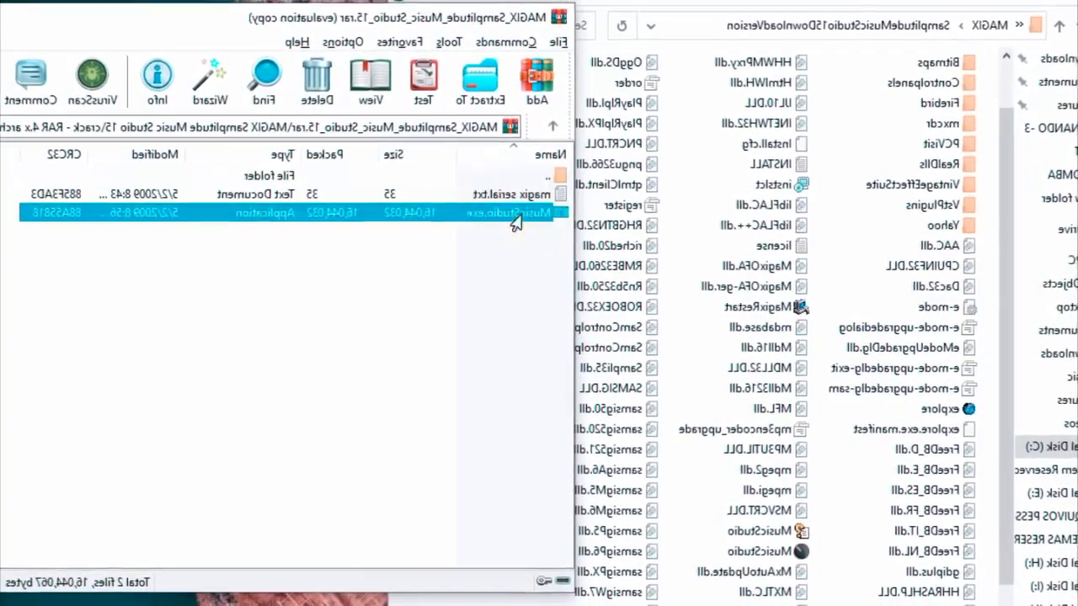
pyautogui.moveTo(655, 497); pyautogui.dragTo(659, 492)
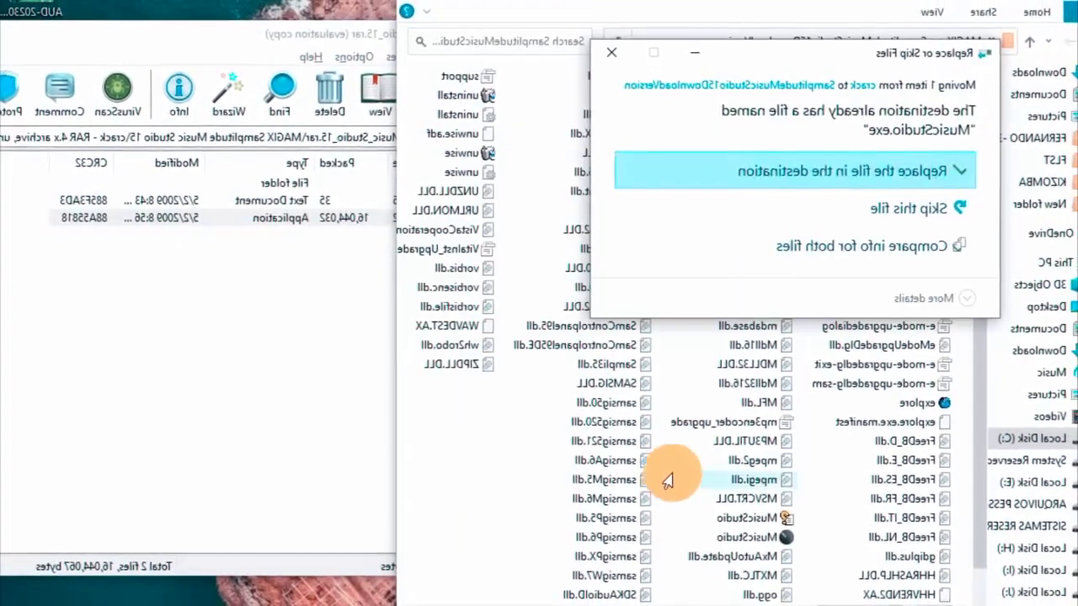
pyautogui.click(918, 179)
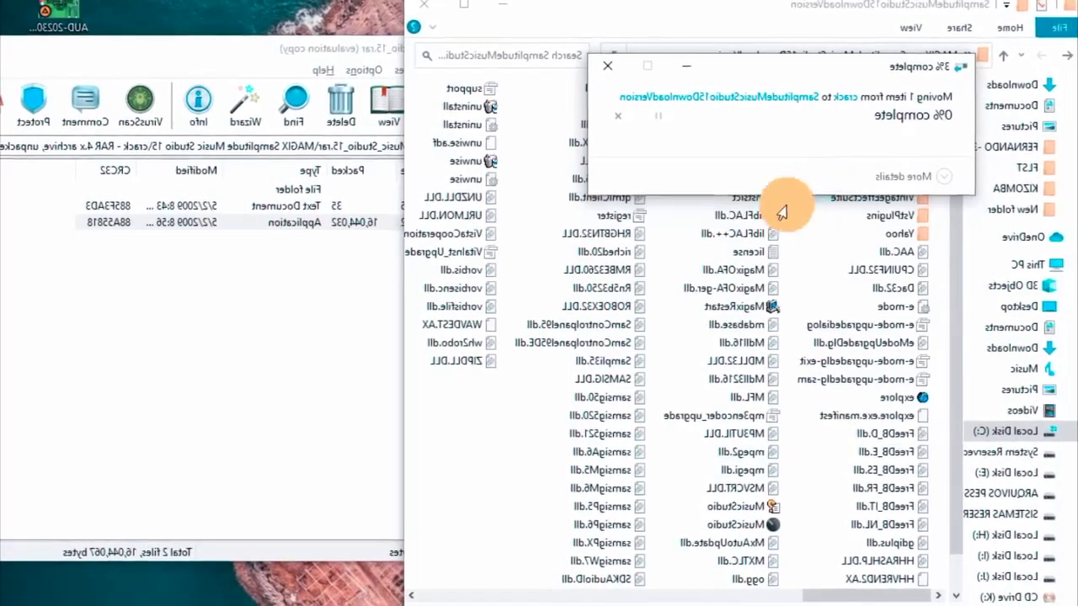
pyautogui.click(428, 20)
pyautogui.click(964, 286)
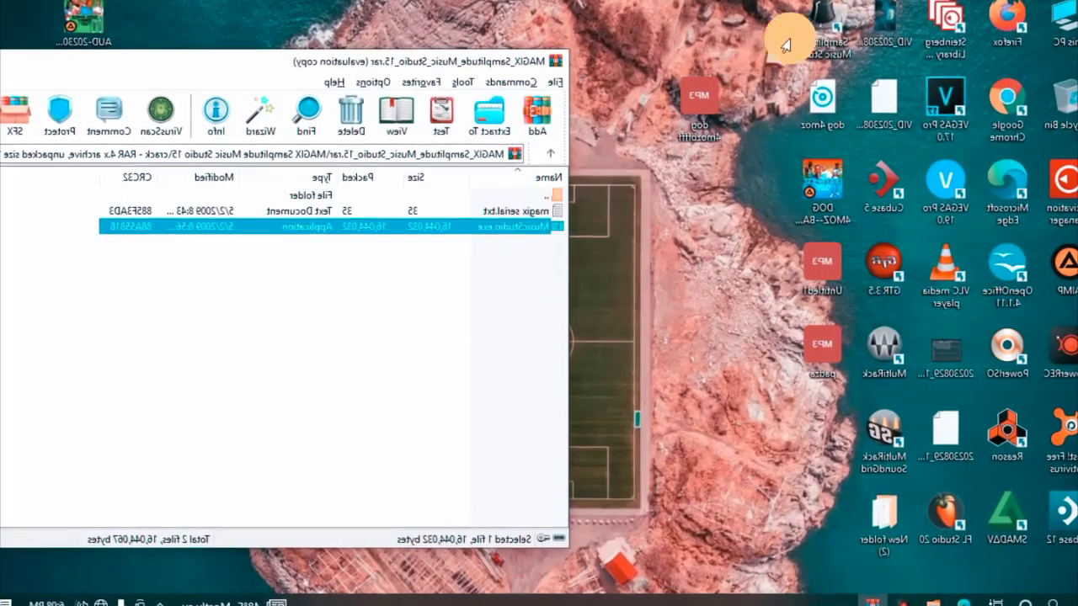
# Launch Samplitude Music Studio 15 from its desktop shortcut
pyautogui.doubleClick(815, 32)
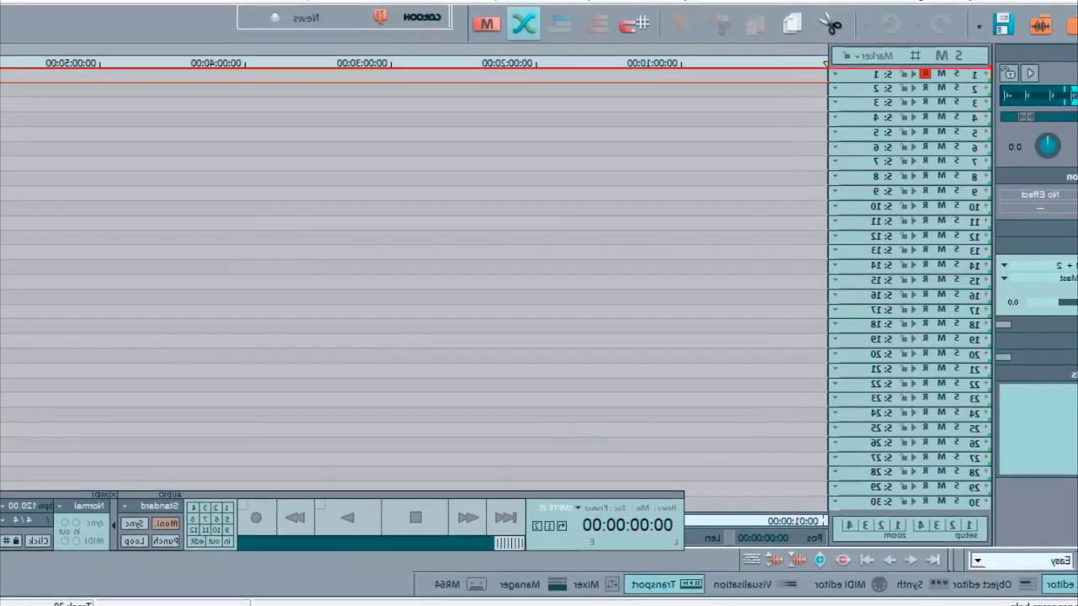
pyautogui.hotkey('ctrl', 'Up')
pyautogui.hotkey('ctrl', 'Up')
pyautogui.hotkey('ctrl', 'Up')
pyautogui.hotkey('ctrl', 'Up')
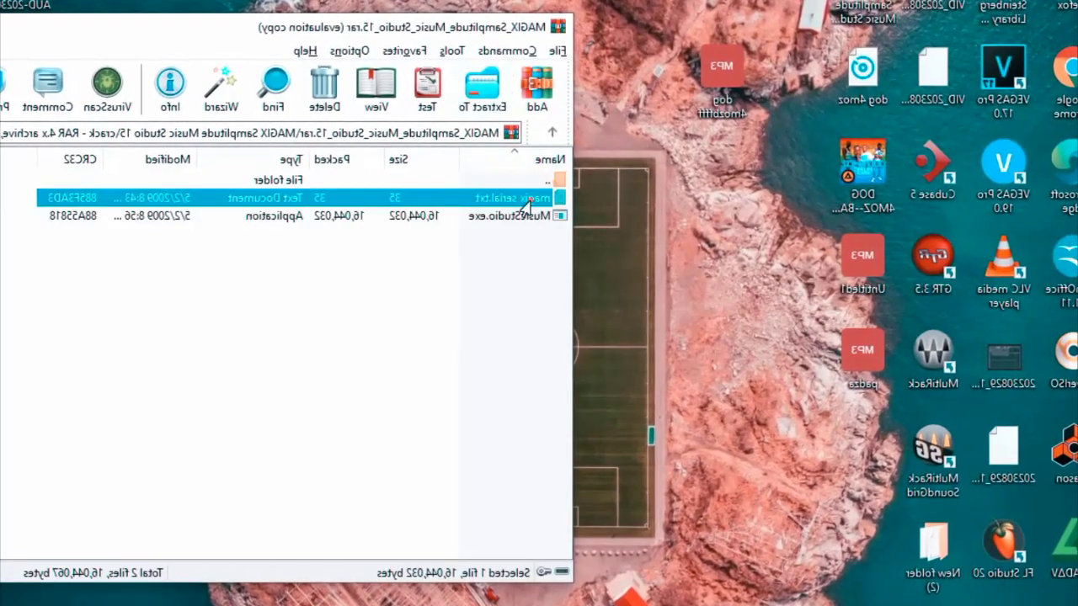
# Open magix serial.txt from the archive, copy the serial number and close the text file
pyautogui.doubleClick(527, 200)
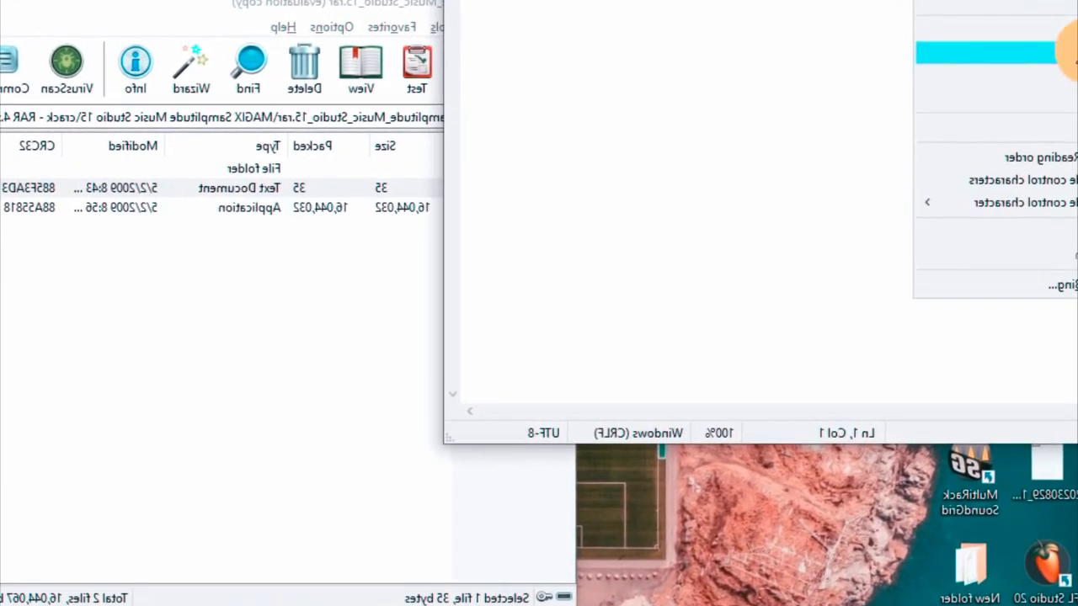
pyautogui.click(462, 0)
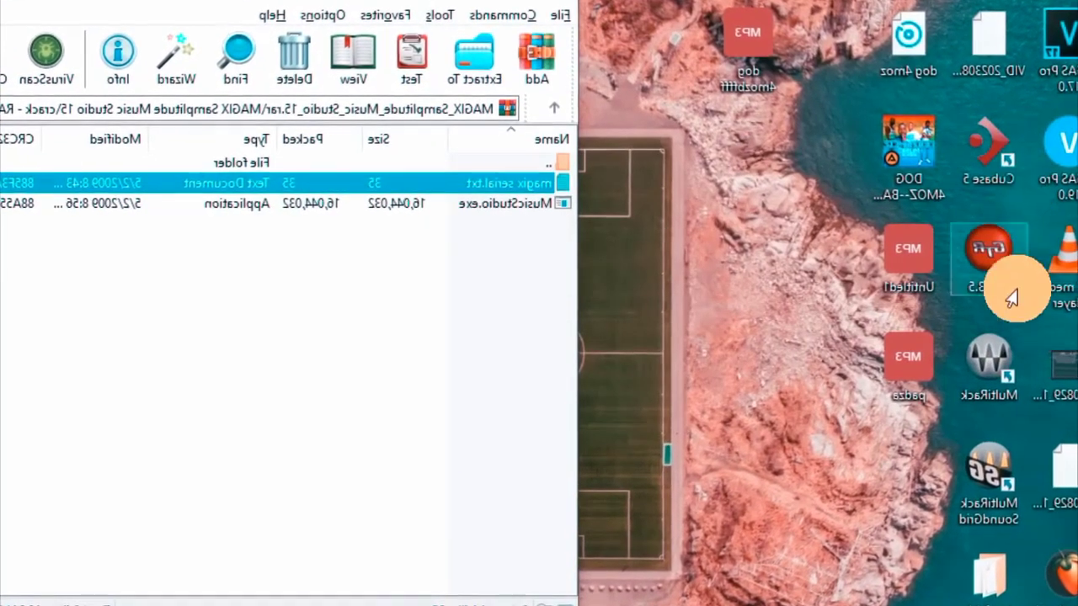
# Switch back to Samplitude Music Studio and choose to continue the trial phase (Testphase fortsetzen) in the MAGIX dialog
pyautogui.click(1077, 605)
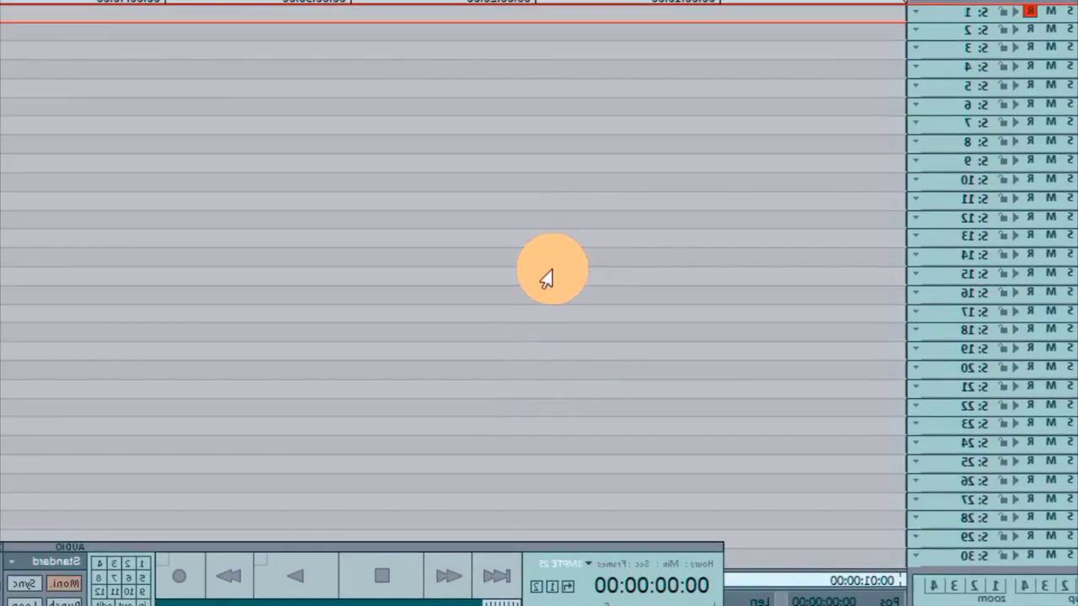
pyautogui.rightClick(510, 281)
pyautogui.click(264, 300)
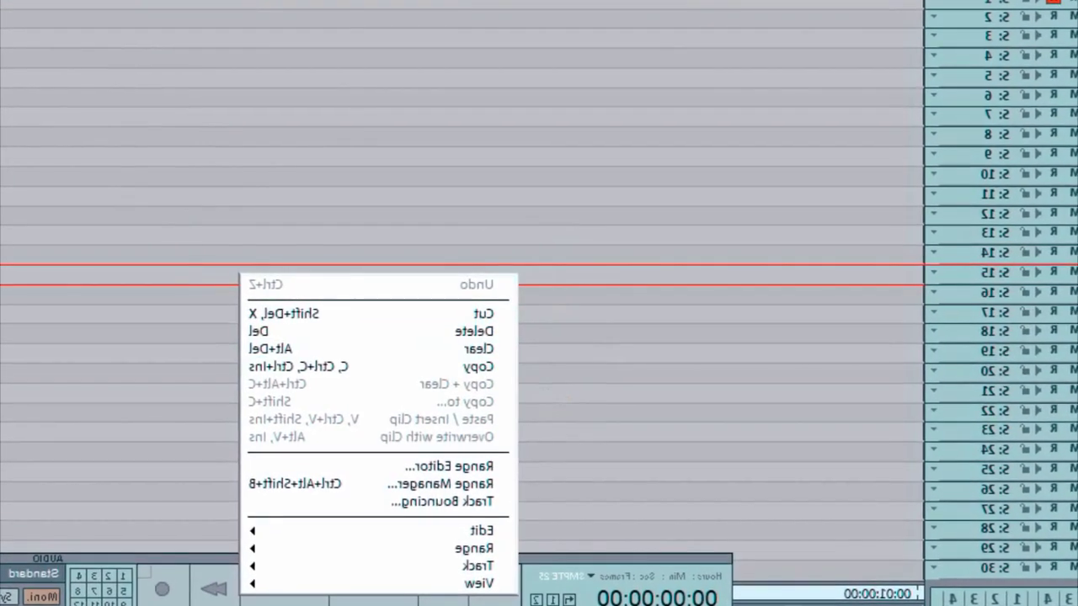
pyautogui.click(421, 17)
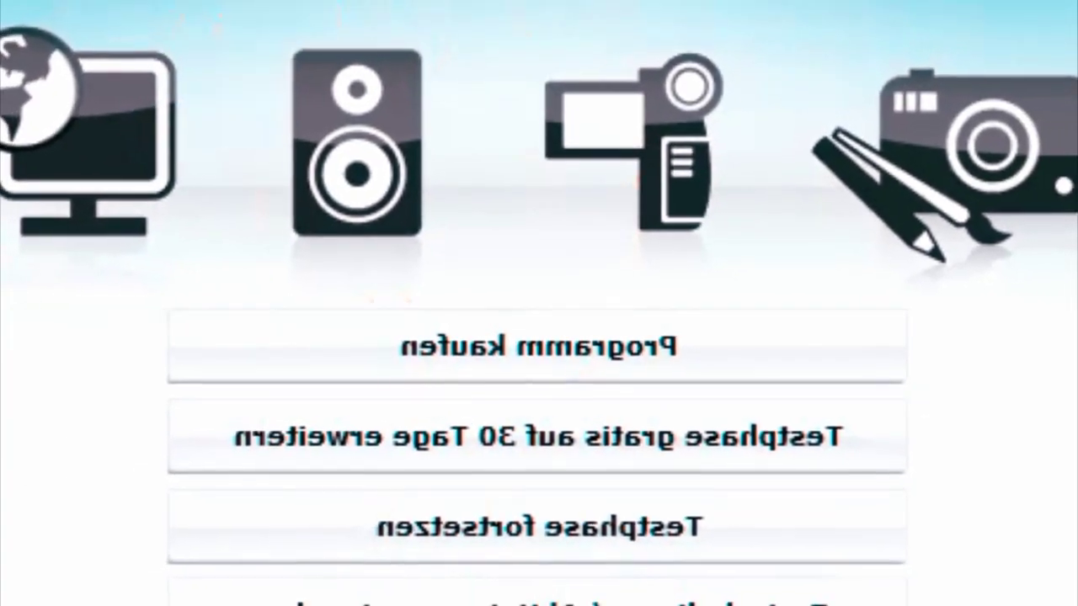
pyautogui.click(547, 515)
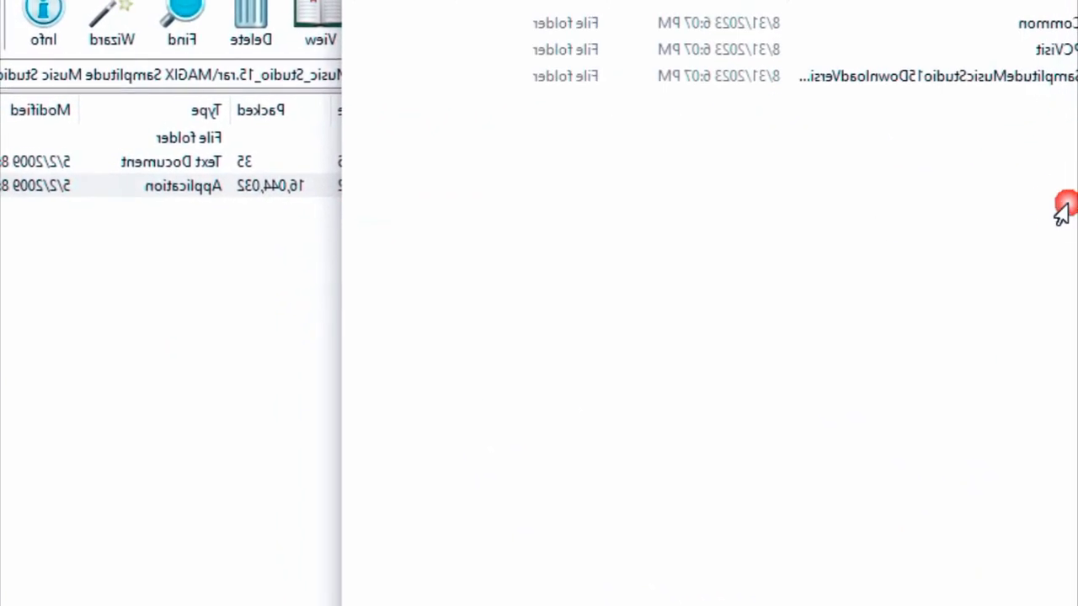
# Open the SamplitudeMusicStudio15DownloadVersion folder again and reopen the archive's crack folder beside it
pyautogui.doubleClick(943, 86)
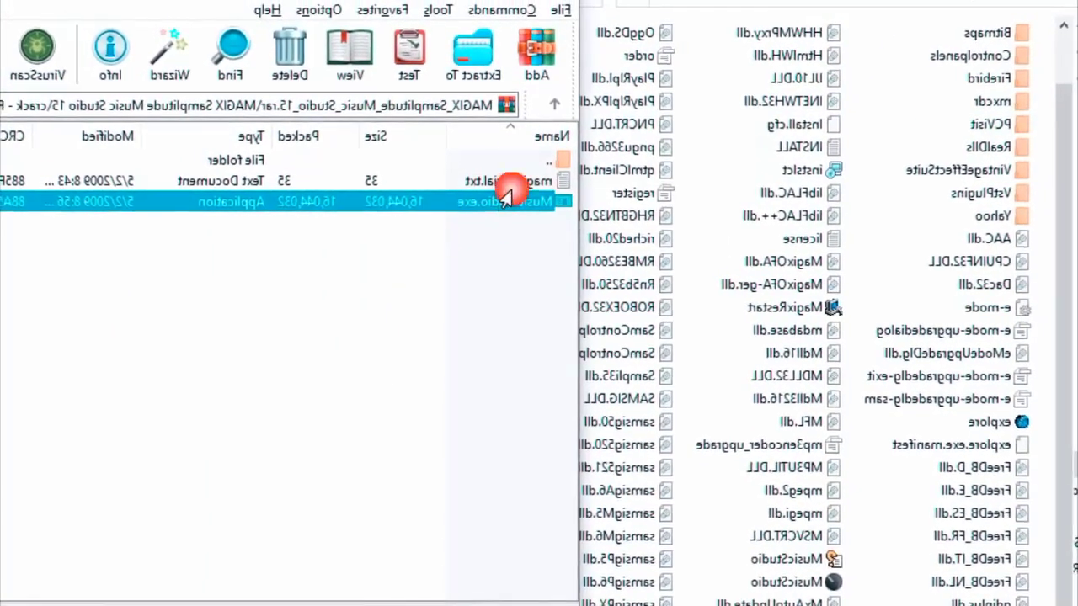
pyautogui.doubleClick(539, 167)
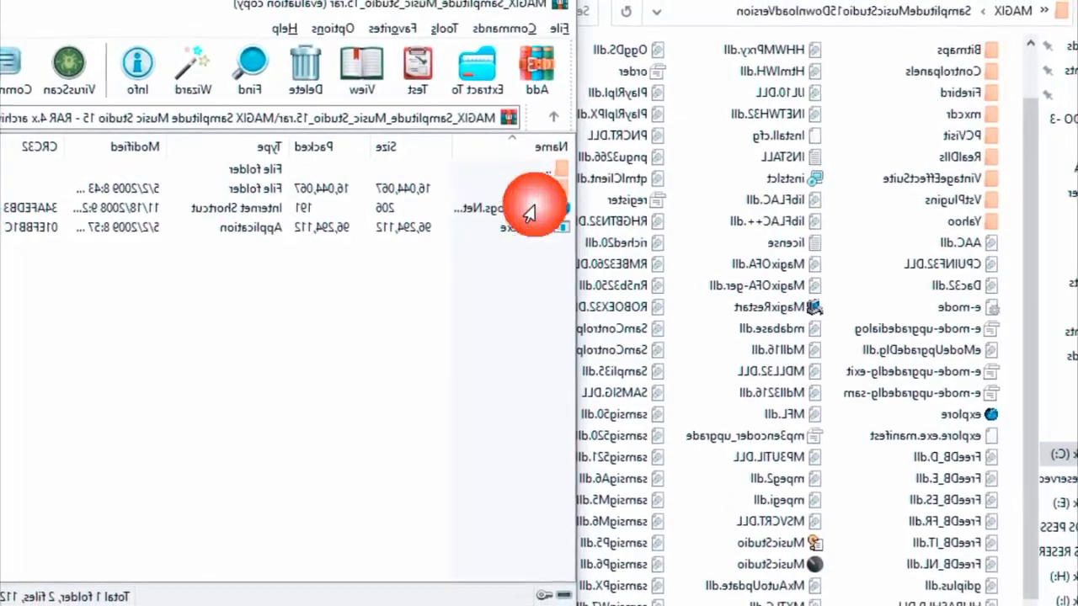
pyautogui.doubleClick(528, 192)
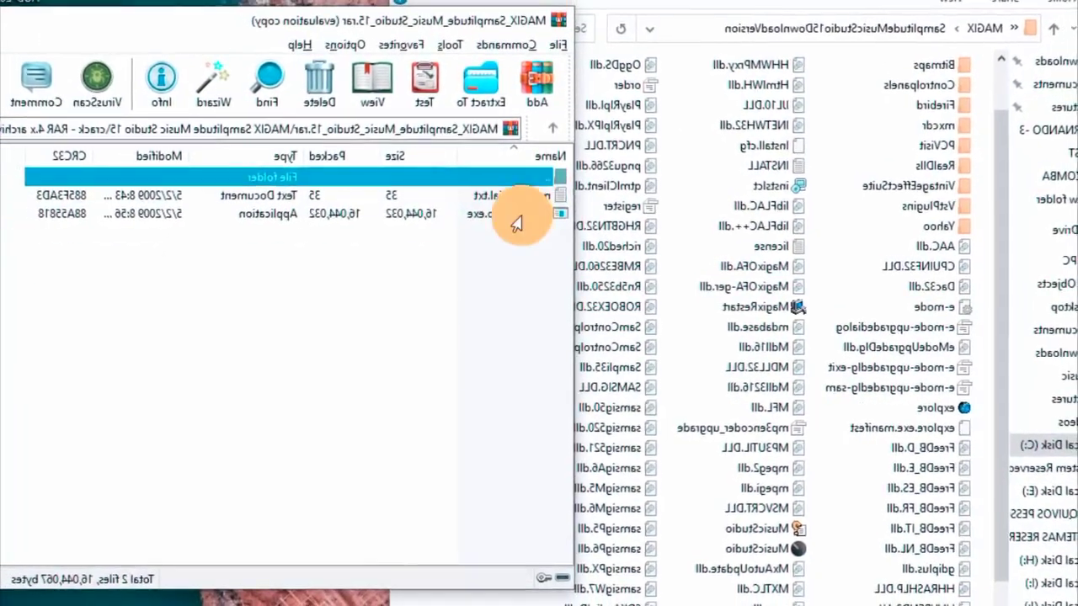
# Replace MusicStudio.exe in the installation folder with the archive's copy and close the folder window
pyautogui.moveTo(619, 497); pyautogui.dragTo(665, 488)
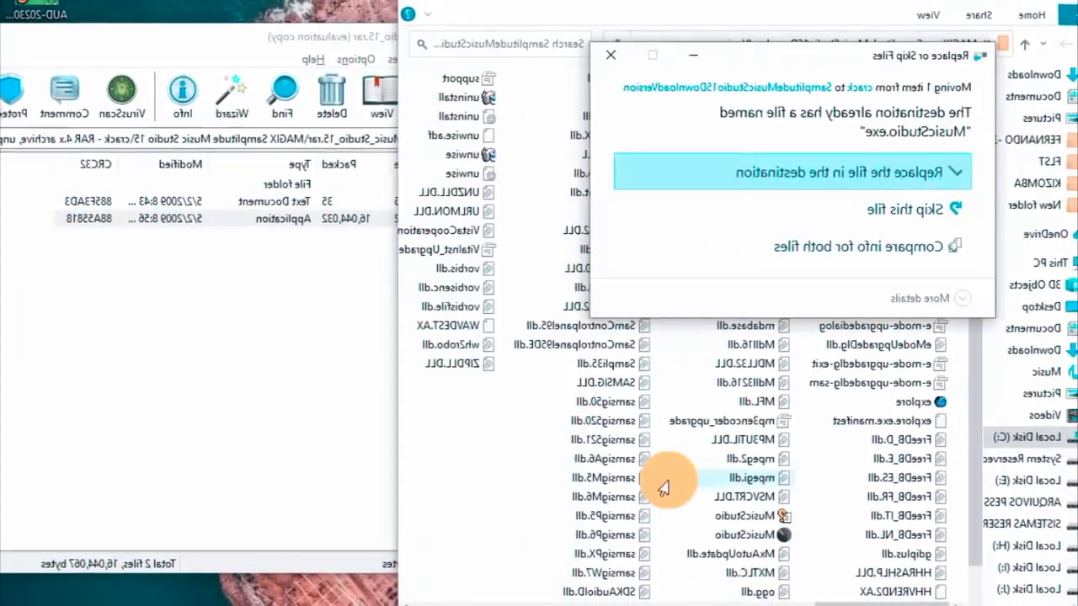
pyautogui.click(915, 178)
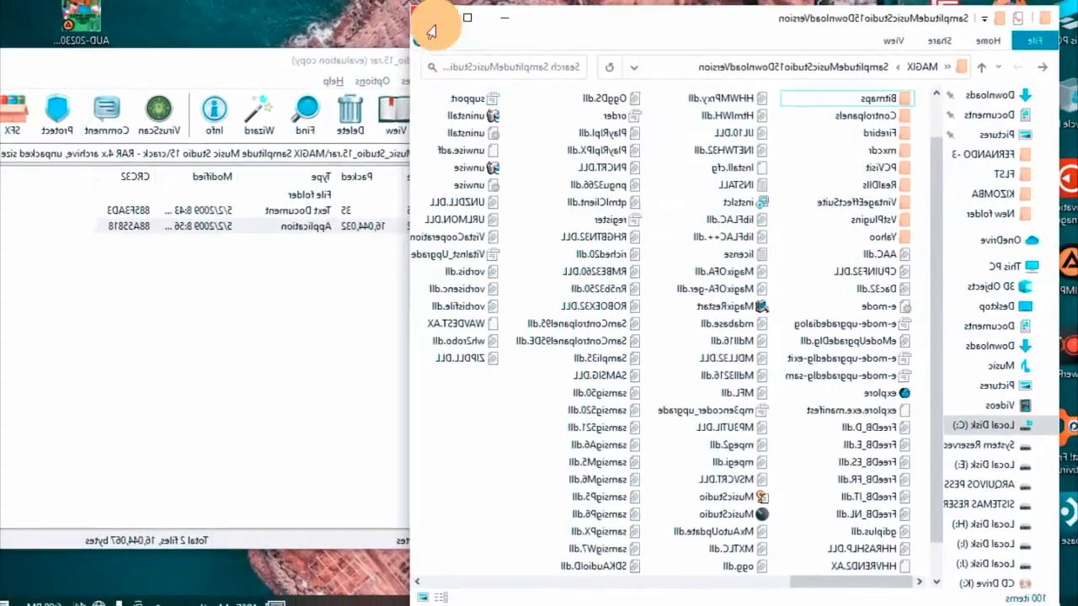
pyautogui.click(431, 30)
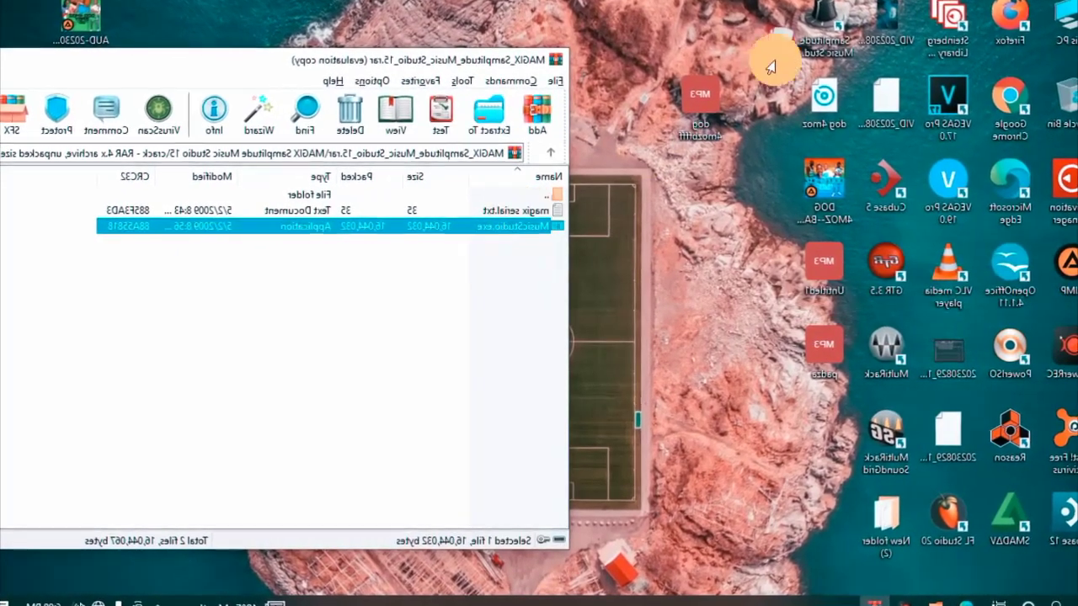
# Start Samplitude Music Studio 15 again from the desktop
pyautogui.doubleClick(817, 29)
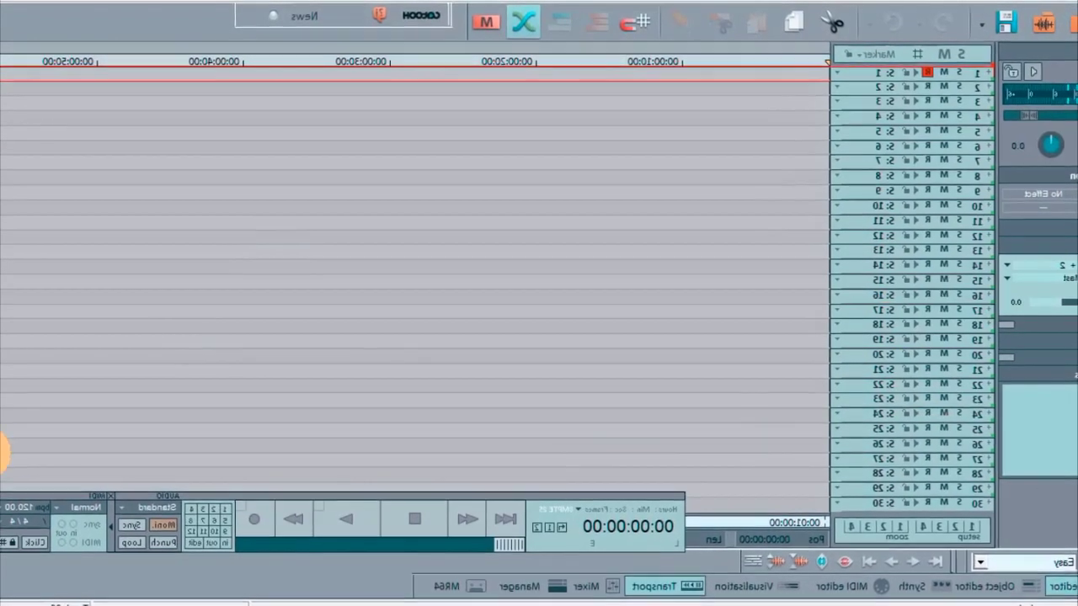
pyautogui.hotkey('ctrl', 'Up')
pyautogui.hotkey('ctrl', 'Up')
pyautogui.hotkey('ctrl', 'Up')
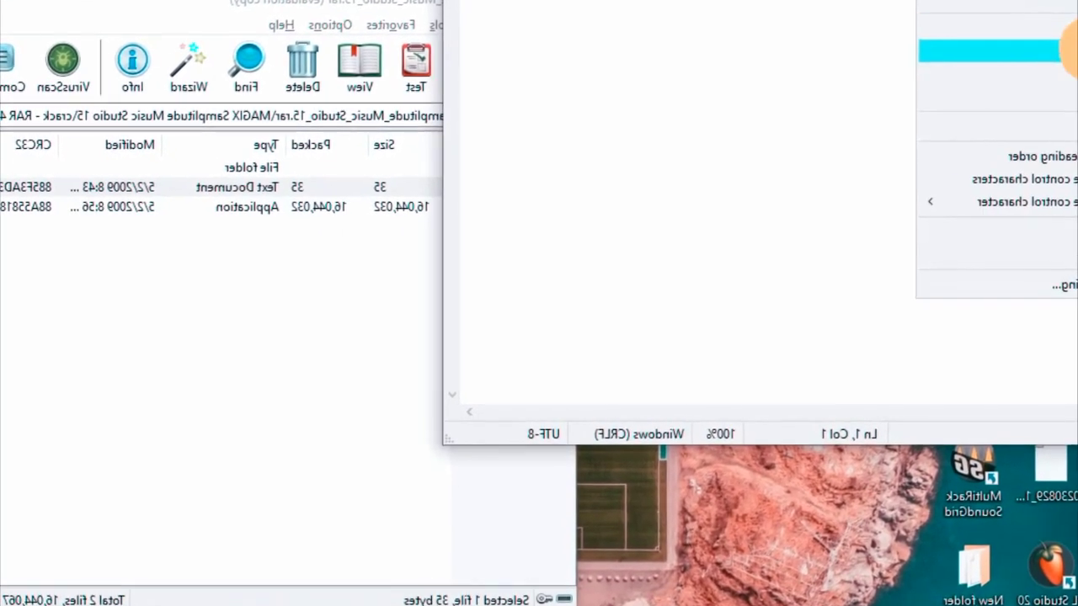
# Copy the serial number from magix serial.txt and close the text file
pyautogui.click(1073, 51)
pyautogui.click(464, 0)
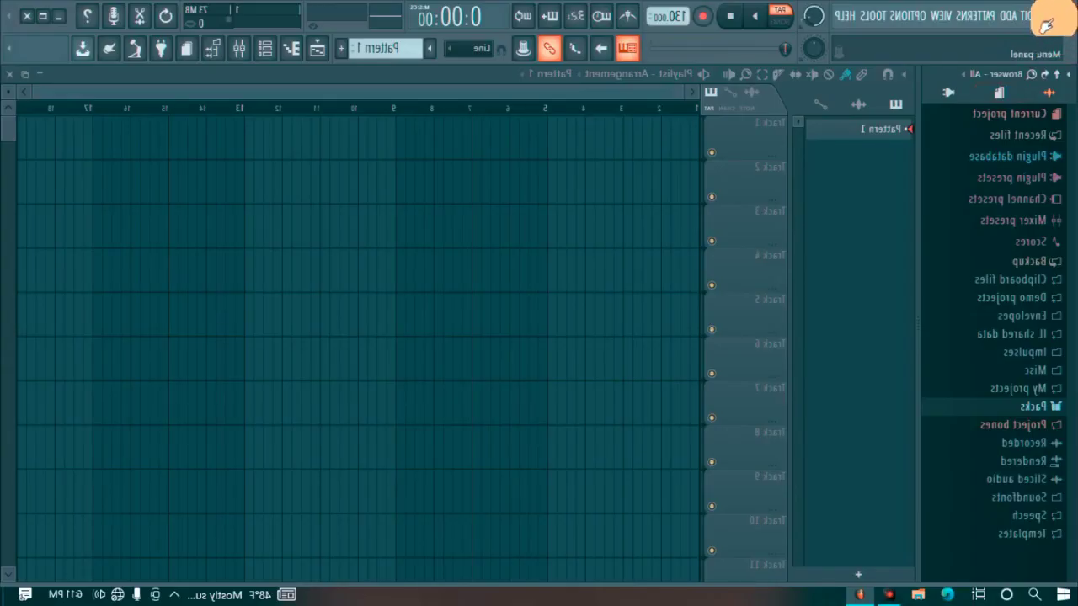
# In FL Studio, revert to the last project backup and dismiss the Hypersonic 2 and missing-plugin messages
pyautogui.click(1049, 19)
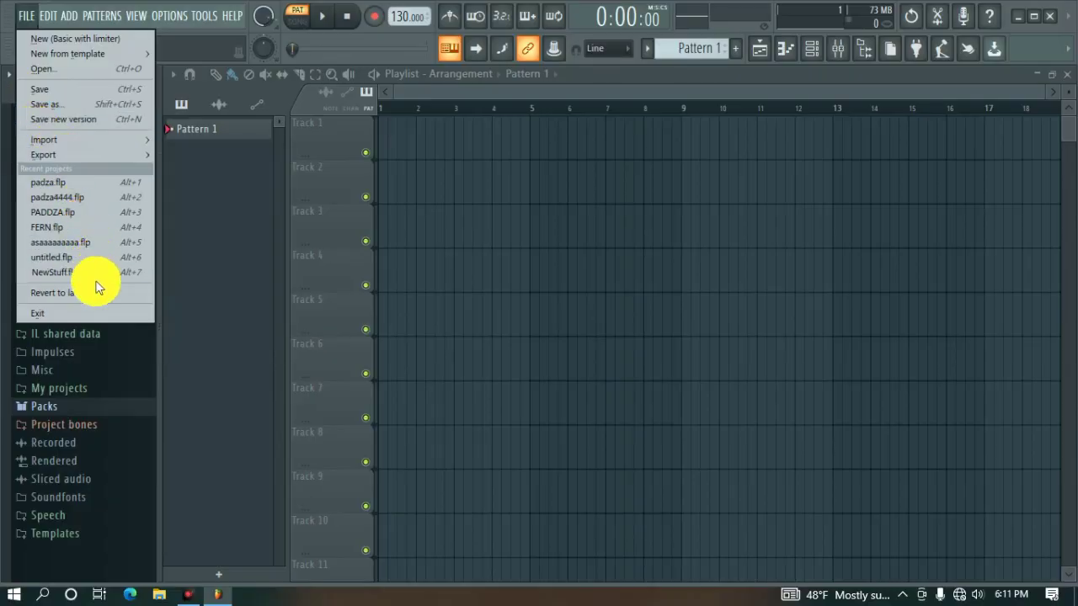
pyautogui.click(96, 293)
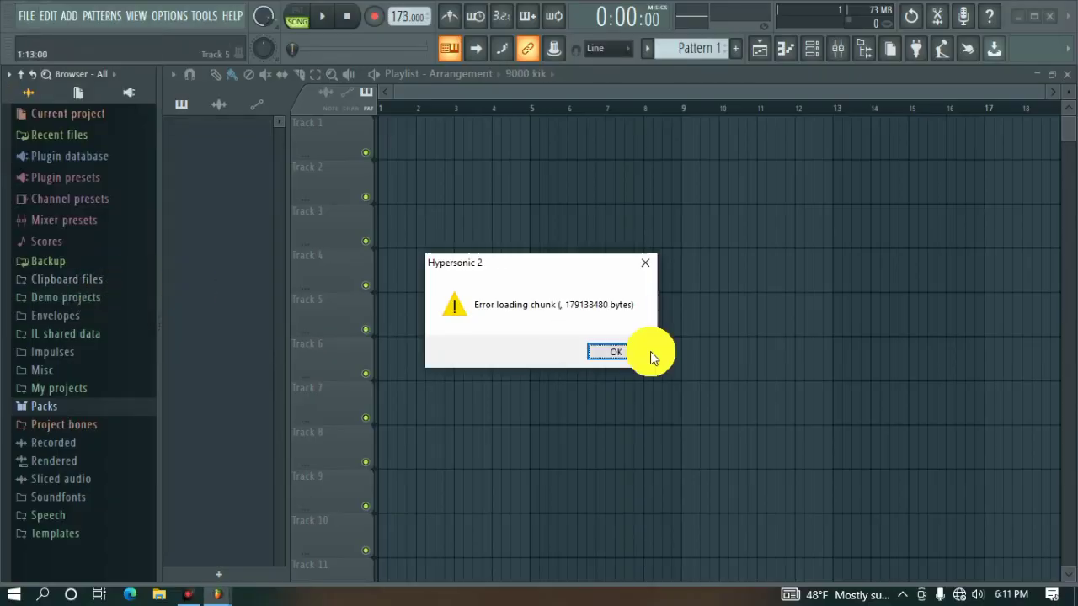
pyautogui.click(606, 357)
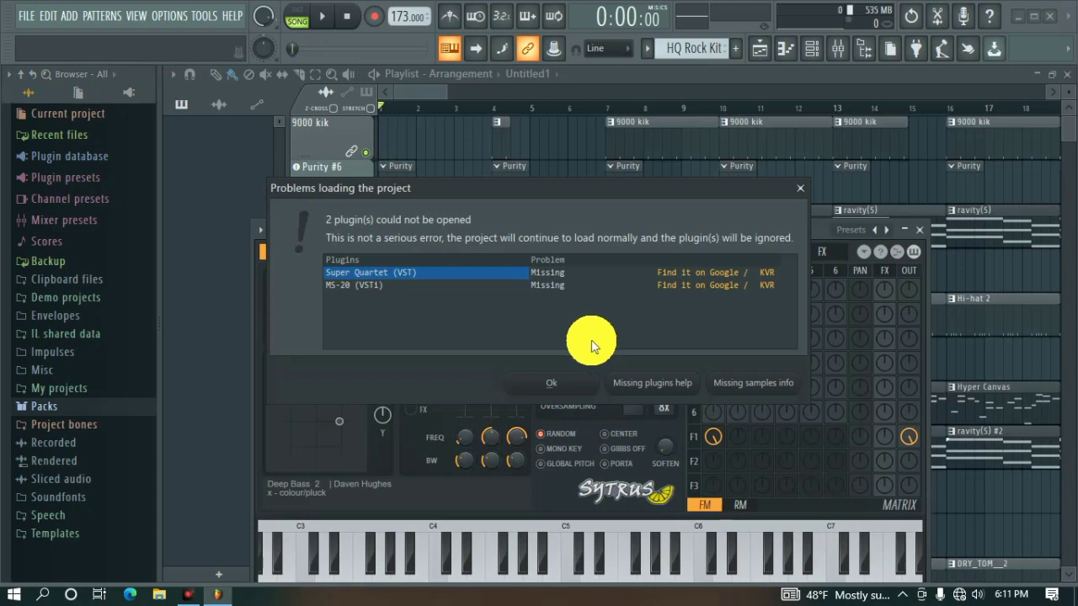
pyautogui.click(552, 383)
# Examine the song's tracks and clips along the playlist arrangement and close the playlist
pyautogui.click(431, 92)
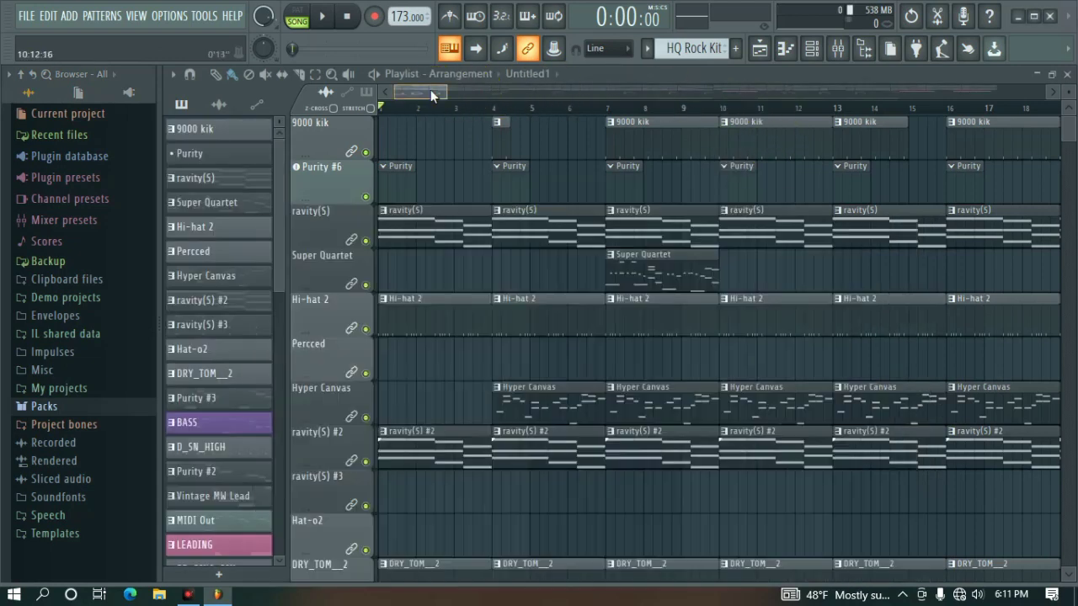
pyautogui.scroll(-2, 571, 121)
pyautogui.scroll(-4, 574, 122)
pyautogui.scroll(-4, 571, 118)
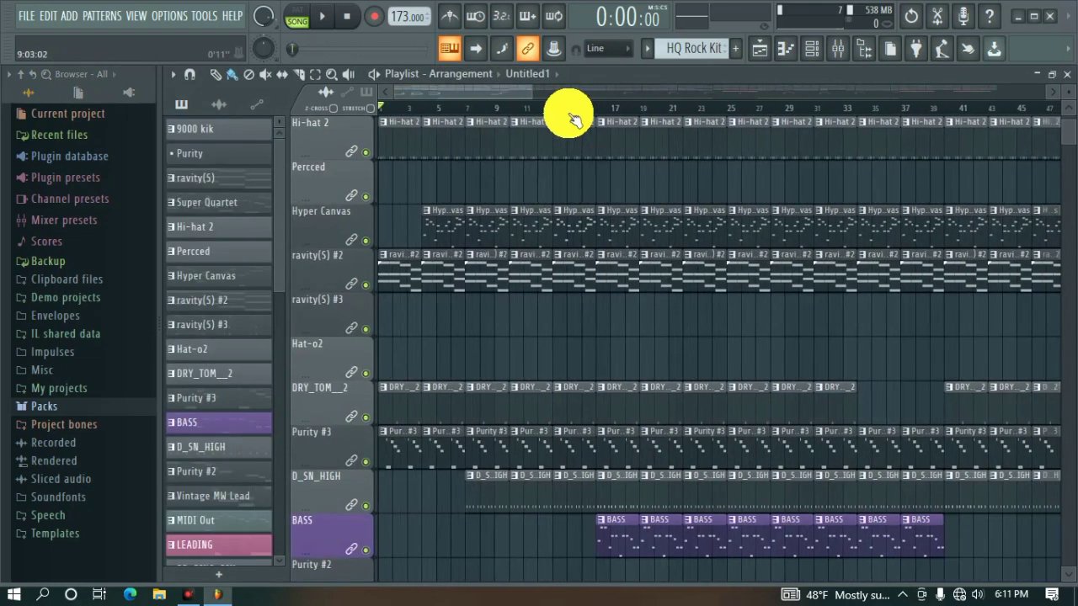
pyautogui.scroll(-3, 572, 116)
pyautogui.scroll(-4, 608, 227)
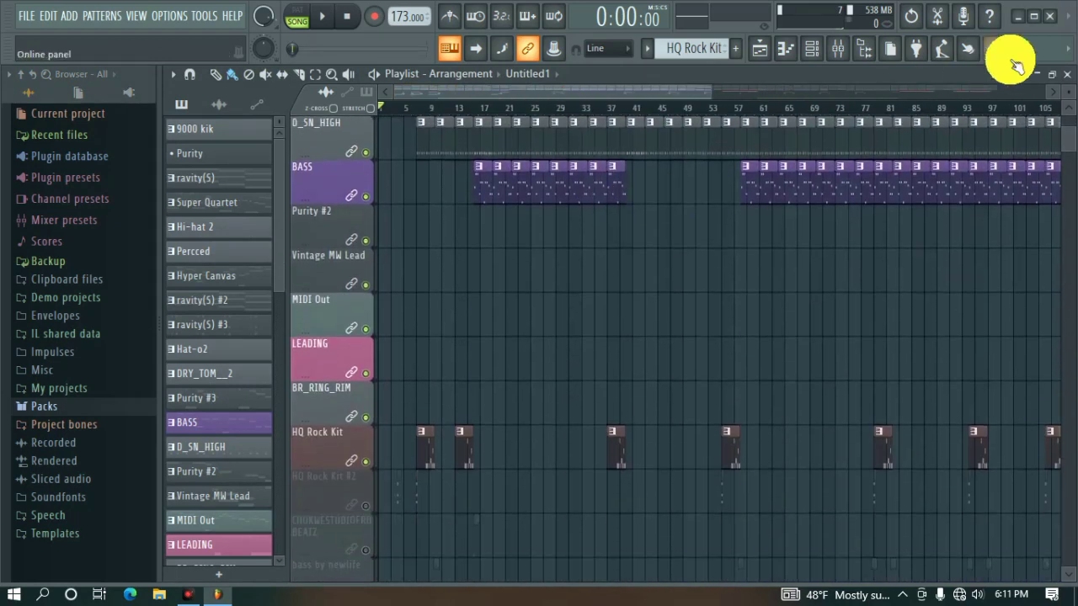
pyautogui.click(1066, 73)
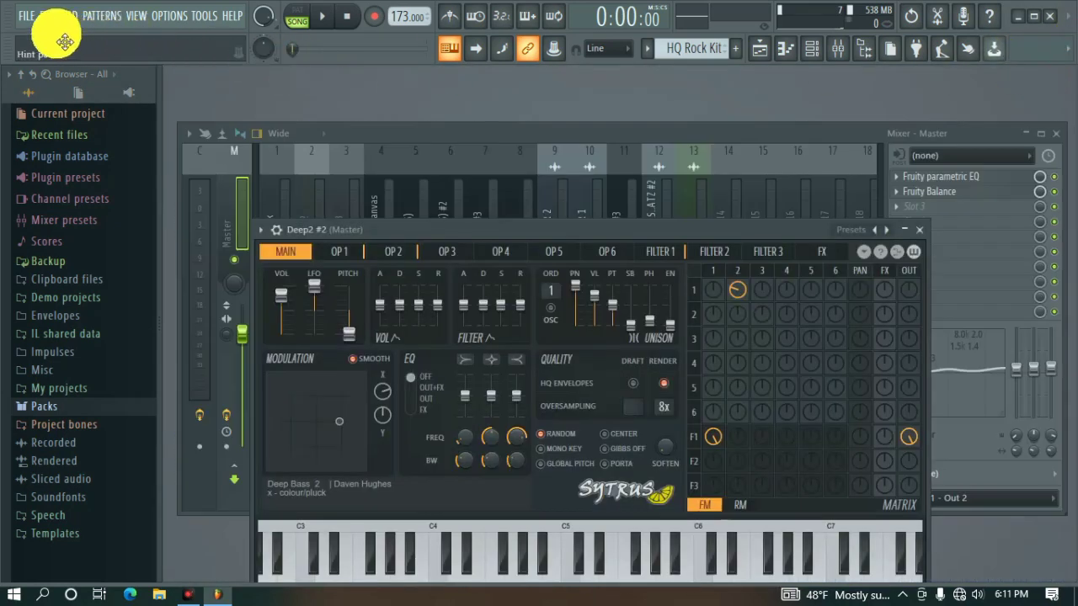
# Create a new project from the Basic with limiter template and show its playlist
pyautogui.click(26, 15)
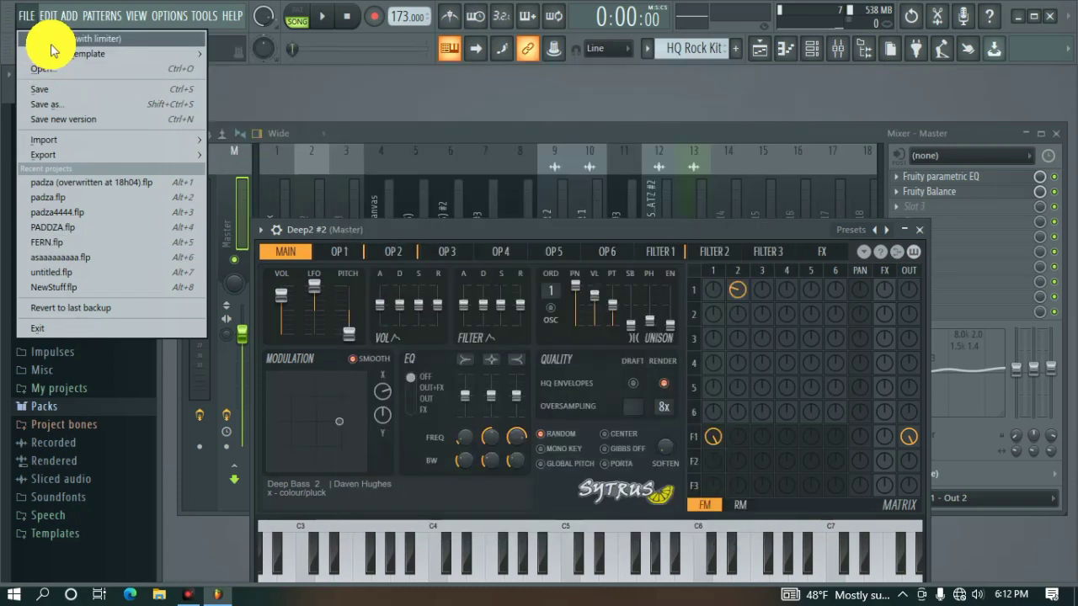
pyautogui.click(51, 41)
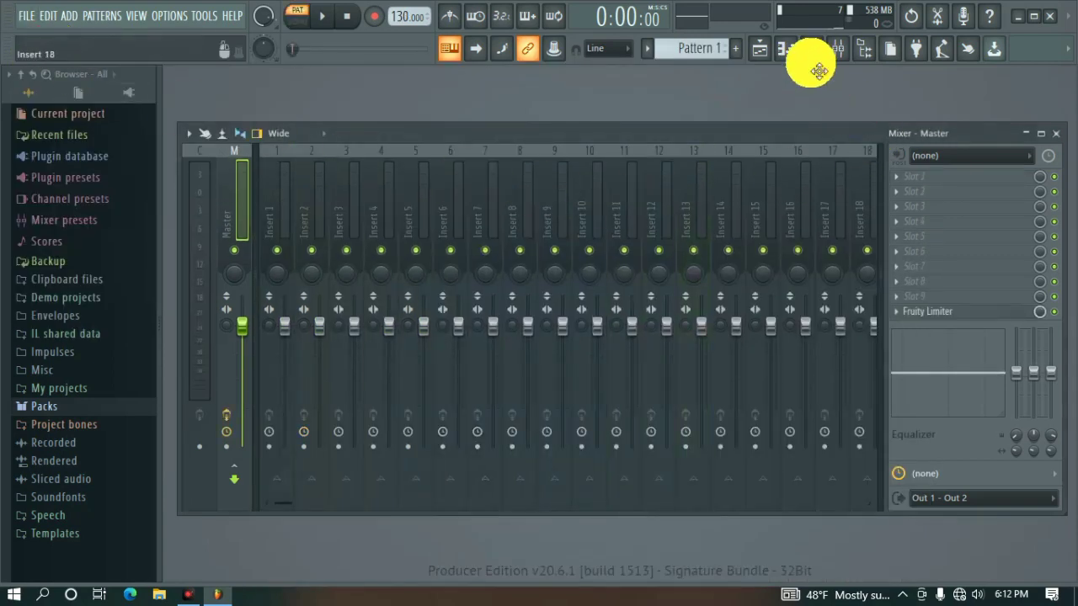
pyautogui.click(763, 56)
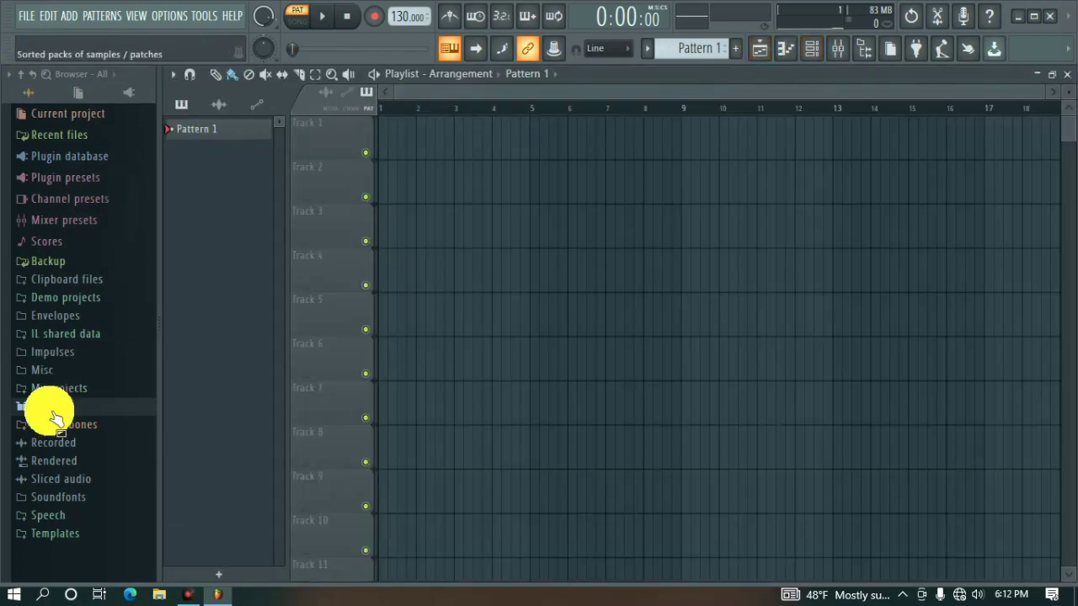
# Replace the Kick channel with ReWired and set its ReWire device to Reason
pyautogui.click(815, 56)
pyautogui.rightClick(443, 149)
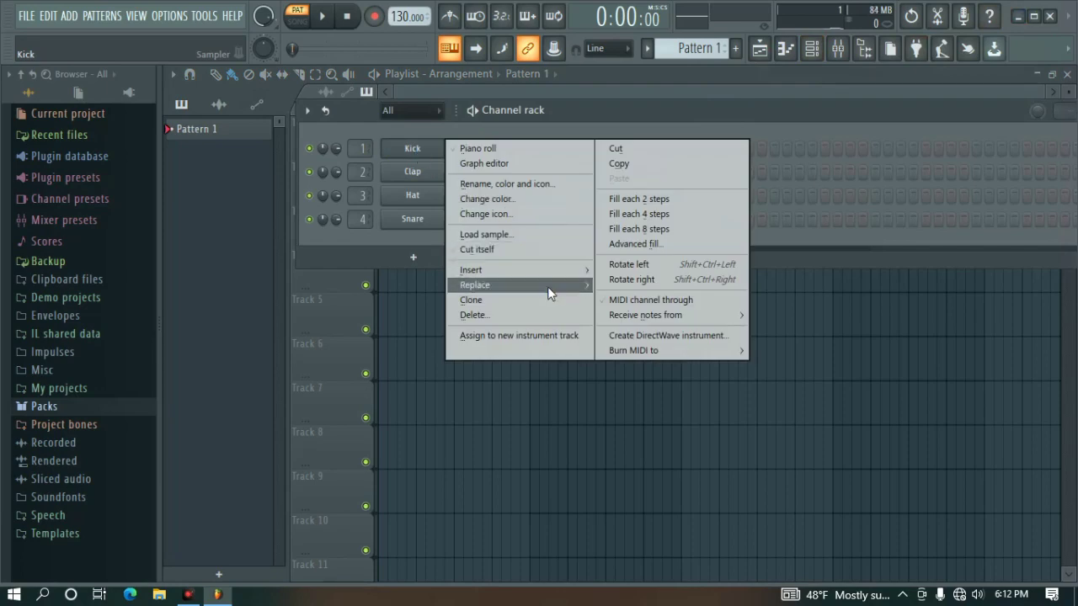
pyautogui.moveTo(542, 288)
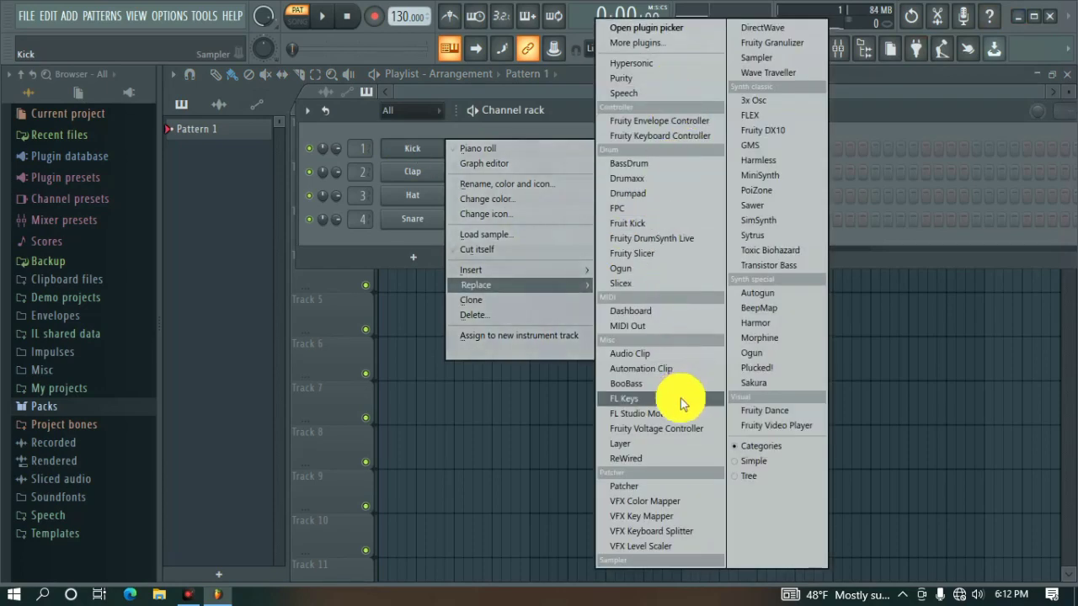
pyautogui.click(678, 459)
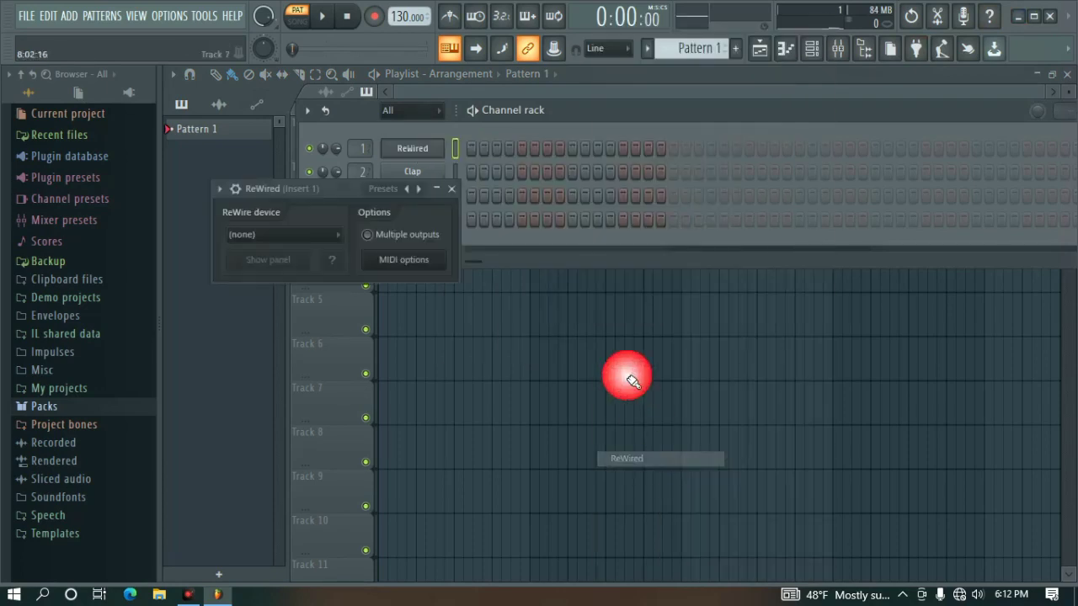
pyautogui.click(283, 235)
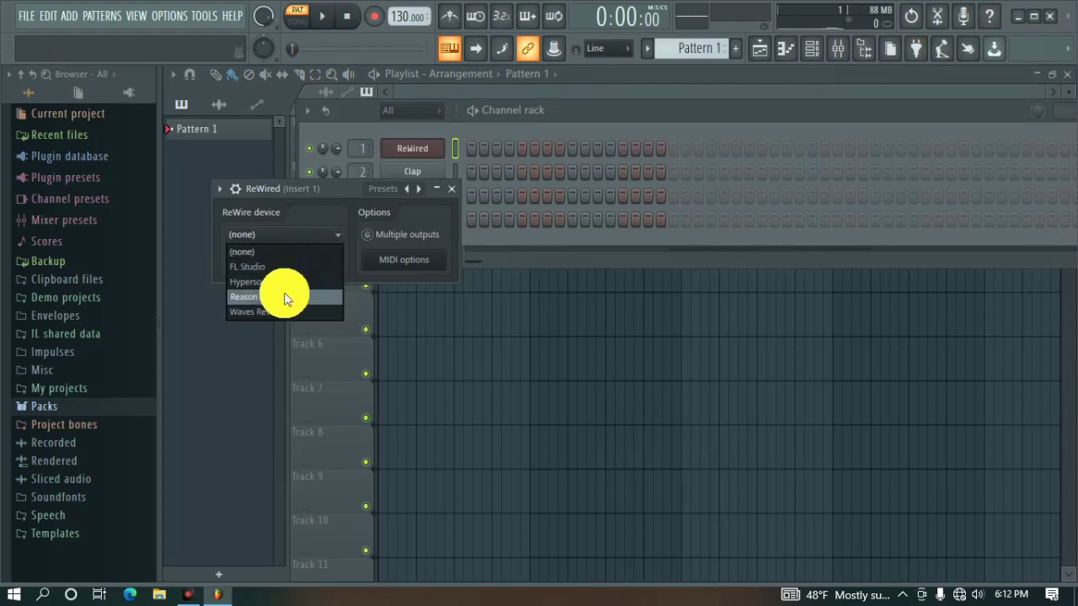
pyautogui.click(283, 296)
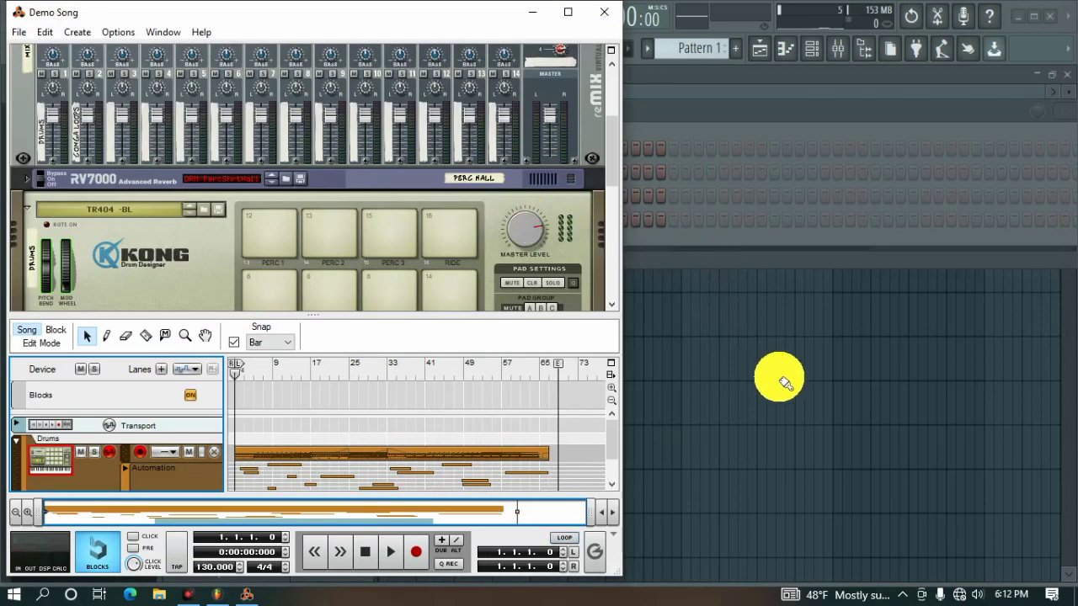
# Raise the system speaker volume to its maximum and return to the FL Studio project
pyautogui.click(987, 594)
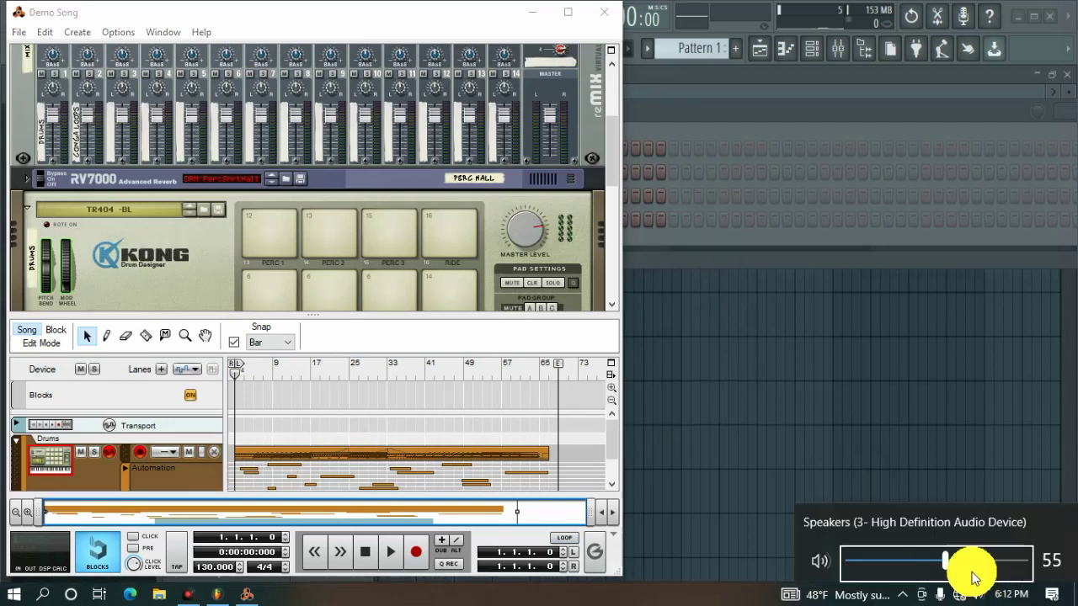
pyautogui.moveTo(972, 571); pyautogui.dragTo(1032, 568)
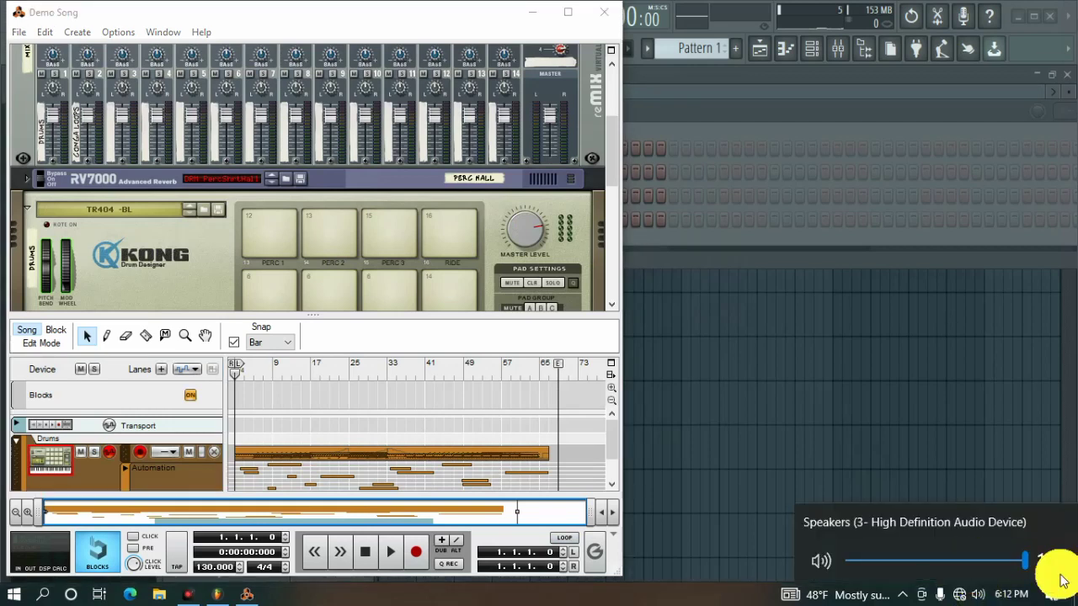
pyautogui.click(724, 111)
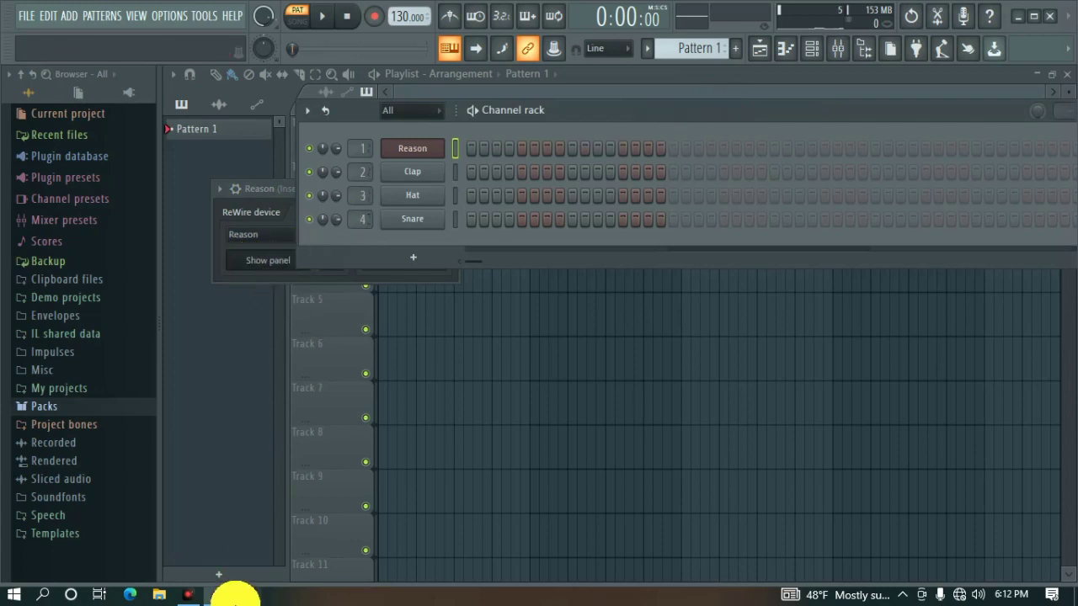
# Switch to Reason, open the recent song good boy.rns, and return to FL Studio
pyautogui.click(244, 596)
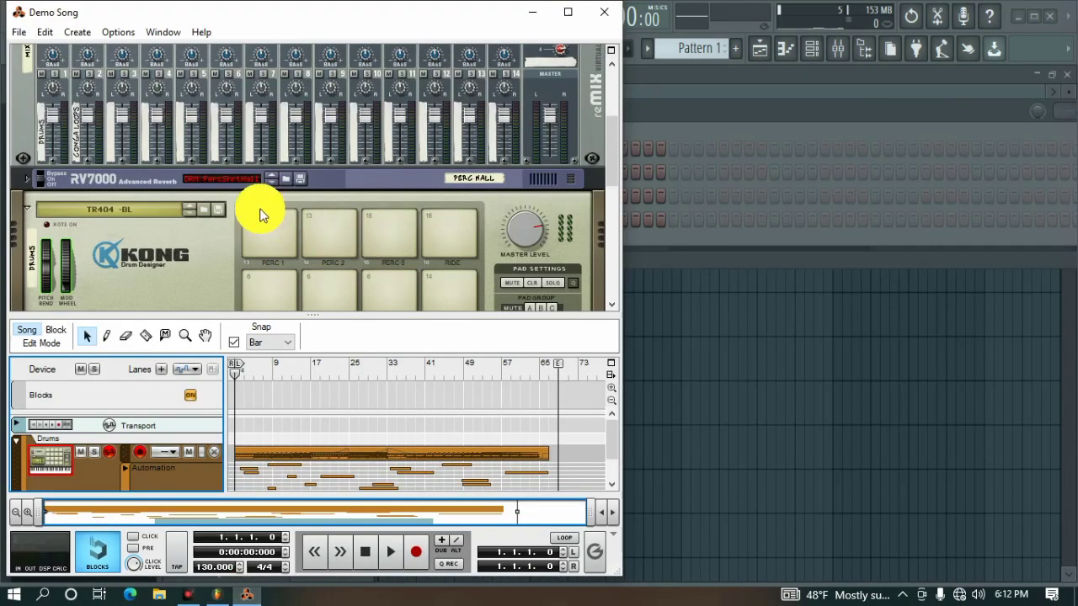
pyautogui.click(19, 32)
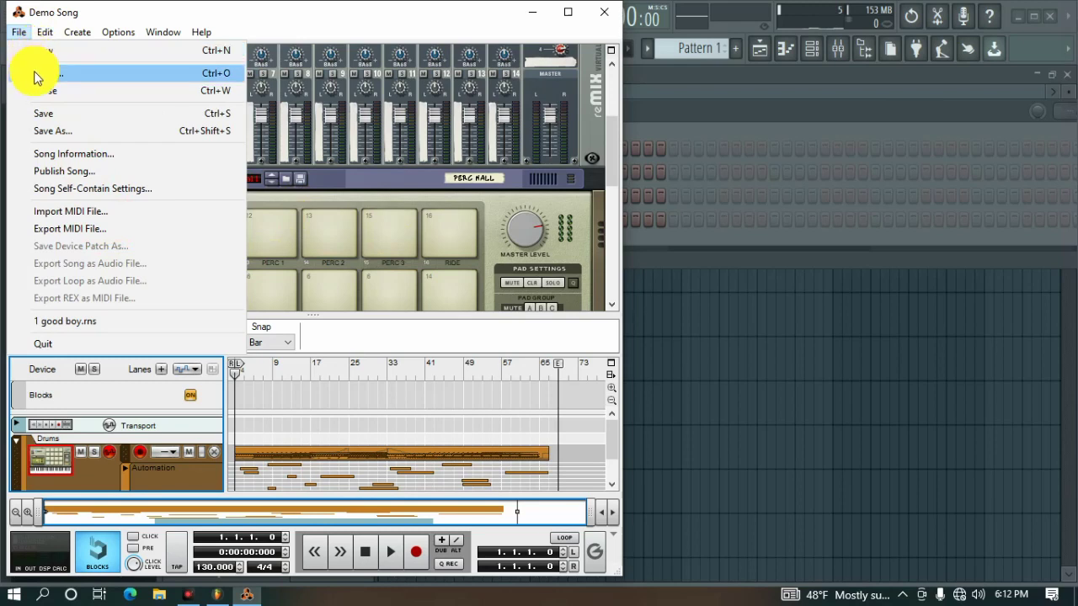
pyautogui.click(65, 320)
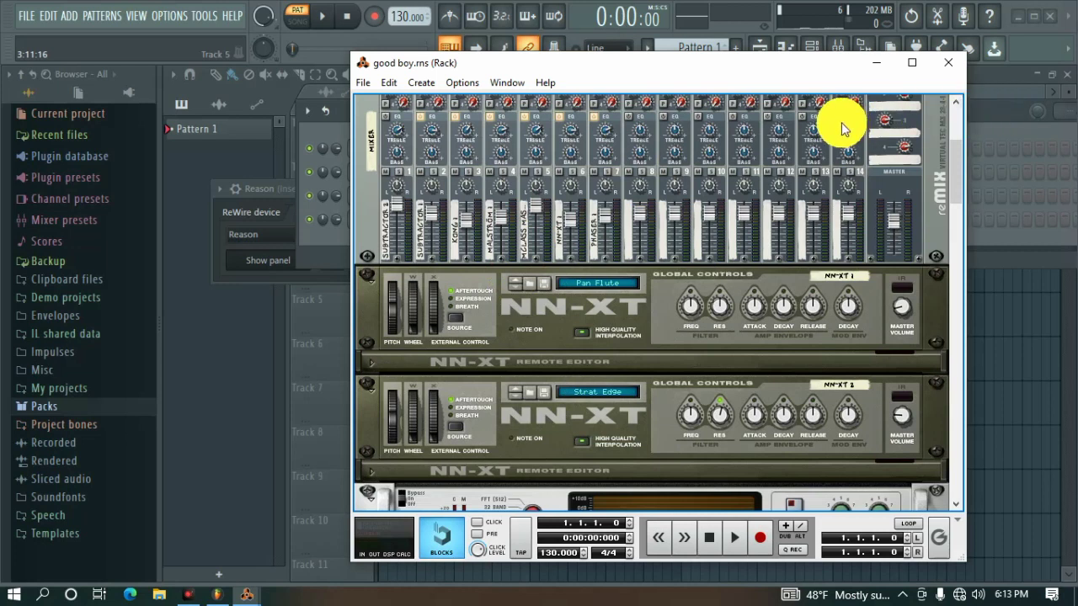
pyautogui.click(975, 110)
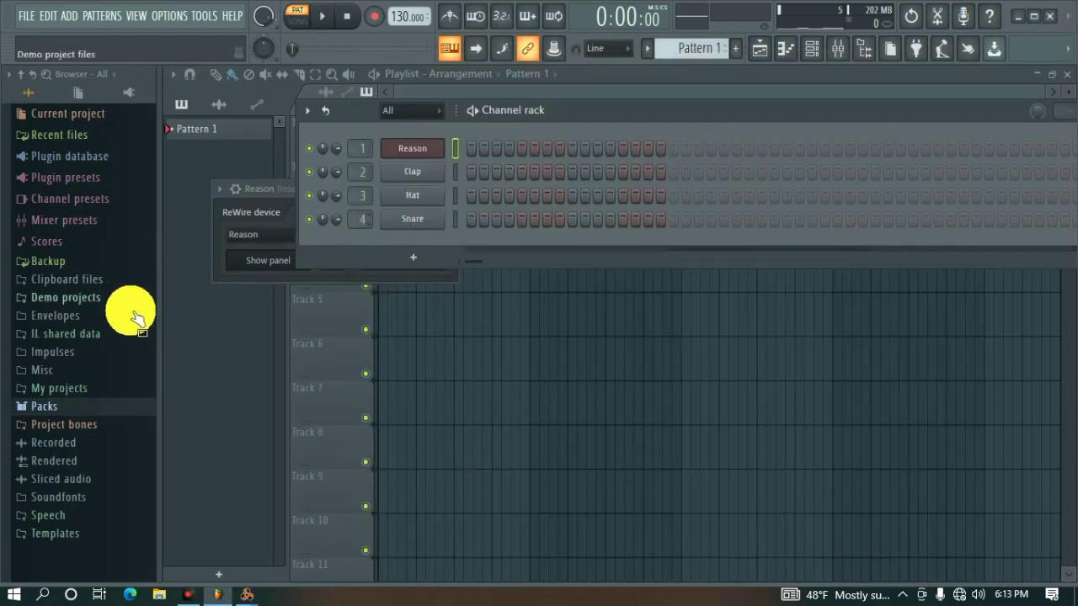
# Expand the Packs folder in the browser and show the samples in the NEWLIFE CKS pack
pyautogui.click(65, 409)
pyautogui.scroll(-4, 91, 457)
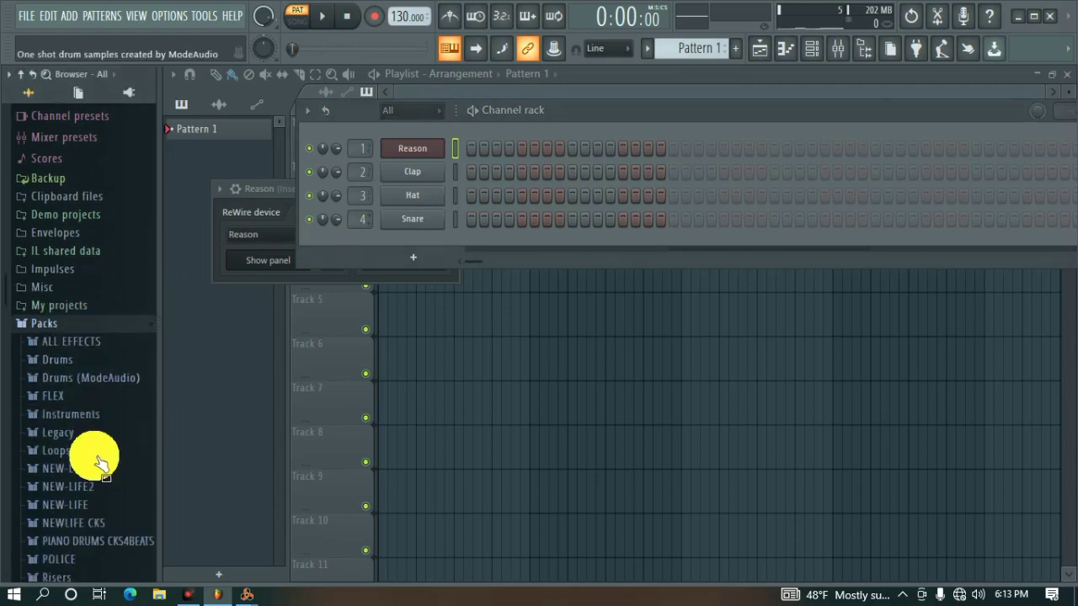
pyautogui.click(84, 409)
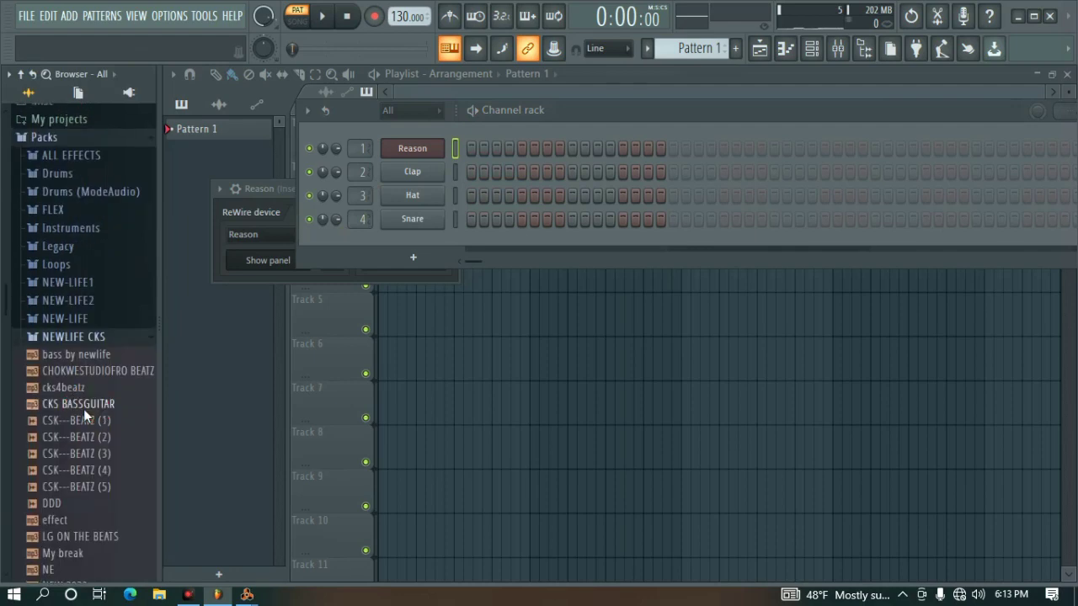
pyautogui.click(91, 337)
pyautogui.click(91, 338)
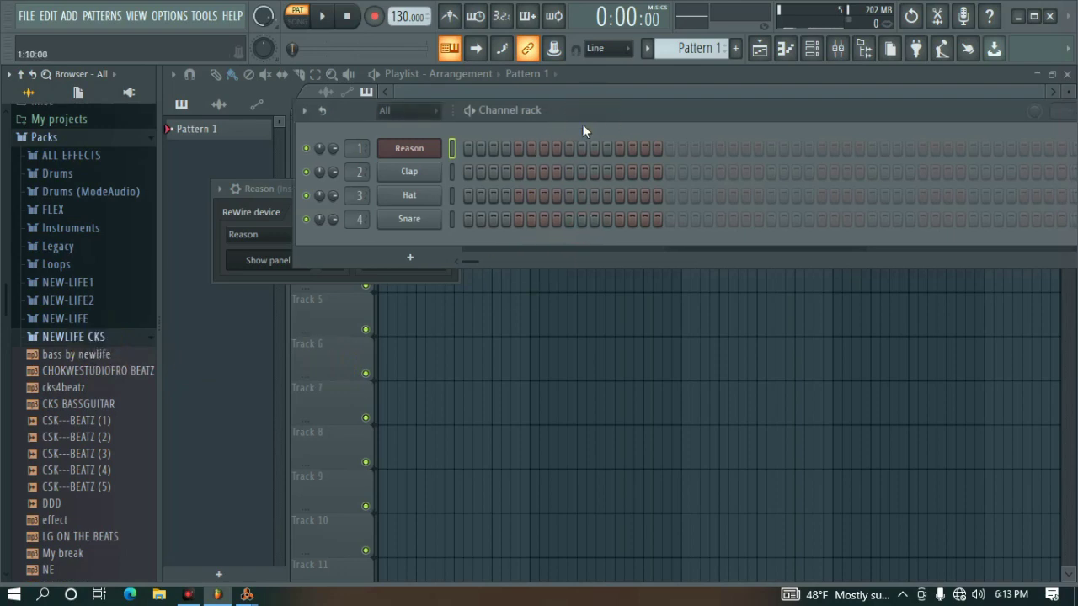
# Move the channel rack over the middle of the playlist and replace the Clap channel with Purity
pyautogui.moveTo(591, 117); pyautogui.dragTo(487, 166)
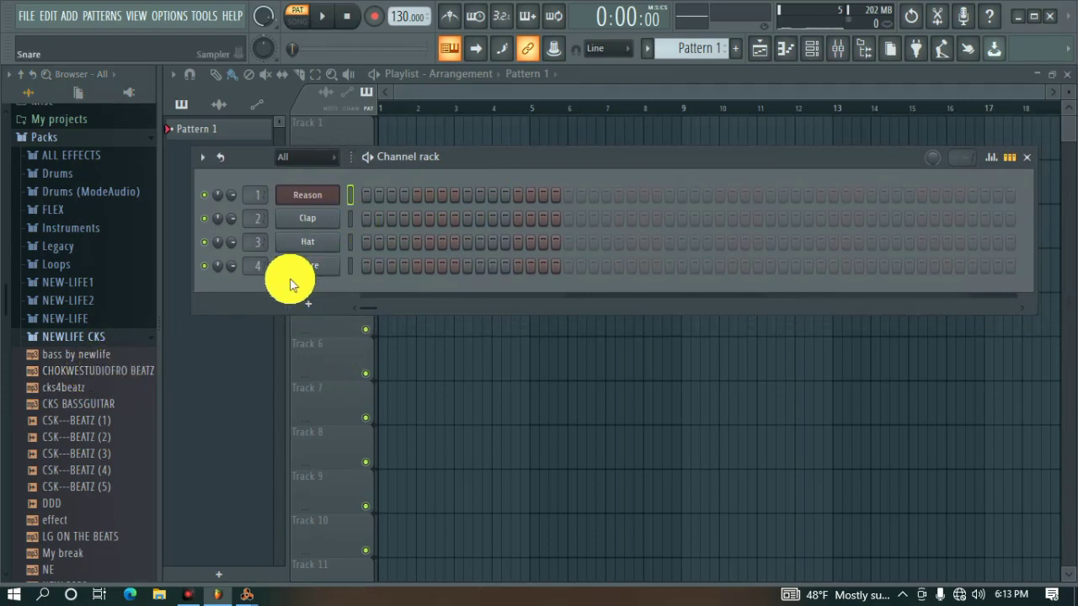
pyautogui.rightClick(306, 224)
pyautogui.moveTo(414, 357)
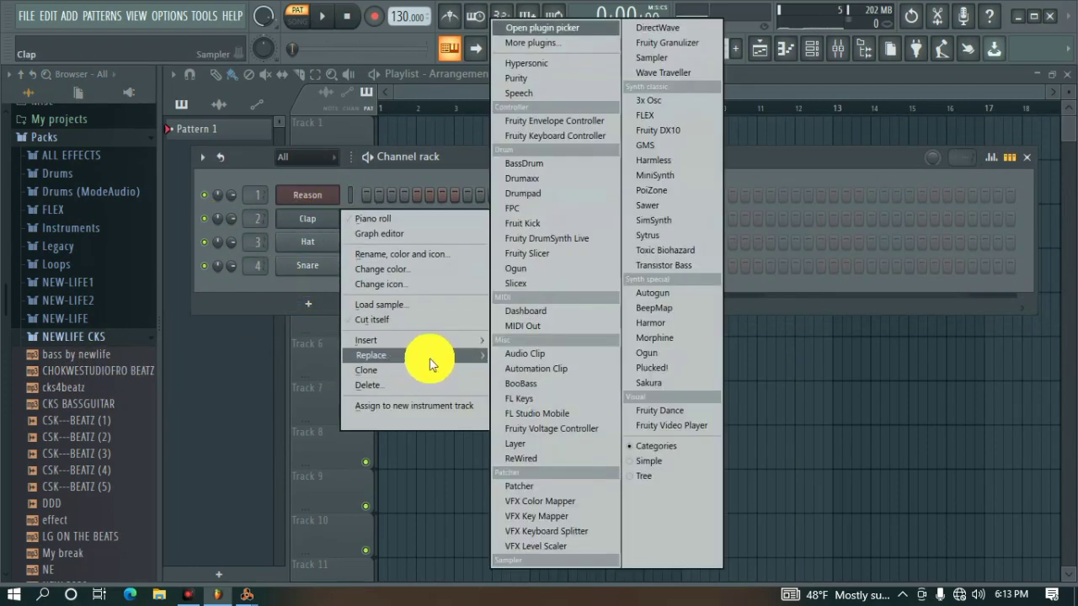
pyautogui.click(515, 78)
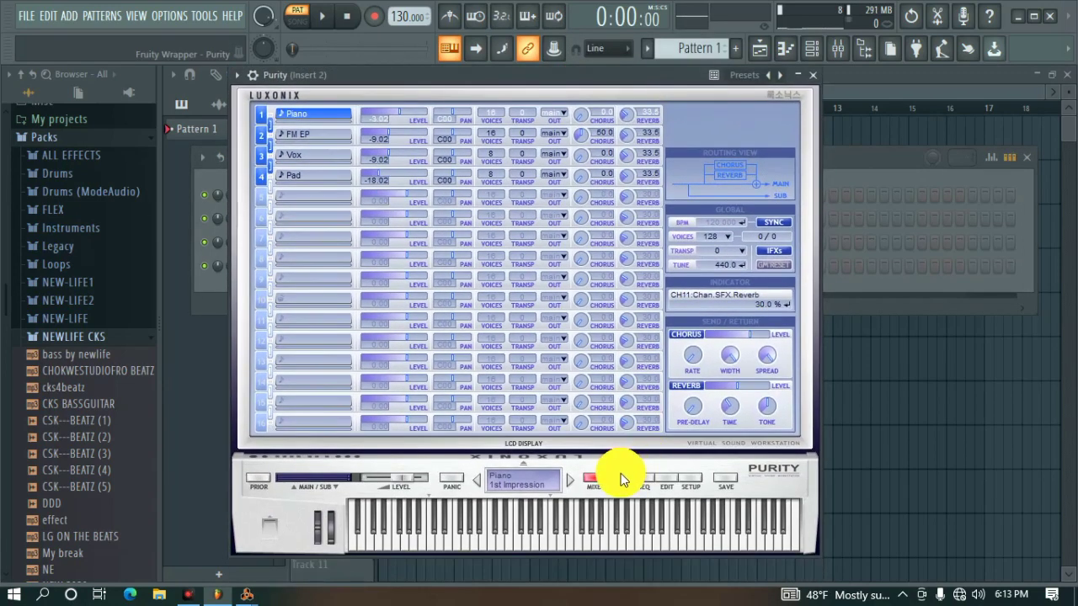
# Browse Purity's preset categories, load the SynthString 6 preset from Strings, and close the plugin
pyautogui.click(620, 477)
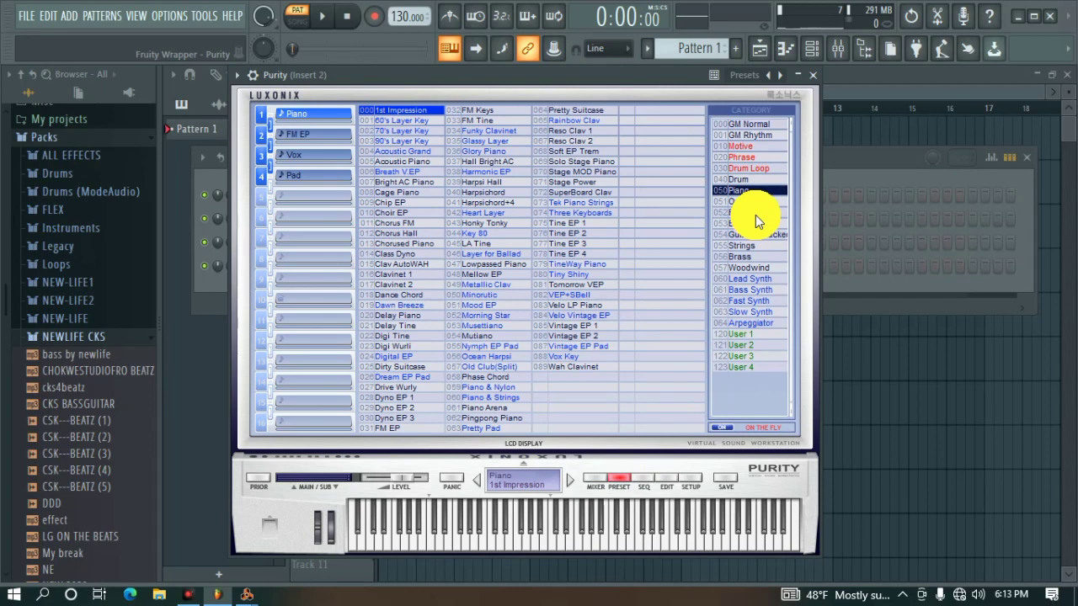
pyautogui.click(755, 214)
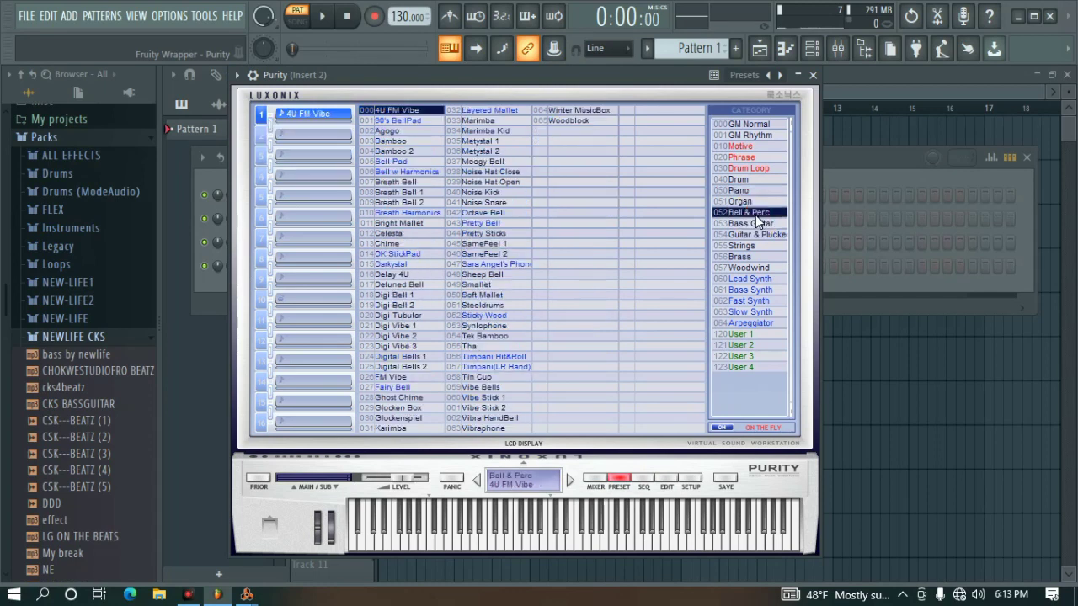
pyautogui.click(751, 126)
pyautogui.click(756, 134)
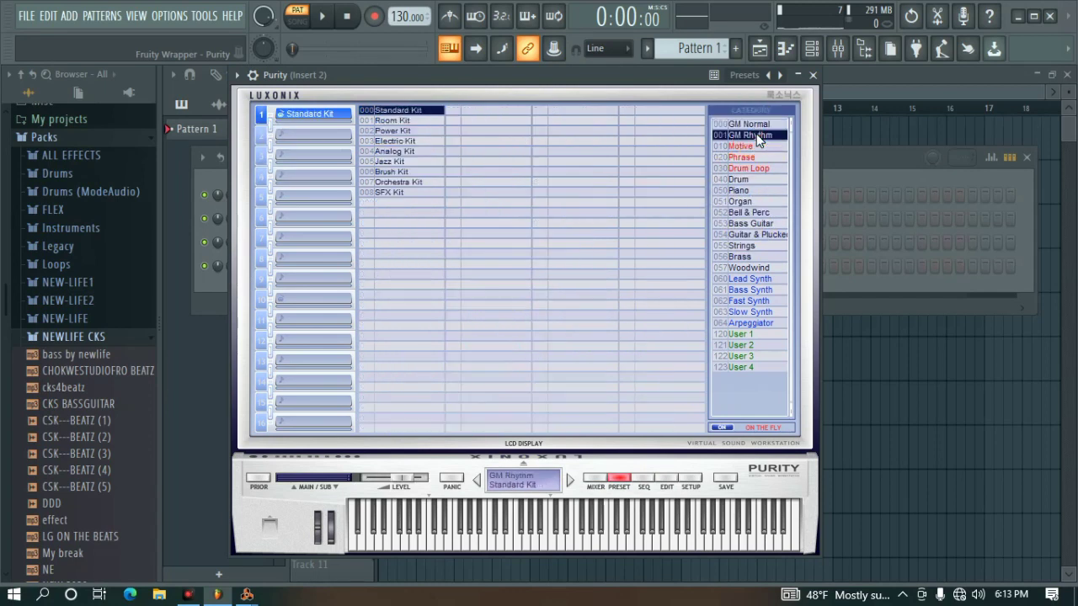
pyautogui.click(759, 124)
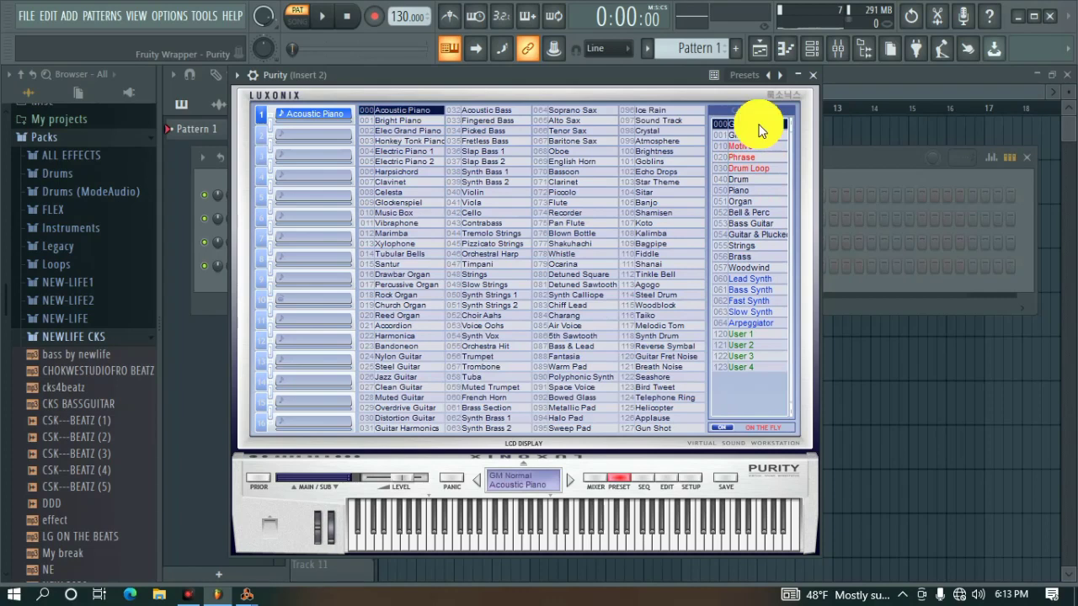
pyautogui.click(764, 236)
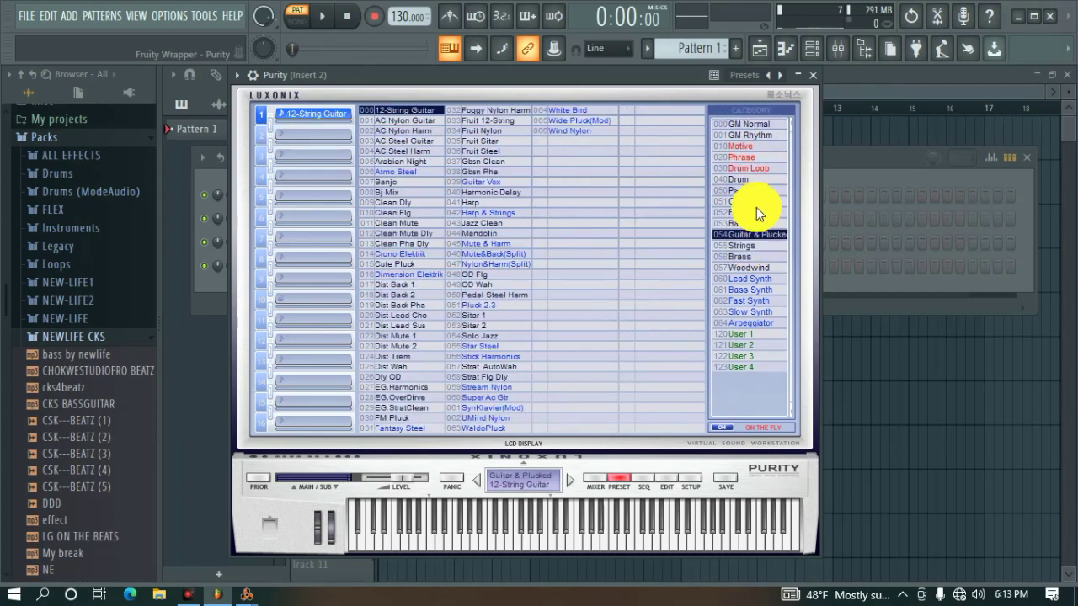
pyautogui.click(759, 135)
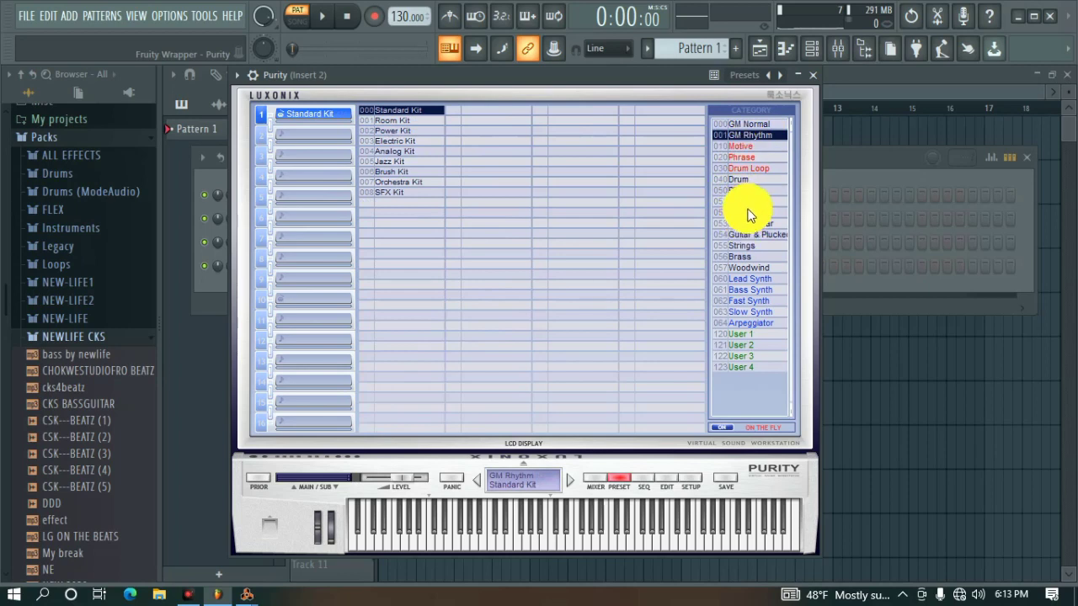
pyautogui.click(742, 245)
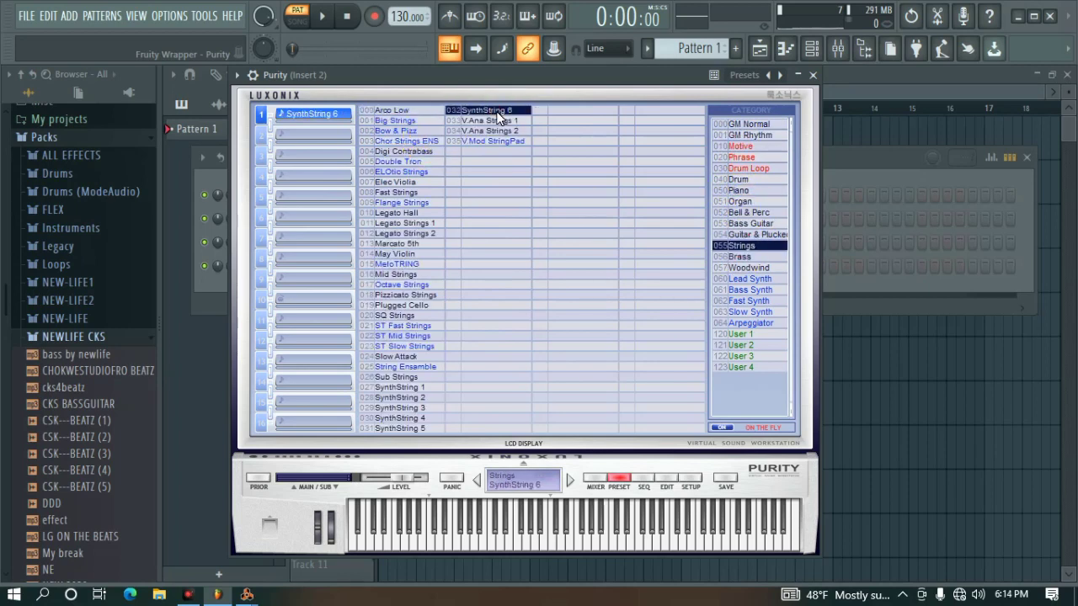
pyautogui.click(812, 75)
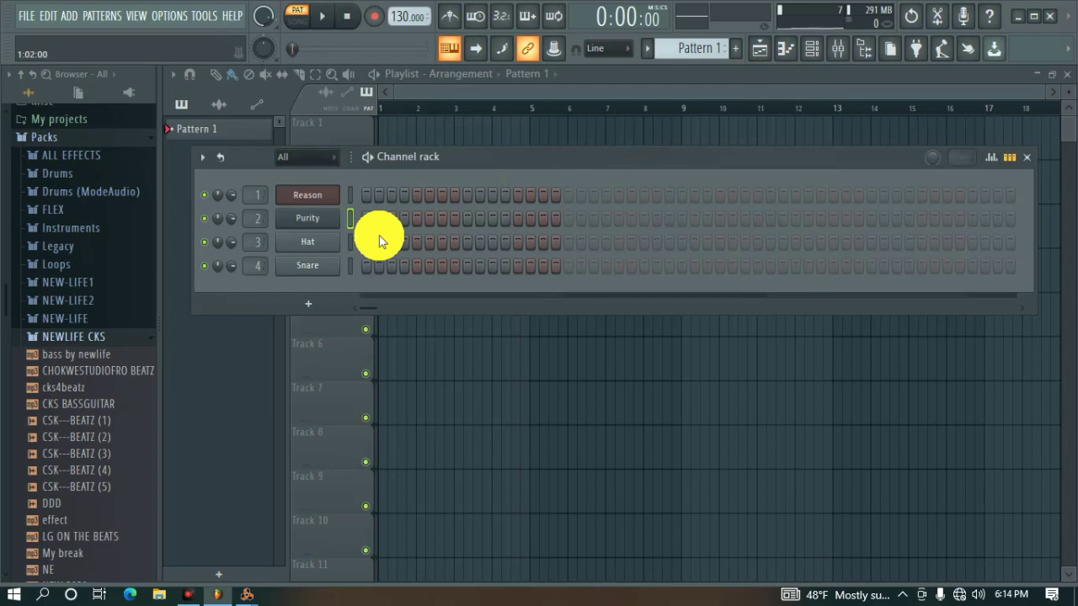
# Replace the Hat channel with Hypersonic
pyautogui.rightClick(320, 248)
pyautogui.moveTo(474, 378)
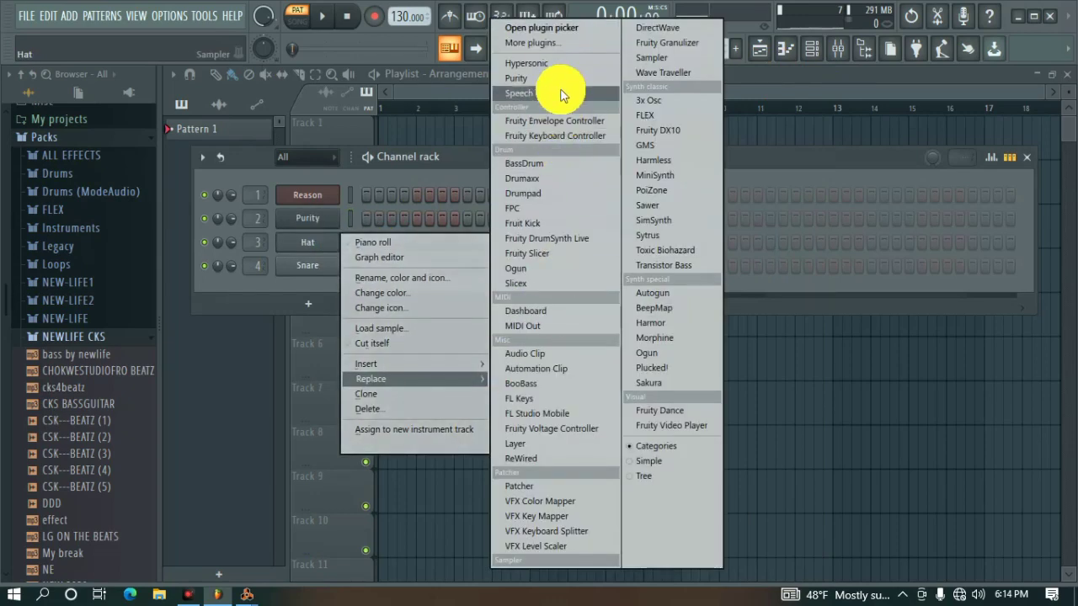
pyautogui.click(526, 63)
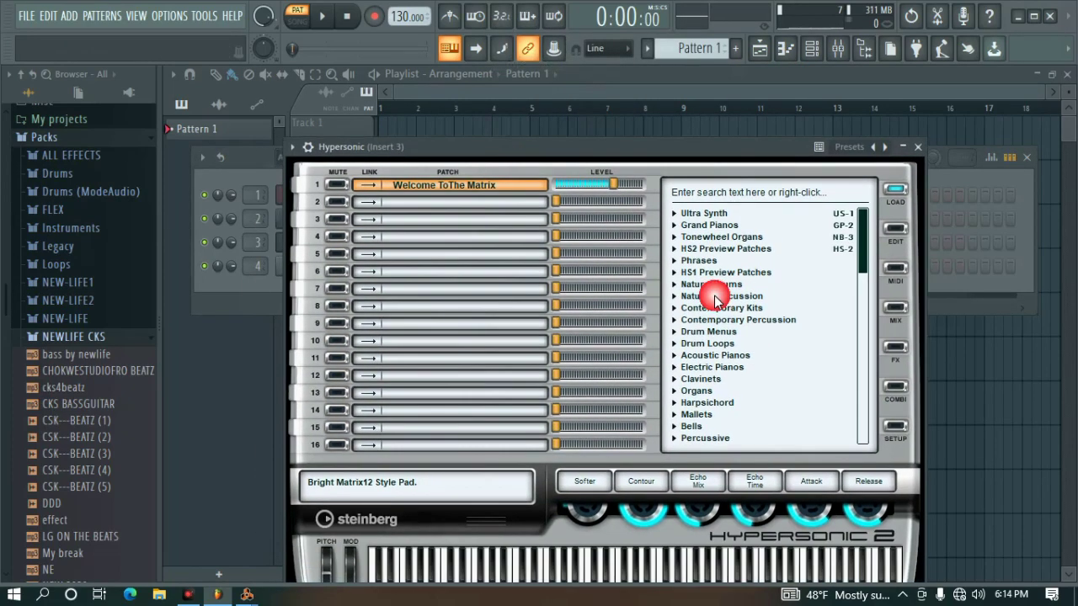
# Browse Hypersonic's Electric Pianos patches, load Soft Grand XXL from Acoustic Pianos, and close the plugin
pyautogui.click(694, 369)
pyautogui.click(679, 369)
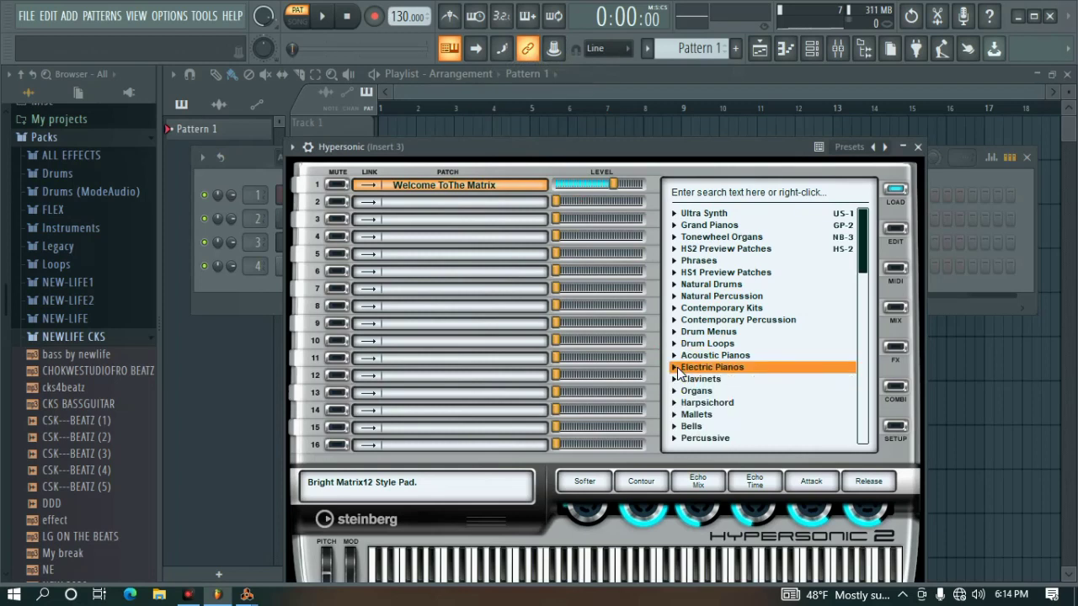
pyautogui.click(678, 369)
pyautogui.scroll(-2, 731, 431)
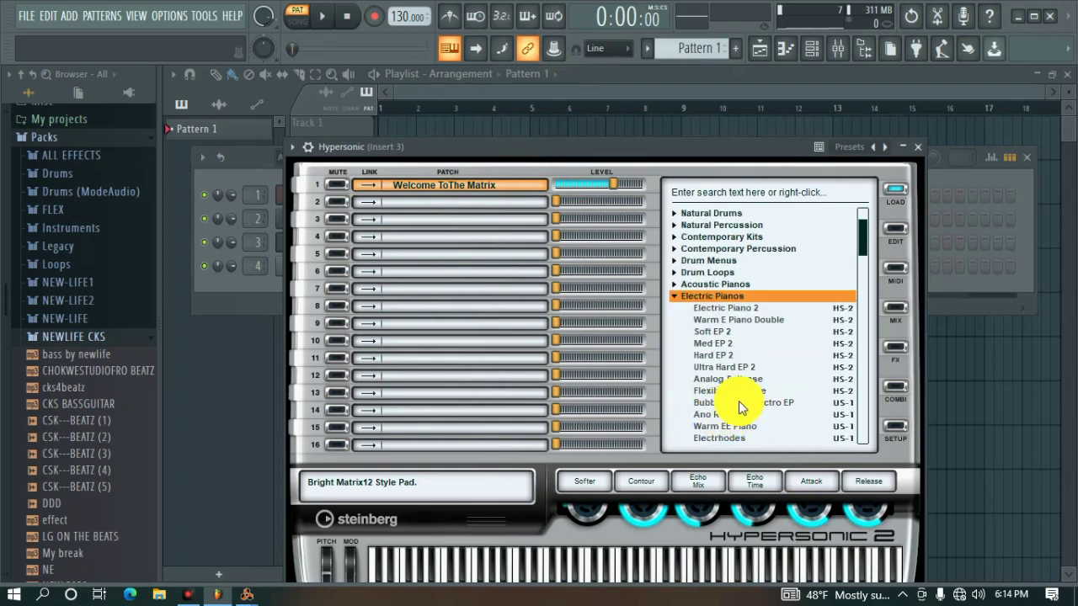
pyautogui.scroll(-1, 745, 408)
pyautogui.scroll(-1, 731, 403)
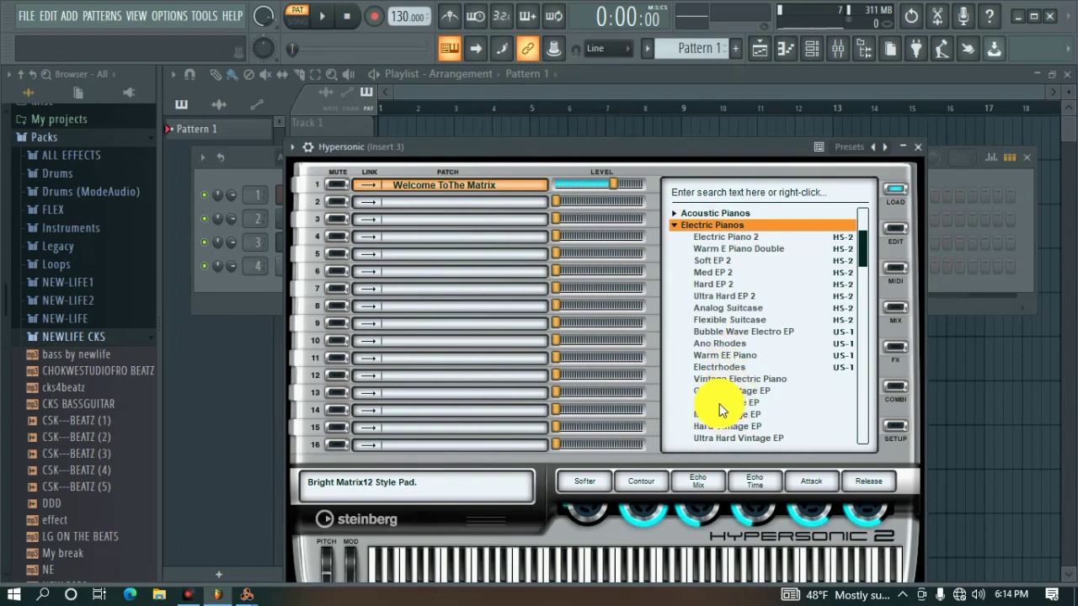
pyautogui.click(714, 223)
pyautogui.click(717, 226)
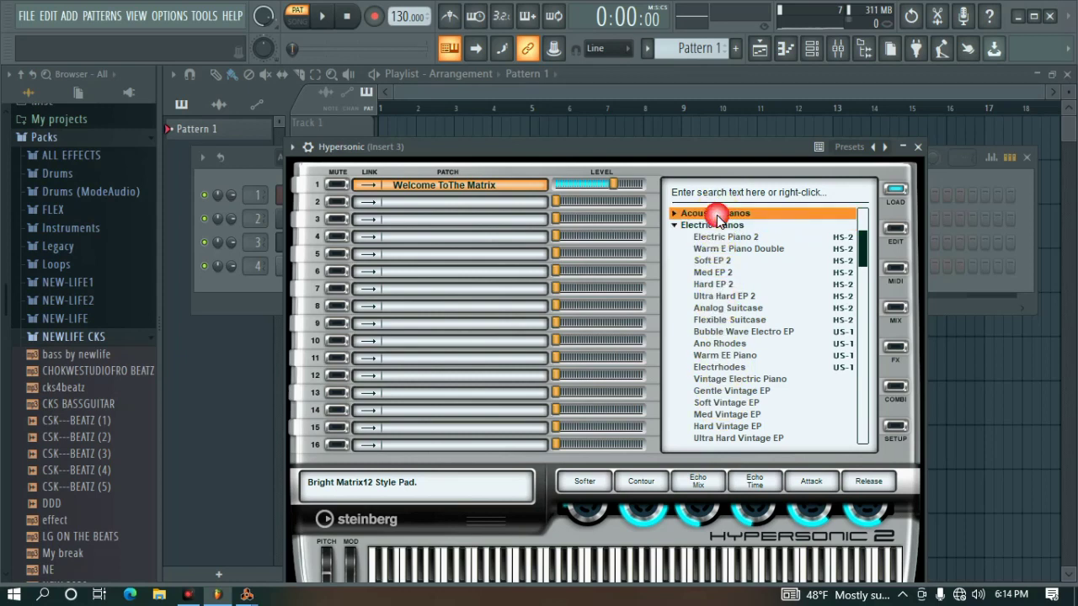
pyautogui.click(721, 273)
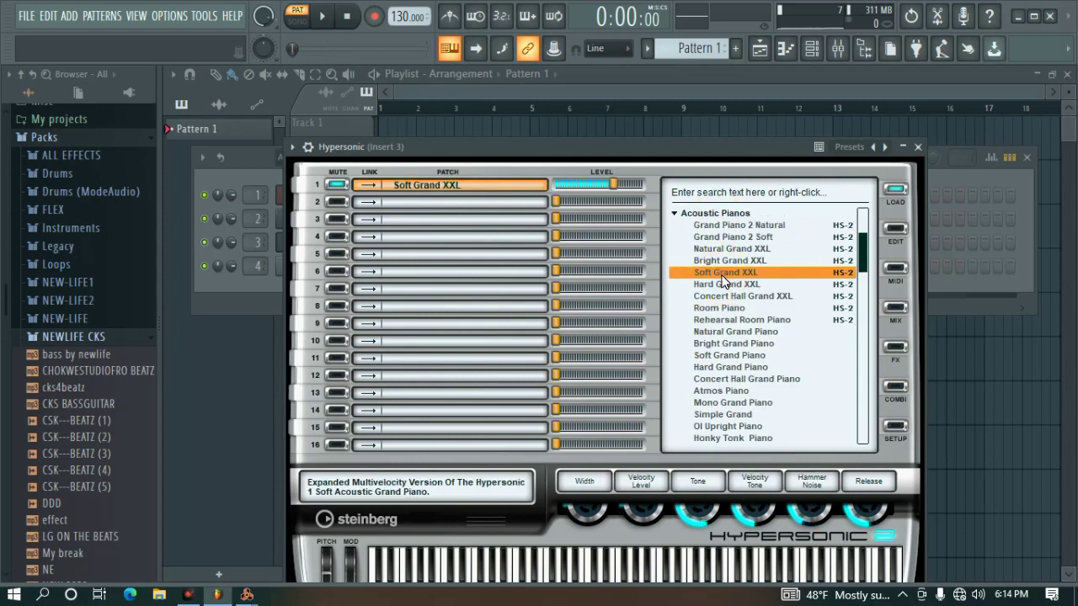
pyautogui.click(918, 146)
# Open the piano roll for the Purity channel
pyautogui.rightClick(345, 227)
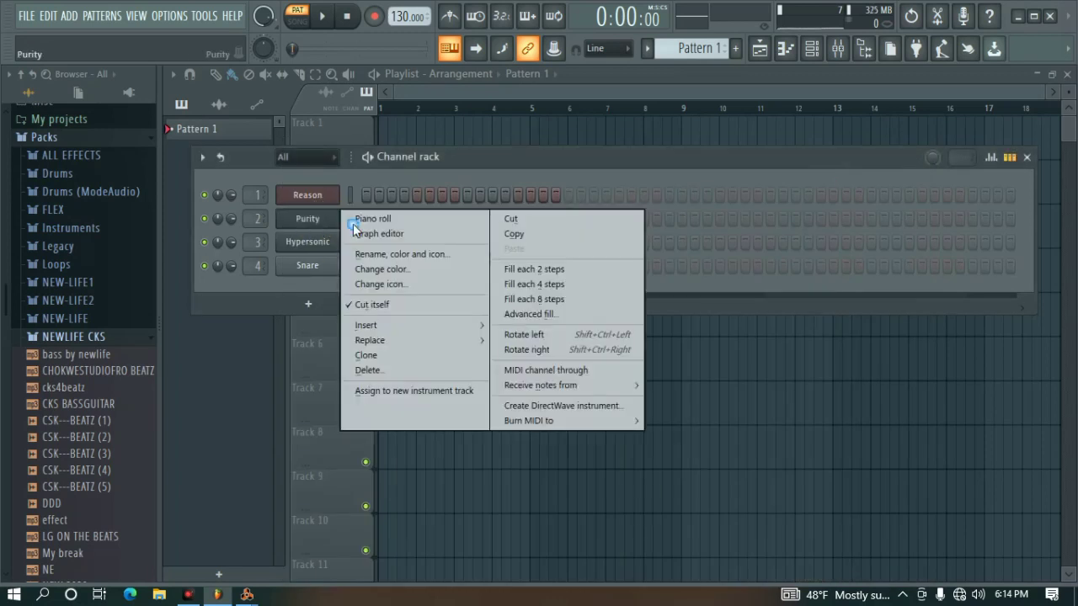
pyautogui.click(364, 219)
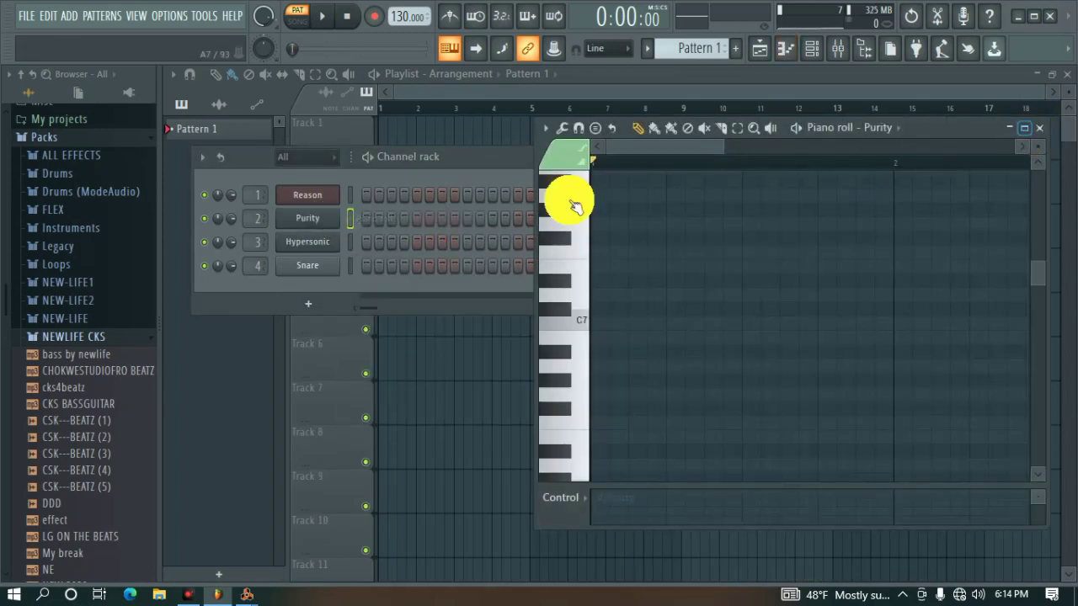
# Set the project tempo to 162 BPM and add a Reason MIDI mapping for input port 0 with SubTractor 2 selected
pyautogui.moveTo(410, 24); pyautogui.dragTo(409, 16)
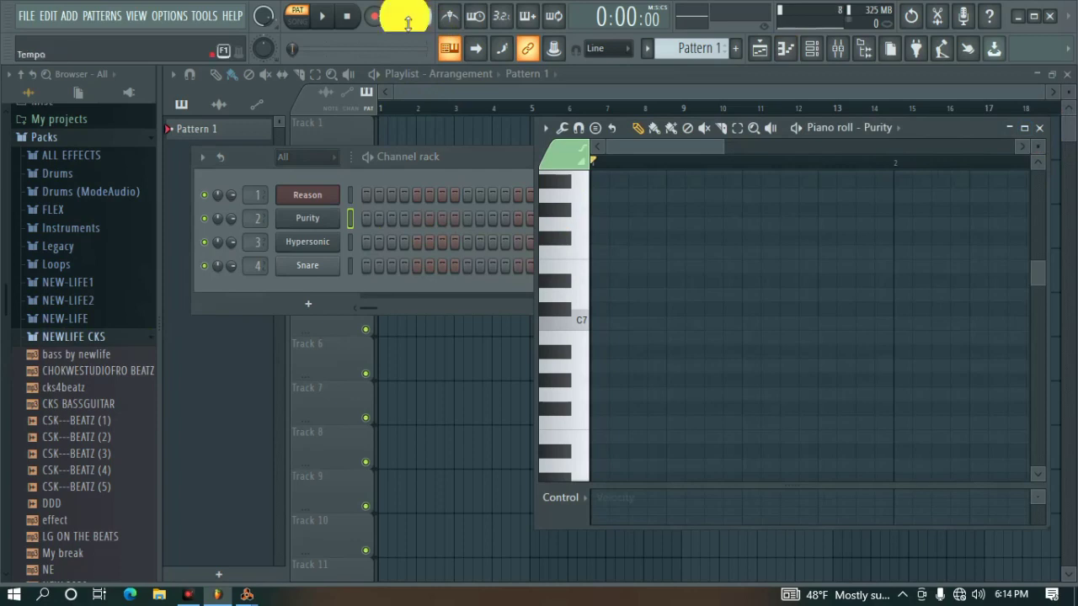
pyautogui.click(299, 192)
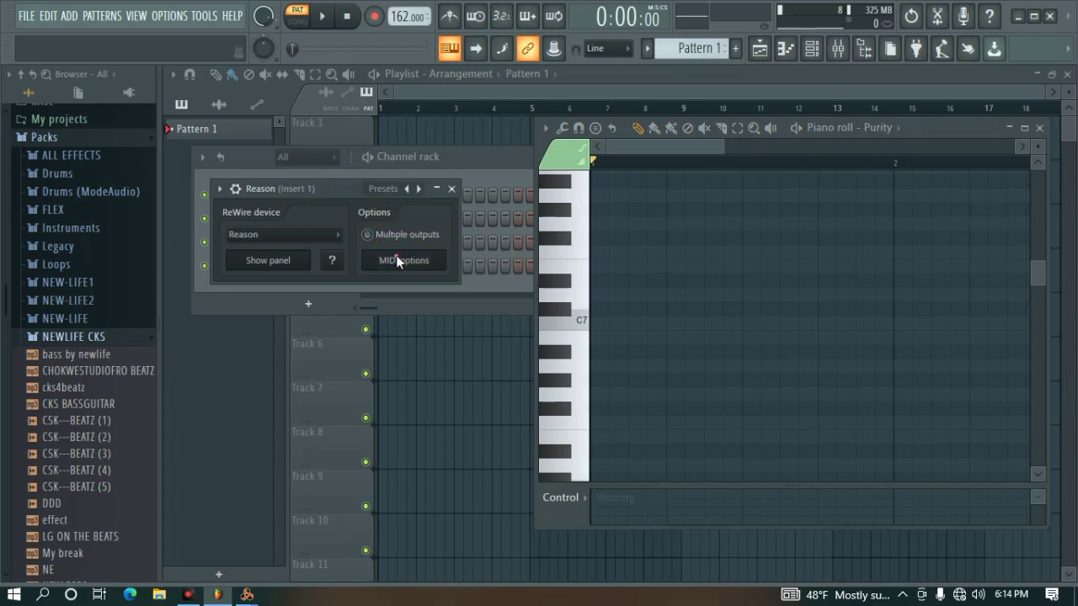
pyautogui.click(399, 262)
pyautogui.click(631, 291)
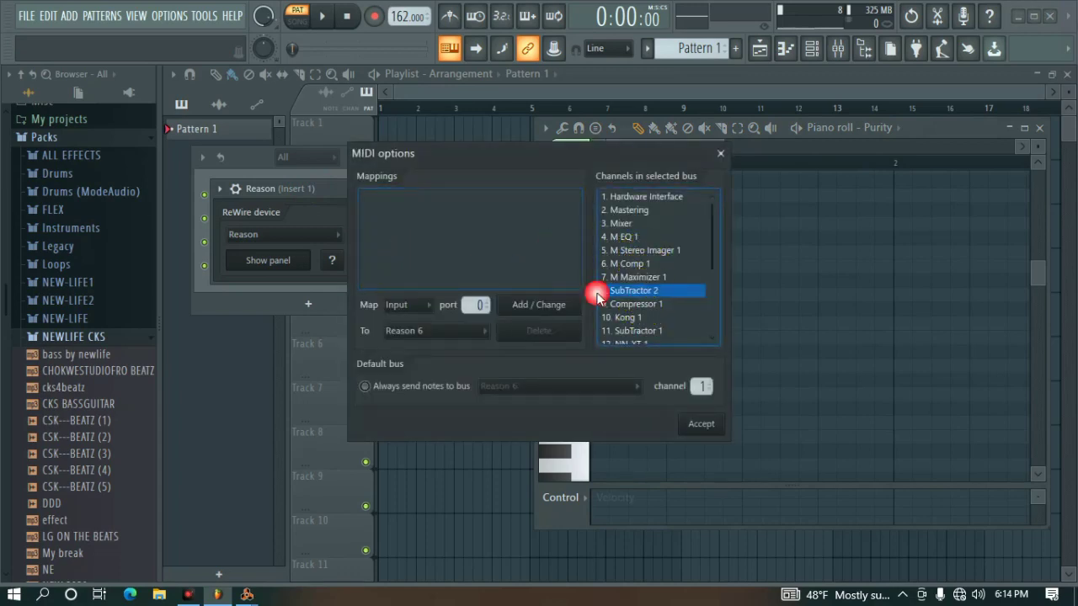
pyautogui.click(539, 304)
pyautogui.click(701, 423)
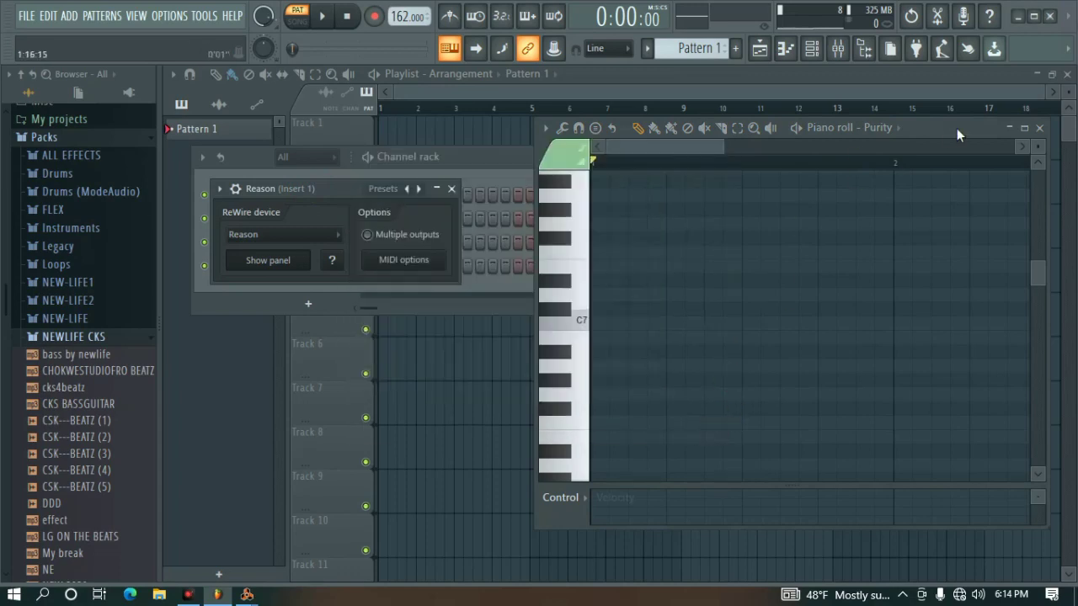
# Close the piano roll and reposition the Reason window and channel rack over the playlist
pyautogui.click(1039, 128)
pyautogui.moveTo(311, 192); pyautogui.dragTo(689, 306)
pyautogui.moveTo(772, 162); pyautogui.dragTo(807, 153)
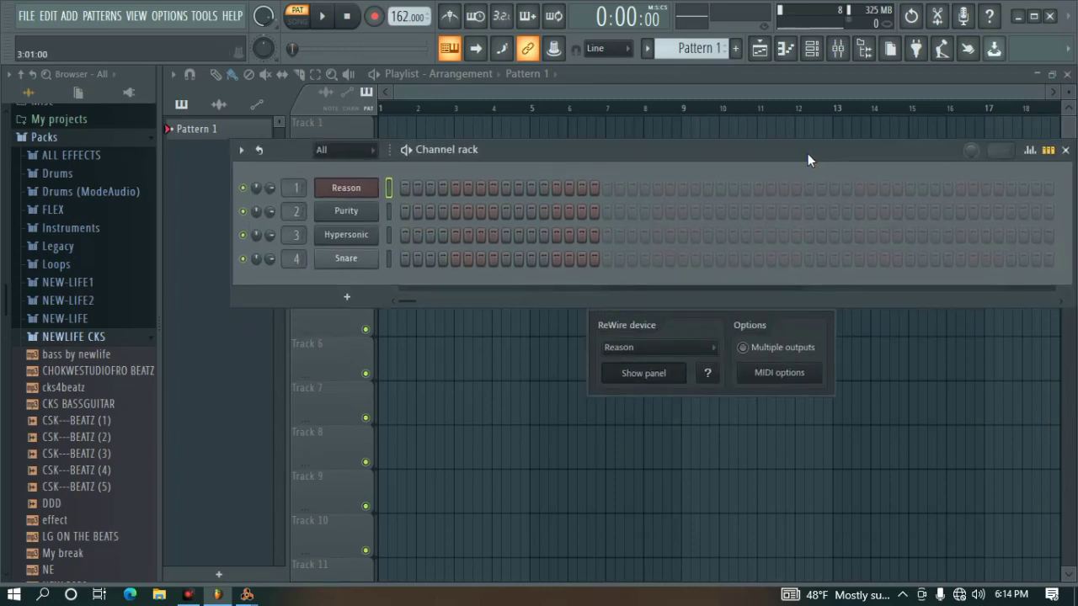
pyautogui.rightClick(378, 207)
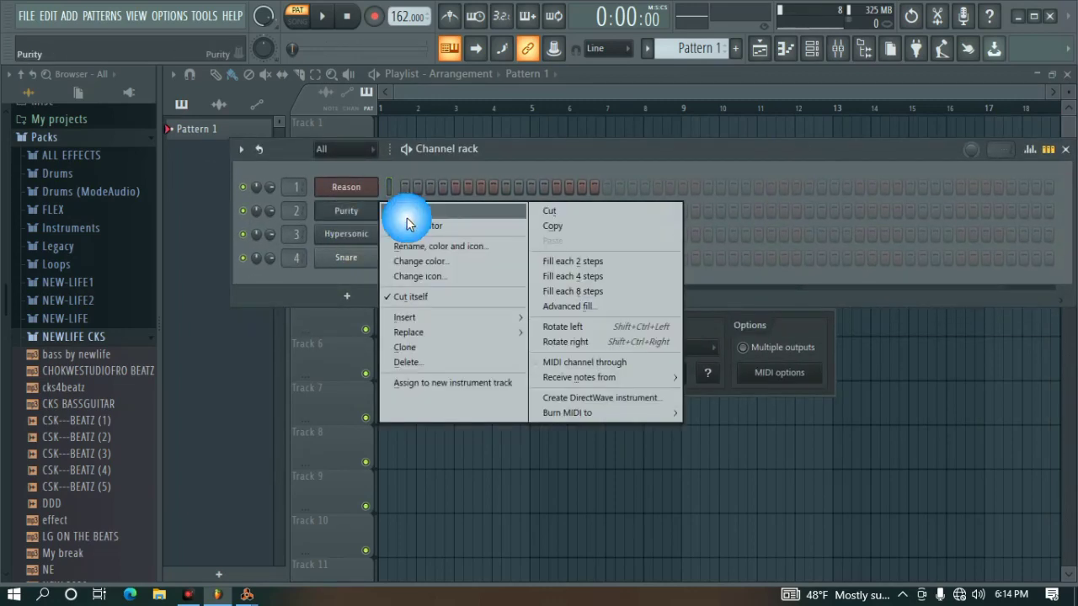
# Audition samples from the browser's recent files and load BR_J_HH_PED onto the Snare channel
pyautogui.click(50, 136)
pyautogui.click(58, 135)
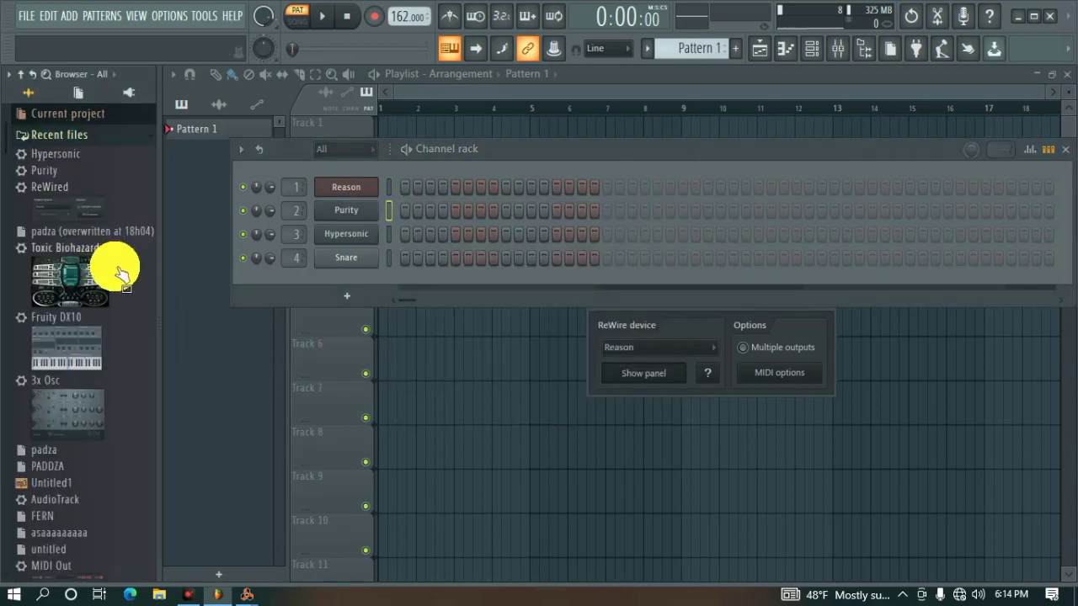
pyautogui.scroll(-4, 93, 303)
pyautogui.click(69, 368)
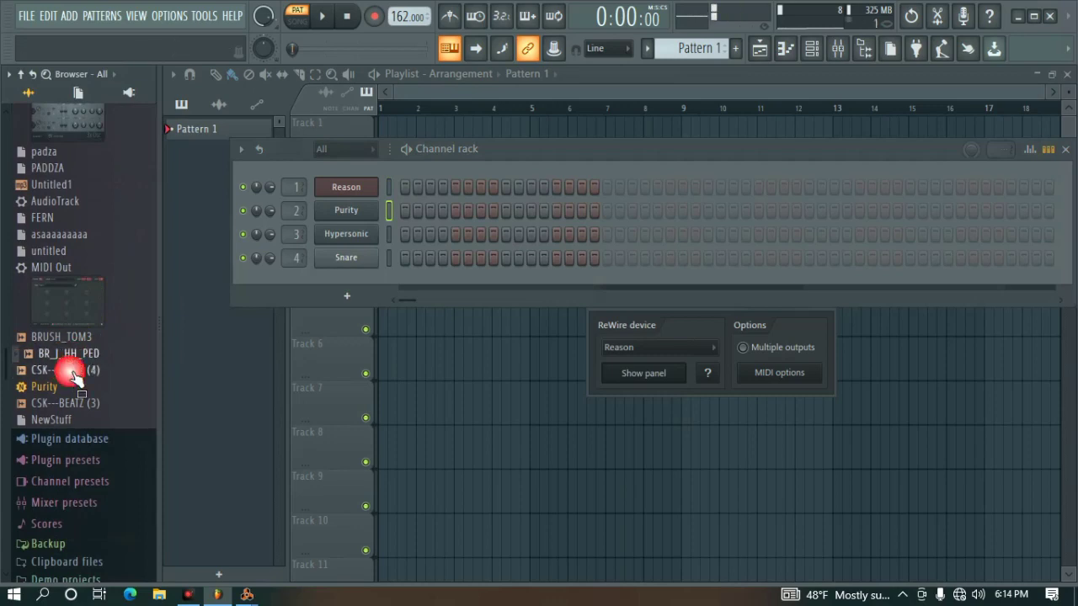
pyautogui.click(74, 354)
pyautogui.moveTo(74, 355); pyautogui.dragTo(341, 259)
# Audition the CSK---BEATZ (4) and CSK---BEATZ (3) samples in the browser's recent files
pyautogui.click(84, 371)
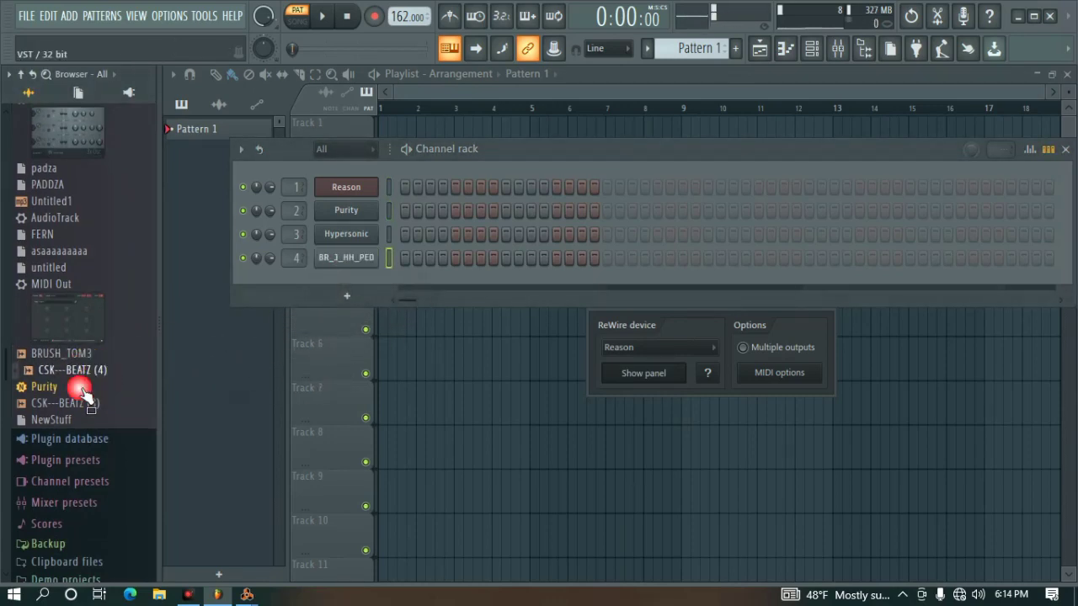
pyautogui.click(76, 404)
pyautogui.click(80, 373)
pyautogui.moveTo(85, 388)
pyautogui.mouseDown()
pyautogui.moveTo(133, 389)
pyautogui.moveTo(84, 402)
pyautogui.mouseUp()
pyautogui.click(82, 370)
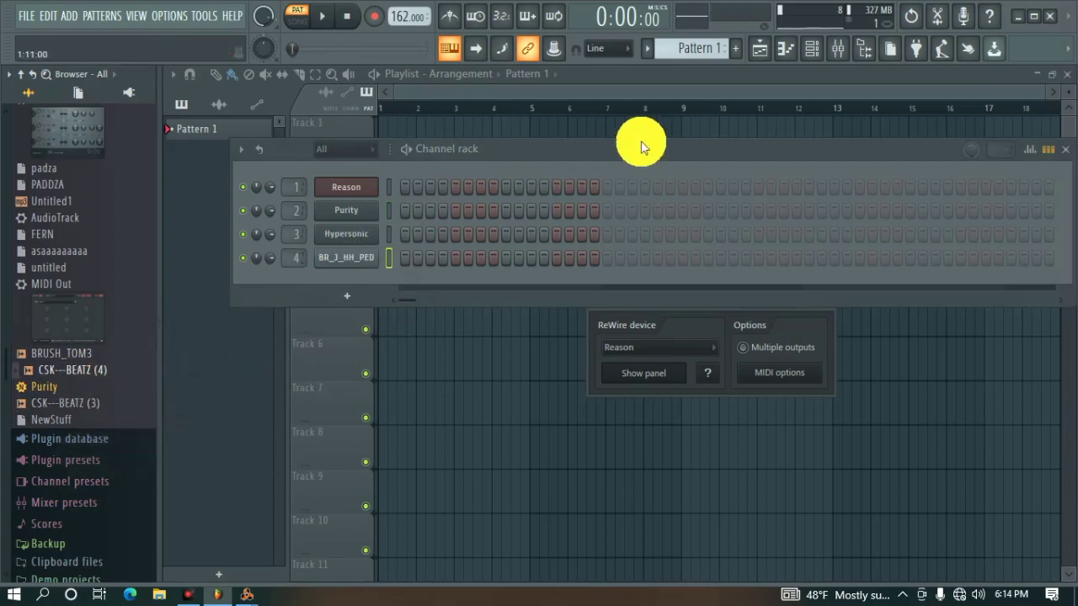
# Extend the pattern to 48 steps and use Advanced fill to trigger BR_J_HH_PED at an interval of 6
pyautogui.click(973, 234)
pyautogui.rightClick(345, 258)
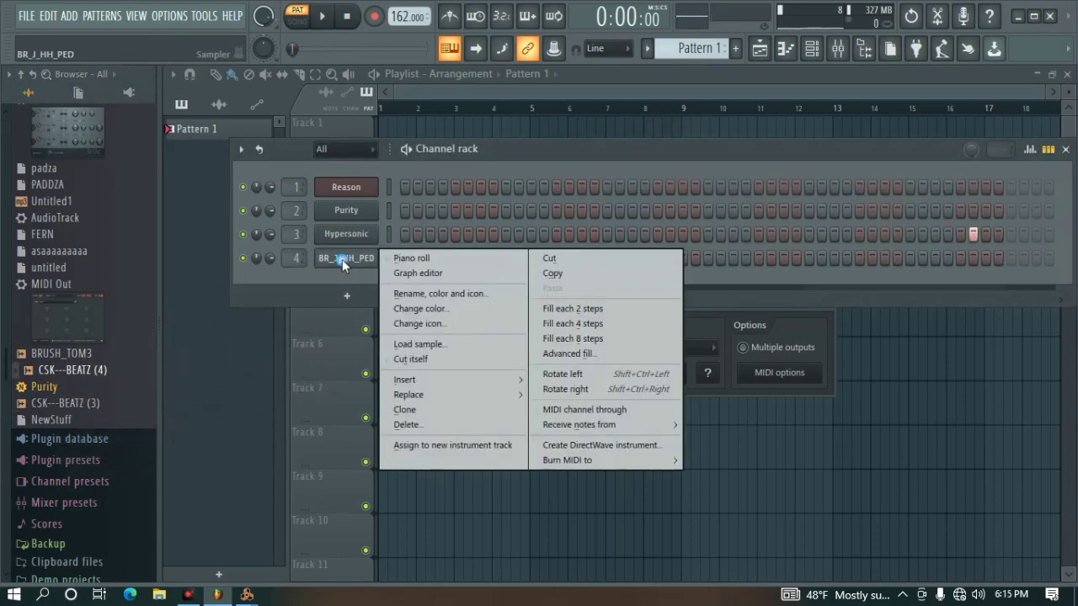
pyautogui.click(616, 354)
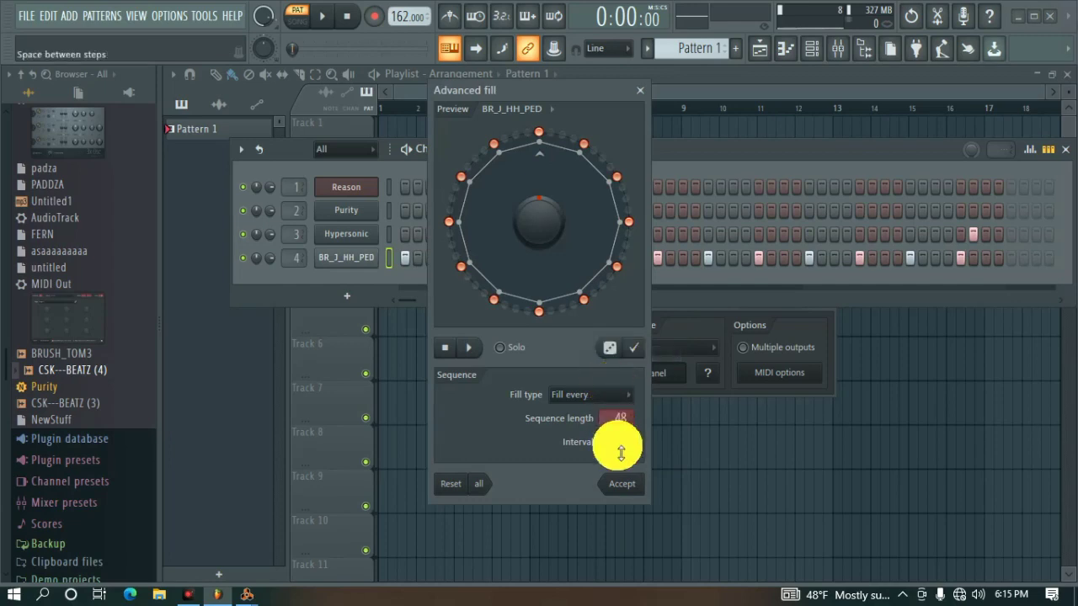
pyautogui.moveTo(620, 446); pyautogui.dragTo(620, 432)
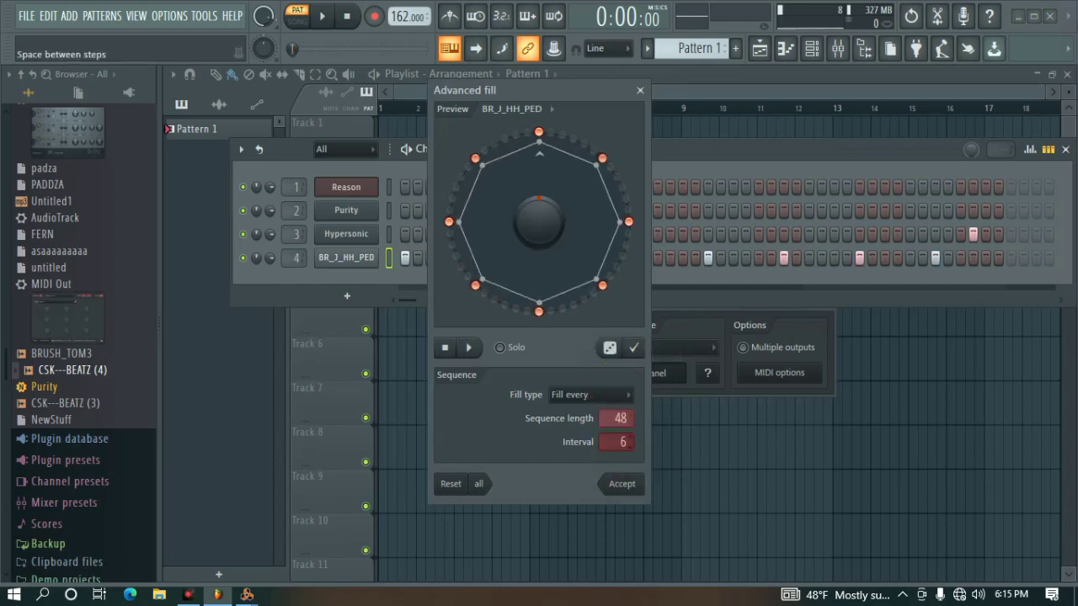
pyautogui.click(627, 482)
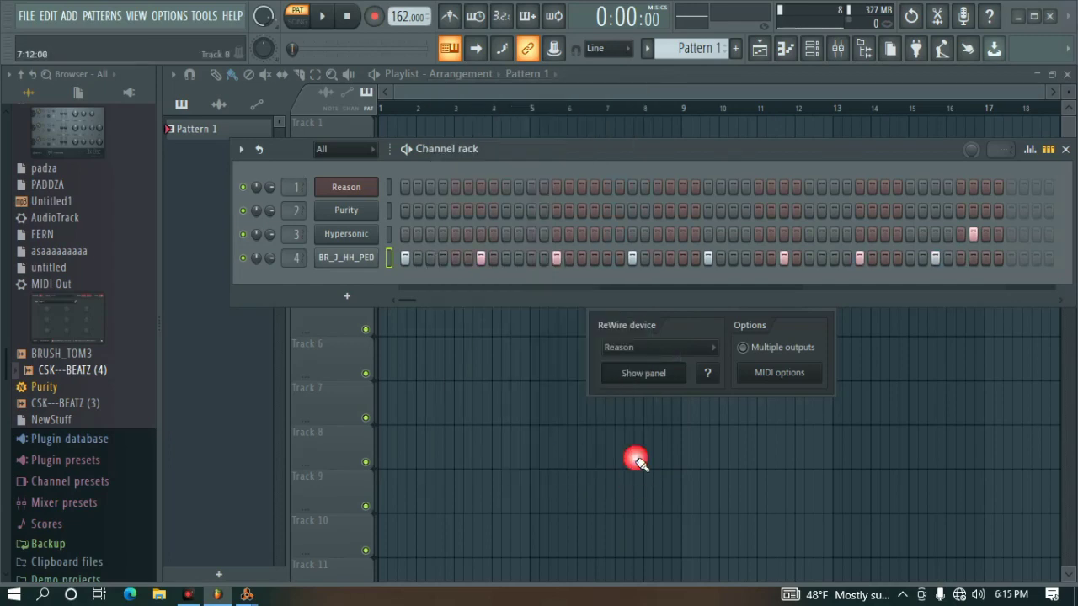
pyautogui.press('space')
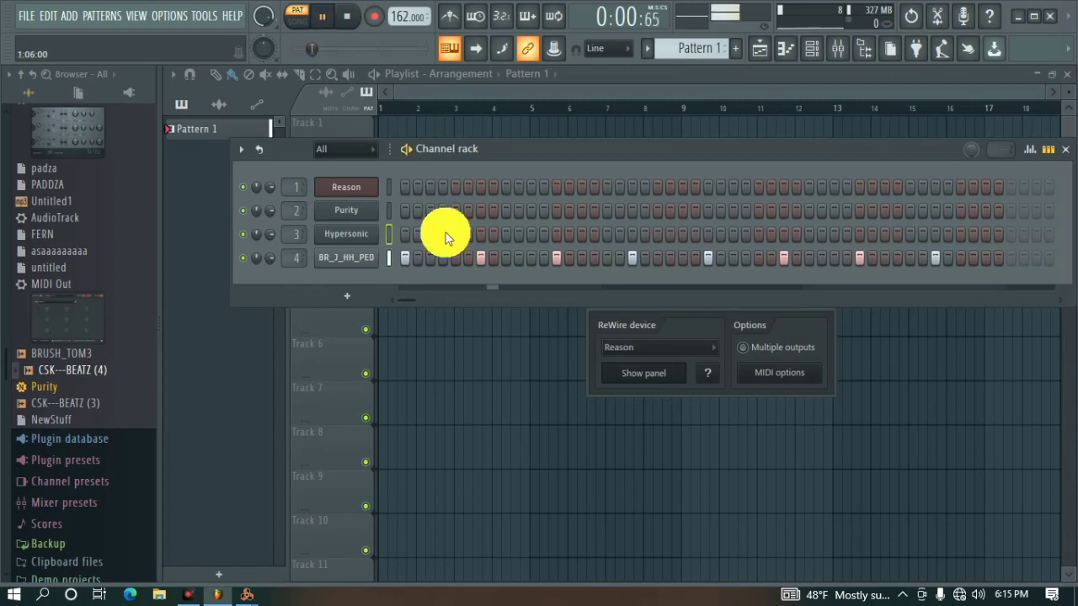
# In a maximized piano roll for Purity, place a D#7 note at the pattern start and lengthen it to 12 steps
pyautogui.rightClick(344, 215)
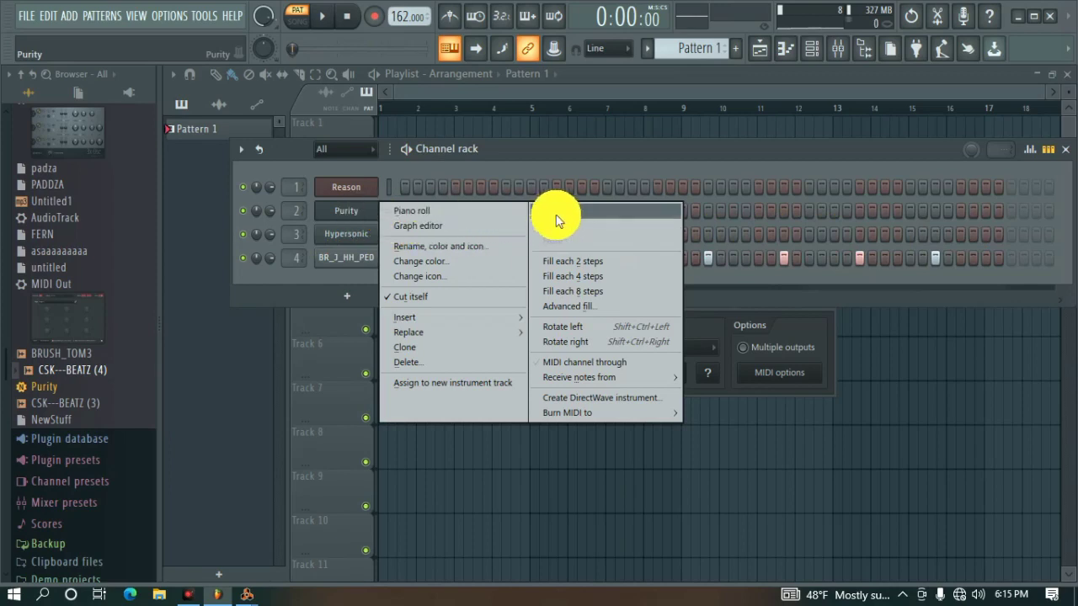
pyautogui.click(446, 213)
pyautogui.click(597, 281)
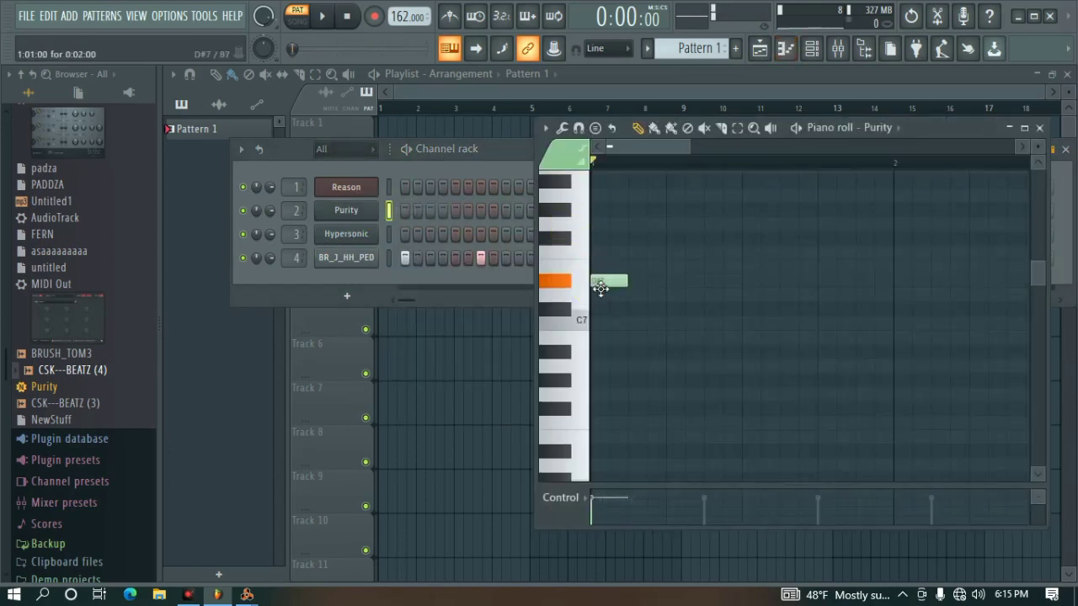
pyautogui.moveTo(637, 286); pyautogui.dragTo(896, 326)
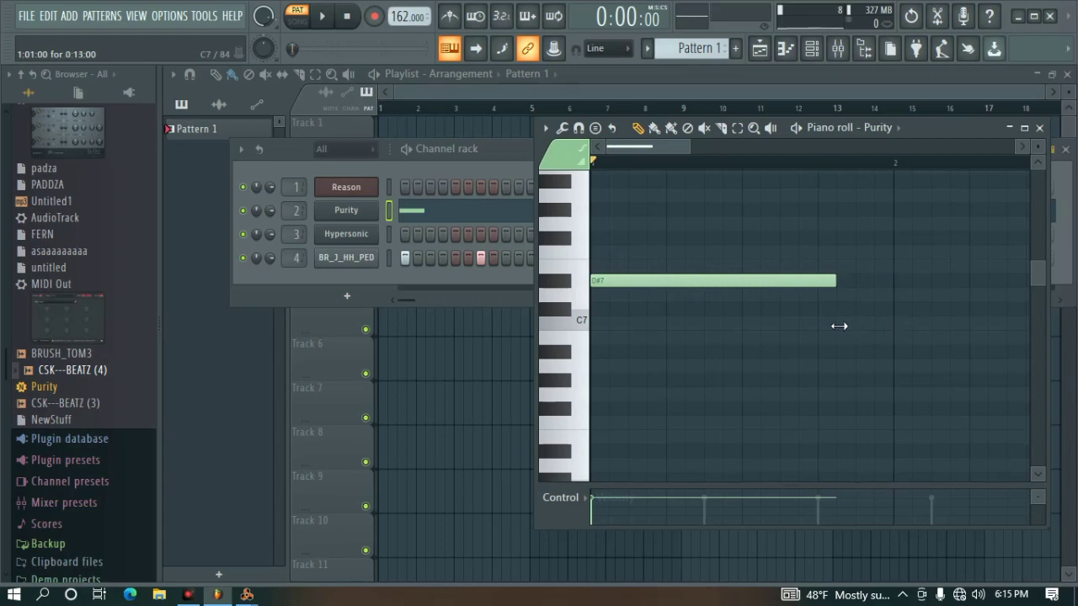
pyautogui.click(1025, 129)
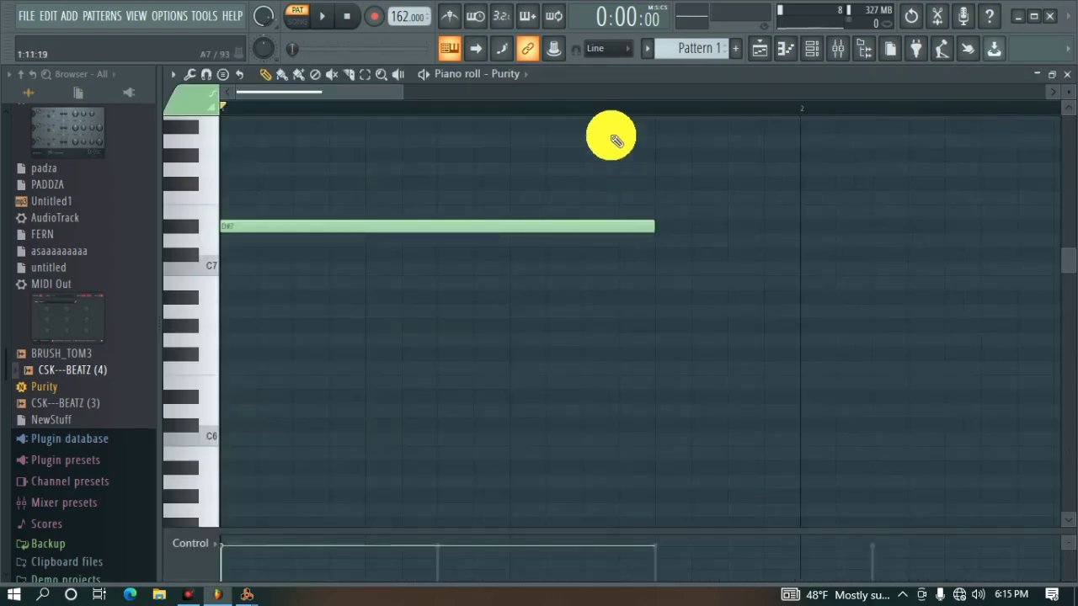
pyautogui.scroll(-5, 613, 111)
pyautogui.scroll(4, 539, 311)
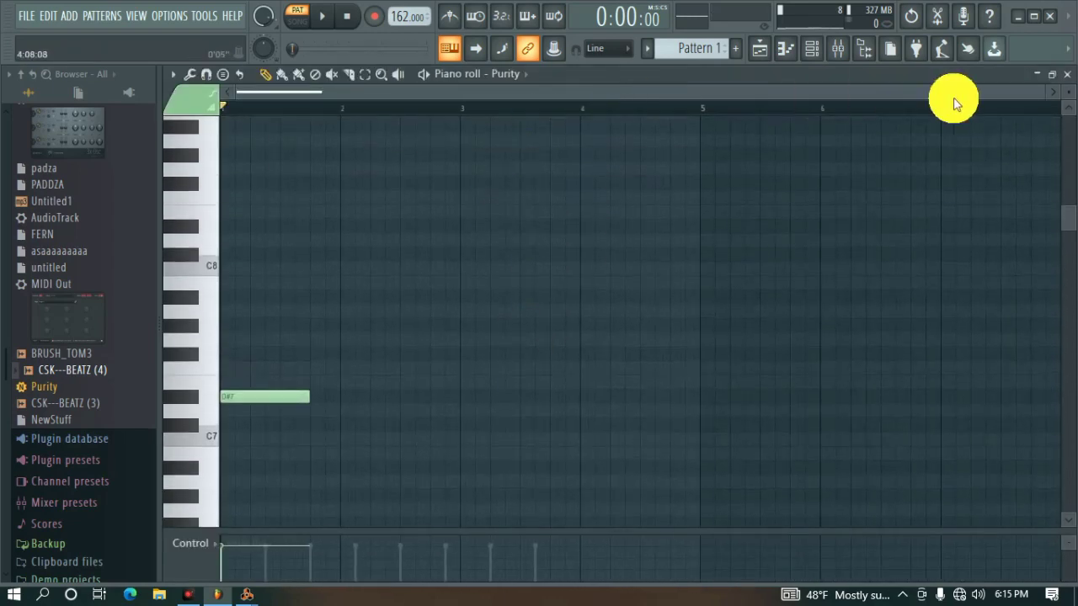
# Add a second 12-step D#7 note directly after the first and transpose both notes down to E6
pyautogui.moveTo(1052, 104); pyautogui.dragTo(416, 93)
pyautogui.click(373, 403)
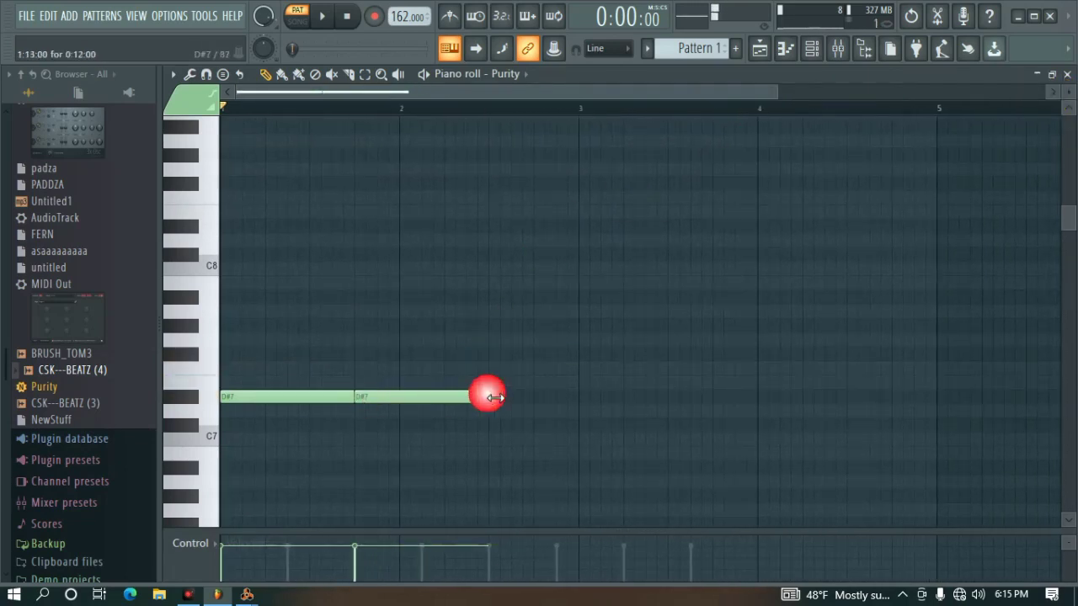
pyautogui.scroll(-2, 497, 372)
pyautogui.hotkey('ctrl', 'a')
pyautogui.moveTo(304, 308); pyautogui.dragTo(276, 421)
# Play the pattern, check Purity's notes in the channel rack, and return to its piano roll
pyautogui.press('space')
pyautogui.press('space')
pyautogui.press('space')
pyautogui.press('space')
pyautogui.press('space')
pyautogui.click(811, 48)
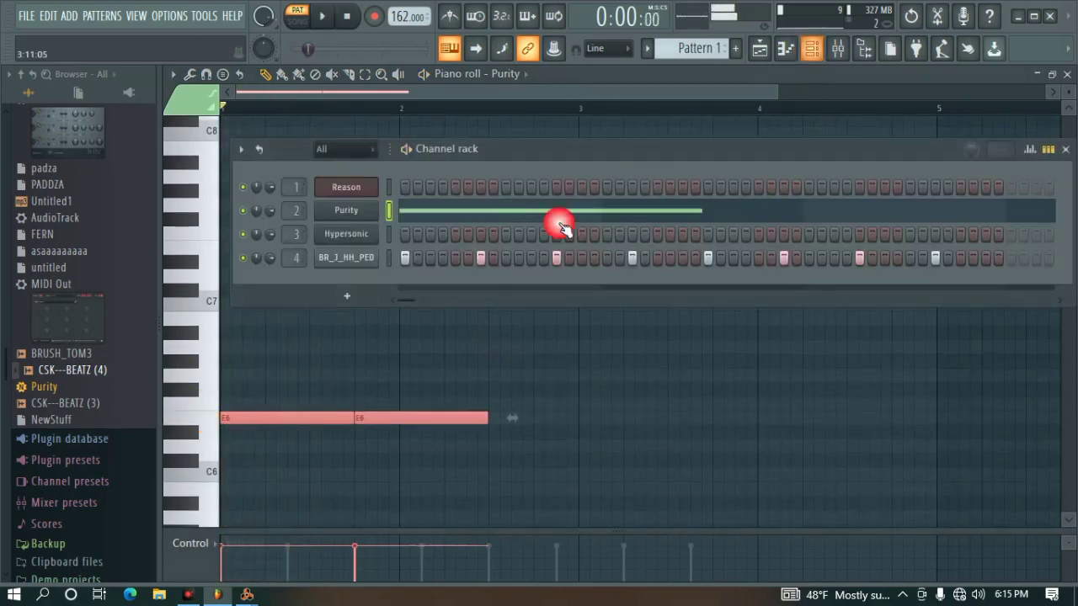
pyautogui.click(424, 204)
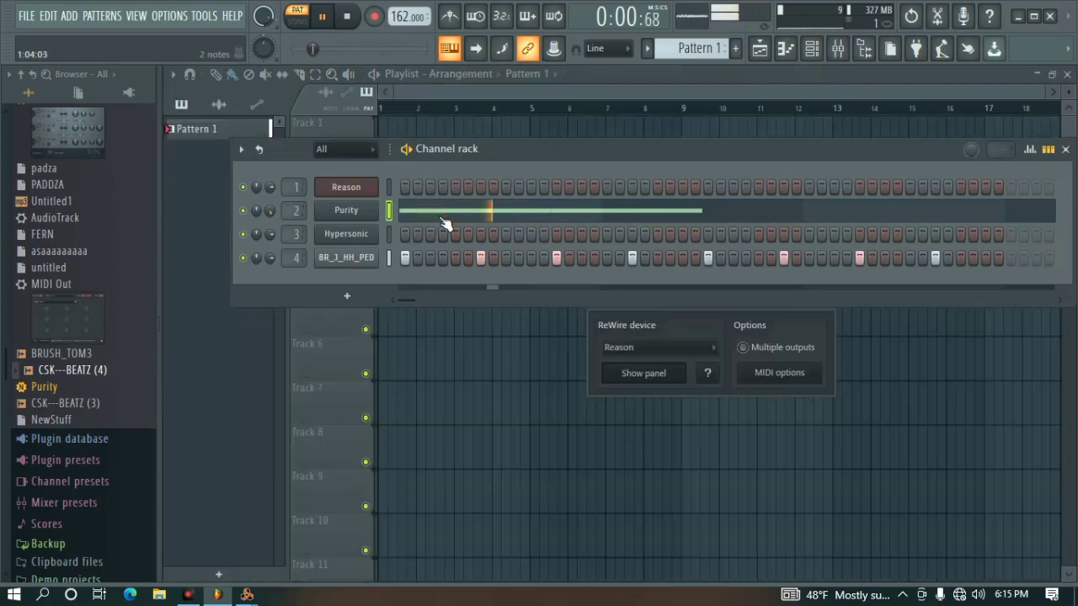
pyautogui.click(455, 212)
pyautogui.press('space')
# Build the first chord by adding 12-step B5 and G#5 notes beneath the first E6, and play it
pyautogui.click(290, 448)
pyautogui.moveTo(280, 458); pyautogui.dragTo(188, 498)
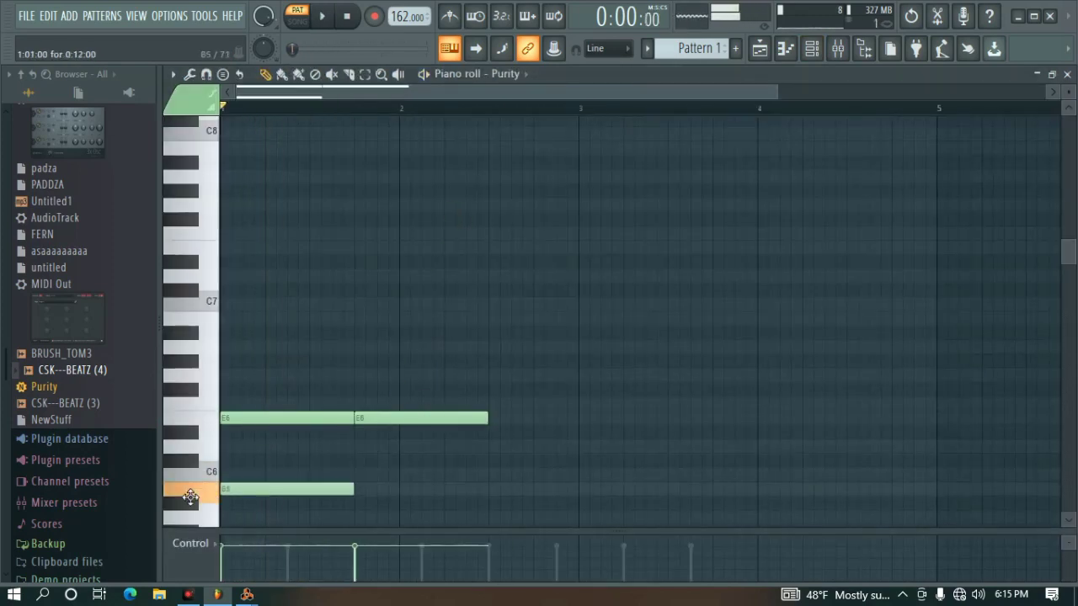
pyautogui.press('space')
pyautogui.press('space')
pyautogui.scroll(-3, 482, 499)
pyautogui.moveTo(336, 406); pyautogui.dragTo(202, 407)
pyautogui.press('space')
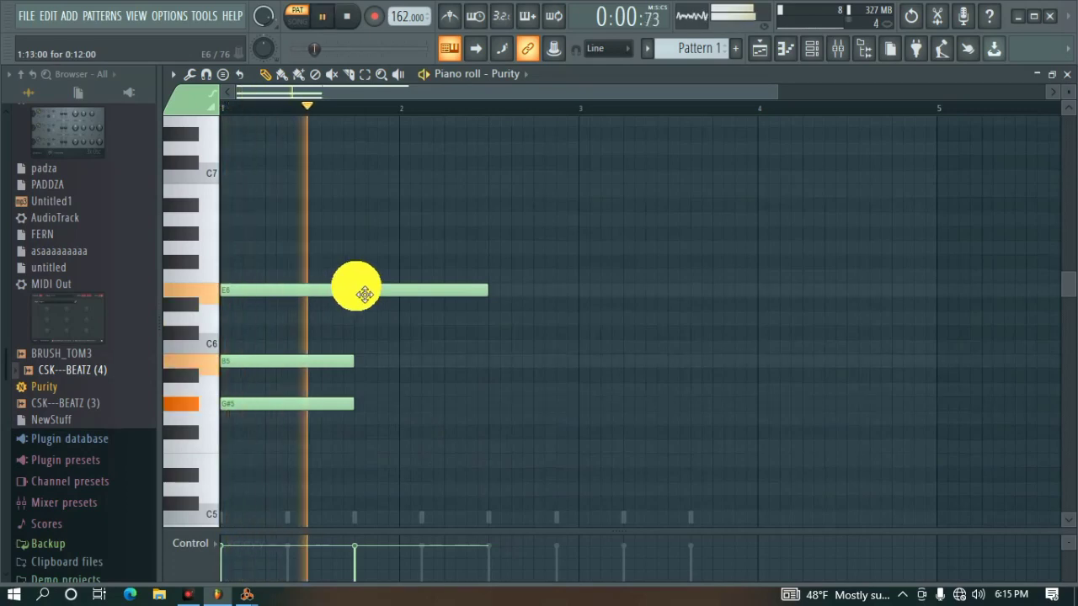
# Transpose all Purity notes down one octave to E5, B4 and G#4, and listen to them
pyautogui.hotkey('ctrl', 'Down')
pyautogui.press('space')
pyautogui.press('space')
pyautogui.scroll(-4, 251, 261)
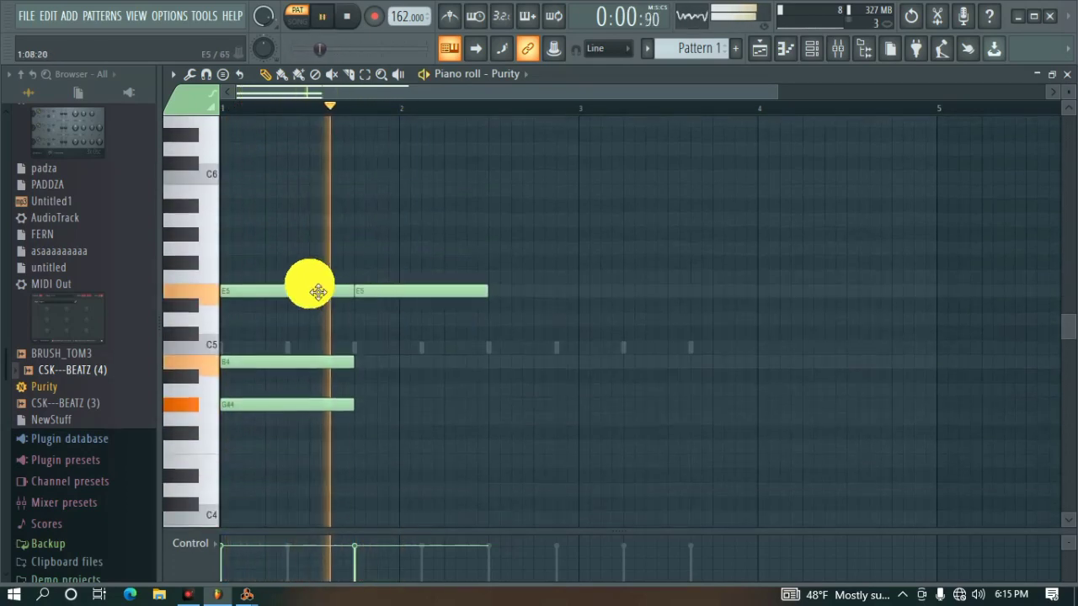
pyautogui.press('space')
# Complete the second chord with B4 and G#4, and add a third 12-step chord of D#5, B4 and F#4
pyautogui.moveTo(373, 346); pyautogui.dragTo(365, 416)
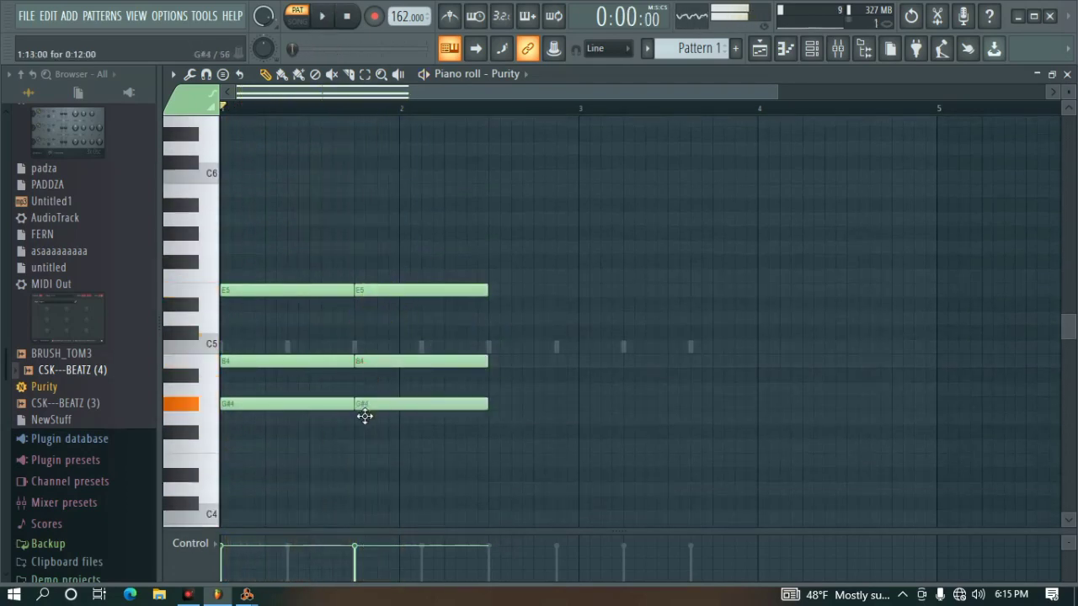
pyautogui.click(495, 323)
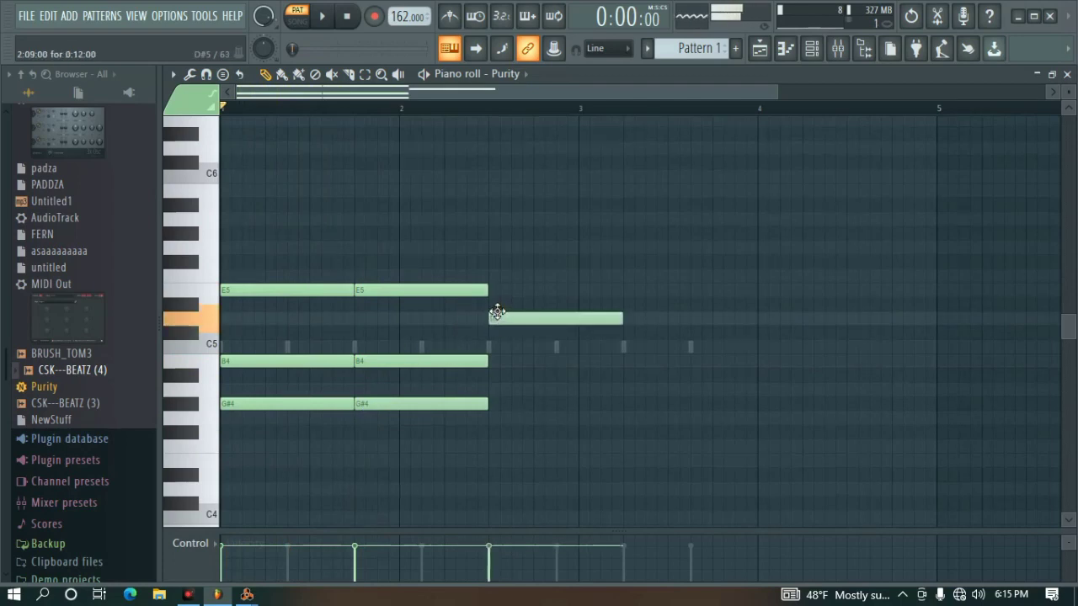
pyautogui.moveTo(497, 312); pyautogui.dragTo(496, 299)
pyautogui.click(503, 361)
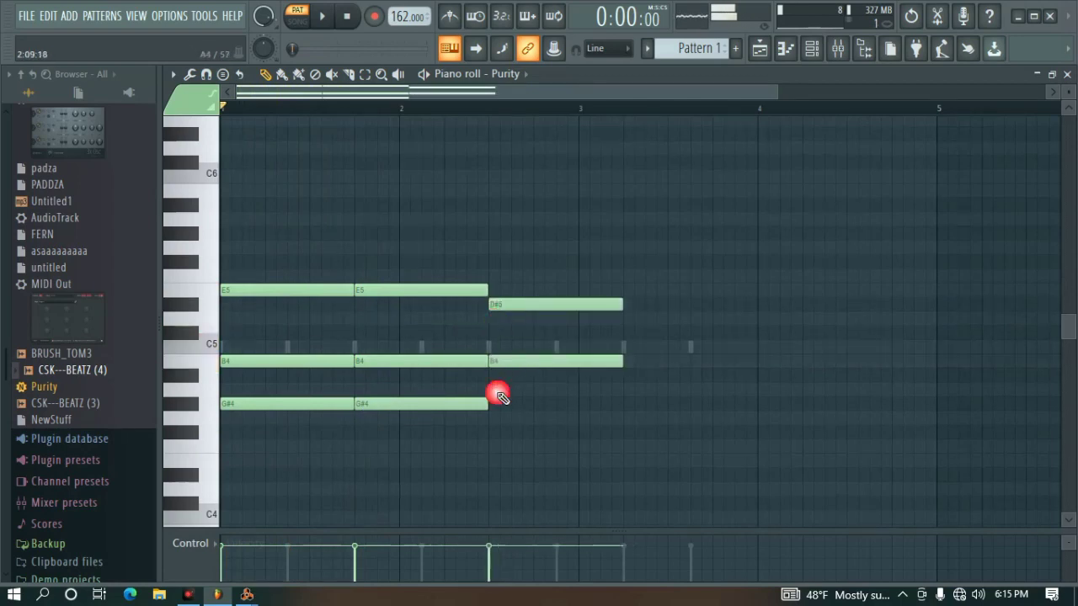
pyautogui.click(501, 432)
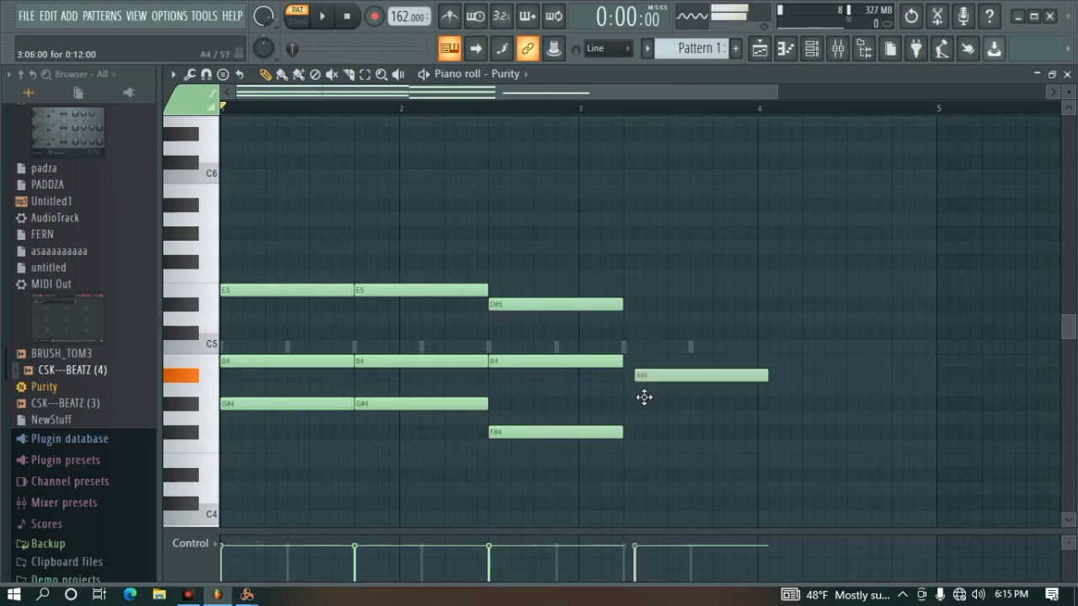
# Add a fourth 12-step chord of C#5, A#4 and F#4, and play the progression
pyautogui.moveTo(644, 397); pyautogui.dragTo(629, 445)
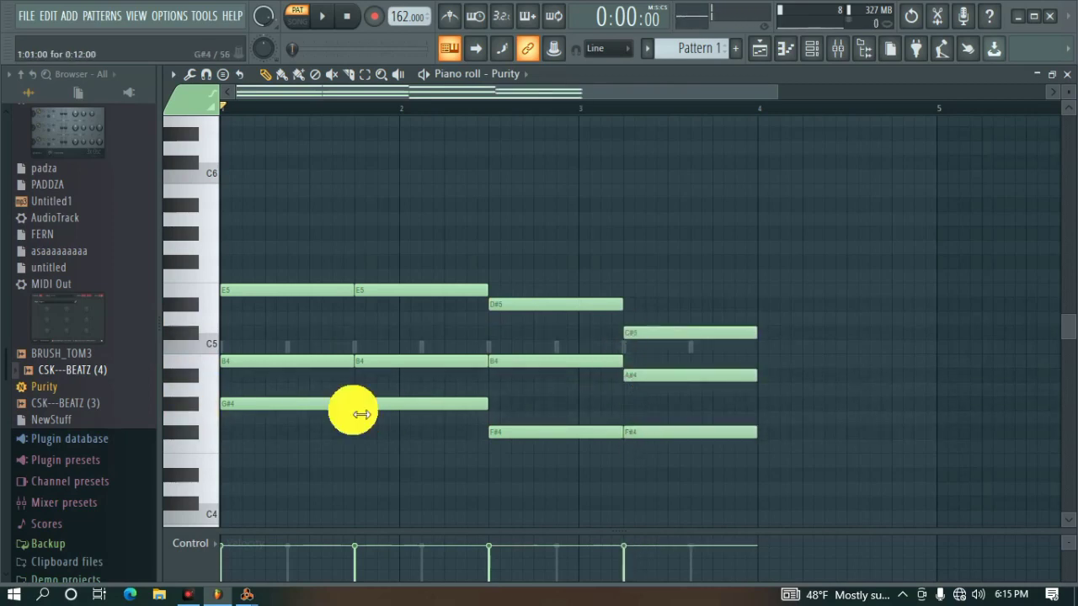
pyautogui.press('space')
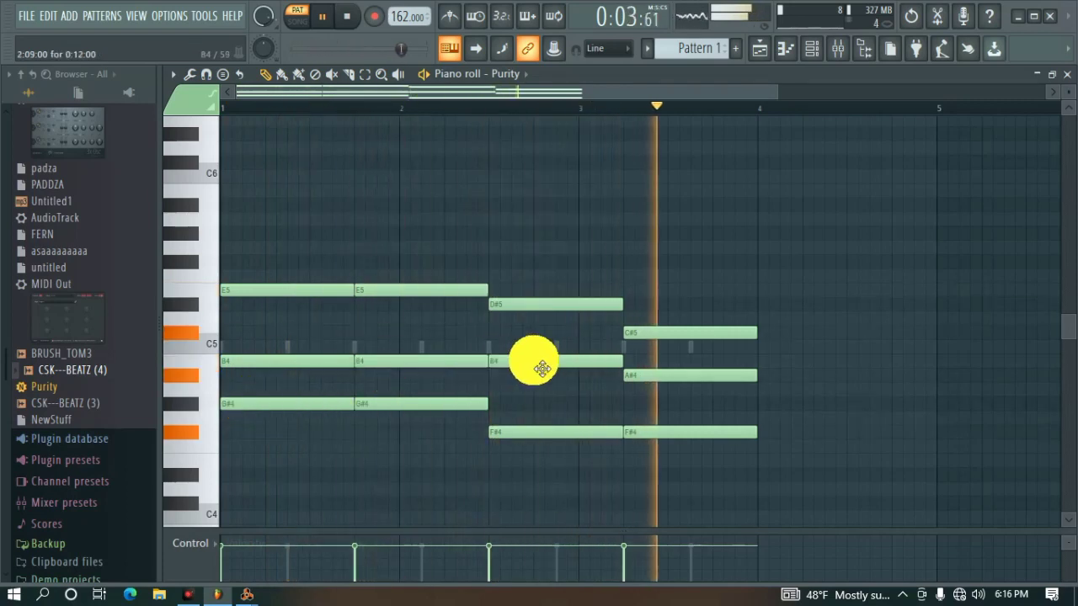
pyautogui.press('space')
# Close the piano roll and copy Purity's chord notes to the Hypersonic channel
pyautogui.click(1065, 76)
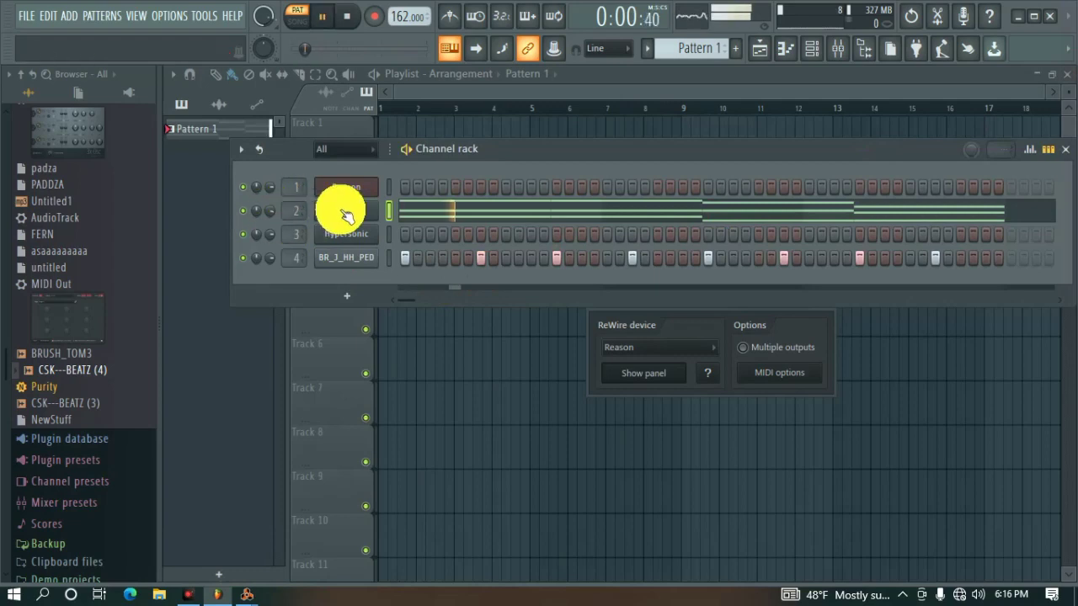
pyautogui.press('space')
pyautogui.rightClick(342, 211)
pyautogui.click(602, 229)
pyautogui.rightClick(339, 235)
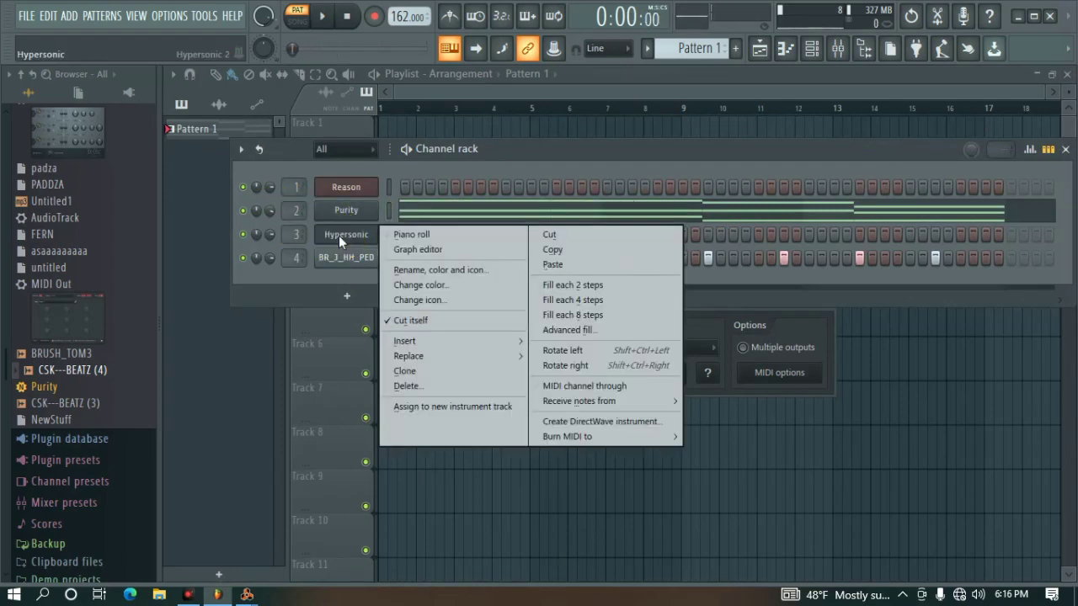
pyautogui.click(556, 266)
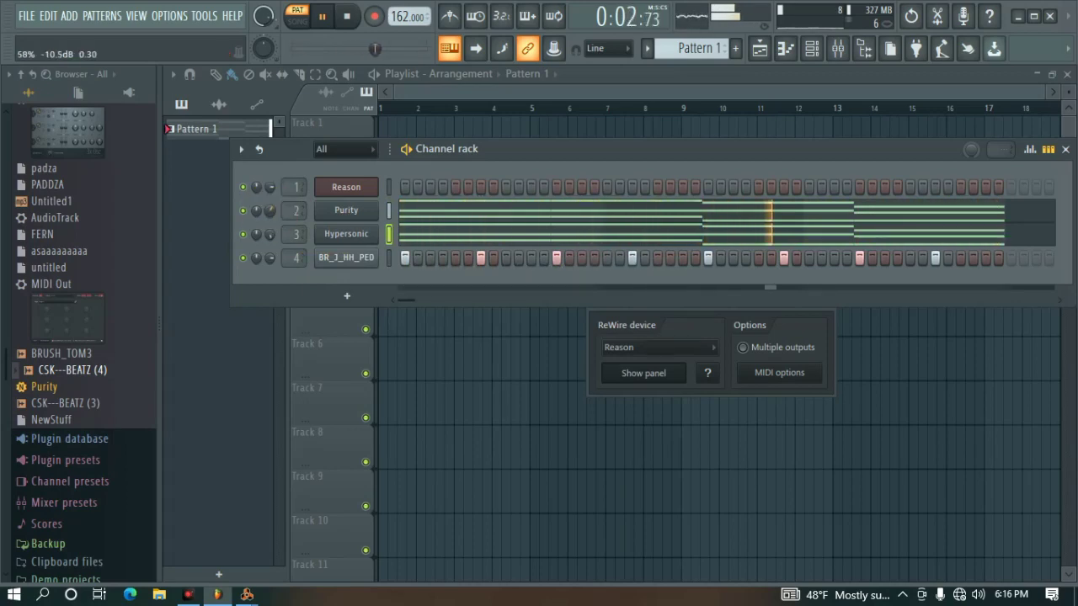
# In Hypersonic's piano roll, copy the root notes E5, E5, B4 and F#4 one octave down and play the result
pyautogui.click(394, 240)
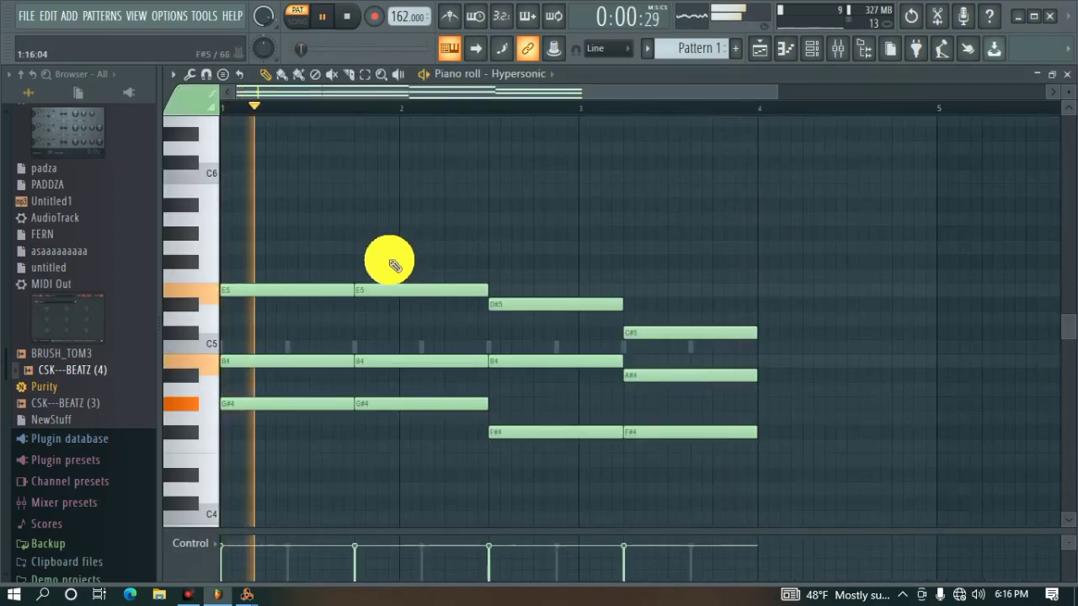
pyautogui.press('space')
pyautogui.moveTo(515, 281); pyautogui.dragTo(351, 312)
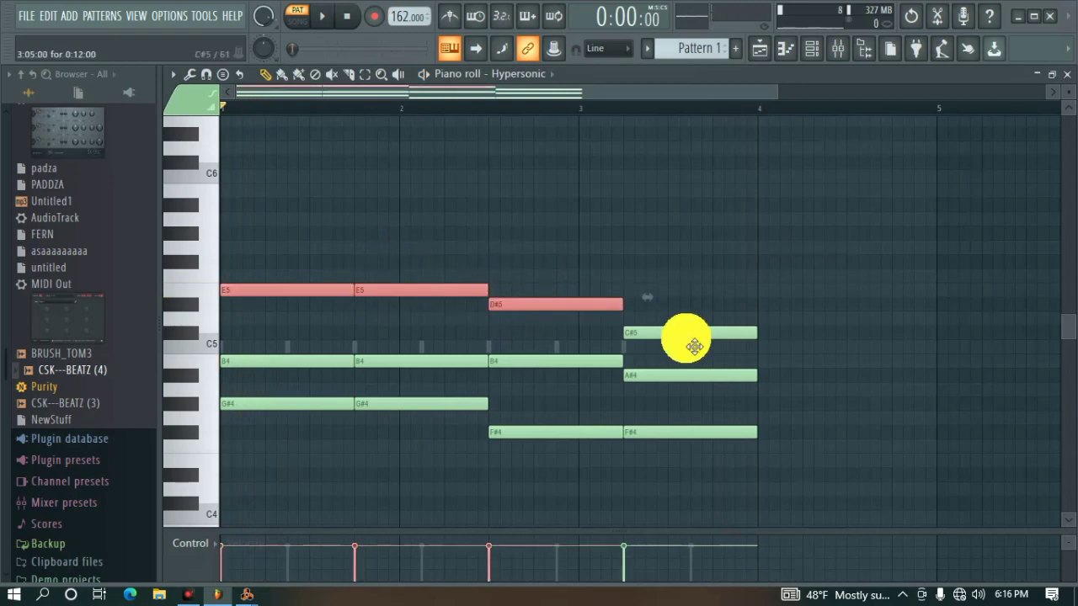
pyautogui.click(568, 278)
pyautogui.moveTo(476, 253); pyautogui.dragTo(318, 297)
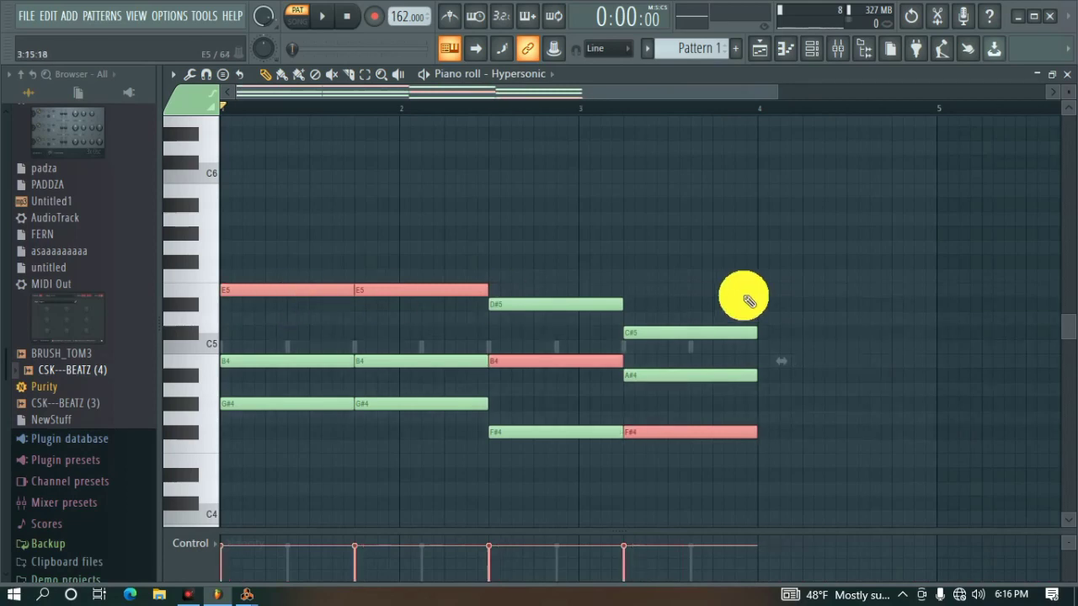
pyautogui.hotkey('ctrl', 'Down')
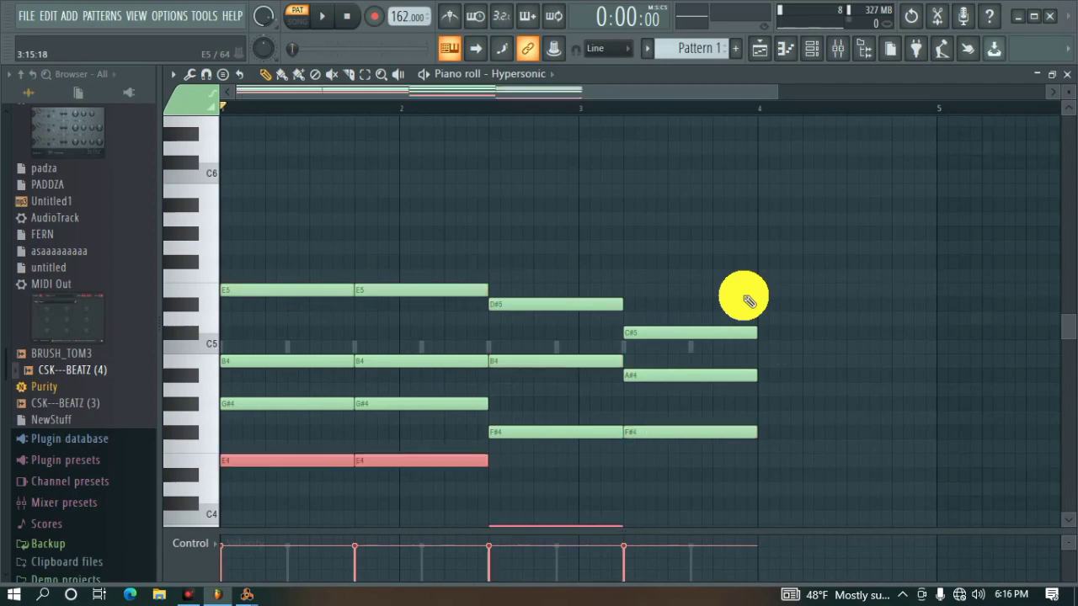
pyautogui.press('space')
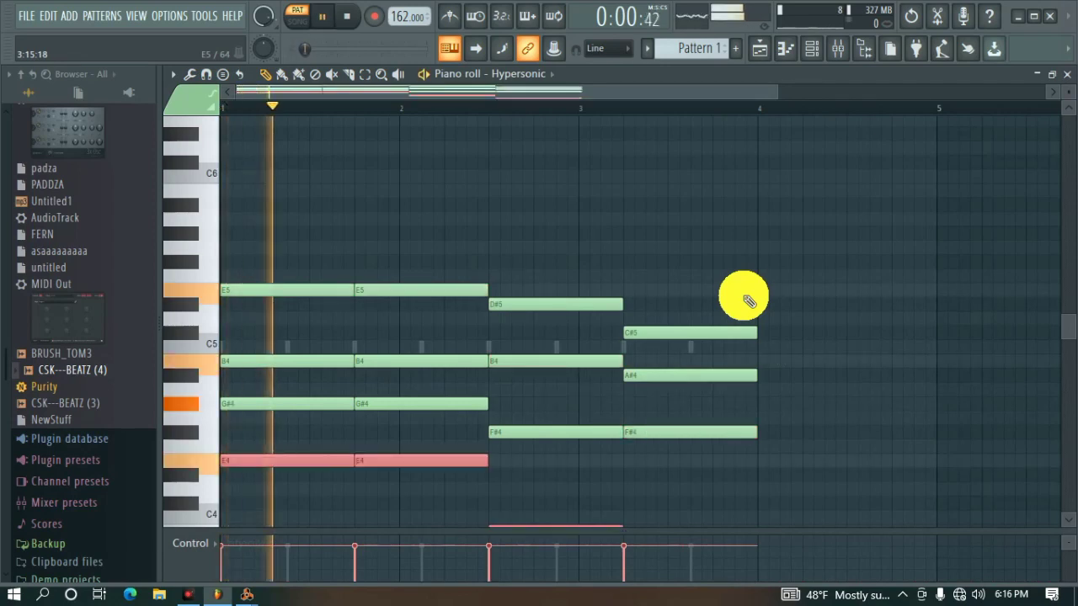
pyautogui.scroll(-3, 956, 189)
pyautogui.scroll(-1, 957, 189)
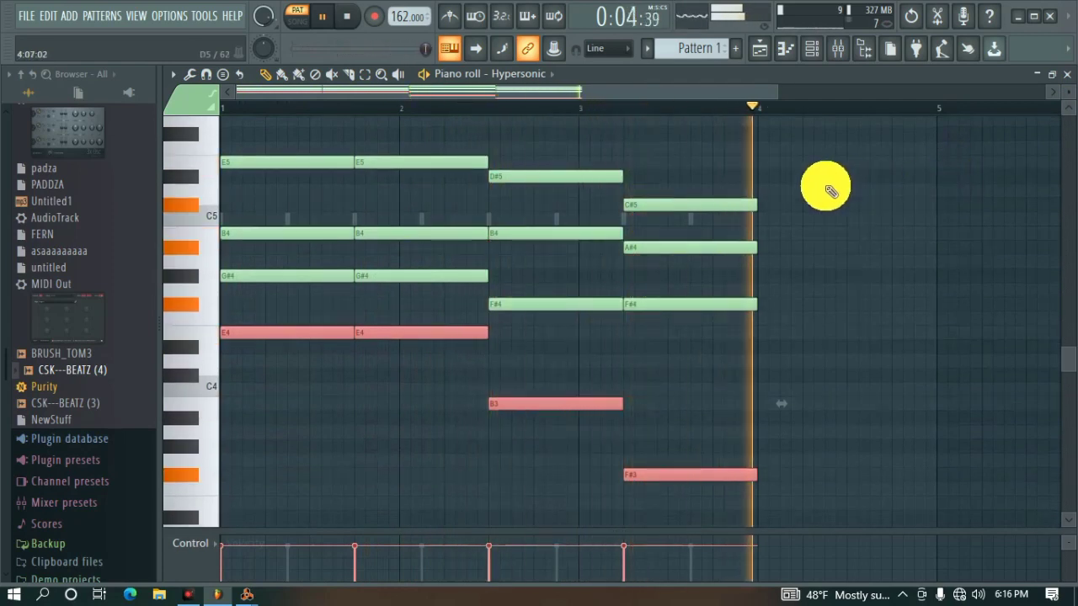
# Stop playback, clear the note selection and transpose all Hypersonic notes down three semitones
pyautogui.hotkey('ctrl', 'd')
pyautogui.press('space')
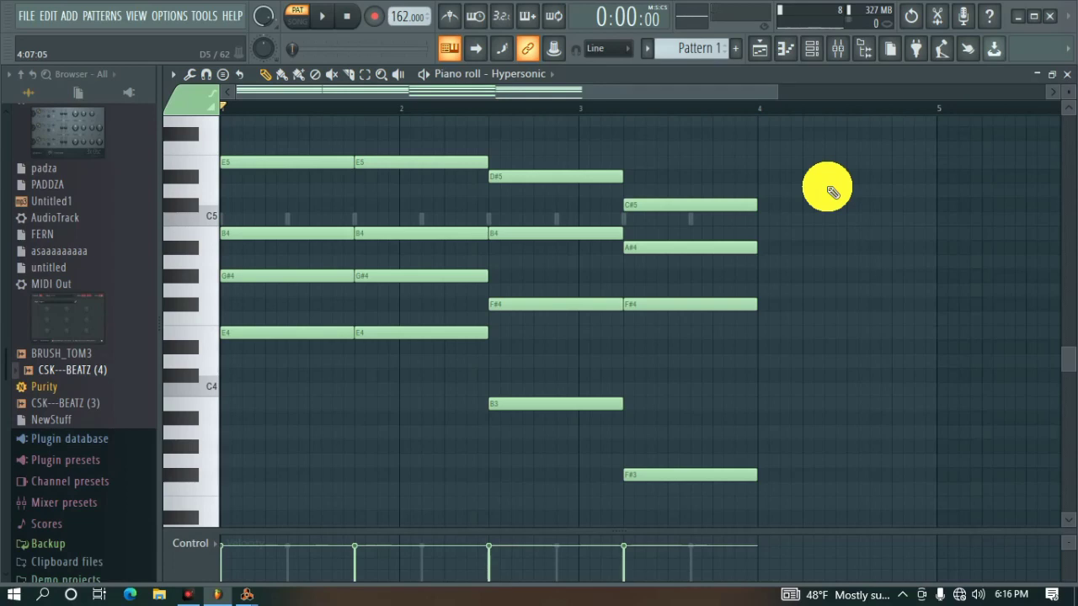
pyautogui.hotkey('shift', 'Down')
pyautogui.hotkey('shift', 'Down')
pyautogui.hotkey('shift', 'Down')
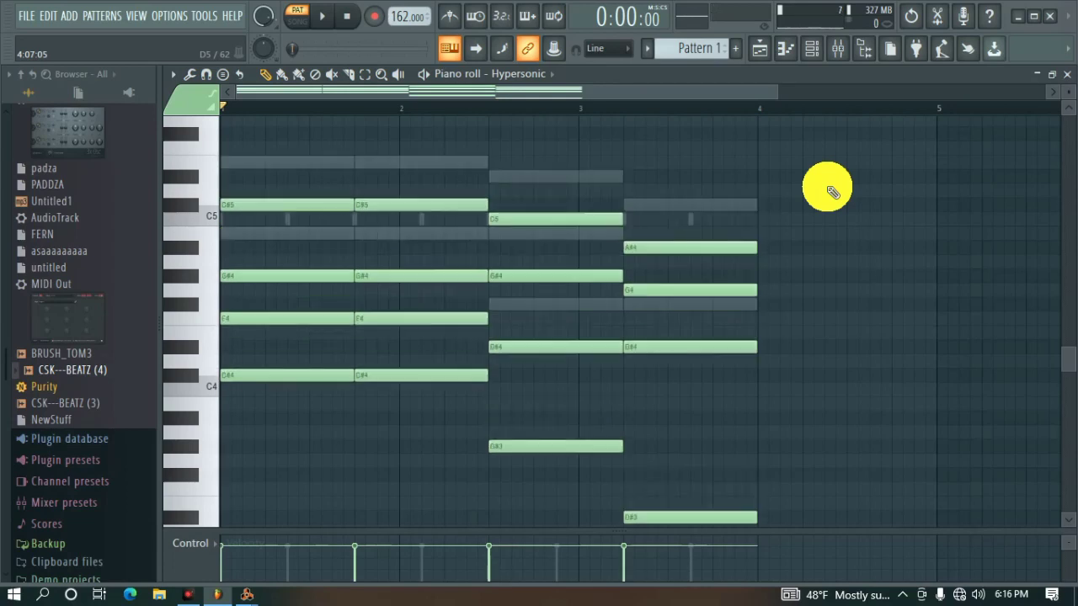
# Switch to Purity's notes, transpose them all down three semitones, and play the pattern
pyautogui.doubleClick(463, 164)
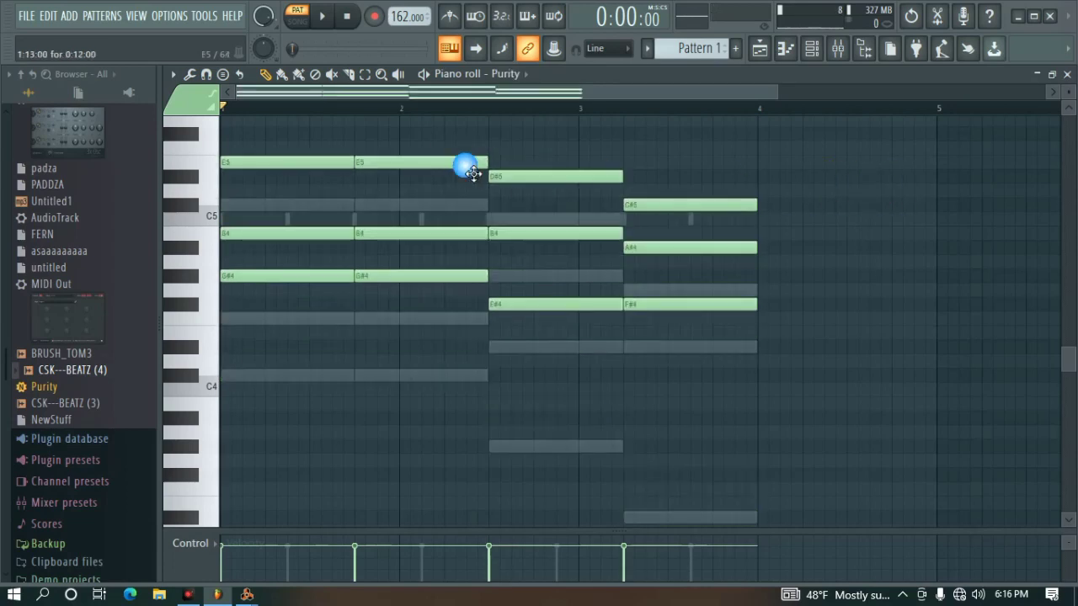
pyautogui.hotkey('shift', 'Down')
pyautogui.hotkey('shift', 'Down')
pyautogui.hotkey('shift', 'Down')
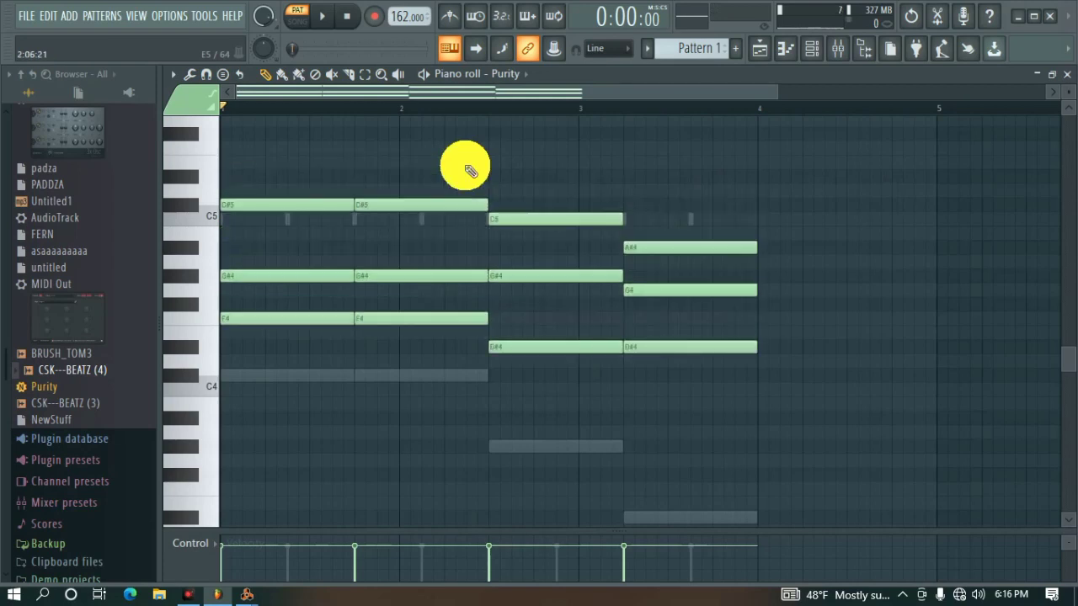
pyautogui.press('space')
pyautogui.scroll(2, 796, 158)
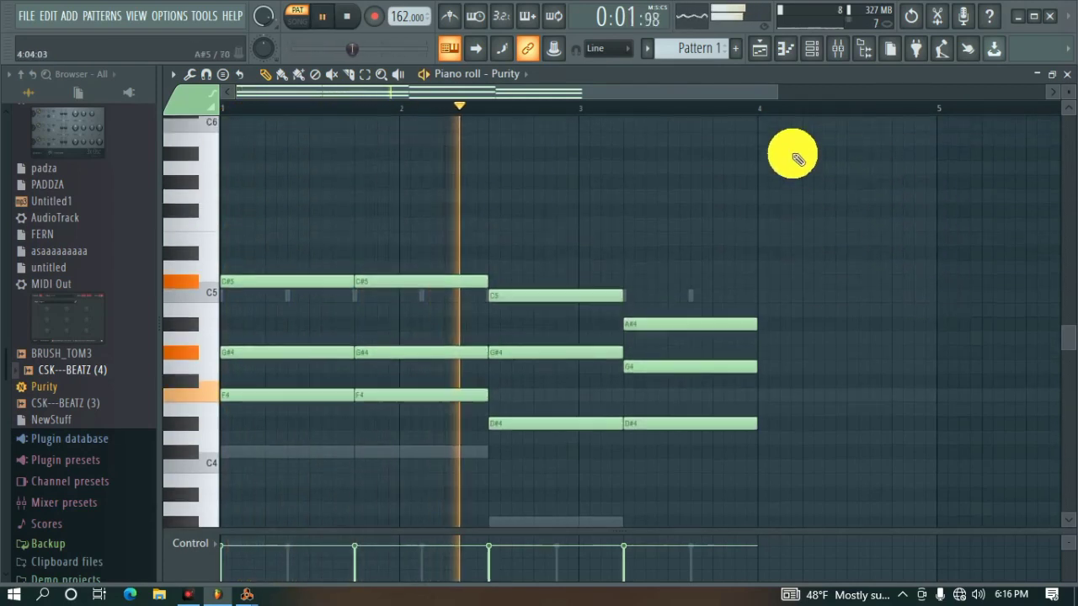
# Return to Hypersonic's notes and delay every chord note above the bass notes by two steps
pyautogui.click(360, 460)
pyautogui.press('space')
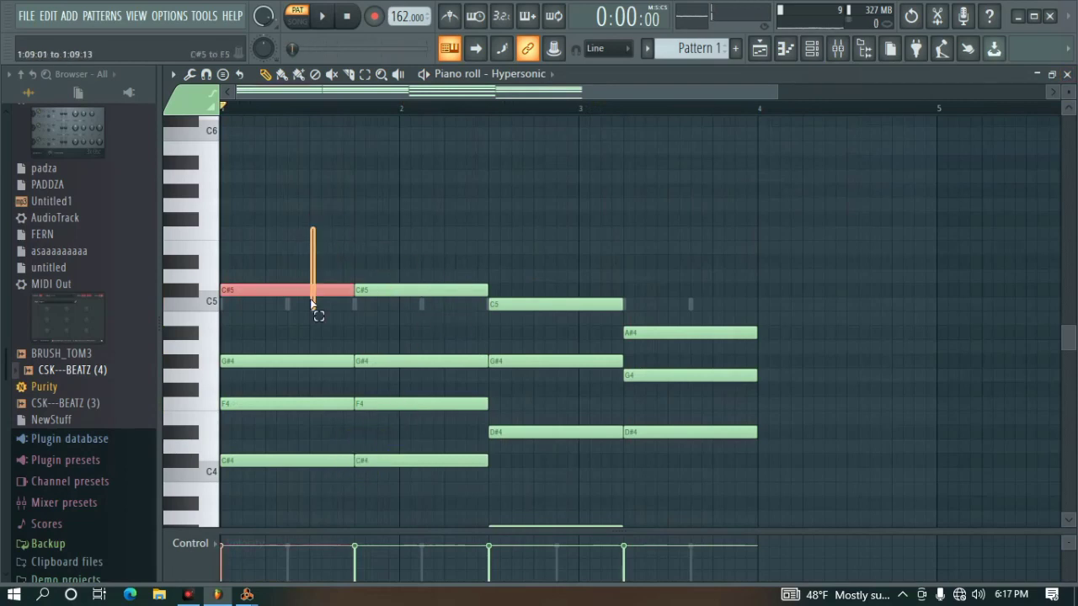
pyautogui.moveTo(313, 303); pyautogui.dragTo(566, 444)
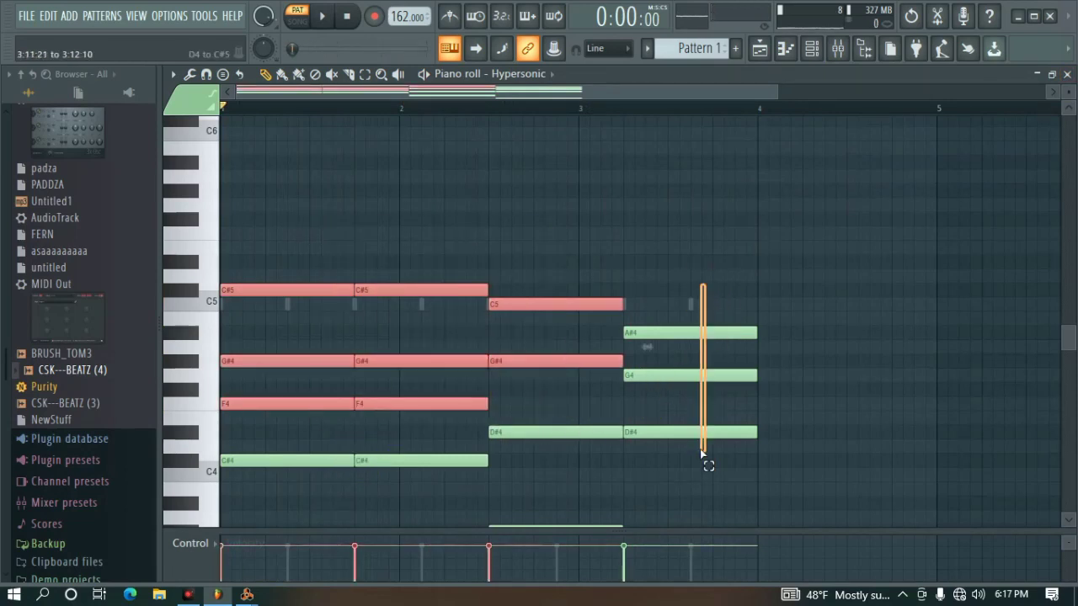
pyautogui.moveTo(746, 256); pyautogui.dragTo(569, 461)
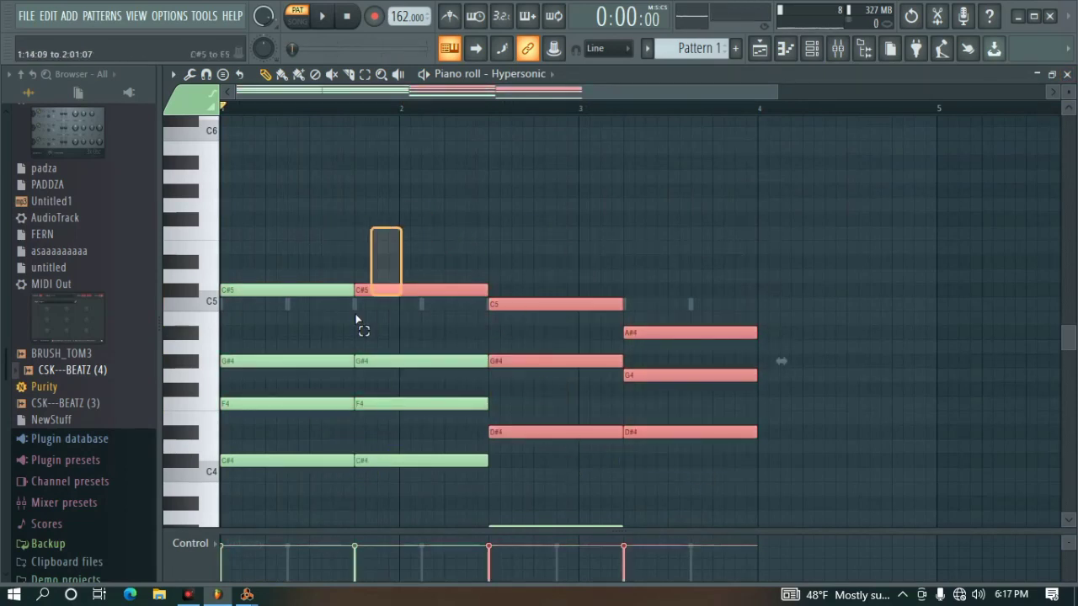
pyautogui.moveTo(355, 319); pyautogui.dragTo(236, 452)
pyautogui.moveTo(295, 296); pyautogui.dragTo(318, 301)
# Listen to the chord offset, try delaying the upper notes one more step, and undo that shift
pyautogui.press('space')
pyautogui.press('space')
pyautogui.press('space')
pyautogui.press('space')
pyautogui.press('space')
pyautogui.press('space')
pyautogui.click(325, 305)
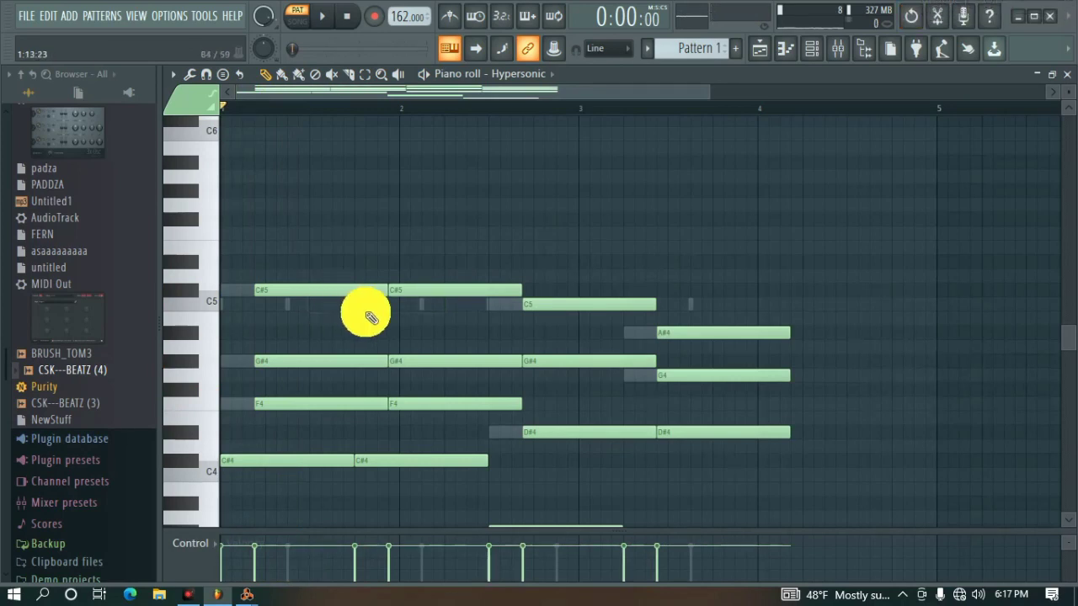
pyautogui.hotkey('ctrl', 'alt', 'z')
pyautogui.hotkey('ctrl', 'alt', 'z')
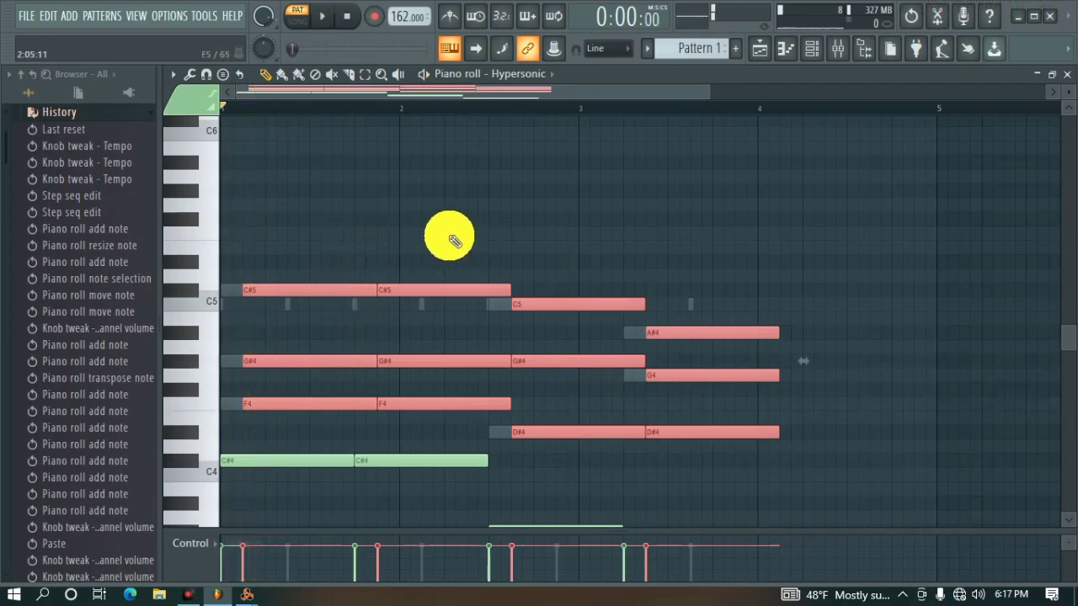
# Select the two highest notes of each Hypersonic chord and delay them by two more steps
pyautogui.moveTo(442, 230); pyautogui.dragTo(345, 373)
pyautogui.moveTo(587, 271); pyautogui.dragTo(558, 360)
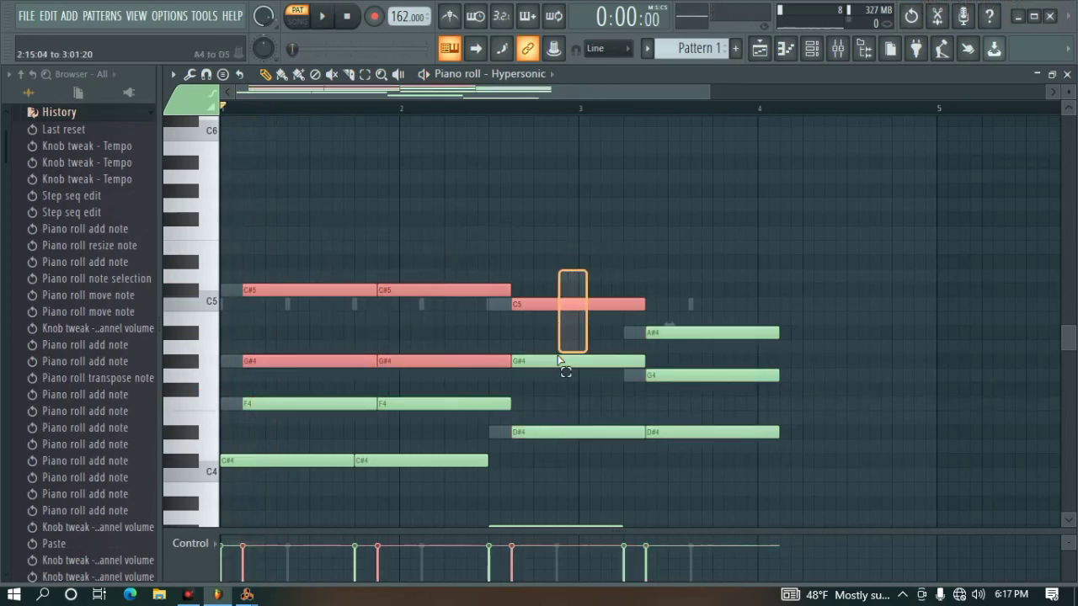
pyautogui.rightClick(753, 298)
pyautogui.moveTo(771, 286); pyautogui.dragTo(685, 385)
pyautogui.moveTo(612, 267); pyautogui.dragTo(612, 266)
pyautogui.moveTo(444, 227); pyautogui.dragTo(327, 379)
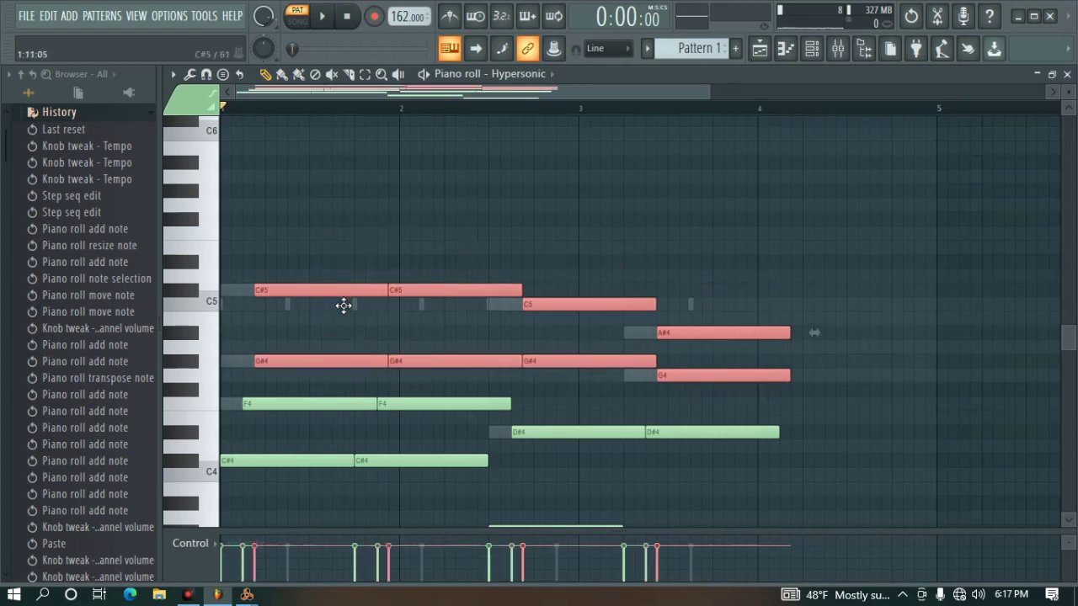
pyautogui.moveTo(344, 305); pyautogui.dragTo(354, 304)
# Replay the start of the staggered Hypersonic chords several times to check the note timing
pyautogui.press('space')
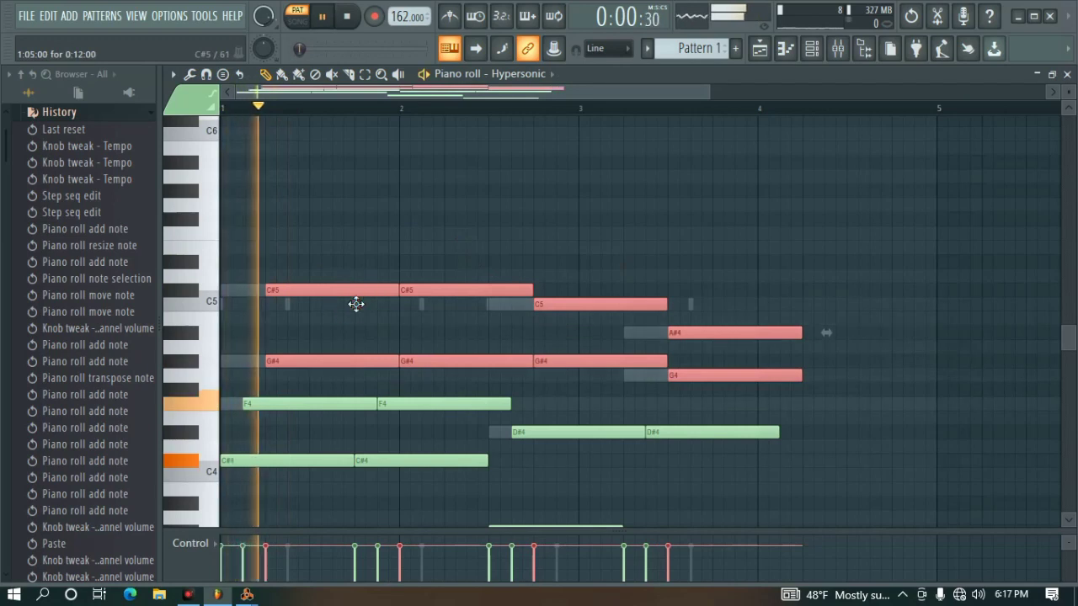
pyautogui.press('space')
pyautogui.press('space')
pyautogui.press('space')
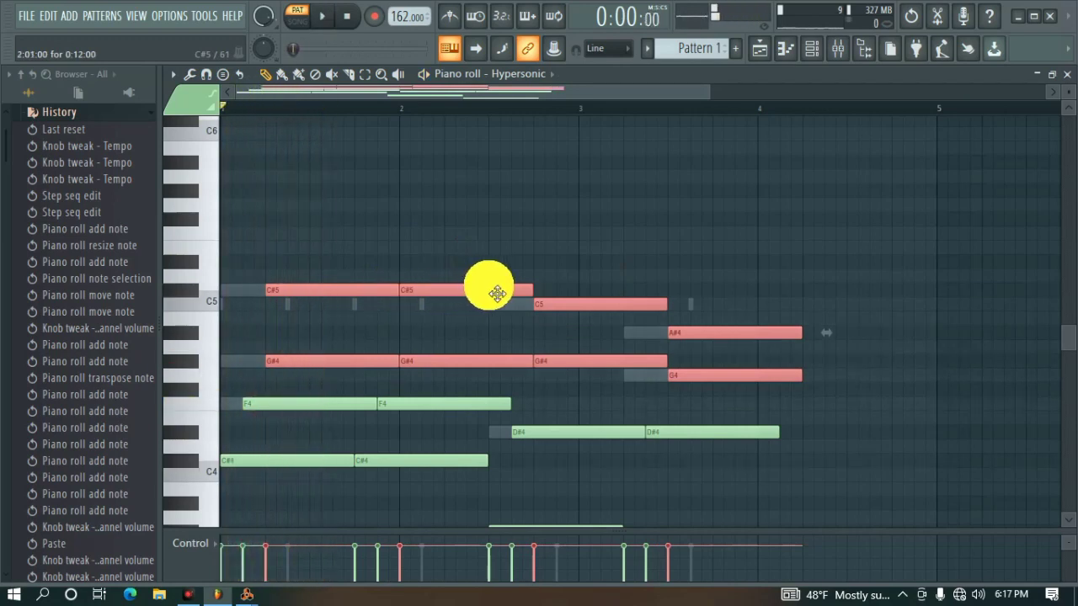
pyautogui.press('space')
pyautogui.press('space')
pyautogui.press('space')
pyautogui.press('space')
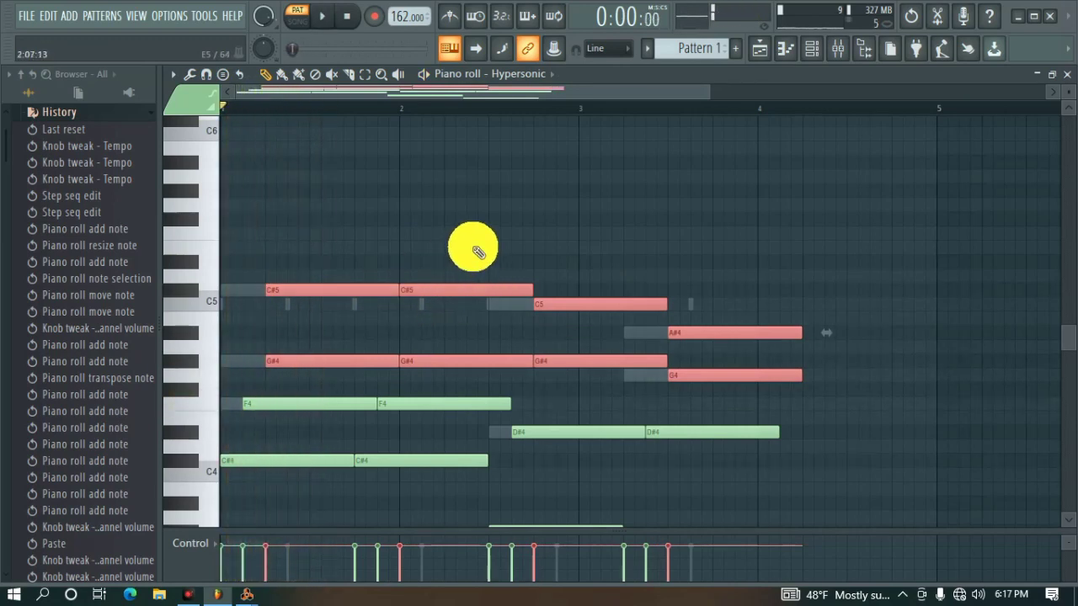
# Select the top notes C#5, C#5, C5 and A#4 and delay them by two more steps
pyautogui.moveTo(473, 248); pyautogui.dragTo(391, 300)
pyautogui.moveTo(563, 271); pyautogui.dragTo(348, 325)
pyautogui.moveTo(752, 271); pyautogui.dragTo(698, 338)
pyautogui.moveTo(624, 284); pyautogui.dragTo(570, 336)
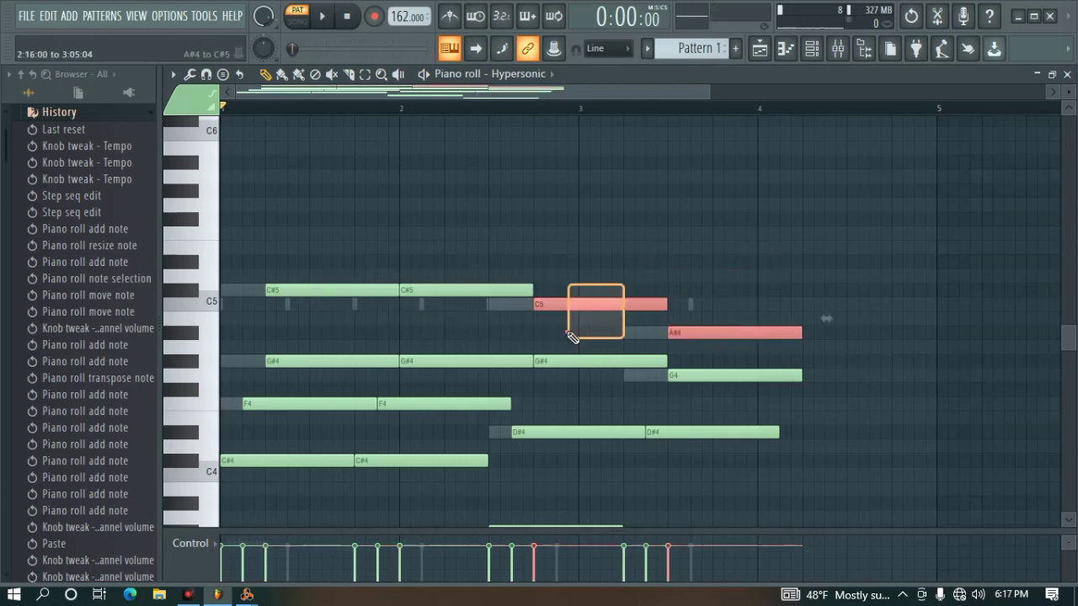
pyautogui.moveTo(455, 277); pyautogui.dragTo(377, 306)
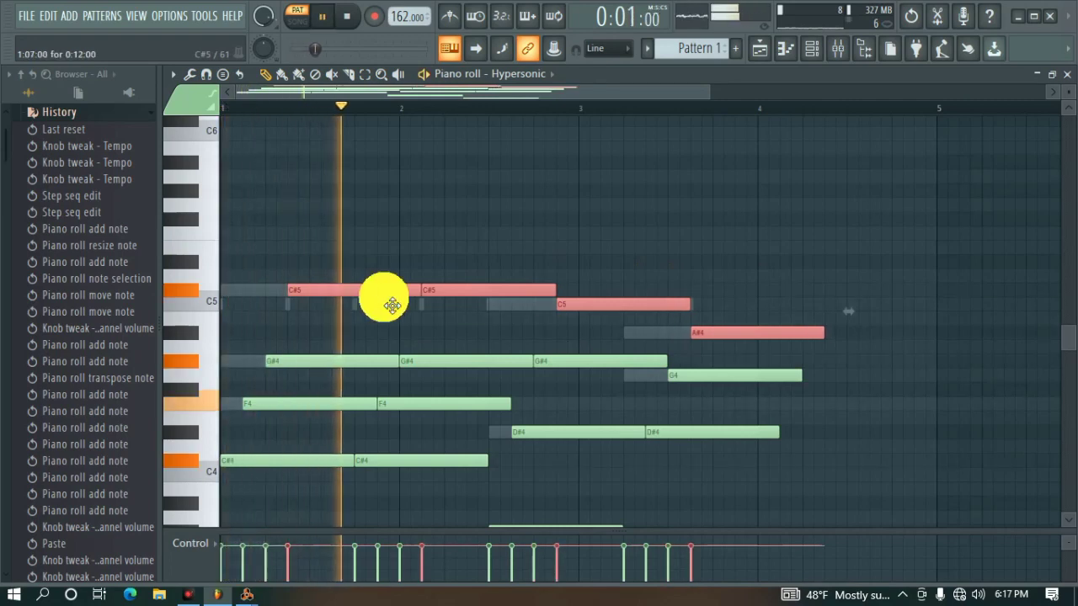
# Shorten the four selected top notes to six steps each while listening to the pattern
pyautogui.moveTo(564, 293); pyautogui.dragTo(510, 290)
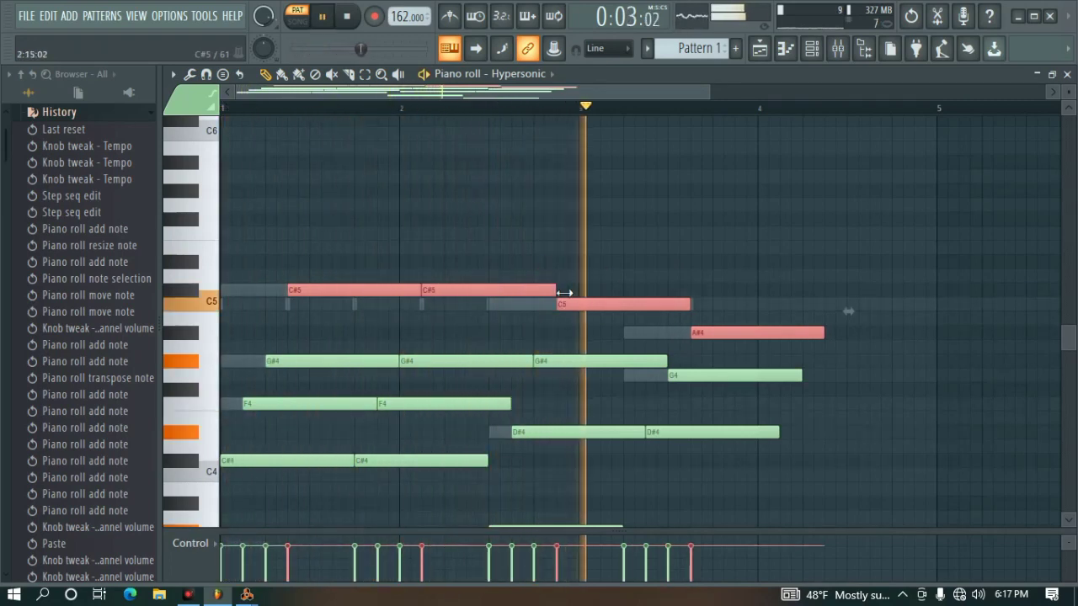
pyautogui.press('space')
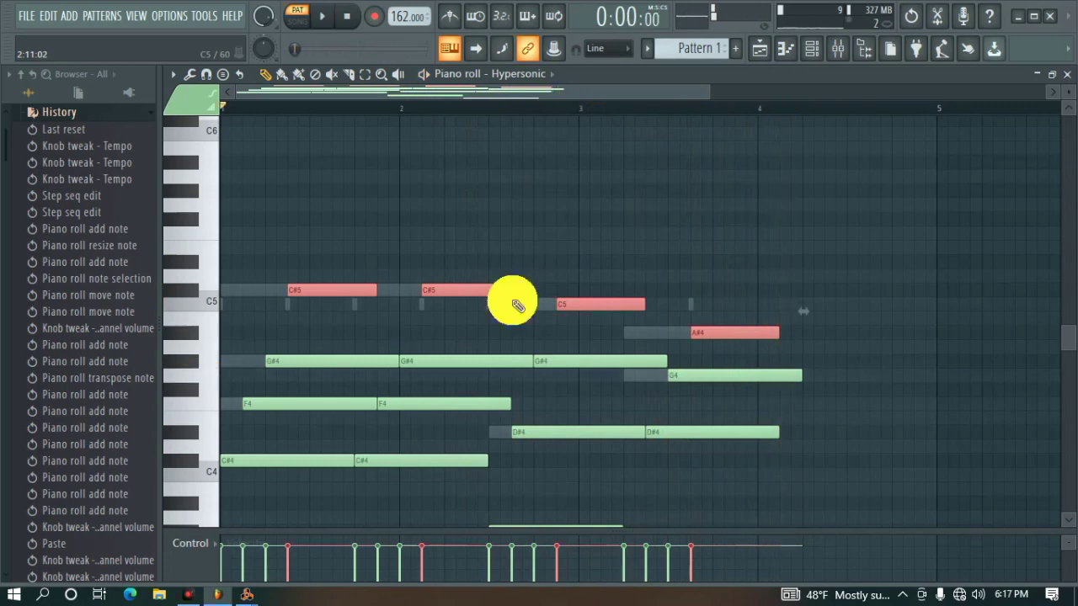
pyautogui.press('space')
pyautogui.moveTo(777, 336); pyautogui.dragTo(754, 339)
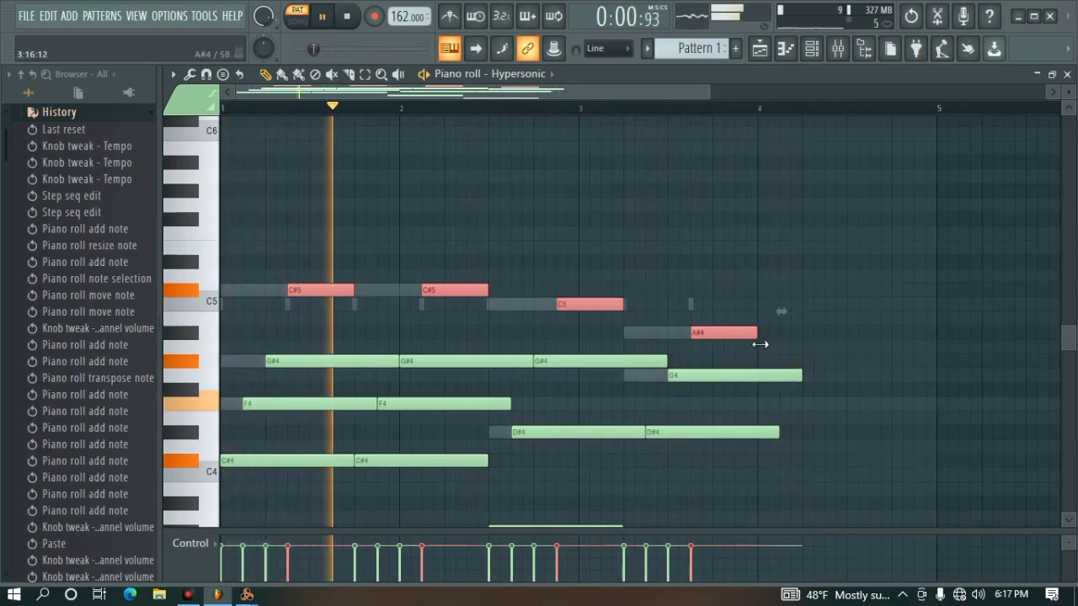
# Clear the selection and shorten the last chord's G4 and D#4 notes so both end at bar 4
pyautogui.click(828, 368)
pyautogui.press('space')
pyautogui.rightClick(807, 372)
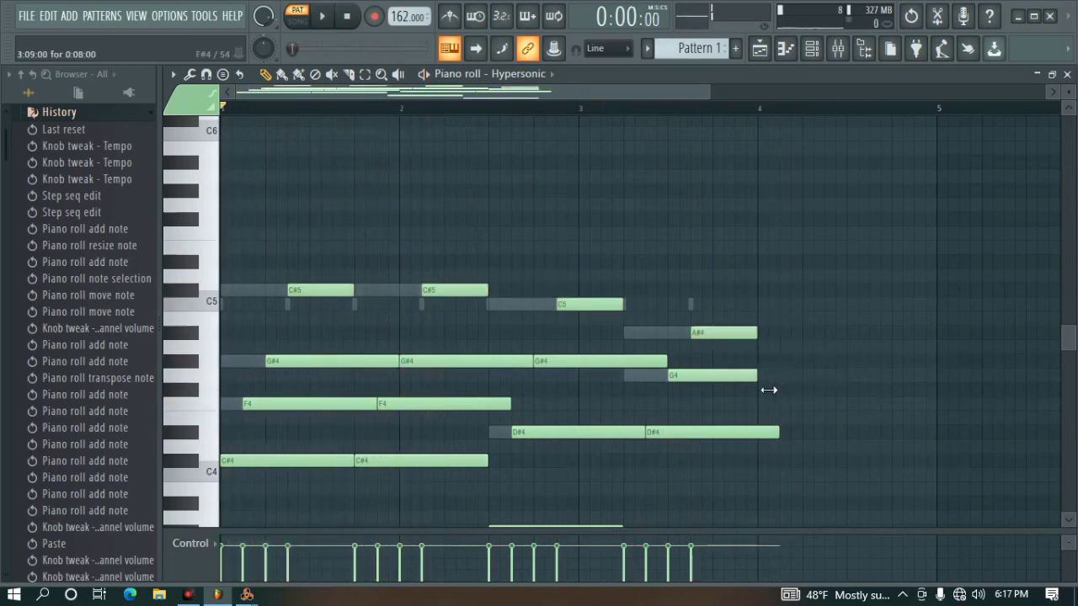
pyautogui.press('space')
pyautogui.moveTo(777, 429); pyautogui.dragTo(757, 432)
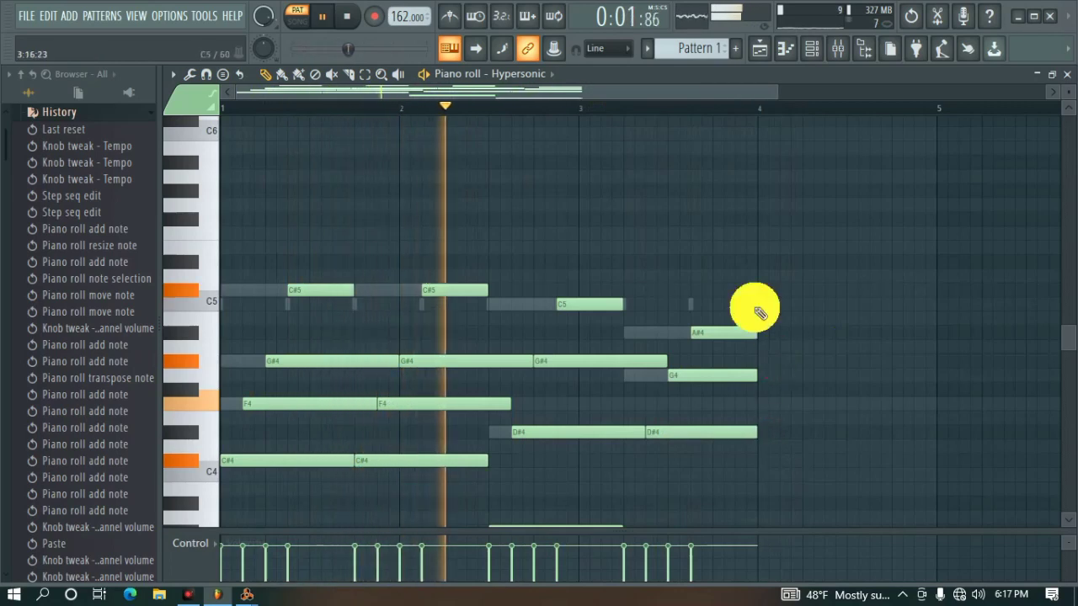
# Copy the four top notes three steps later and transpose the copies up one octave to C#6, C#6, C6 and A#5
pyautogui.moveTo(760, 314); pyautogui.dragTo(349, 301)
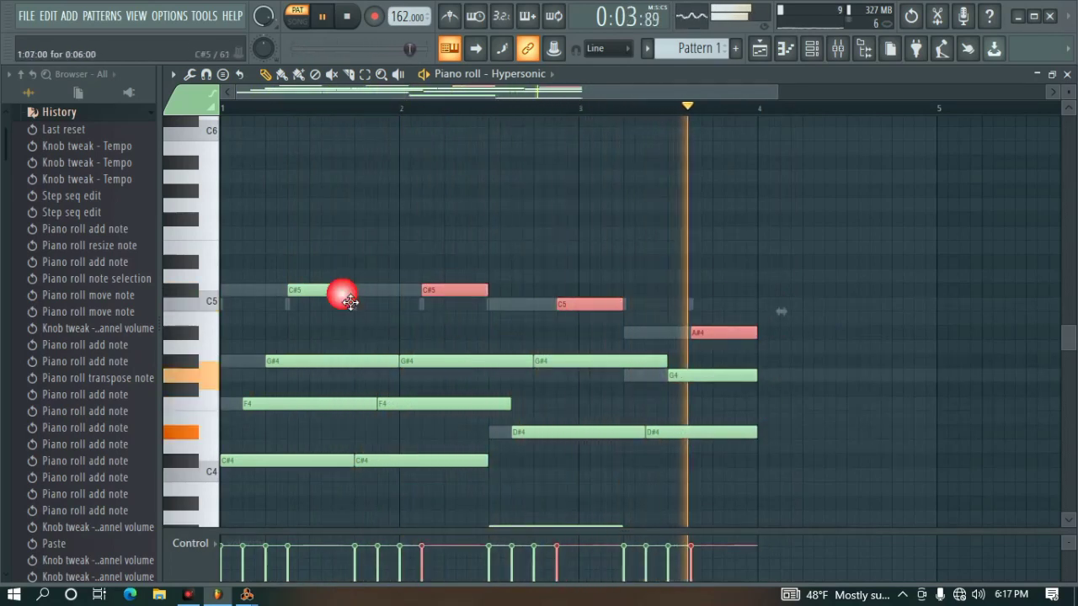
pyautogui.moveTo(329, 256)
pyautogui.mouseDown()
pyautogui.moveTo(318, 313)
pyautogui.moveTo(326, 297)
pyautogui.moveTo(366, 301)
pyautogui.mouseUp()
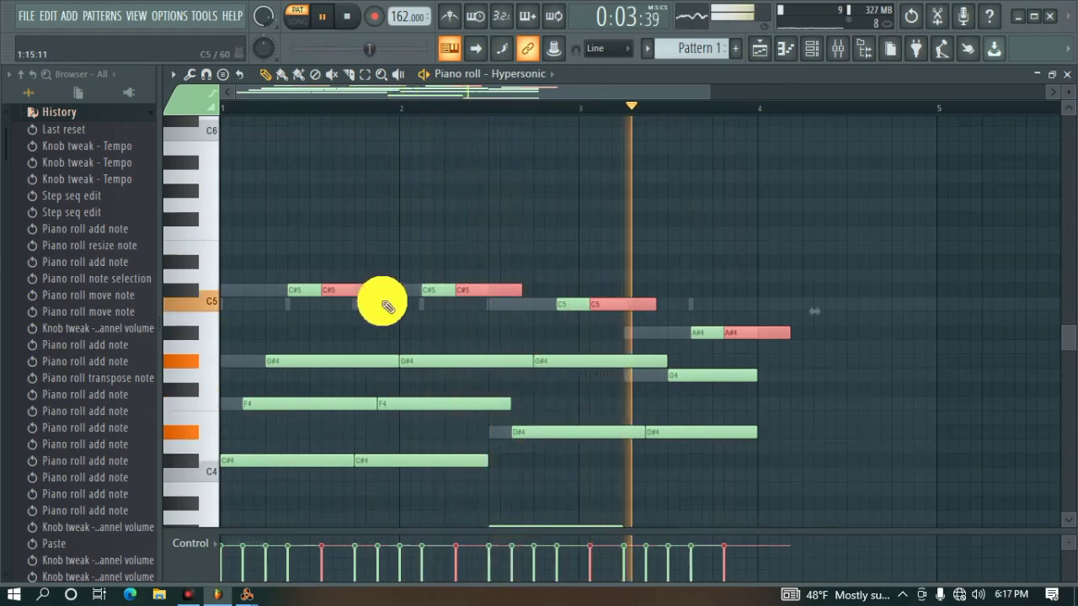
pyautogui.hotkey('ctrl', 'Up')
pyautogui.press('space')
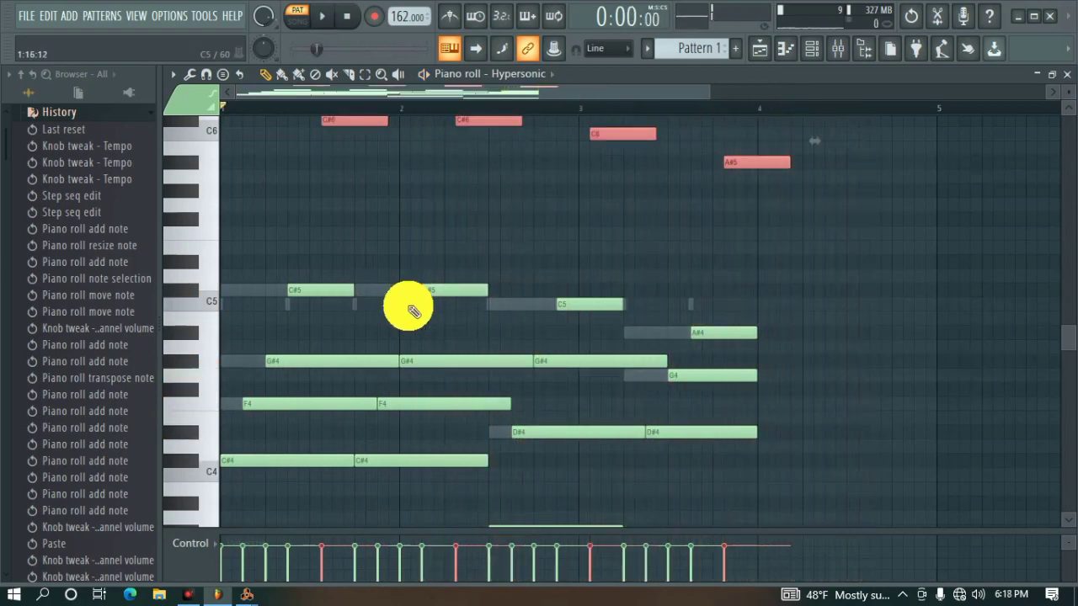
pyautogui.press('space')
# Shorten the four high copied notes to three steps each and play the whole Hypersonic pattern
pyautogui.moveTo(790, 162); pyautogui.dragTo(753, 177)
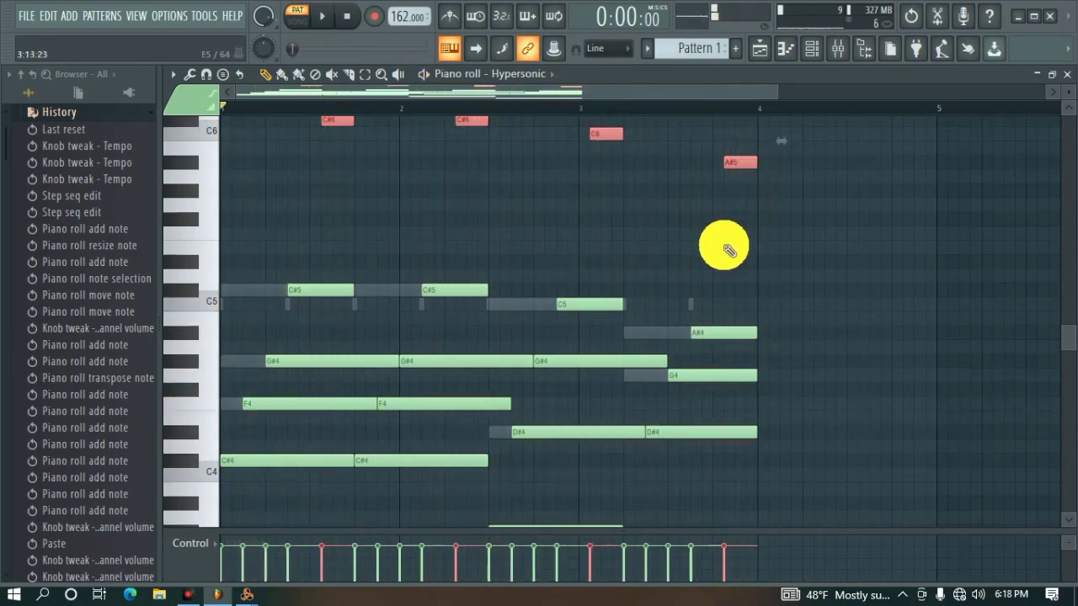
pyautogui.scroll(5, 729, 250)
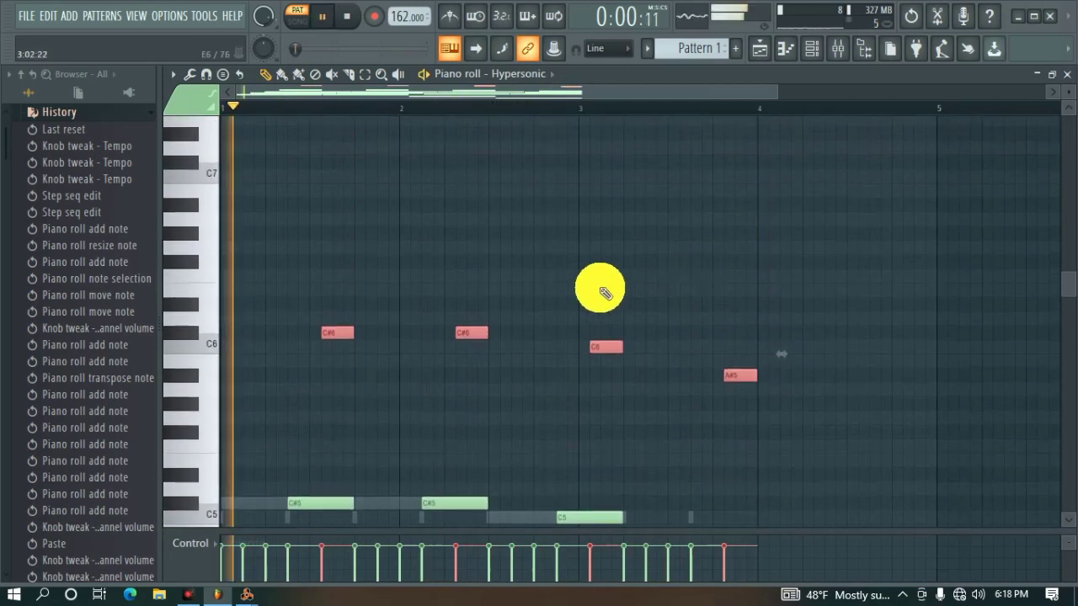
pyautogui.scroll(-4, 614, 293)
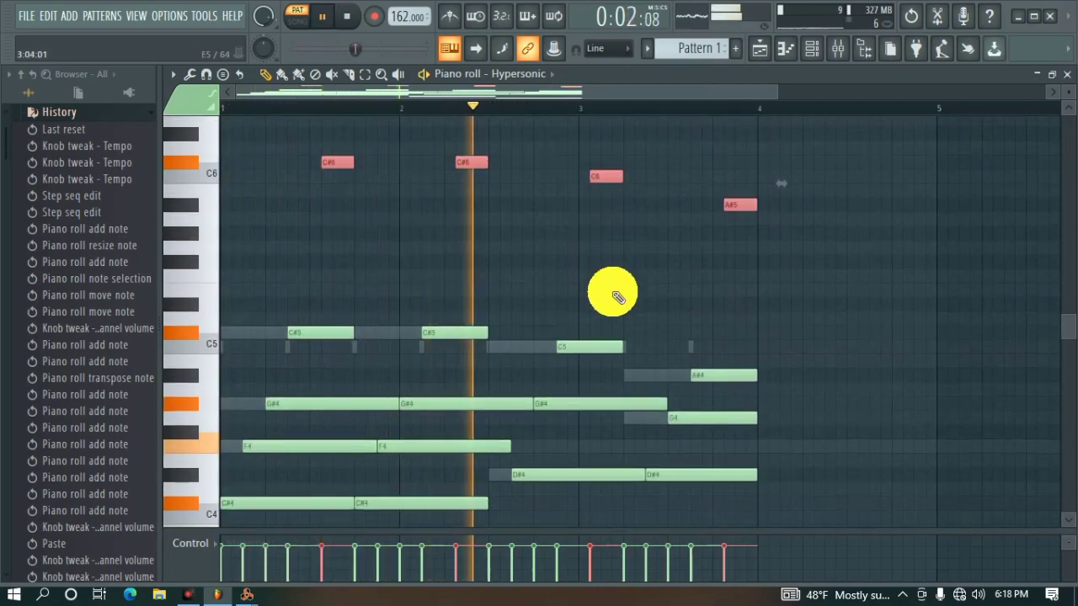
pyautogui.scroll(-6, 617, 295)
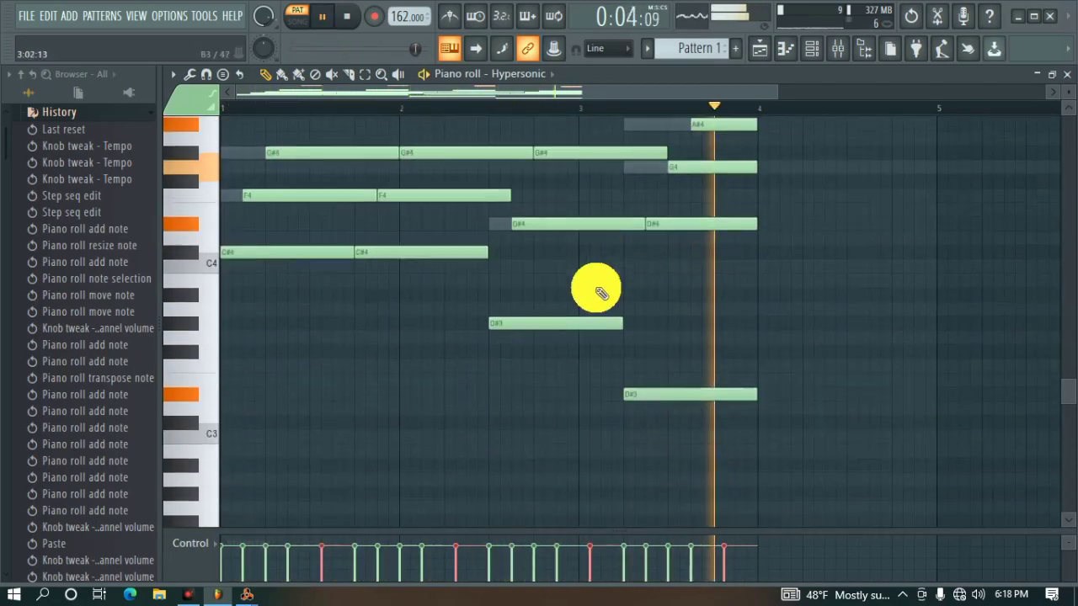
# Select the lowest note of each Hypersonic chord (C#4, C#4, G#3, D#3) and shorten all four to six steps each
pyautogui.scroll(-4, 729, 341)
pyautogui.scroll(3, 724, 387)
pyautogui.moveTo(718, 433); pyautogui.dragTo(300, 221)
pyautogui.moveTo(289, 185); pyautogui.dragTo(306, 238)
pyautogui.moveTo(393, 184); pyautogui.dragTo(395, 210)
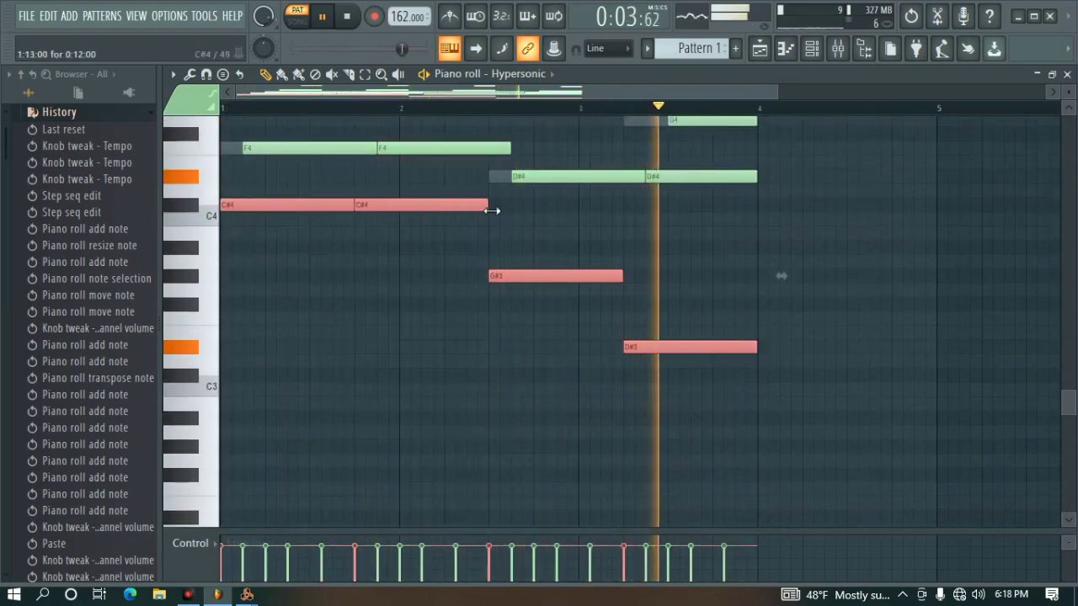
pyautogui.scroll(3, 484, 244)
pyautogui.moveTo(493, 336); pyautogui.dragTo(429, 346)
# Duplicate the four shortened low notes six steps later at the same pitches, clear the selection and listen to the pattern
pyautogui.click(369, 338)
pyautogui.moveTo(260, 337); pyautogui.dragTo(339, 341)
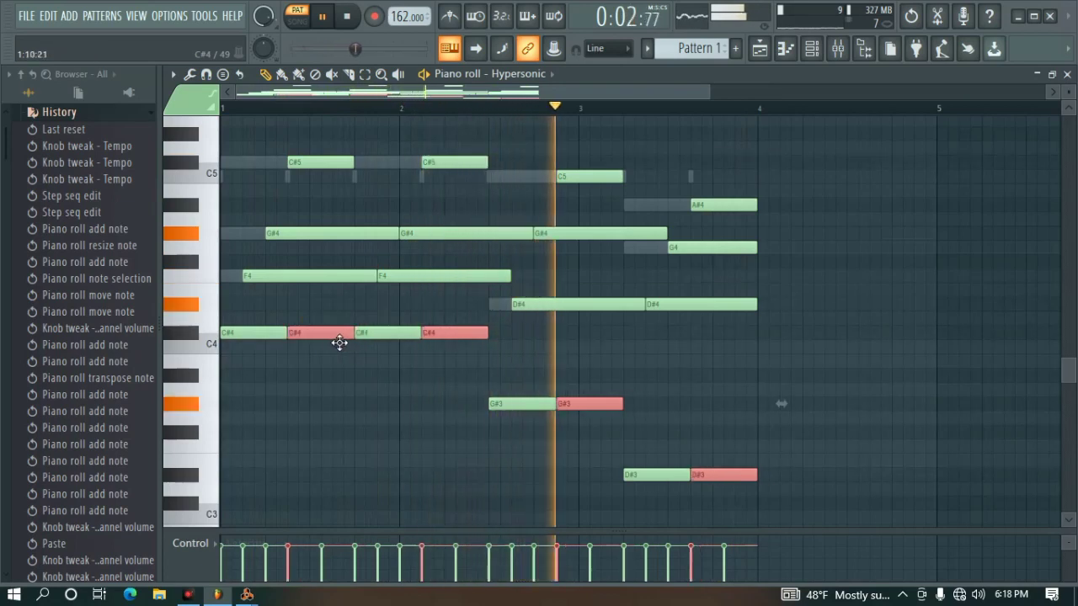
pyautogui.click(339, 341)
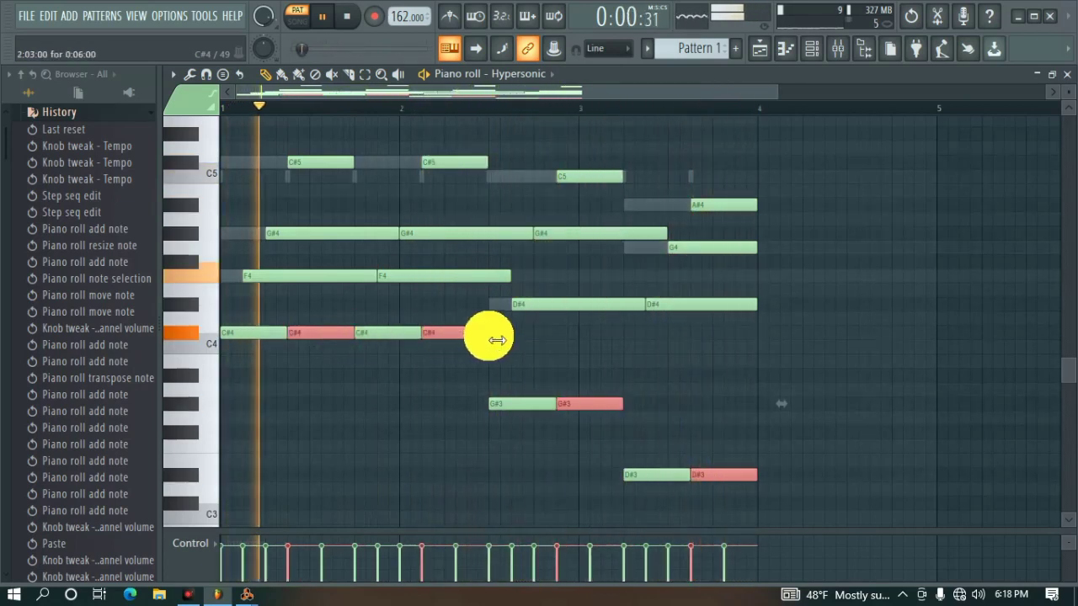
pyautogui.click(533, 344)
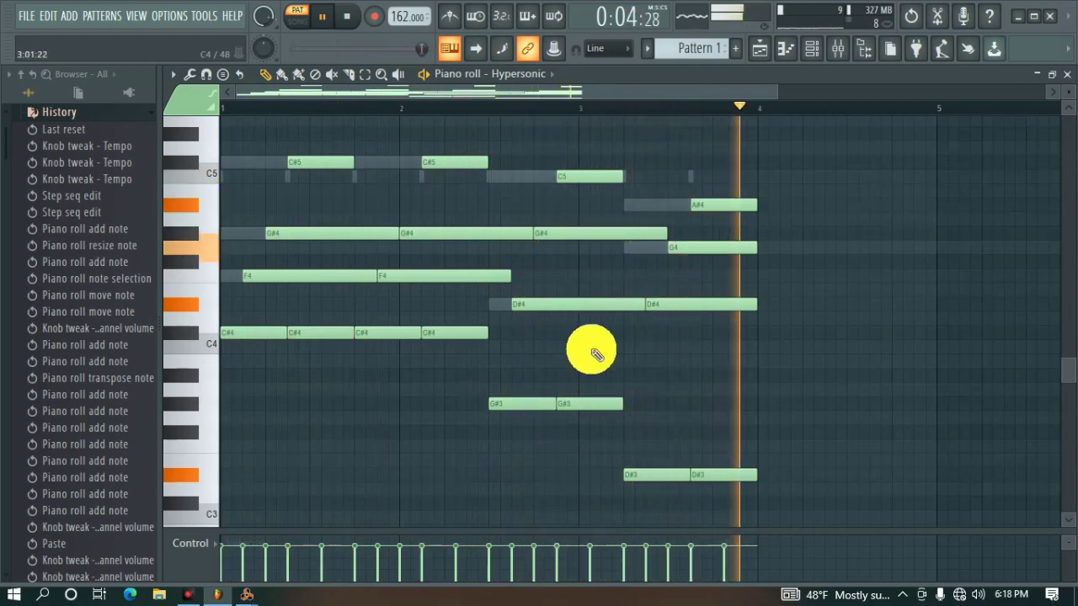
pyautogui.press('space')
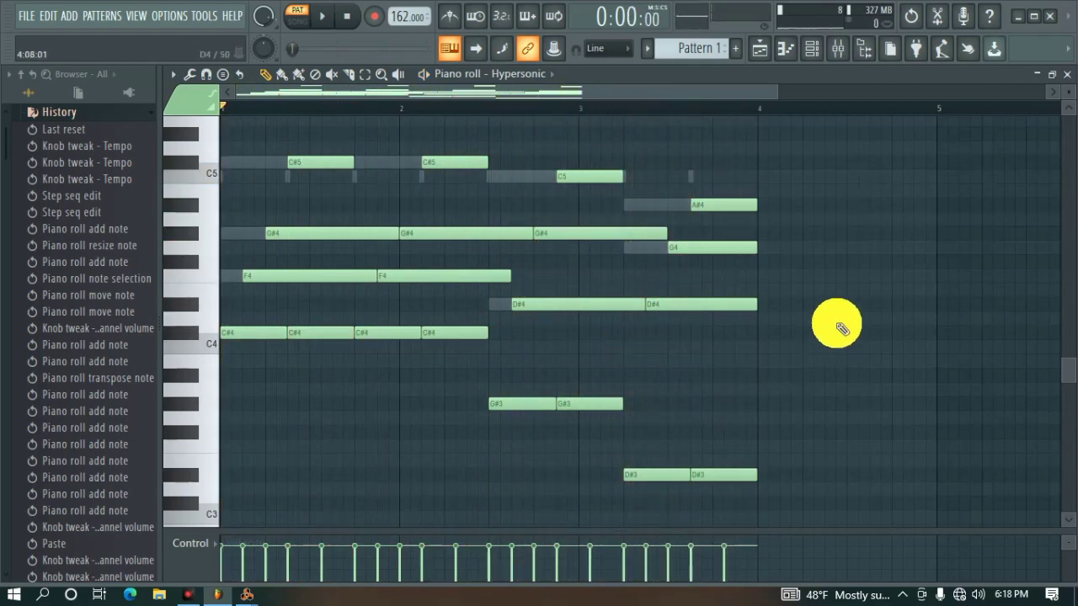
# Transpose all Hypersonic notes up three semitones
pyautogui.hotkey('shift', 'Up')
pyautogui.hotkey('shift', 'Up')
pyautogui.hotkey('shift', 'Up')
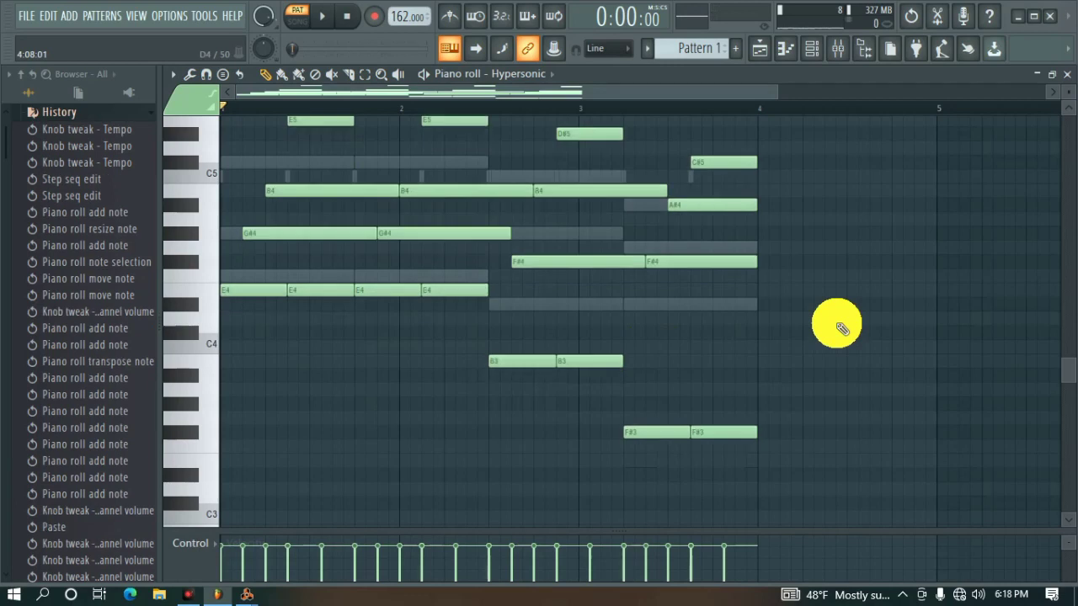
# Switch to the Purity notes, transpose them up three semitones and play the pattern with the channel rack open
pyautogui.doubleClick(612, 235)
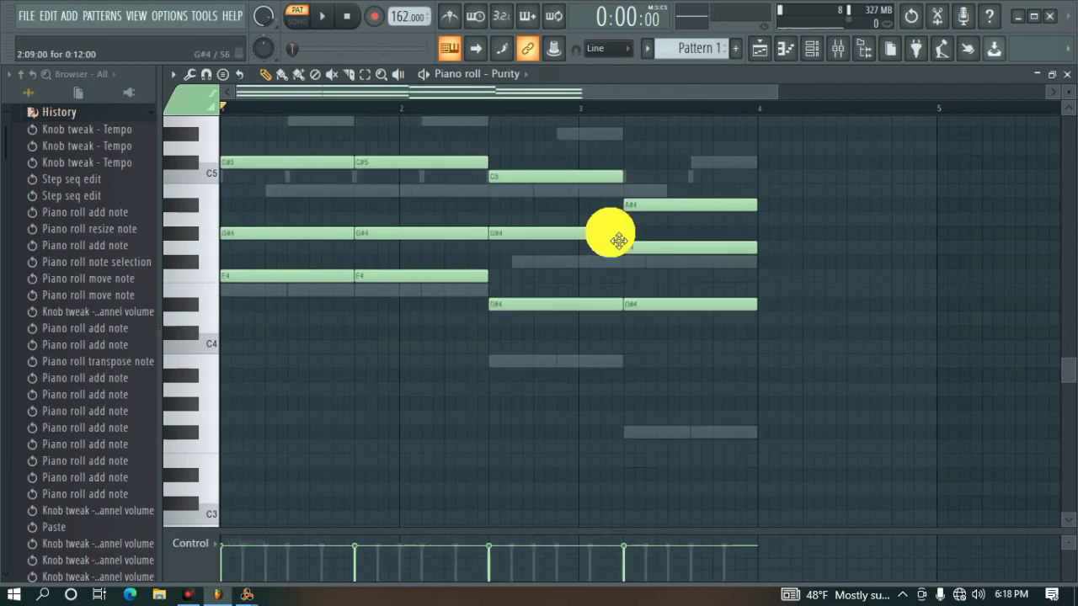
pyautogui.hotkey('shift', 'Up')
pyautogui.hotkey('shift', 'Up')
pyautogui.hotkey('shift', 'Up')
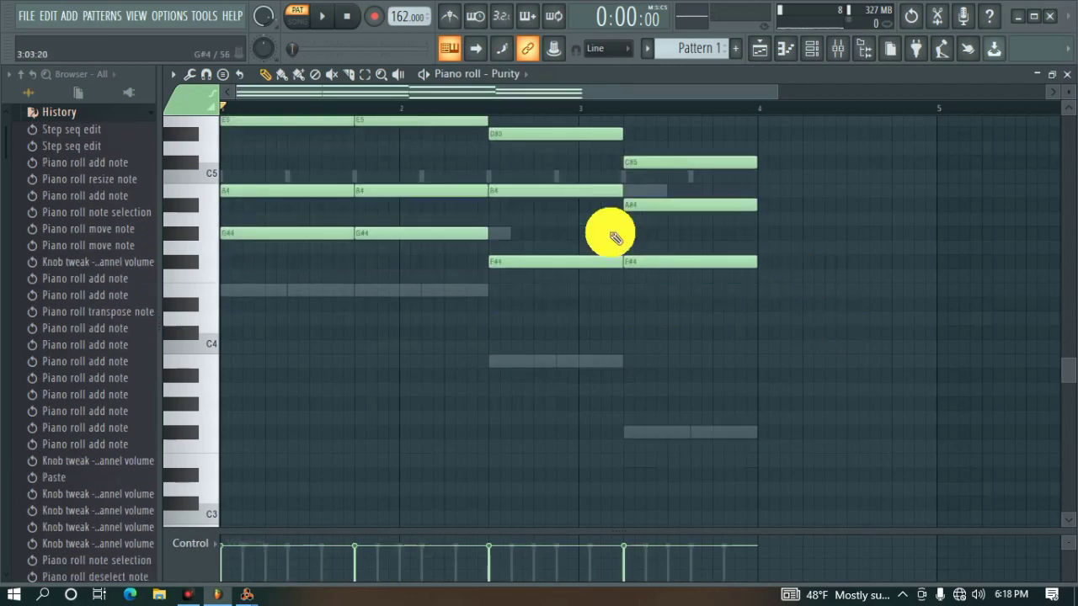
pyautogui.press('space')
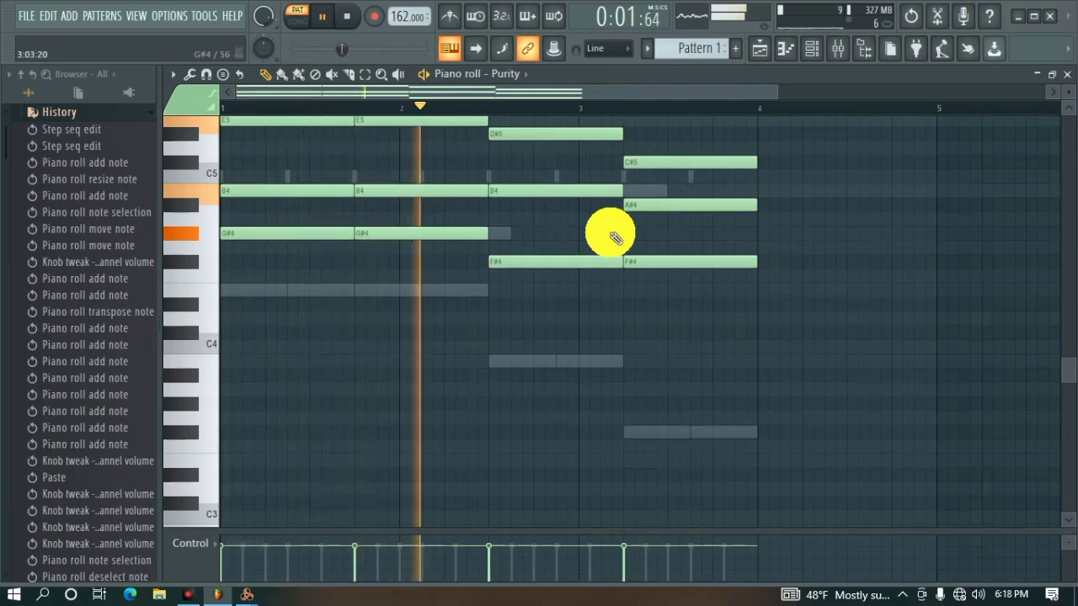
pyautogui.click(819, 50)
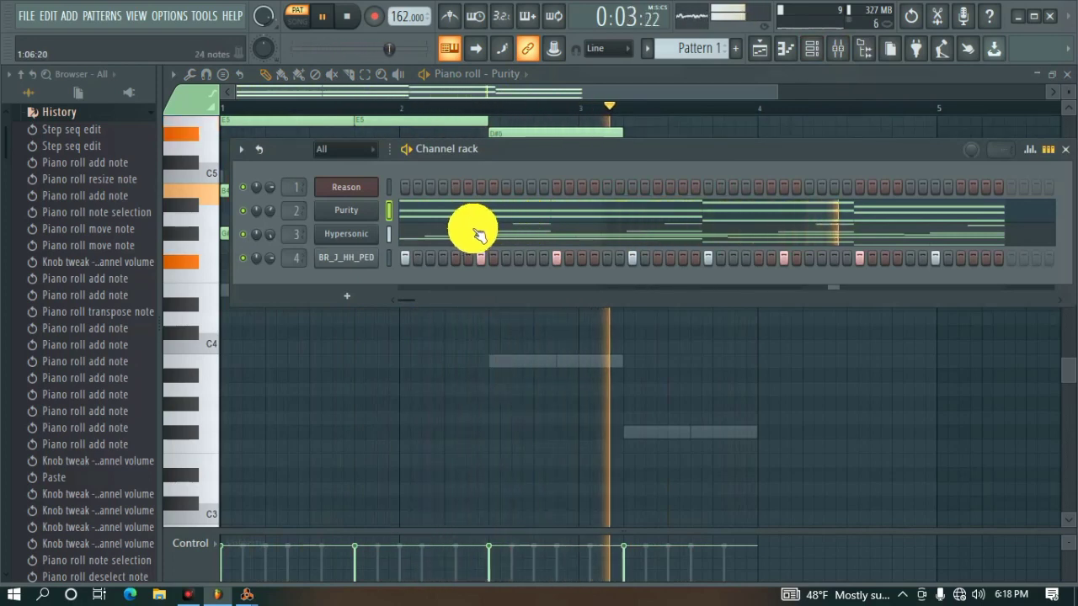
pyautogui.press('space')
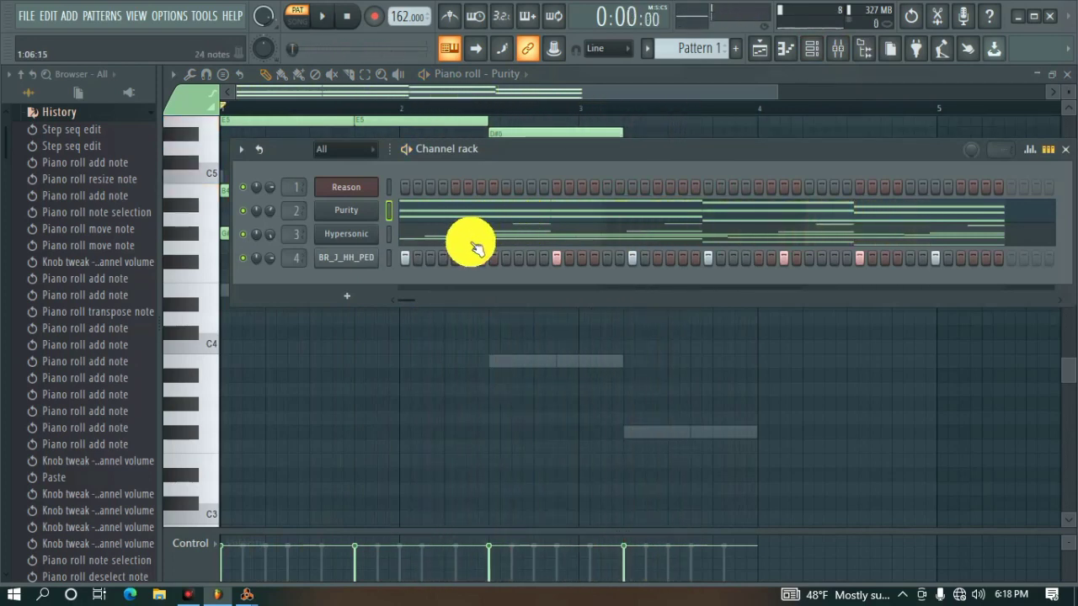
# Collapse the project history in the browser and return to the Purity piano roll
pyautogui.click(61, 113)
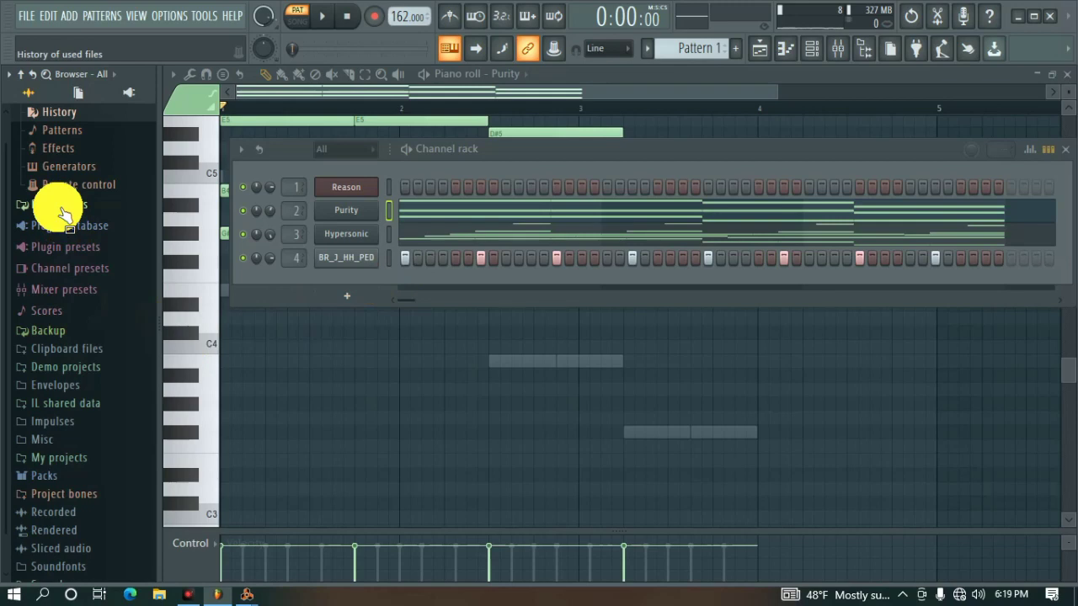
pyautogui.click(439, 217)
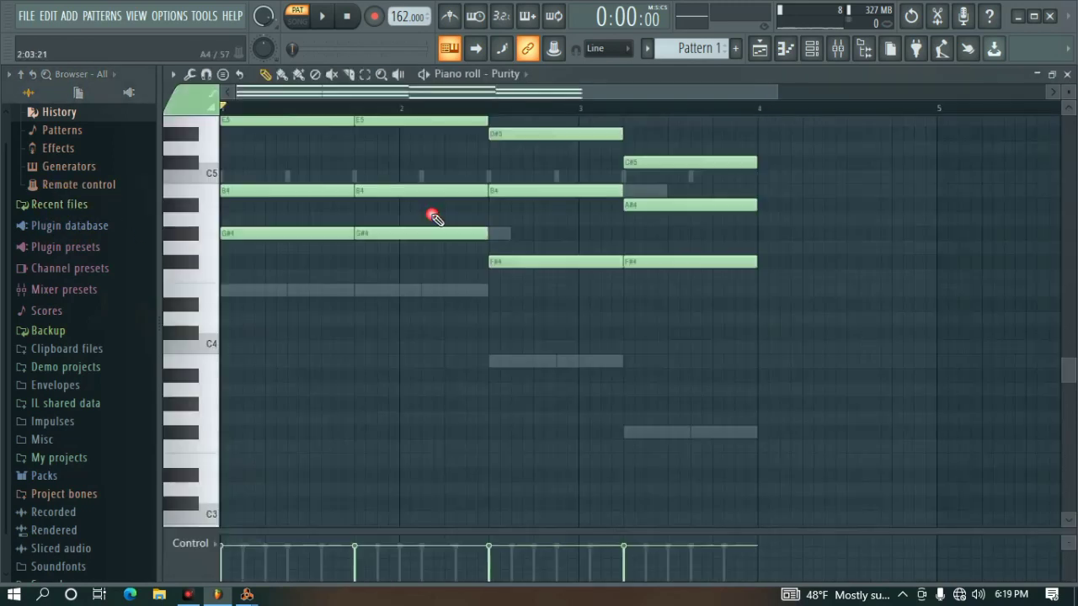
pyautogui.scroll(3, 491, 328)
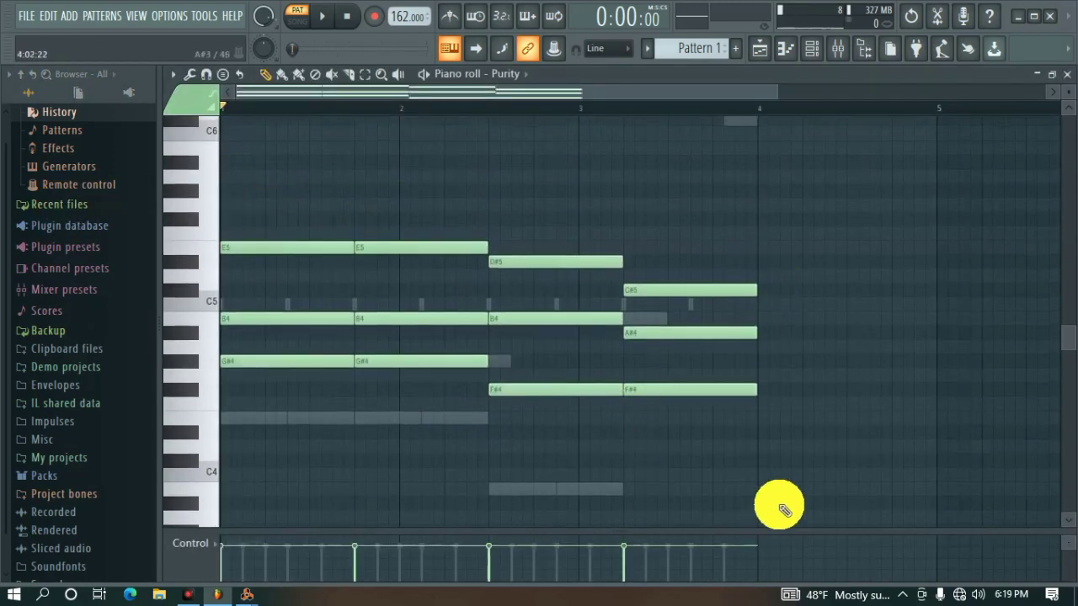
pyautogui.moveTo(792, 486); pyautogui.dragTo(236, 228)
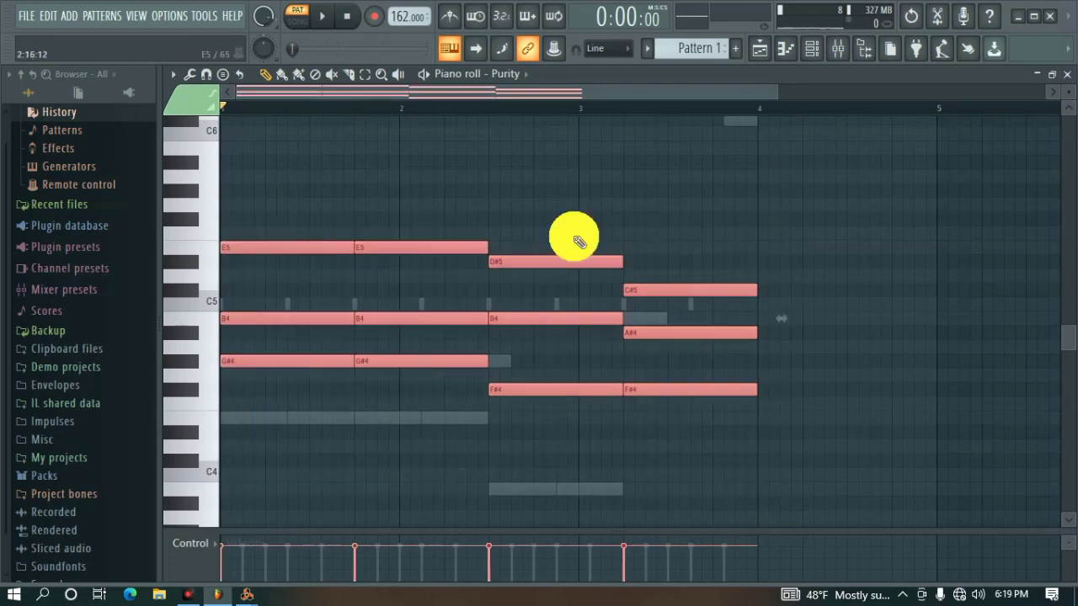
pyautogui.scroll(-3, 570, 242)
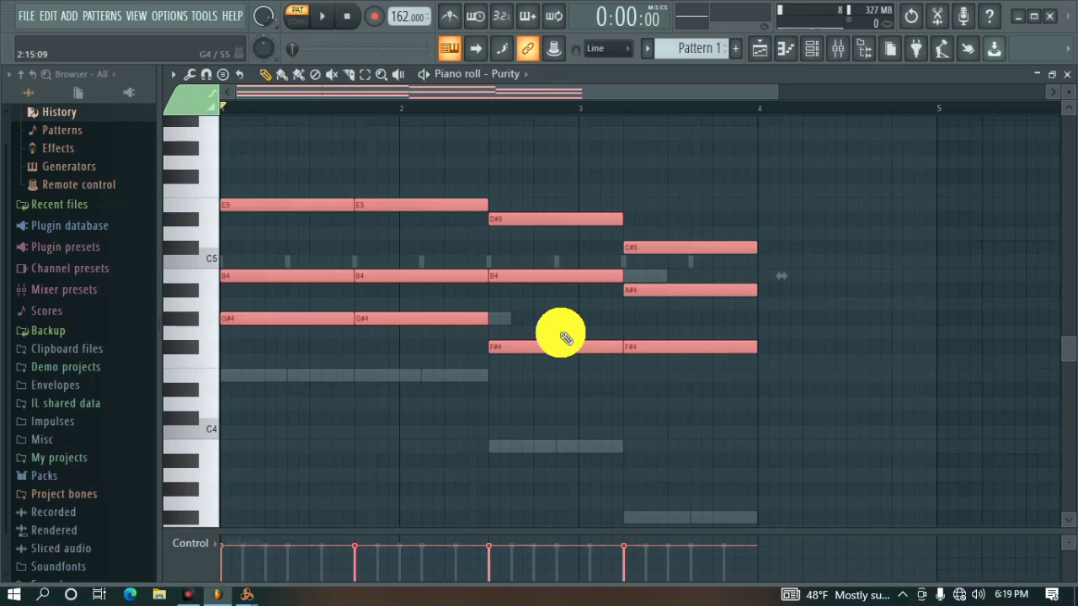
pyautogui.click(491, 257)
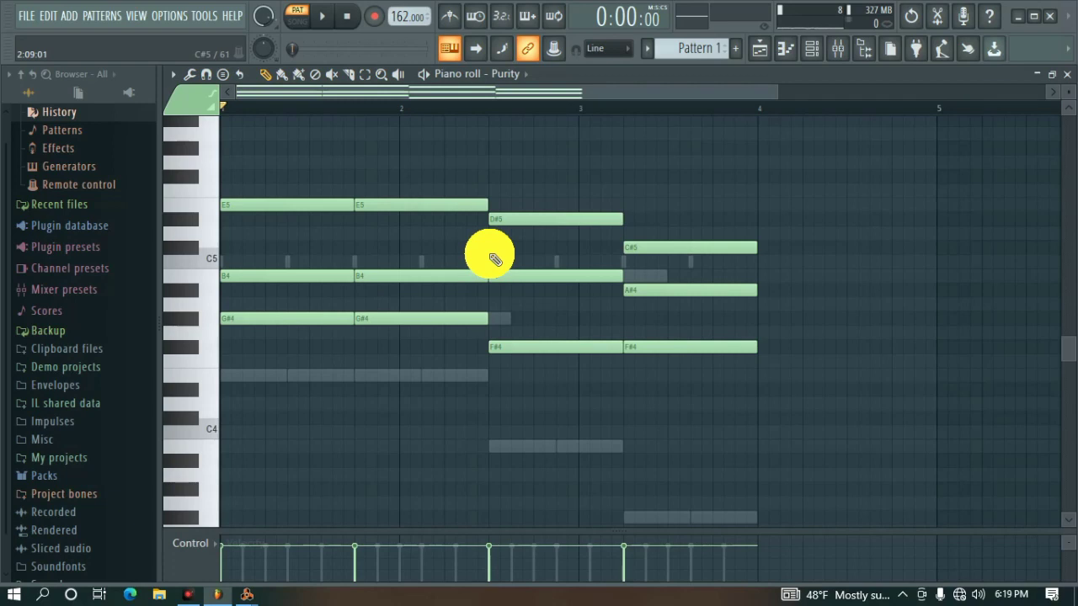
# Transpose the Purity and Hypersonic notes down one semitone each, playing the pattern to check the new key
pyautogui.press('space')
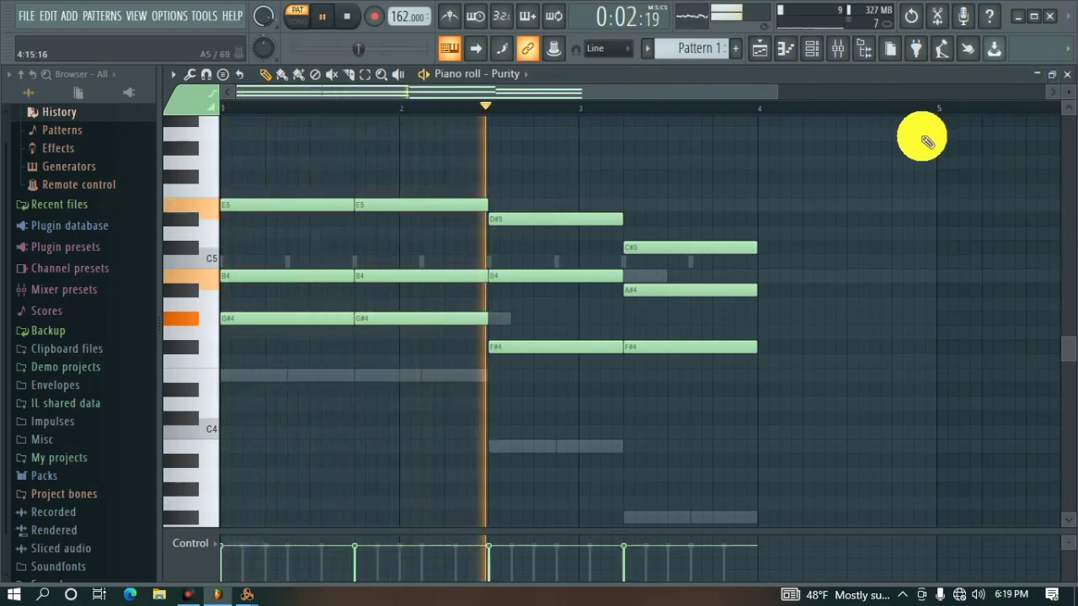
pyautogui.hotkey('shift', 'Down')
pyautogui.press('space')
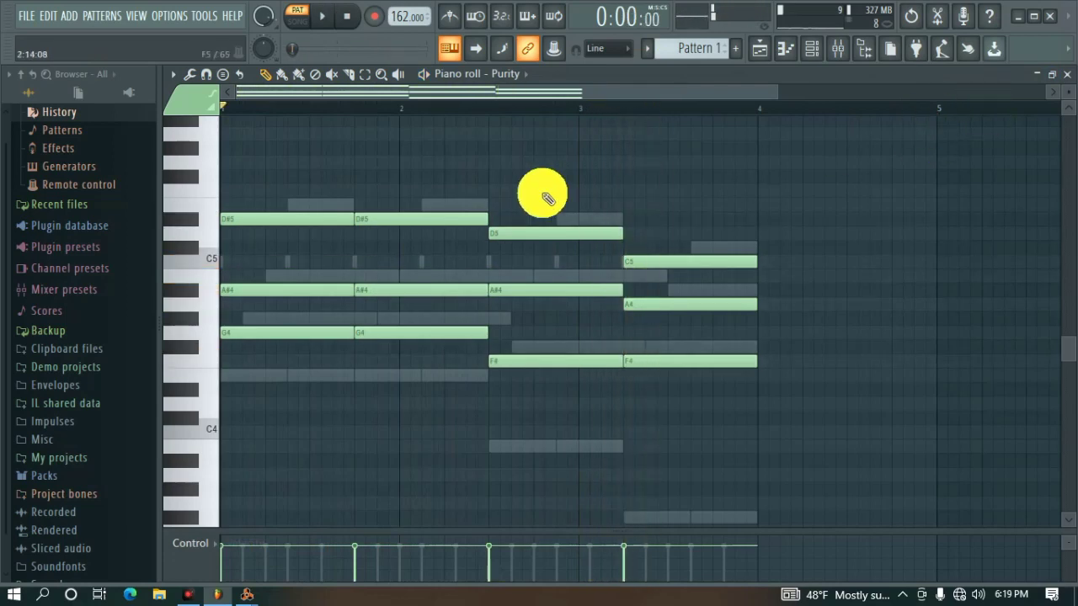
pyautogui.doubleClick(477, 210)
pyautogui.hotkey('shift', 'Down')
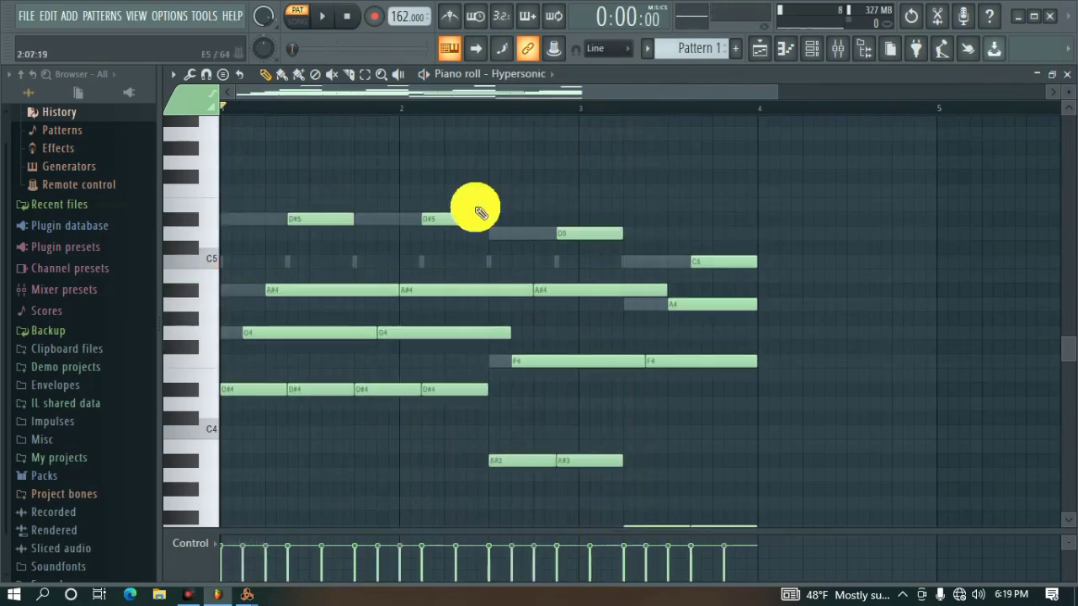
pyautogui.press('space')
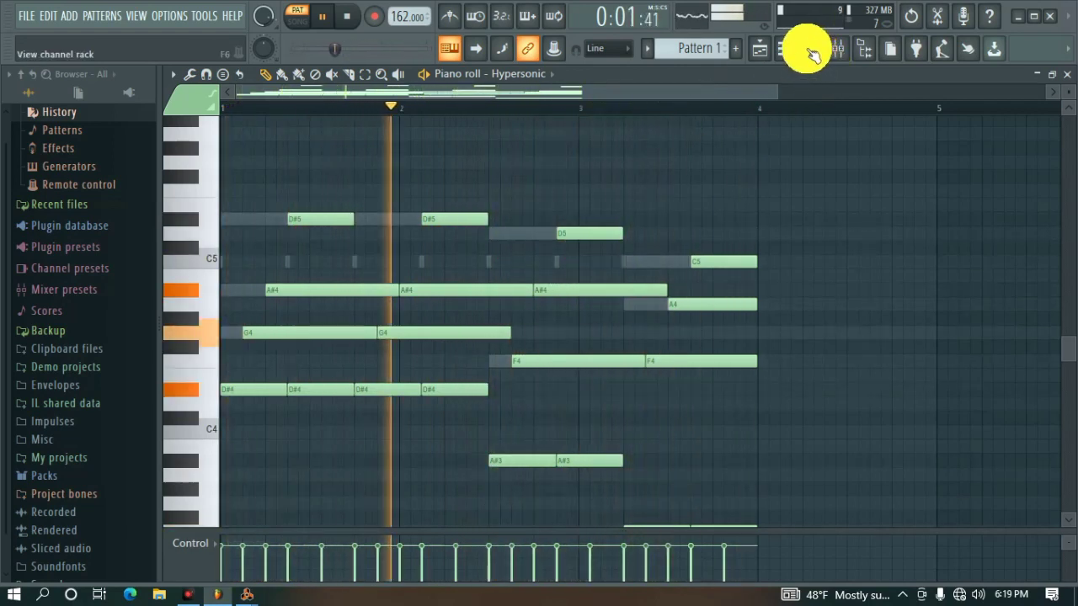
pyautogui.press('space')
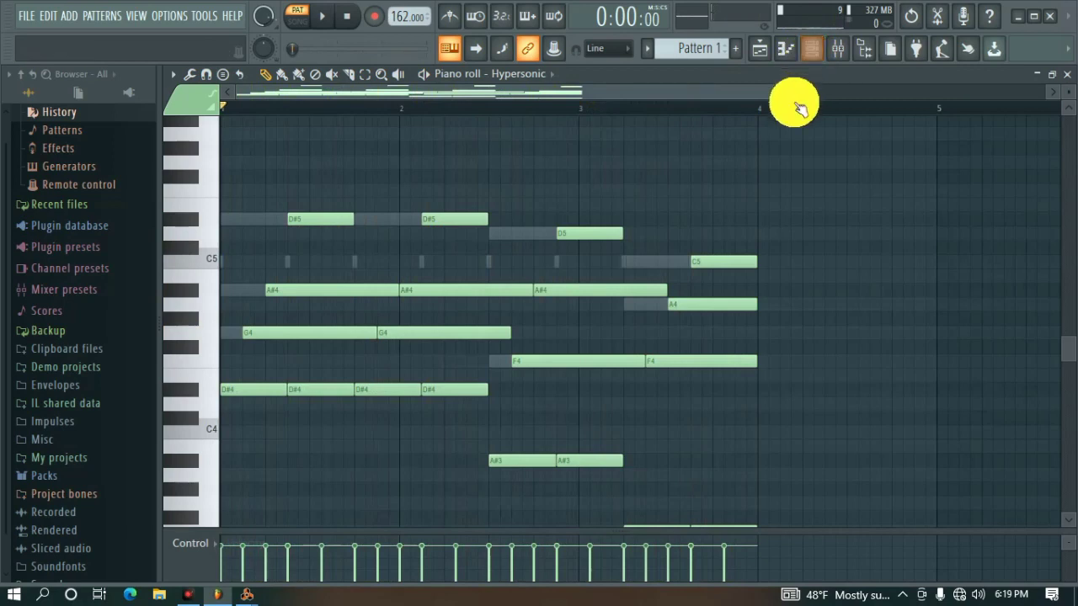
# Close the piano roll and add the recent samples CSK---BEATZ (4) and CSK---BEATZ (3) as new channels
pyautogui.click(1073, 82)
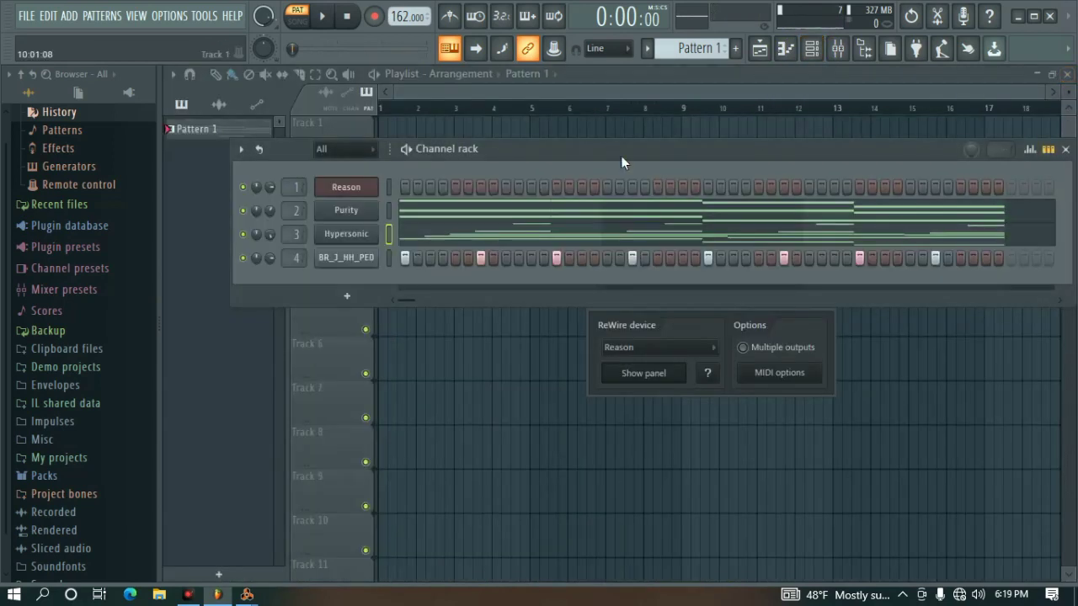
pyautogui.click(55, 205)
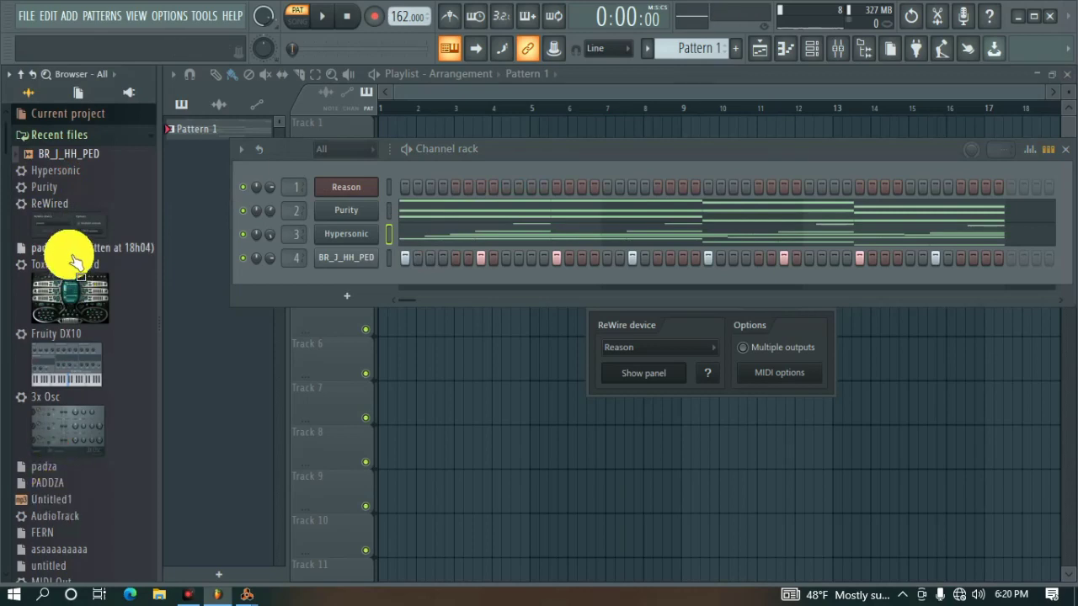
pyautogui.click(57, 140)
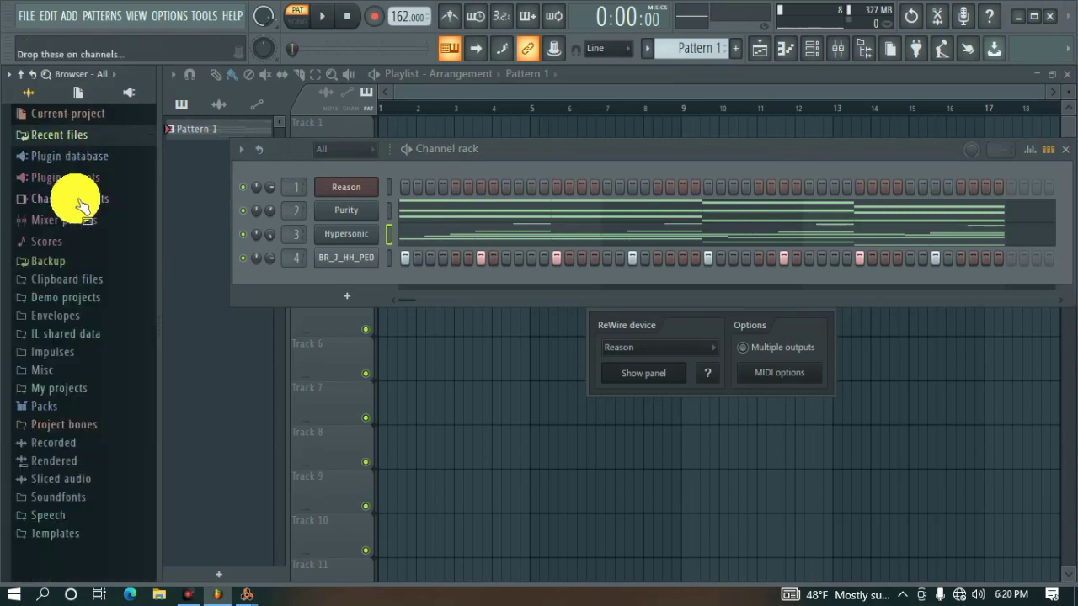
pyautogui.click(50, 136)
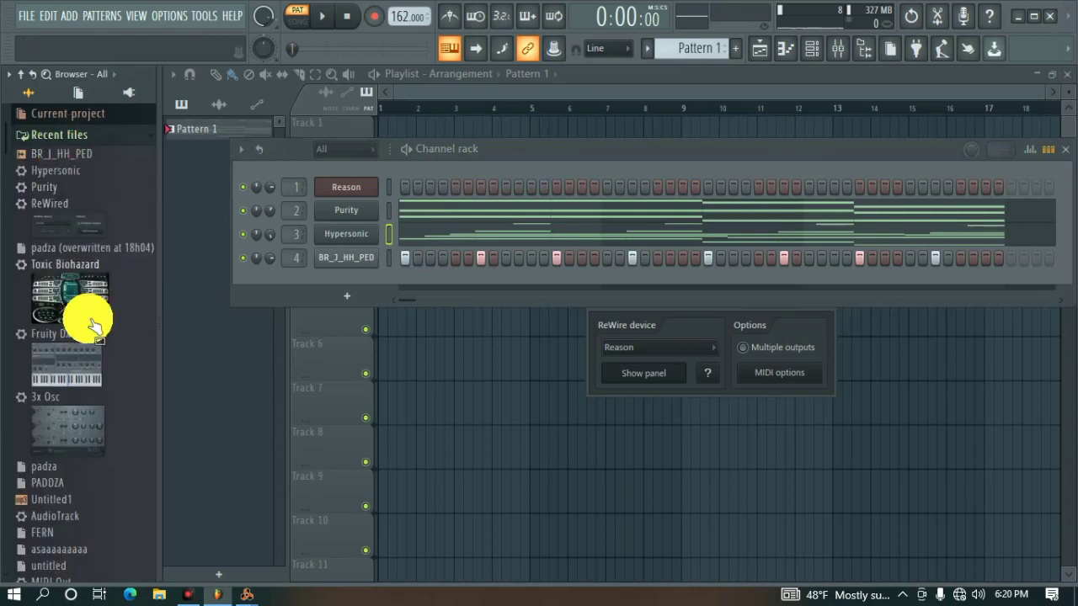
pyautogui.scroll(-8, 79, 248)
pyautogui.click(59, 172)
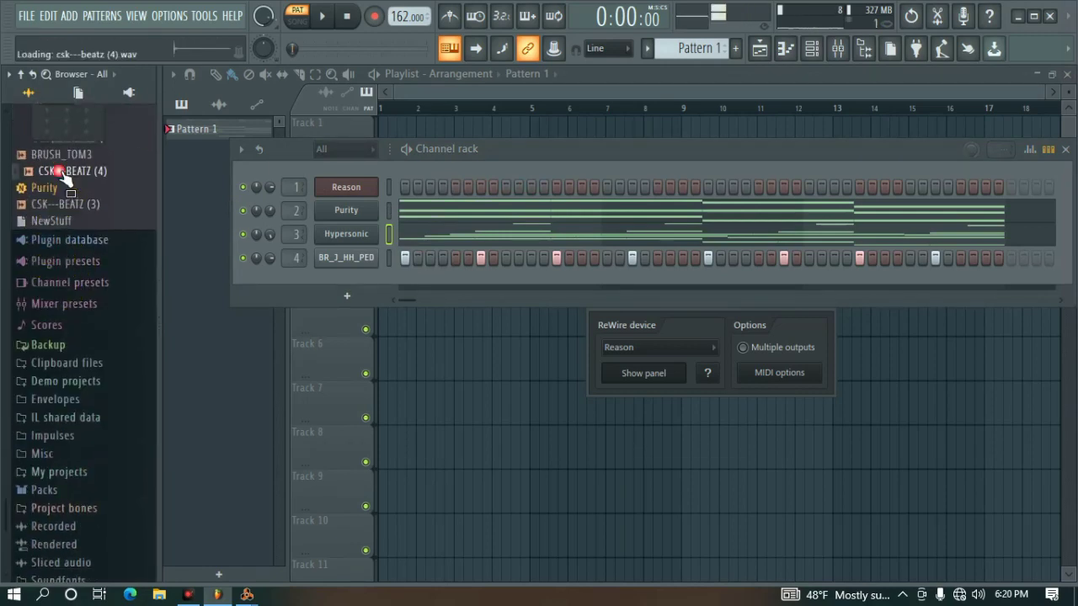
pyautogui.moveTo(325, 274); pyautogui.dragTo(341, 305)
pyautogui.click(97, 206)
# Copy the BR_J_HH_PED step pattern onto the CSK---BEATZ (3) channel while the pattern plays
pyautogui.press('space')
pyautogui.rightClick(368, 308)
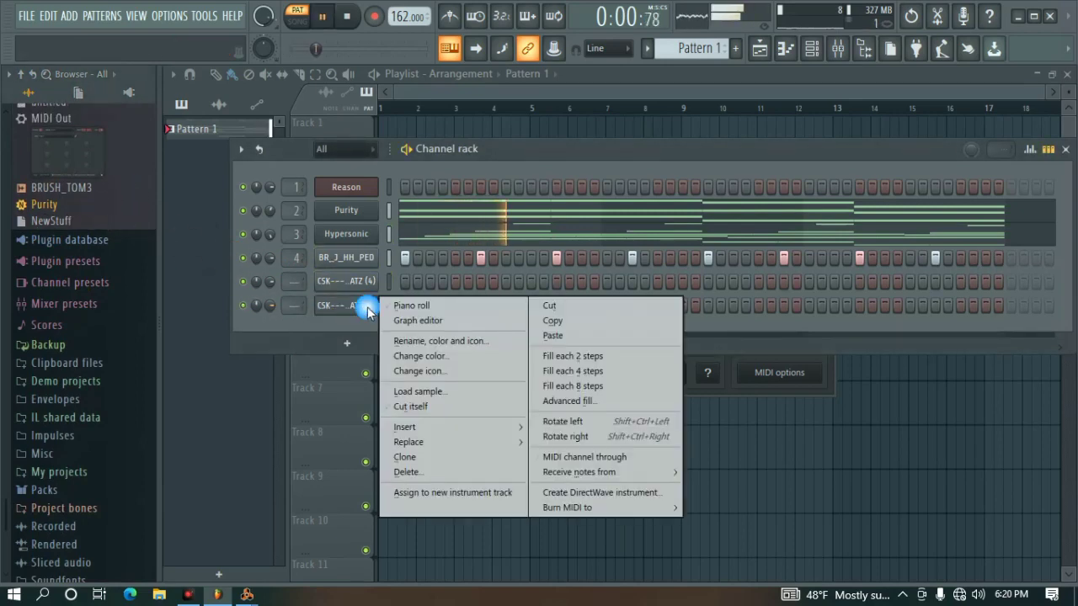
pyautogui.rightClick(350, 259)
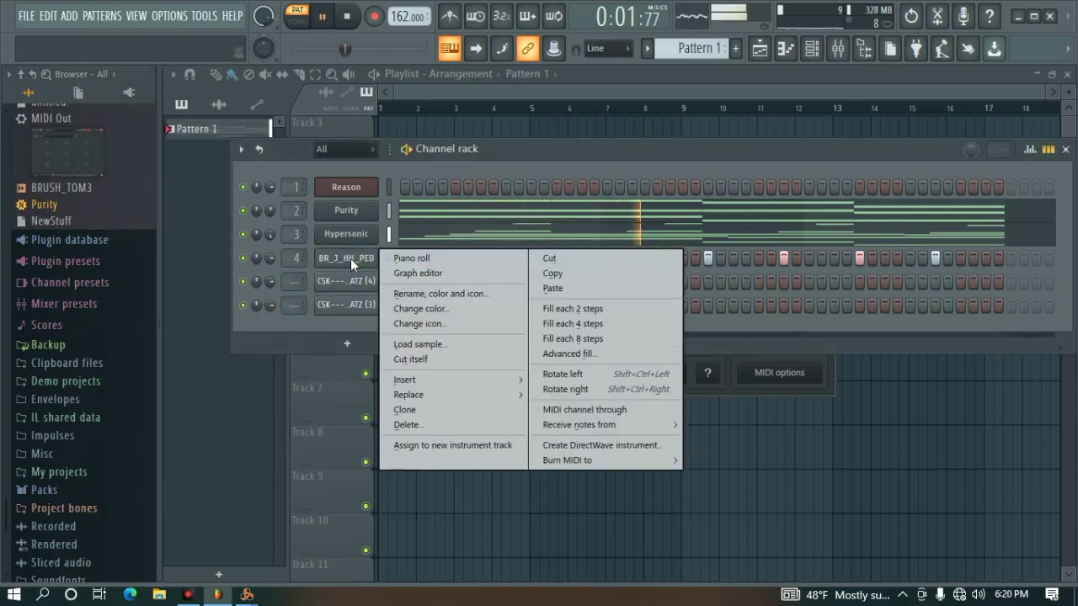
pyautogui.click(576, 272)
pyautogui.rightClick(368, 315)
pyautogui.click(576, 330)
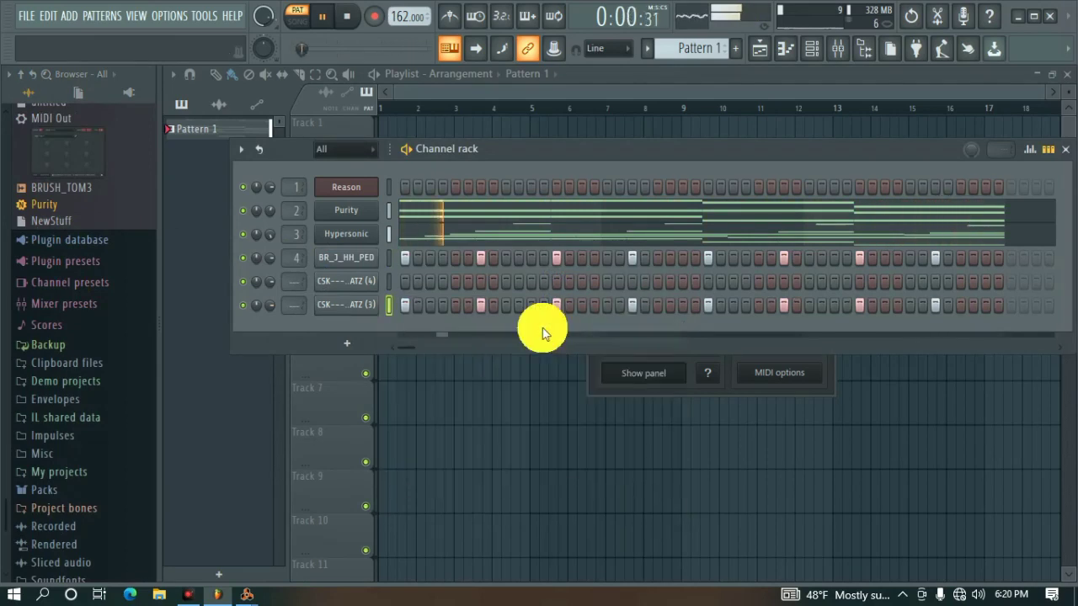
# Stop playback and examine the sampler settings of the CSK---BEATZ (3) channel, closing them again
pyautogui.press('space')
pyautogui.click(345, 304)
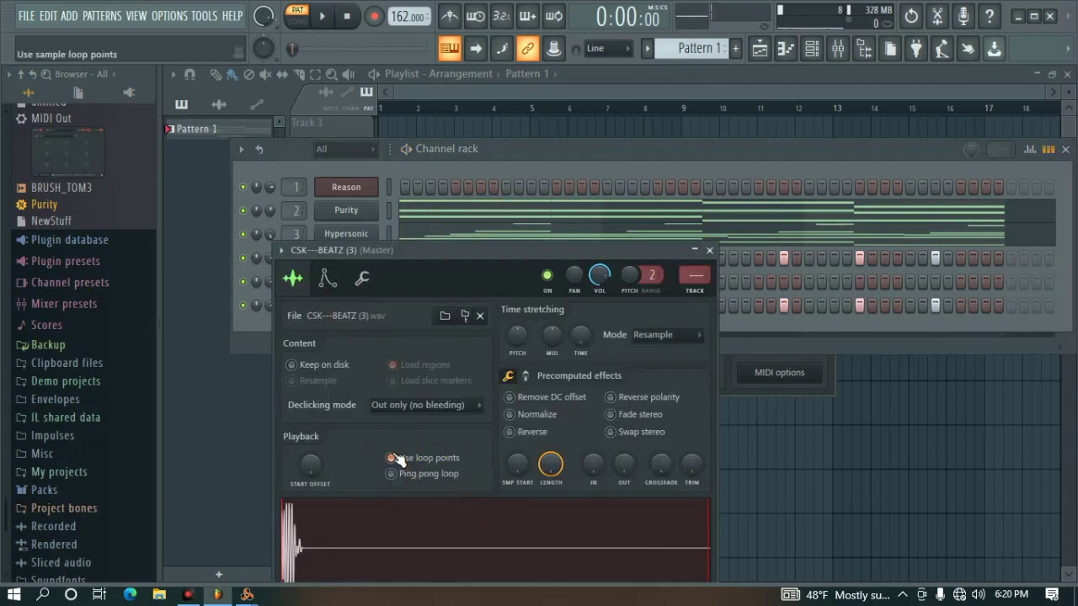
pyautogui.click(709, 250)
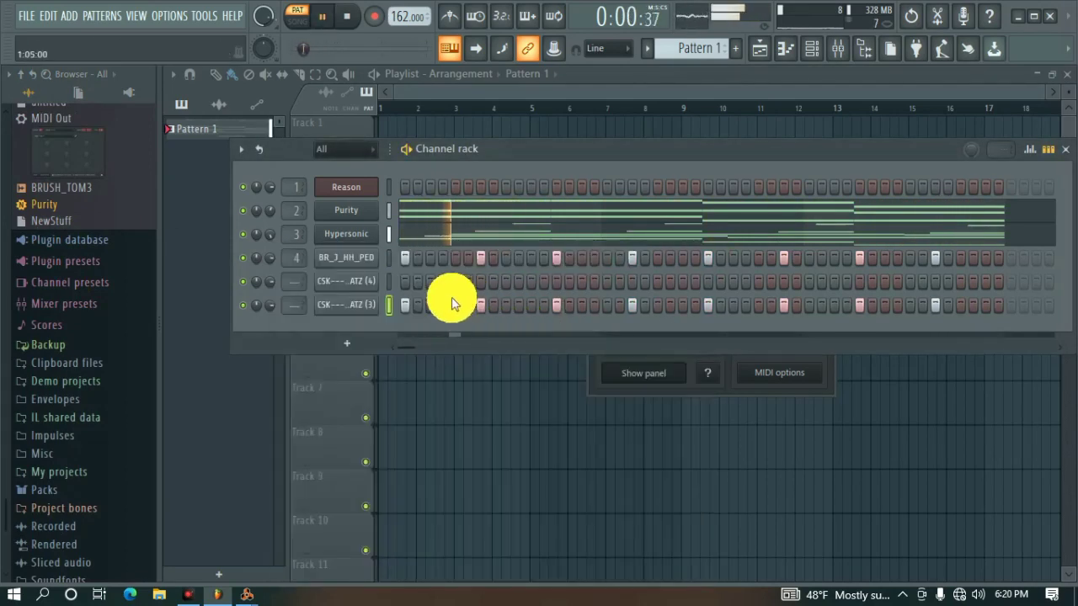
# Add CSK---BEATZ (4) hits on steps 10 and 34 while the pattern plays
pyautogui.click(532, 304)
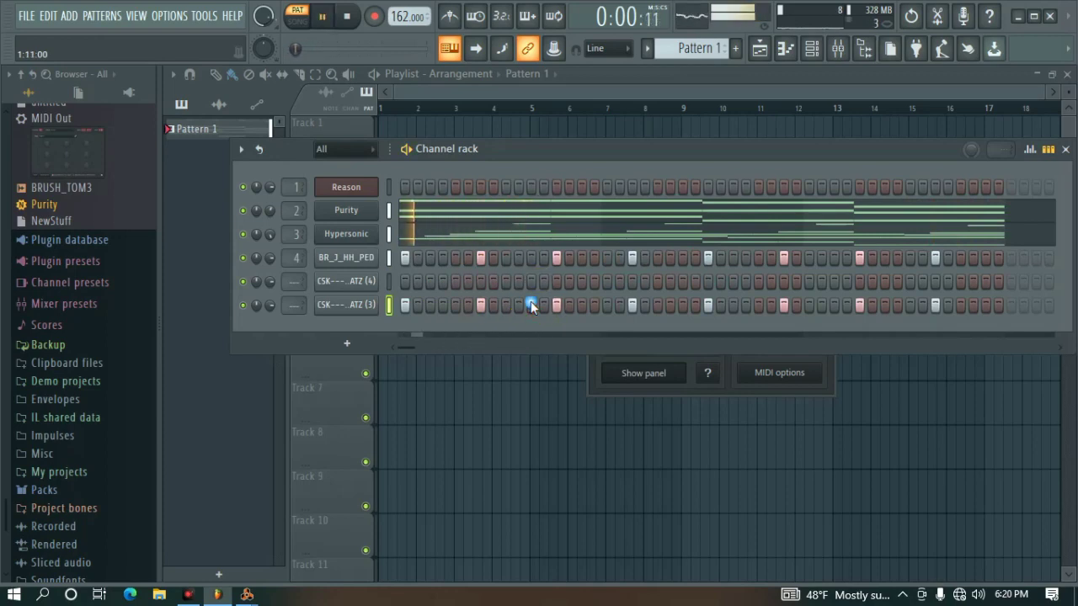
pyautogui.click(516, 283)
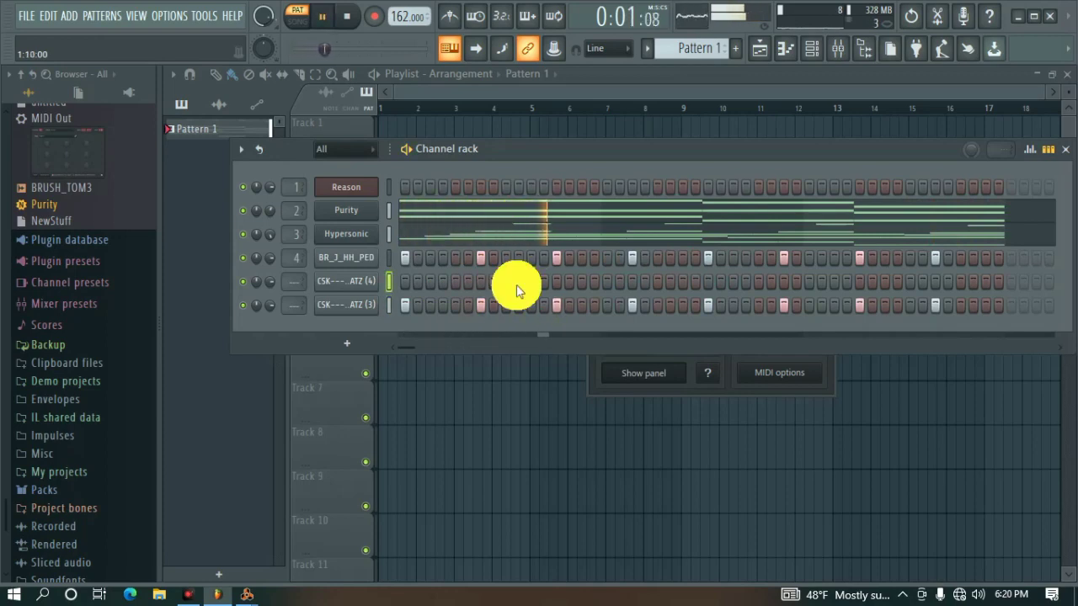
pyautogui.click(822, 283)
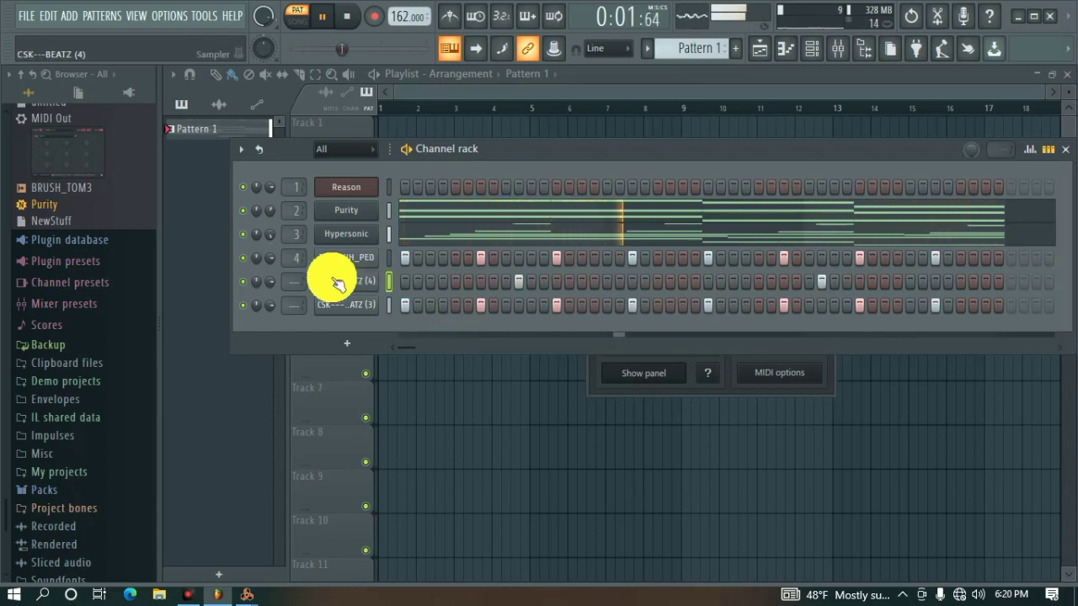
# Add BR_J_HH_PED hits on steps 3, 5, 15 and 17, auditioning the pattern in between
pyautogui.click(431, 257)
pyautogui.press('space')
pyautogui.press('space')
pyautogui.click(451, 261)
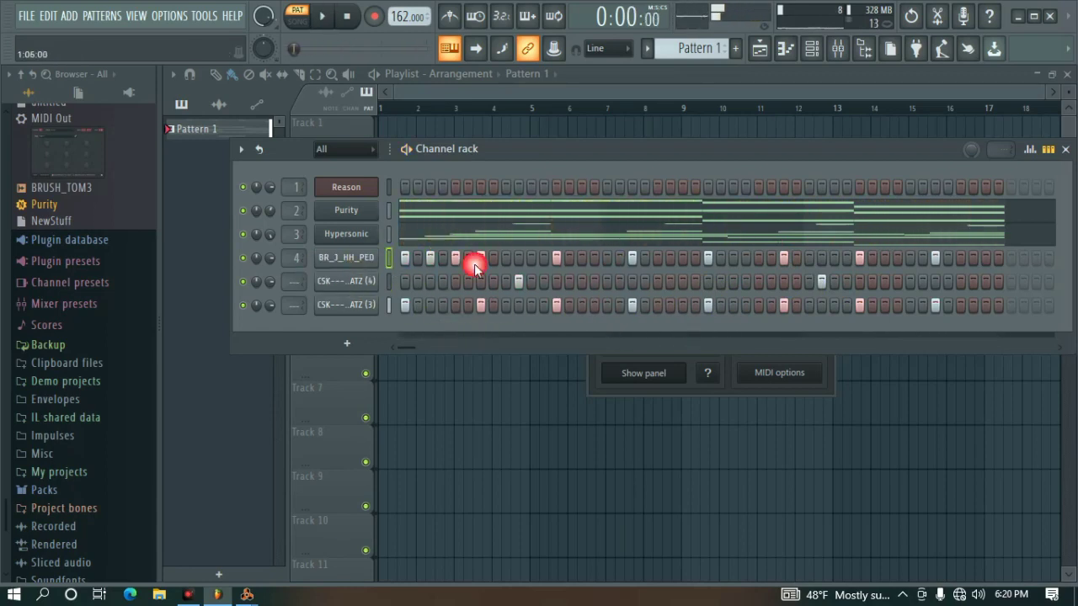
pyautogui.press('space')
pyautogui.click(575, 267)
pyautogui.press('space')
pyautogui.click(602, 269)
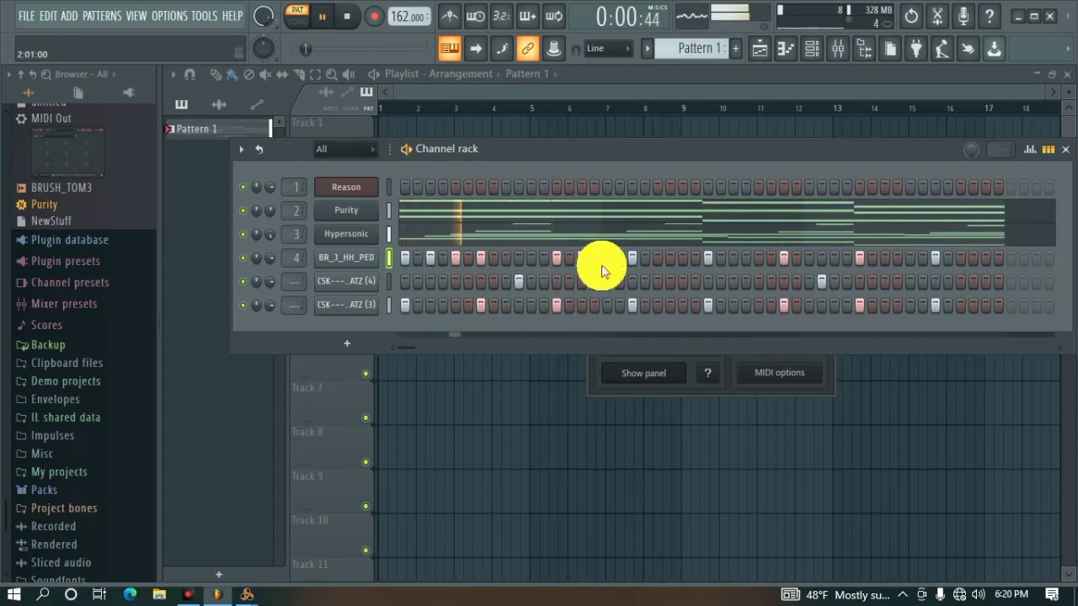
# Add BR_J_HH_PED hits on steps 27, 29, 39 and 41, and adjust the Hypersonic channel's volume
pyautogui.click(720, 263)
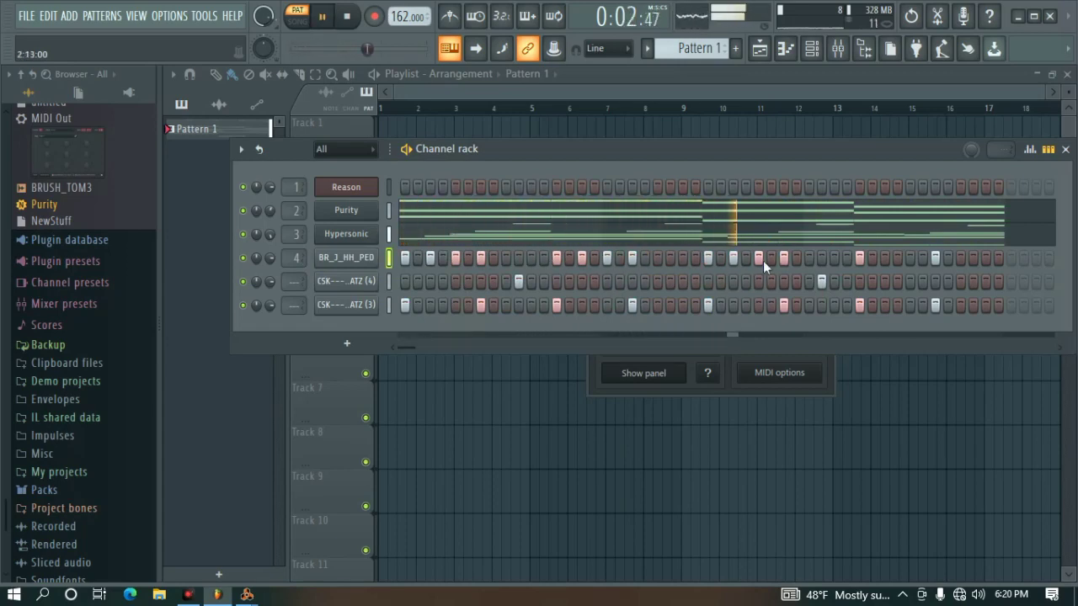
pyautogui.click(883, 262)
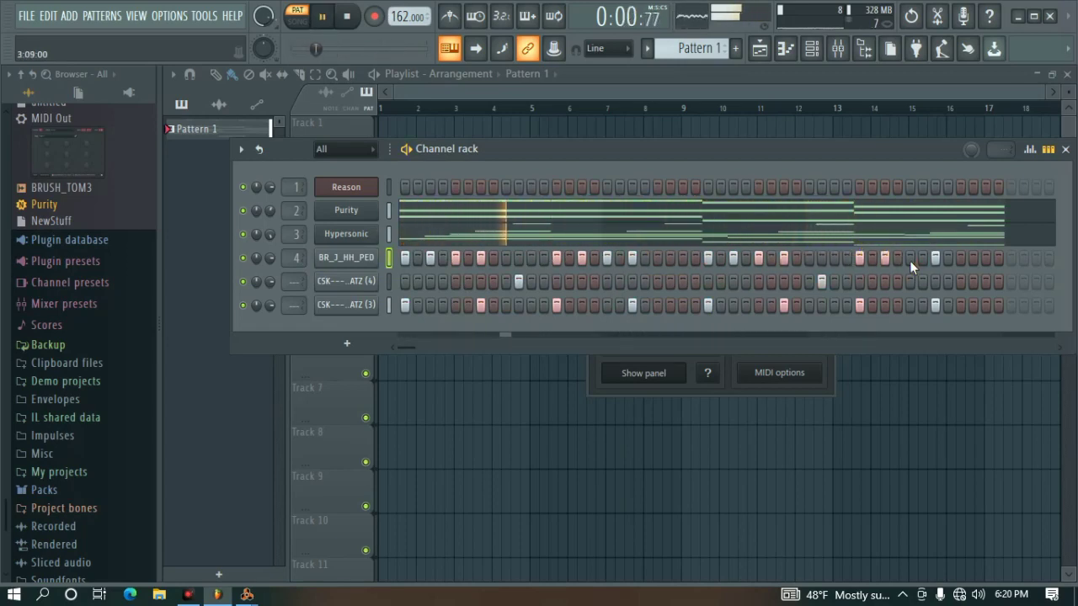
pyautogui.click(910, 261)
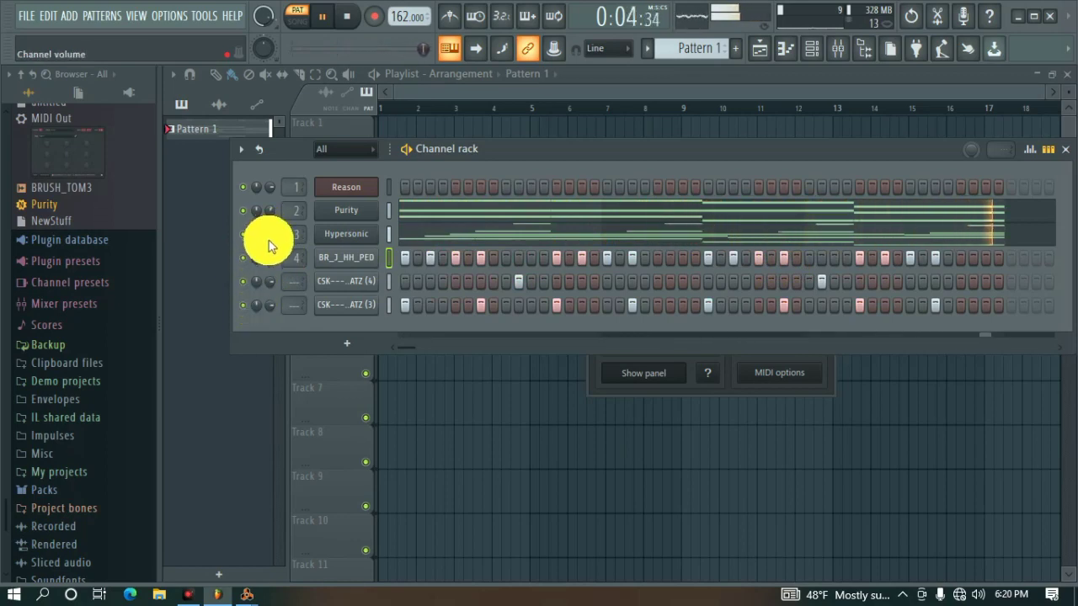
pyautogui.moveTo(269, 238); pyautogui.dragTo(271, 219)
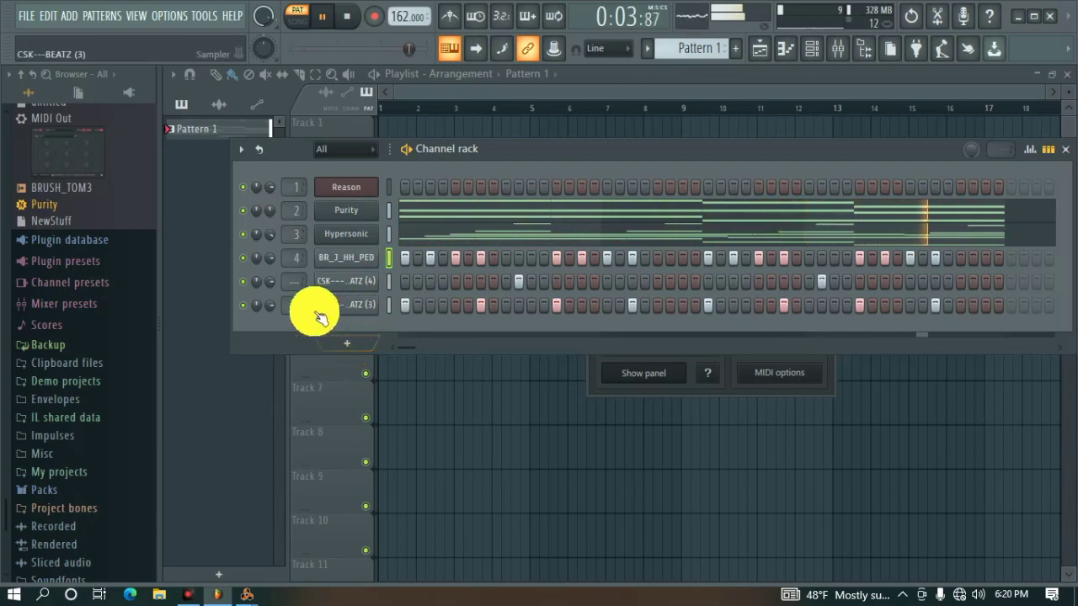
# Add a MIDI Out channel, close its plugin window and open the channel in the piano roll
pyautogui.click(355, 341)
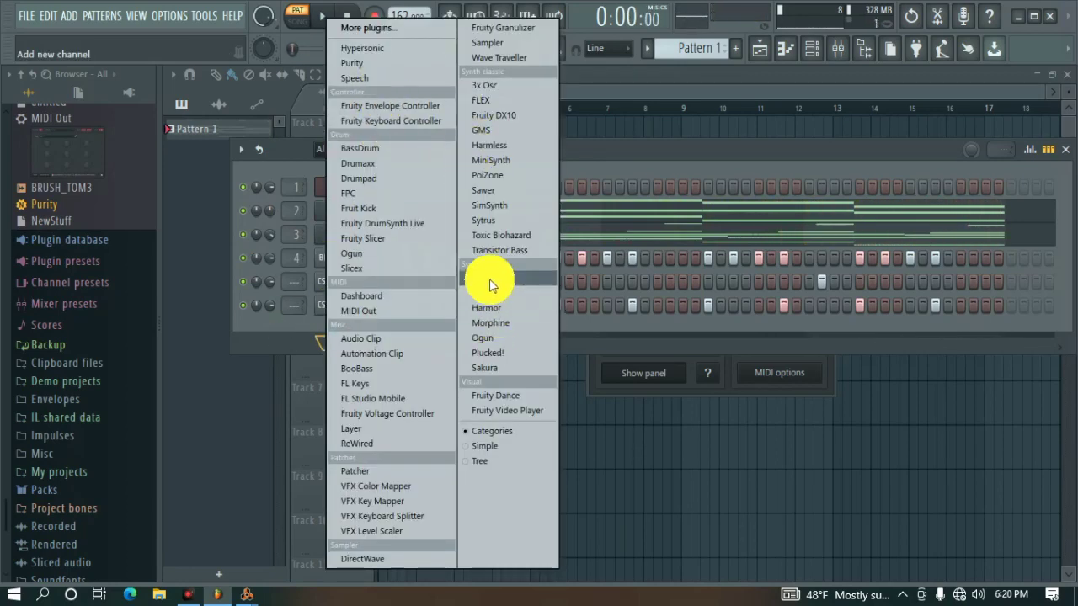
pyautogui.click(388, 313)
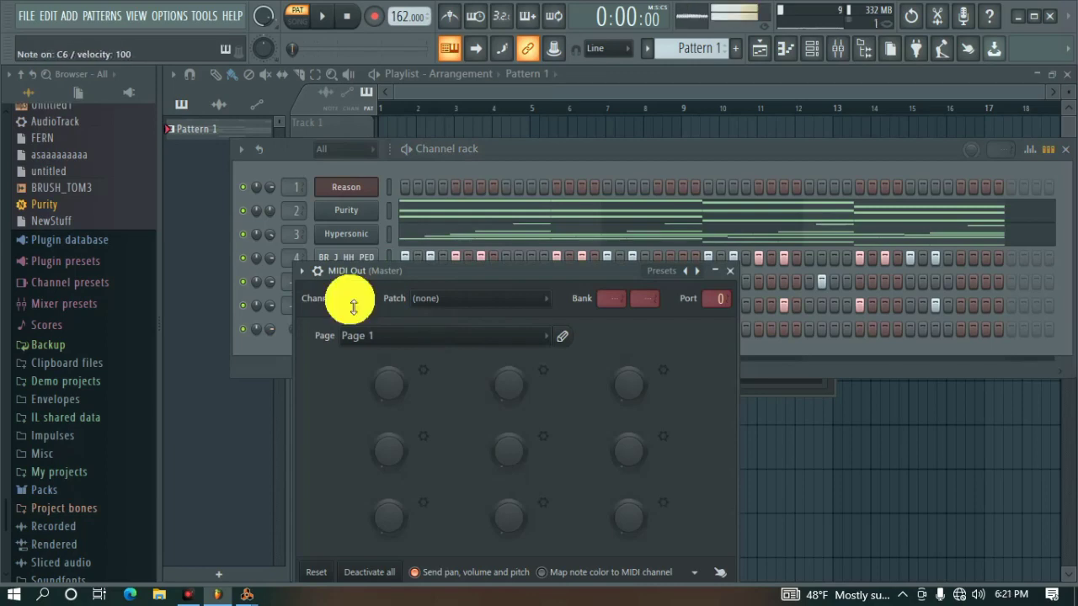
pyautogui.click(729, 271)
pyautogui.press('space')
pyautogui.rightClick(371, 327)
pyautogui.click(429, 329)
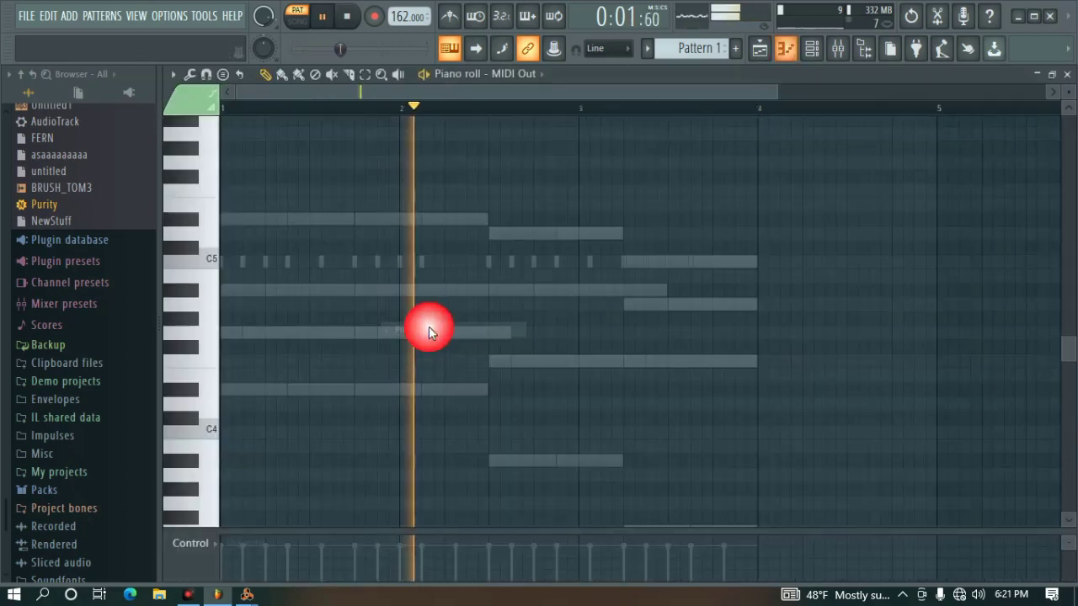
pyautogui.moveTo(406, 224)
pyautogui.mouseDown()
pyautogui.moveTo(232, 237)
pyautogui.moveTo(305, 229)
pyautogui.mouseUp()
pyautogui.press('space')
pyautogui.press('space')
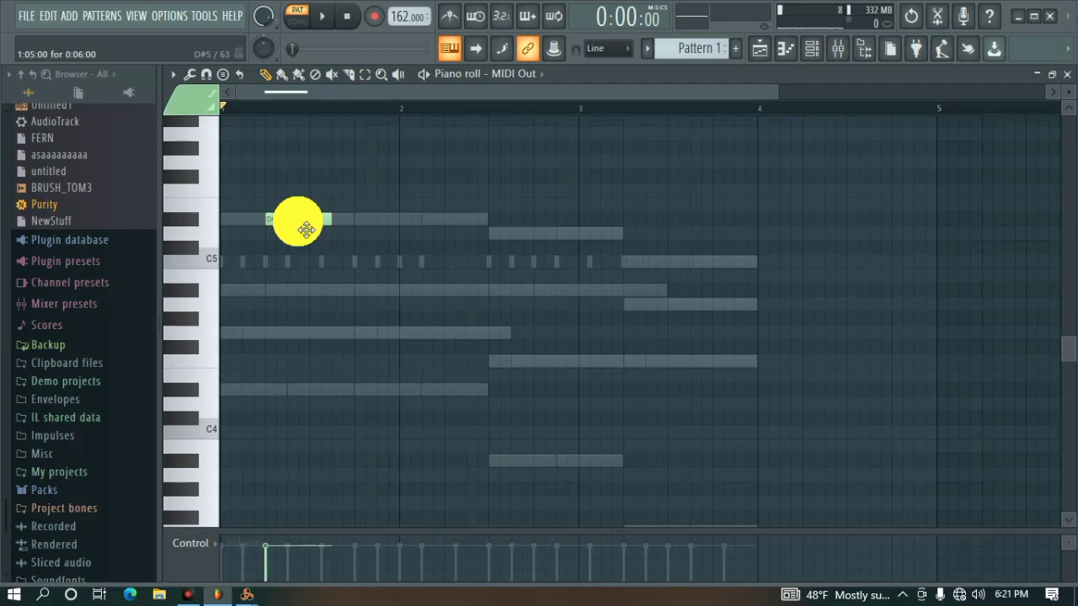
pyautogui.press('space')
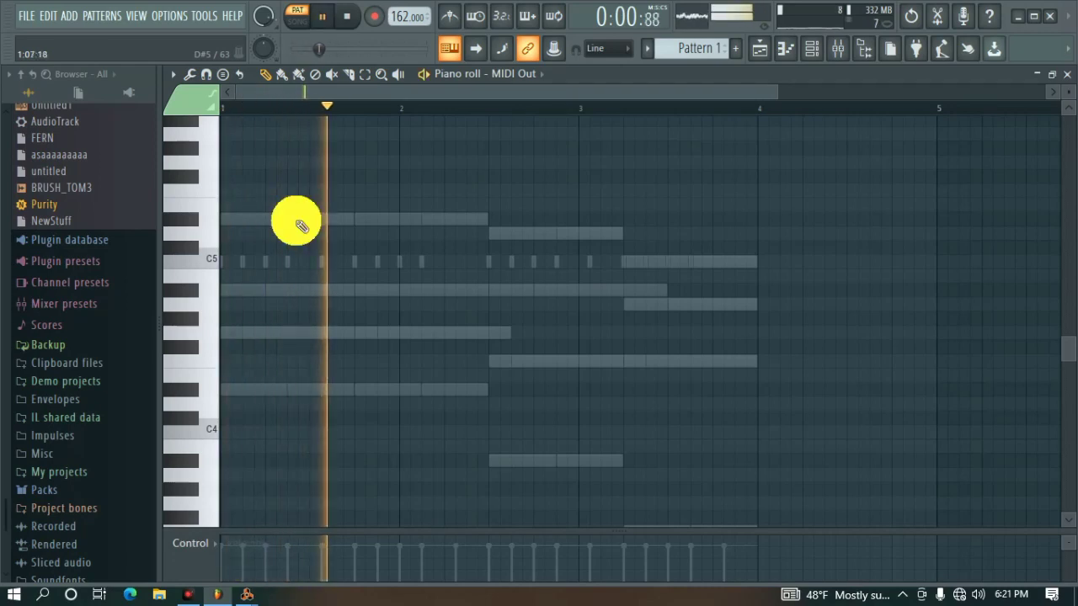
pyautogui.press('space')
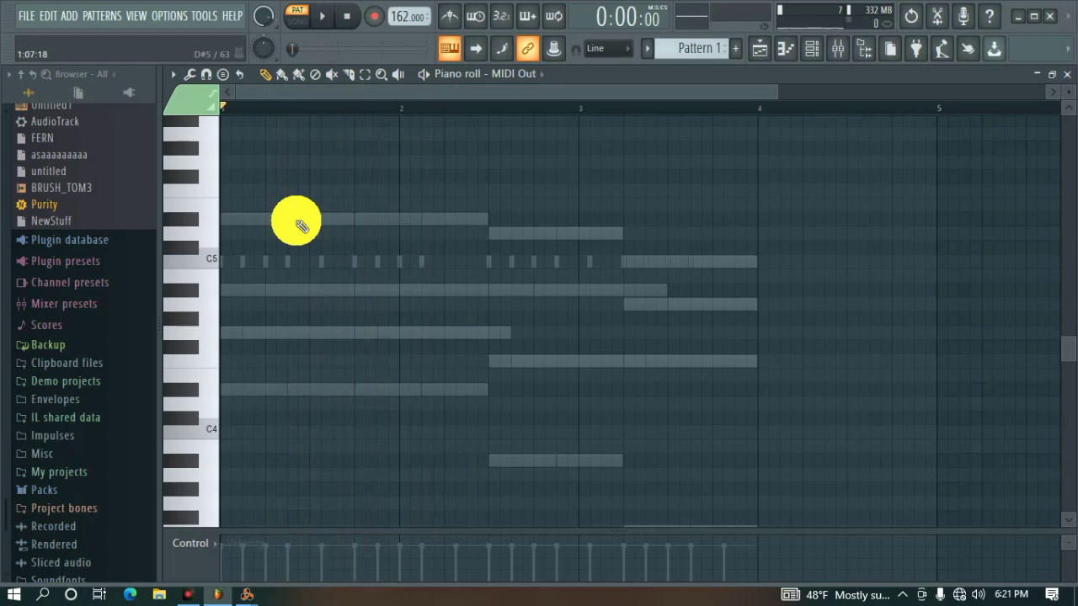
pyautogui.press('space')
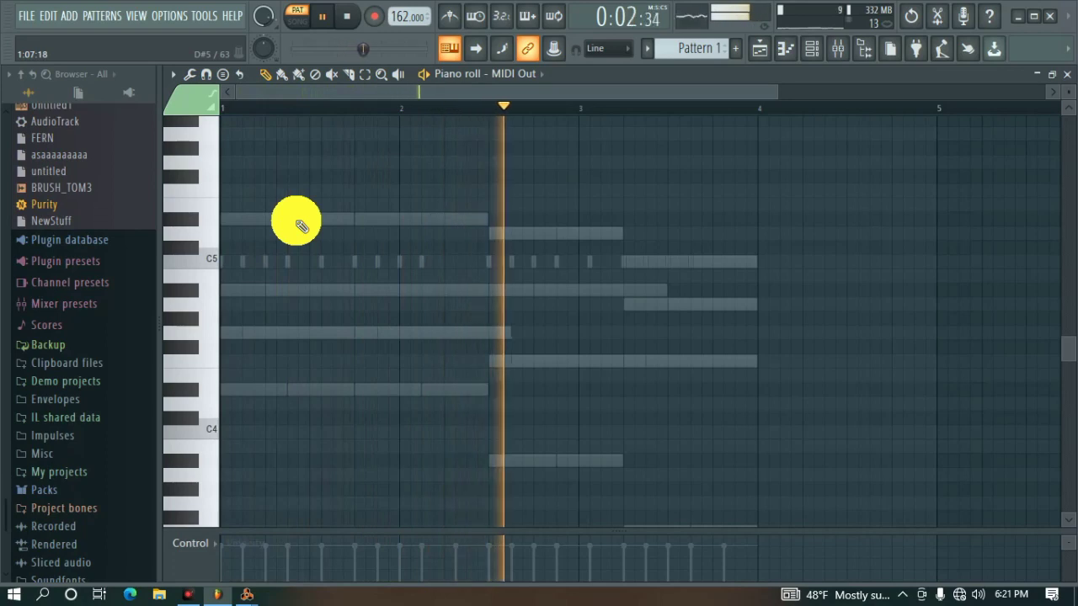
pyautogui.press('space')
pyautogui.press('space')
pyautogui.press('space')
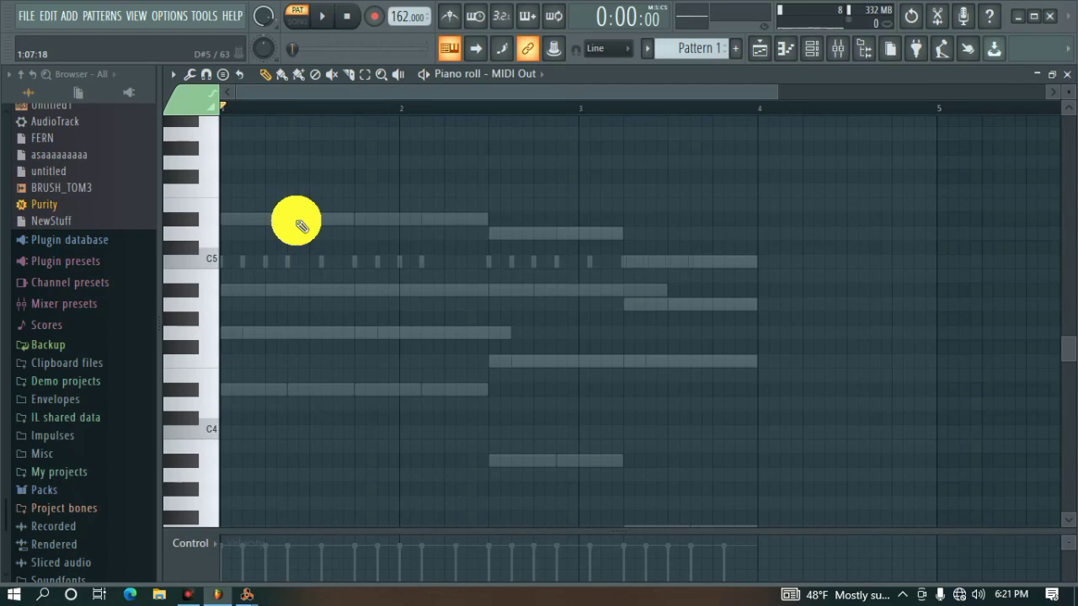
# Try a D#5 note at step 7 of bar 1 and a one-step G#5 note at step 5 against the playing pattern
pyautogui.press('space')
pyautogui.moveTo(328, 221); pyautogui.dragTo(289, 224)
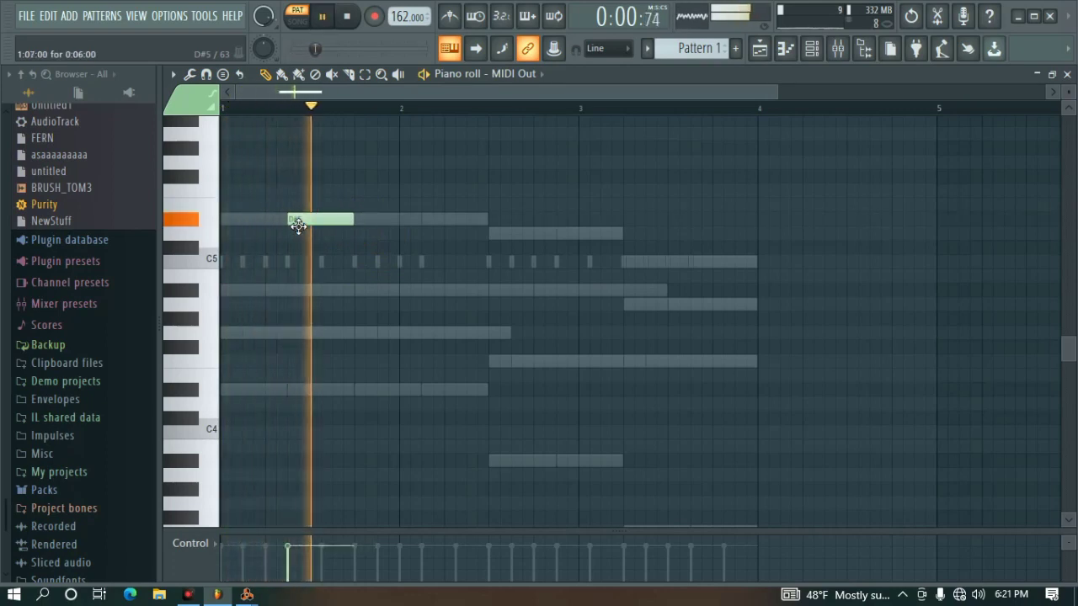
pyautogui.moveTo(281, 222); pyautogui.dragTo(275, 192)
pyautogui.press('space')
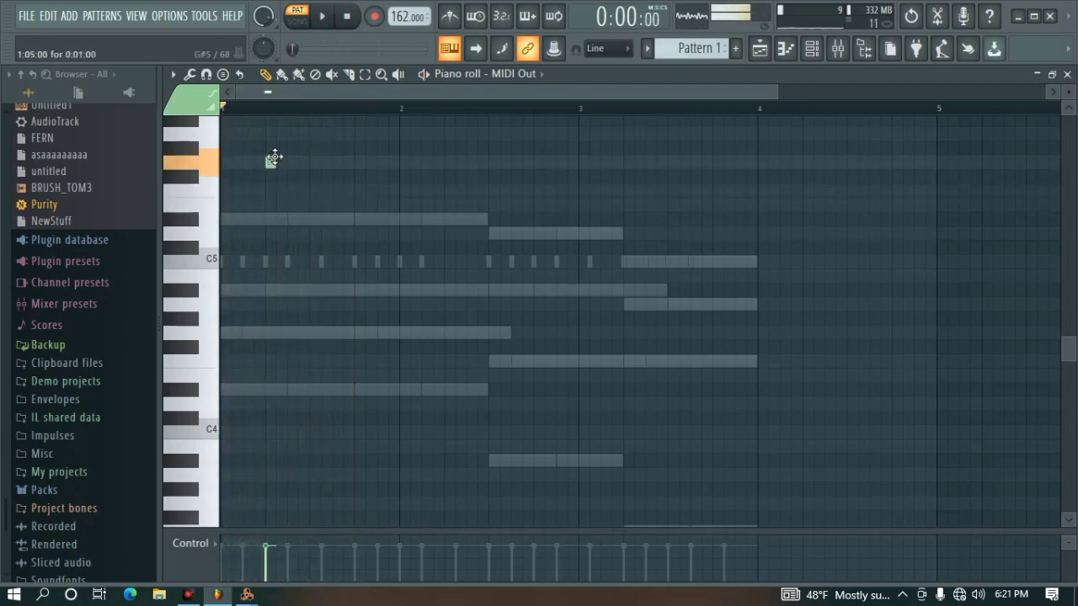
pyautogui.press('space')
pyautogui.press('space')
pyautogui.press('space')
pyautogui.press('space')
pyautogui.press('space')
# Place one-step D#5 notes at steps 3 and 5 of bar 1, auditioning the melody repeatedly
pyautogui.moveTo(255, 144); pyautogui.dragTo(401, 242)
pyautogui.press('space')
pyautogui.press('space')
pyautogui.press('space')
pyautogui.press('space')
pyautogui.press('space')
pyautogui.press('space')
pyautogui.click(275, 229)
pyautogui.press('space')
pyautogui.press('space')
pyautogui.press('space')
pyautogui.press('space')
# Add two-step D#5 notes at steps 7 and 10 of bar 1, checking them in playback
pyautogui.click(316, 220)
pyautogui.press('space')
pyautogui.press('space')
pyautogui.click(320, 221)
pyautogui.press('space')
pyautogui.press('space')
pyautogui.press('space')
pyautogui.press('space')
pyautogui.press('space')
pyautogui.press('space')
# Add a two-step D#5 note at step 12 and a three-step D#5 note at step 15 of bar 1, checking playback
pyautogui.click(337, 221)
pyautogui.press('space')
pyautogui.press('space')
pyautogui.press('space')
pyautogui.press('space')
pyautogui.click(374, 224)
pyautogui.press('space')
pyautogui.press('space')
pyautogui.press('space')
pyautogui.press('space')
pyautogui.press('space')
pyautogui.press('space')
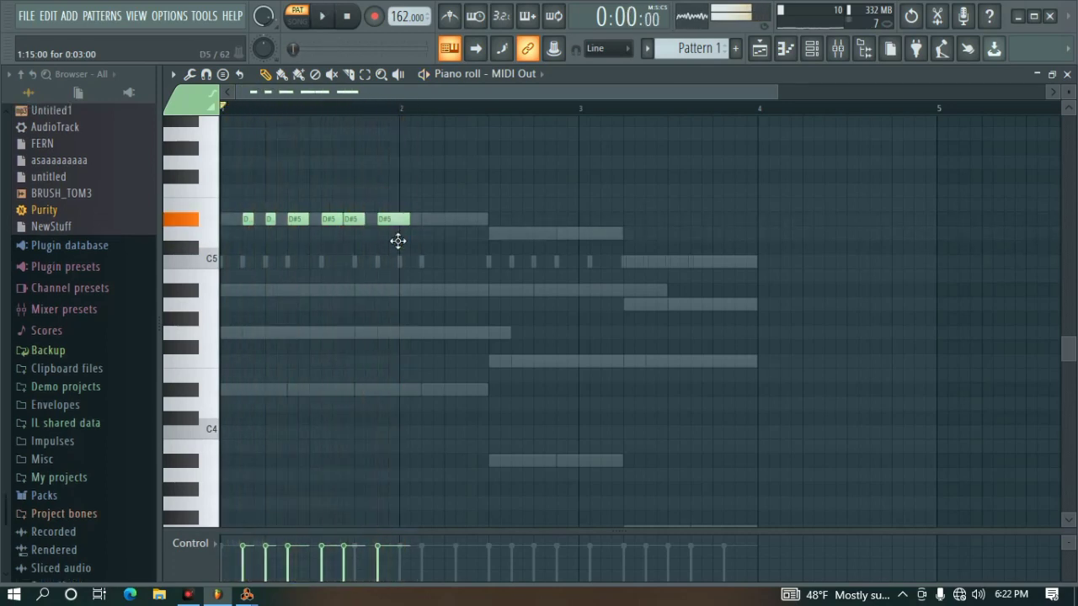
# Change the bar 1 step 15 note to a two-step D5, and continue with C5 and A#4 at steps 1 and 3 of bar 2
pyautogui.click(410, 253)
pyautogui.press('space')
pyautogui.press('space')
pyautogui.moveTo(409, 256)
pyautogui.mouseDown()
pyautogui.moveTo(405, 270)
pyautogui.moveTo(449, 286)
pyautogui.moveTo(448, 296)
pyautogui.moveTo(485, 300)
pyautogui.moveTo(448, 295)
pyautogui.moveTo(401, 239)
pyautogui.mouseUp()
pyautogui.press('space')
pyautogui.press('space')
pyautogui.press('space')
pyautogui.press('space')
pyautogui.click(458, 291)
pyautogui.press('space')
pyautogui.press('space')
pyautogui.rightClick(479, 291)
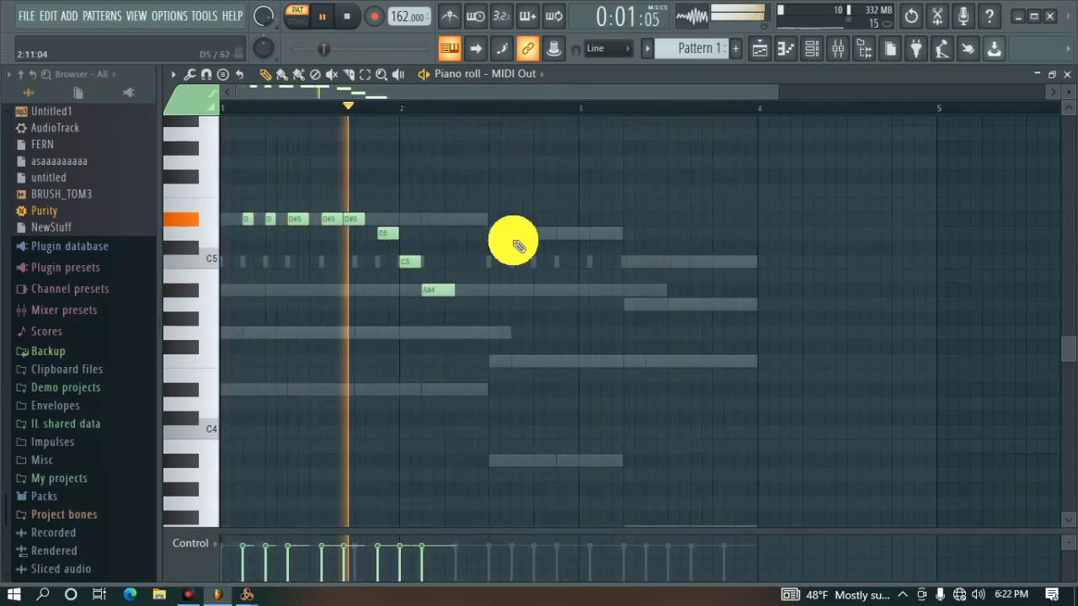
# Replace the D#5 note at step 12 of bar 1 with a two-step D#5 at step 13
pyautogui.rightClick(358, 223)
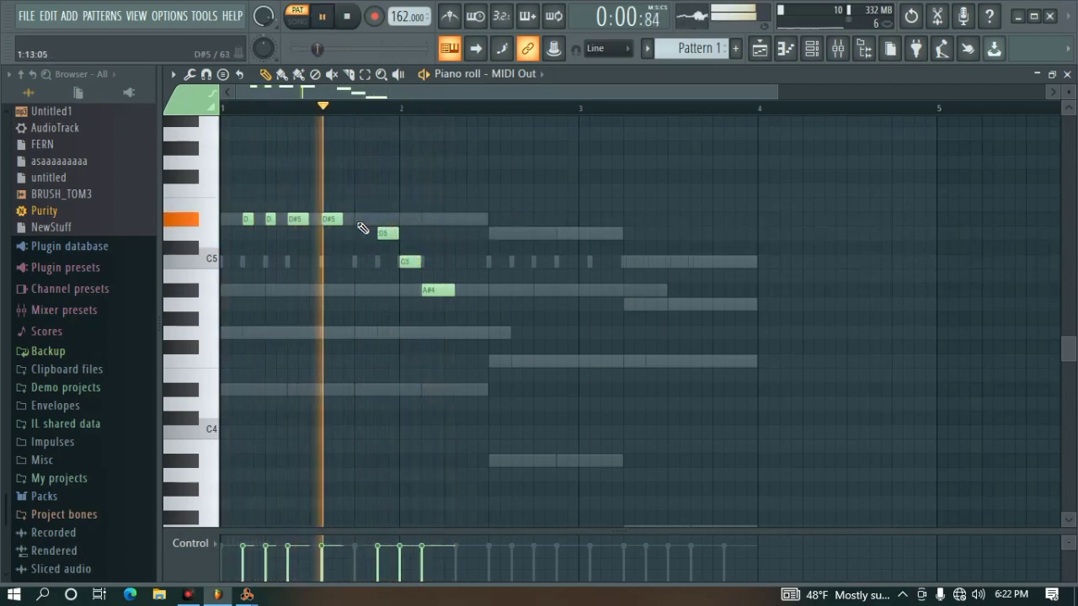
pyautogui.click(362, 224)
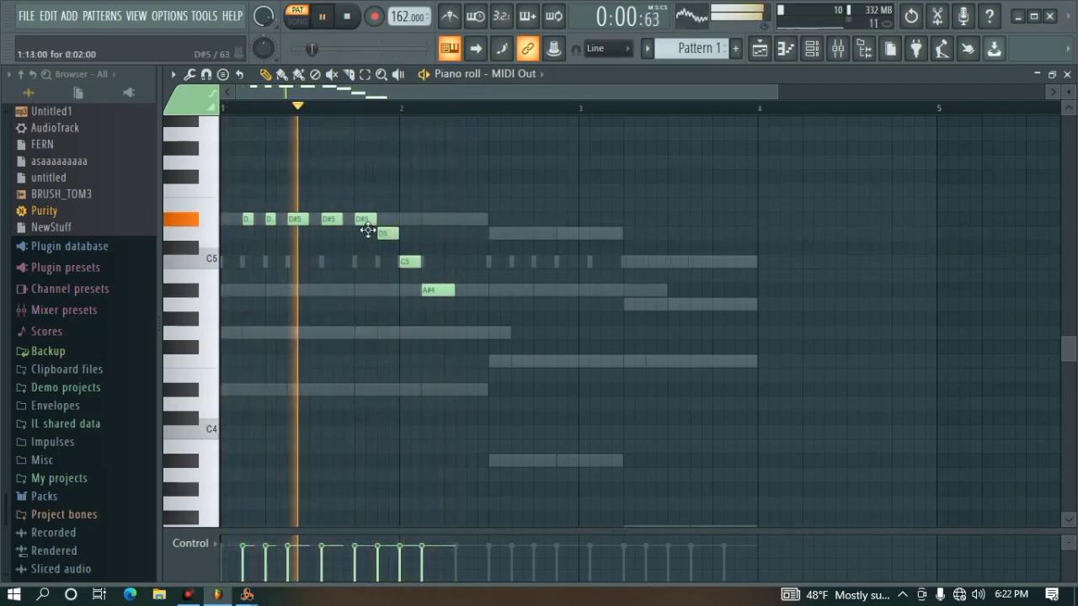
pyautogui.click(369, 222)
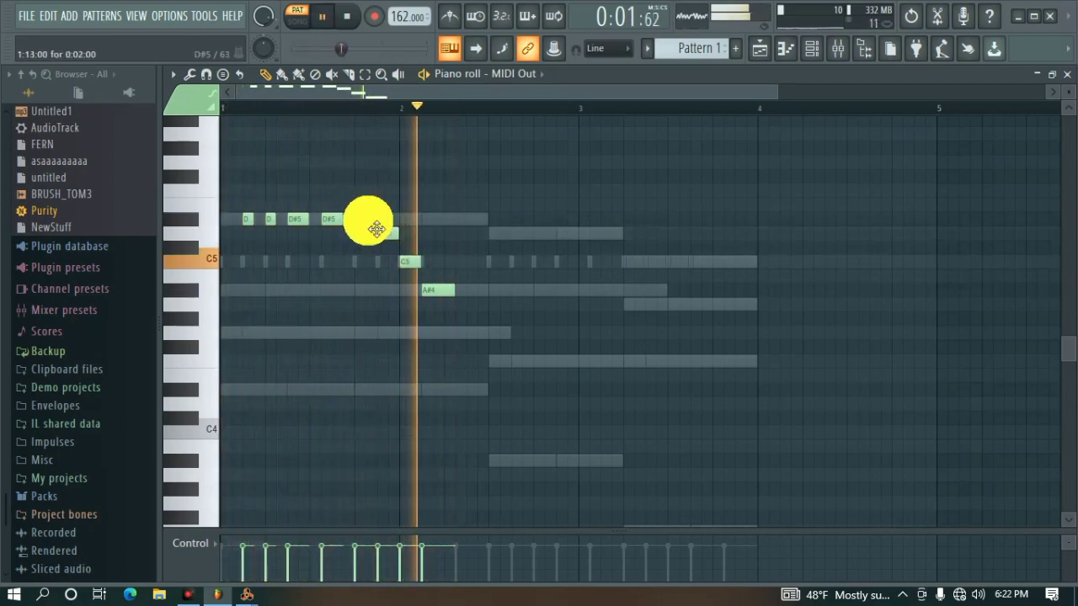
pyautogui.press('space')
# Draw D5 notes at steps 11, 13 and 15 of bar 2 and step 2 of bar 3, auditioning from mid bar 2
pyautogui.click(513, 235)
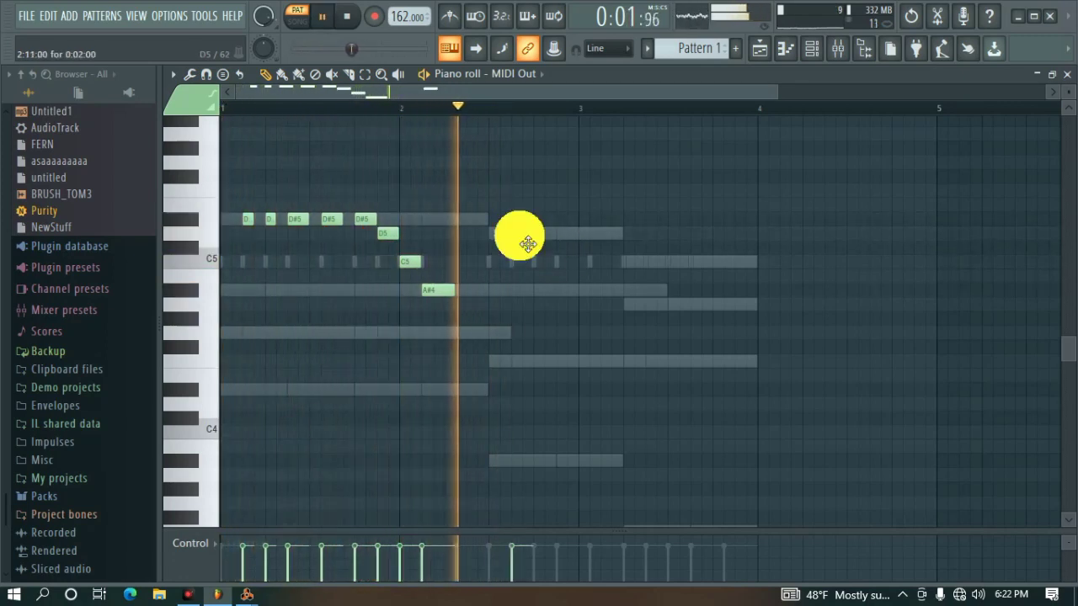
pyautogui.click(543, 240)
pyautogui.press('space')
pyautogui.click(475, 109)
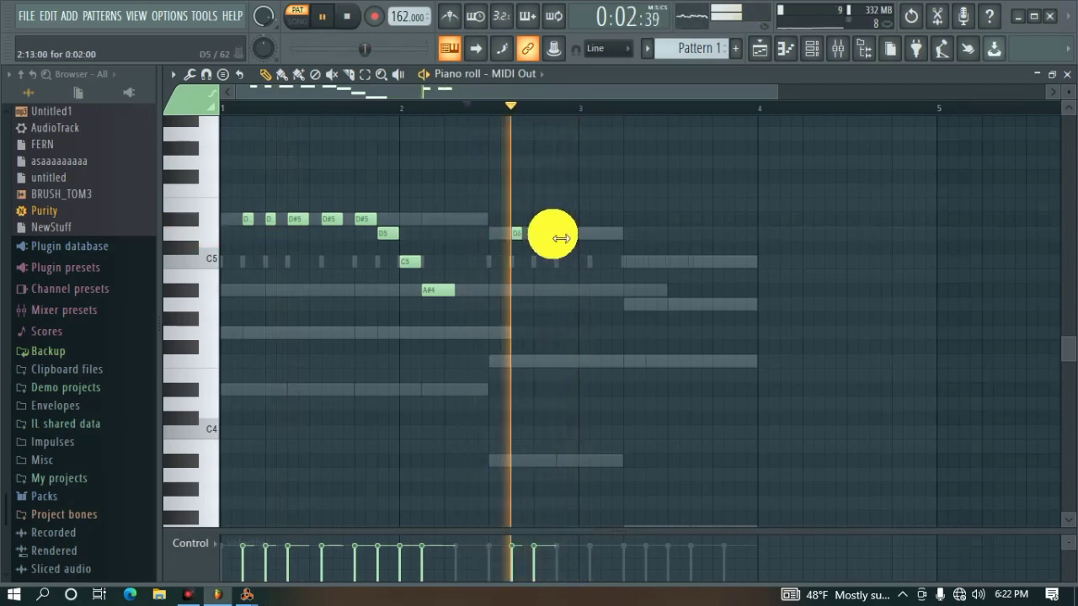
pyautogui.click(564, 238)
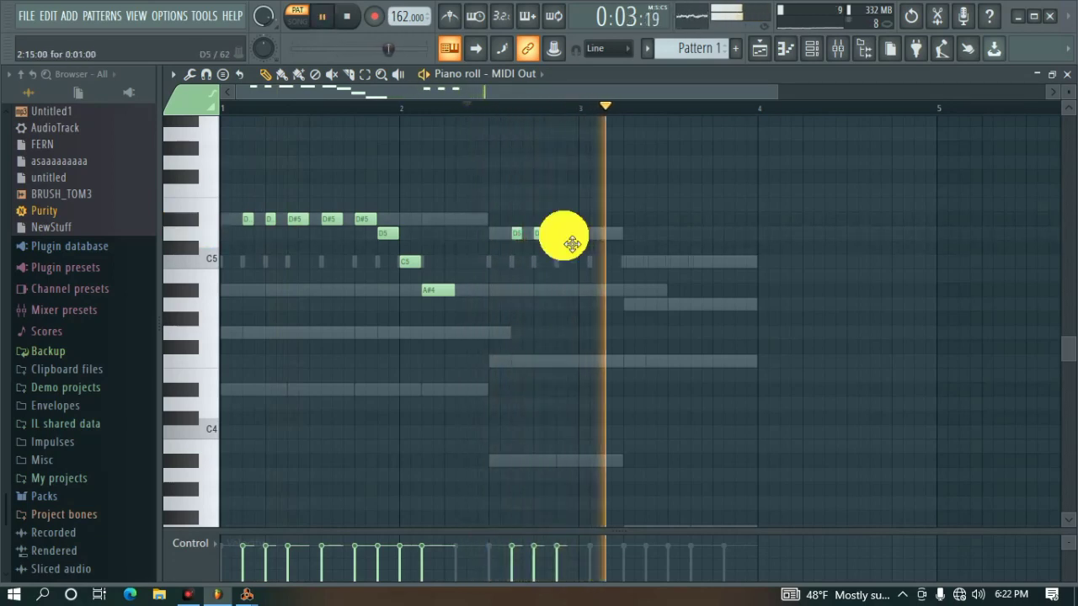
pyautogui.moveTo(573, 244)
pyautogui.mouseDown()
pyautogui.moveTo(585, 250)
pyautogui.moveTo(565, 235)
pyautogui.moveTo(592, 235)
pyautogui.moveTo(582, 236)
pyautogui.mouseUp()
pyautogui.press('space')
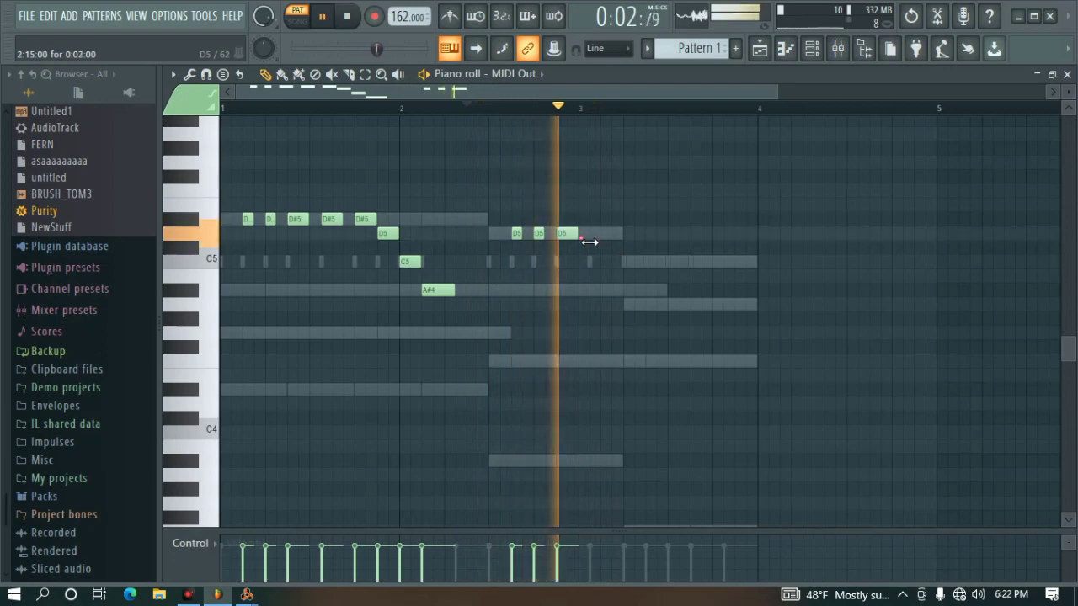
pyautogui.click(592, 236)
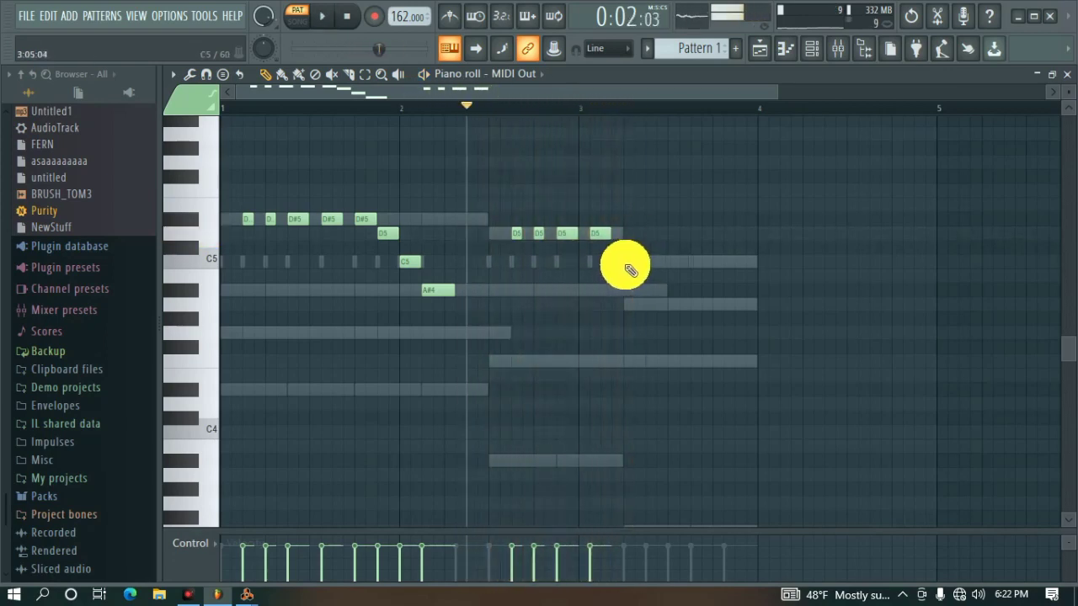
# Draw C5 at step 5, A#4 at step 7 and a four-step A4 at step 10 of bar 3, checking playback
pyautogui.click(629, 263)
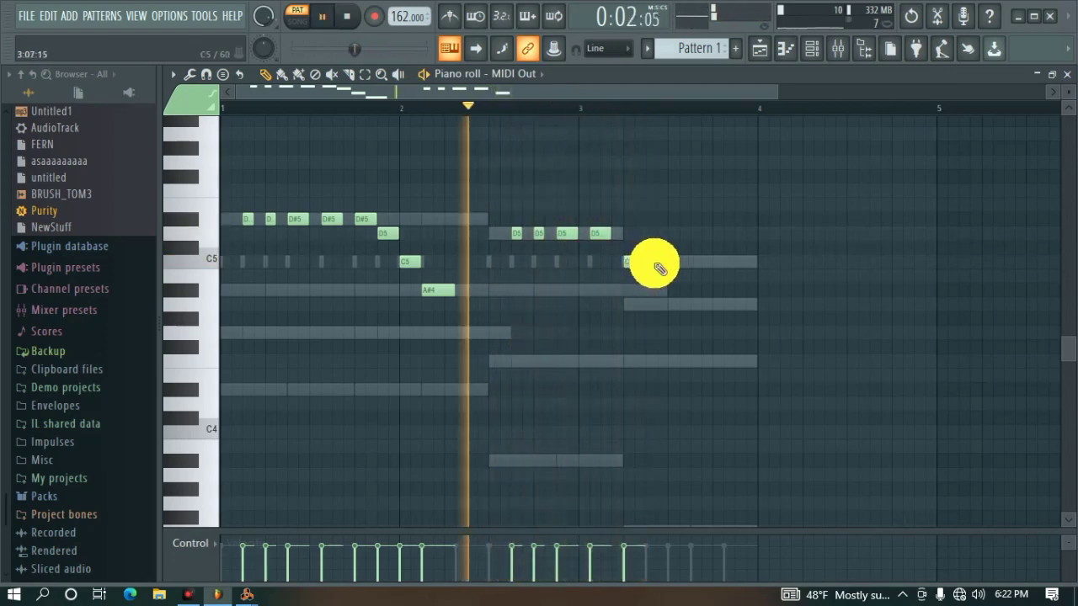
pyautogui.click(676, 265)
pyautogui.press('space')
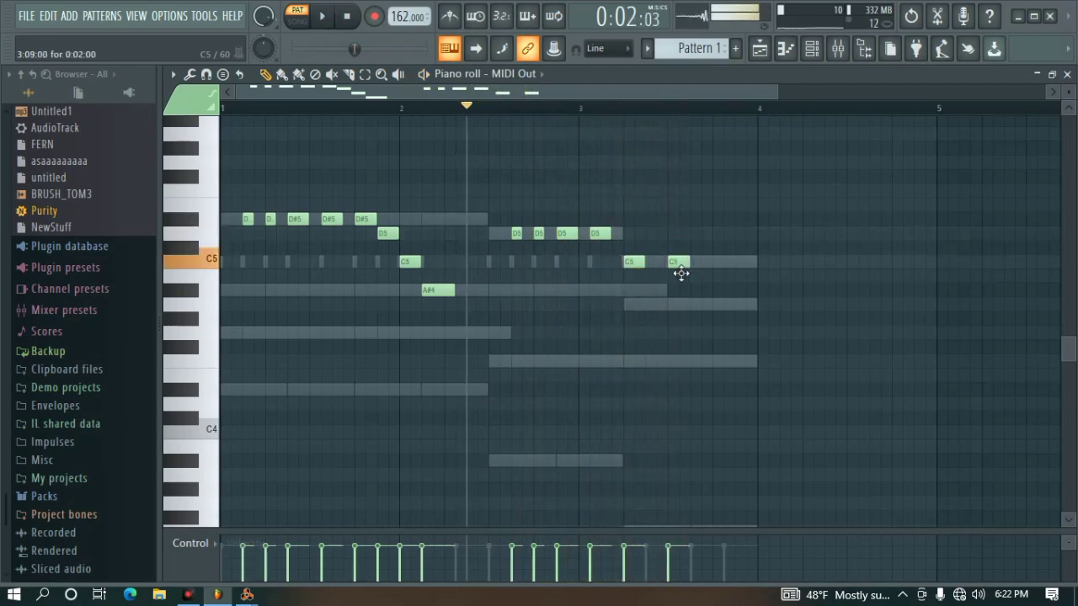
pyautogui.moveTo(671, 278); pyautogui.dragTo(708, 313)
pyautogui.click(676, 305)
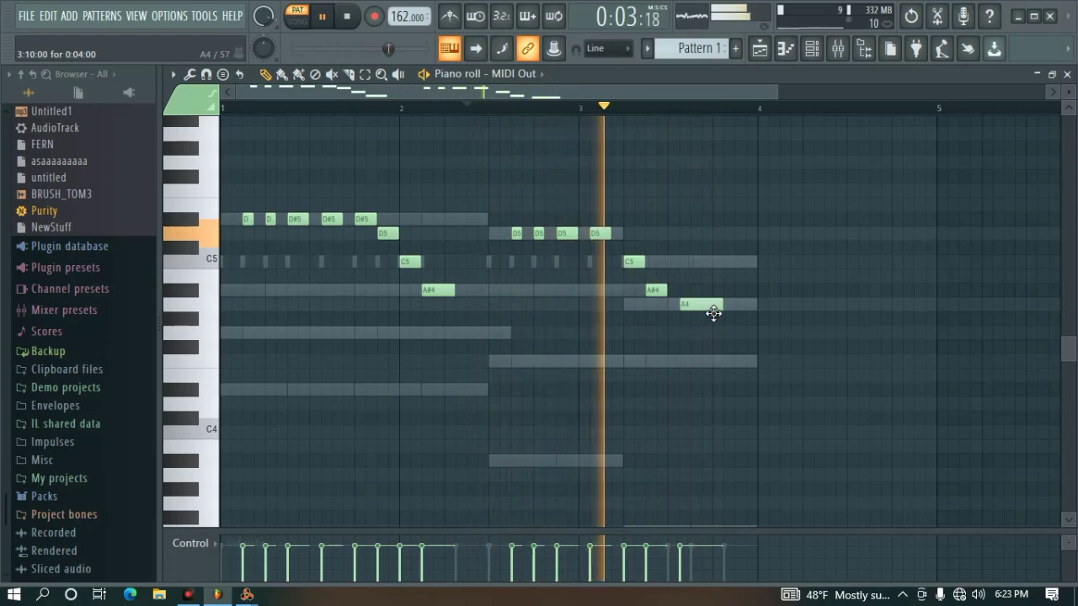
pyautogui.press('space')
pyautogui.press('space')
# Rework the bar 3 ending into an A4 note at step 9 and a three-step A4 at step 11
pyautogui.moveTo(721, 313)
pyautogui.mouseDown()
pyautogui.moveTo(697, 310)
pyautogui.moveTo(730, 315)
pyautogui.mouseUp()
pyautogui.click(697, 309)
pyautogui.press('space')
pyautogui.rightClick(712, 308)
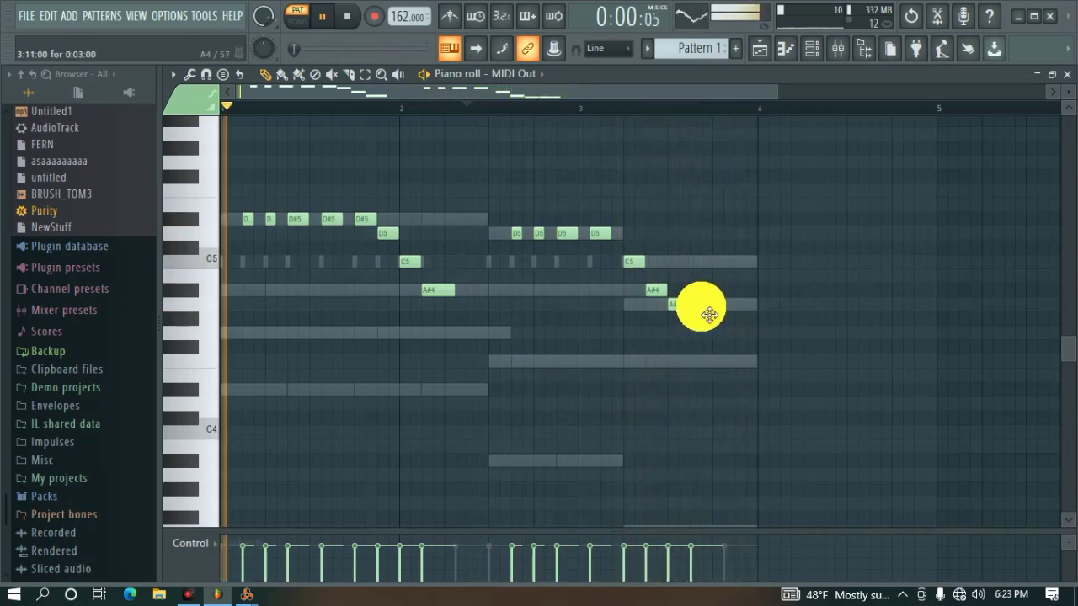
# Change the last three notes of bar 3 to D5 at step 7, C5 at step 9 and D5 at step 11
pyautogui.moveTo(683, 275); pyautogui.dragTo(660, 238)
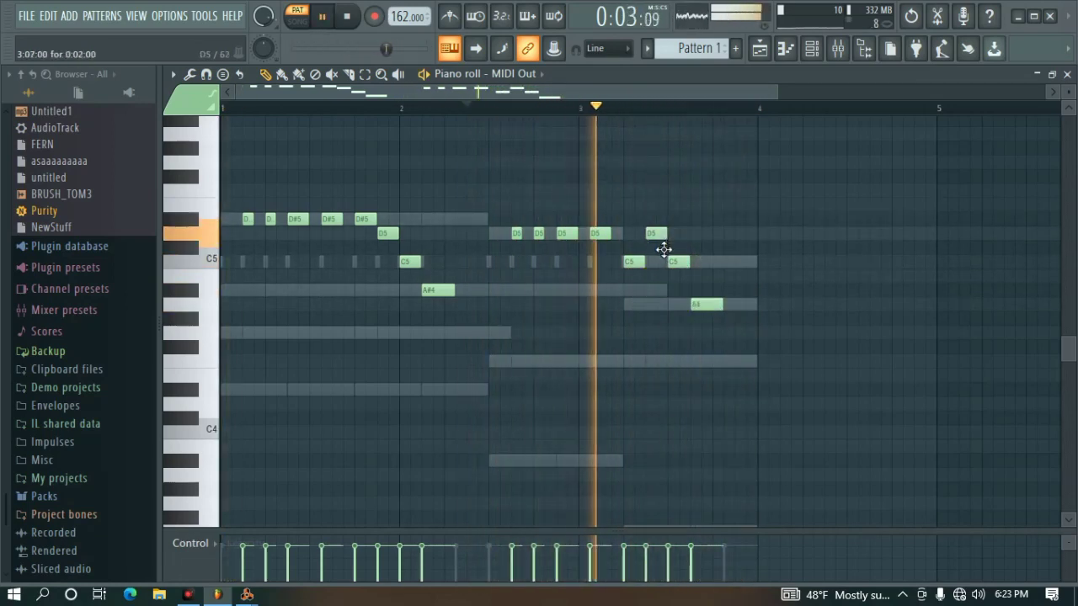
pyautogui.rightClick(712, 299)
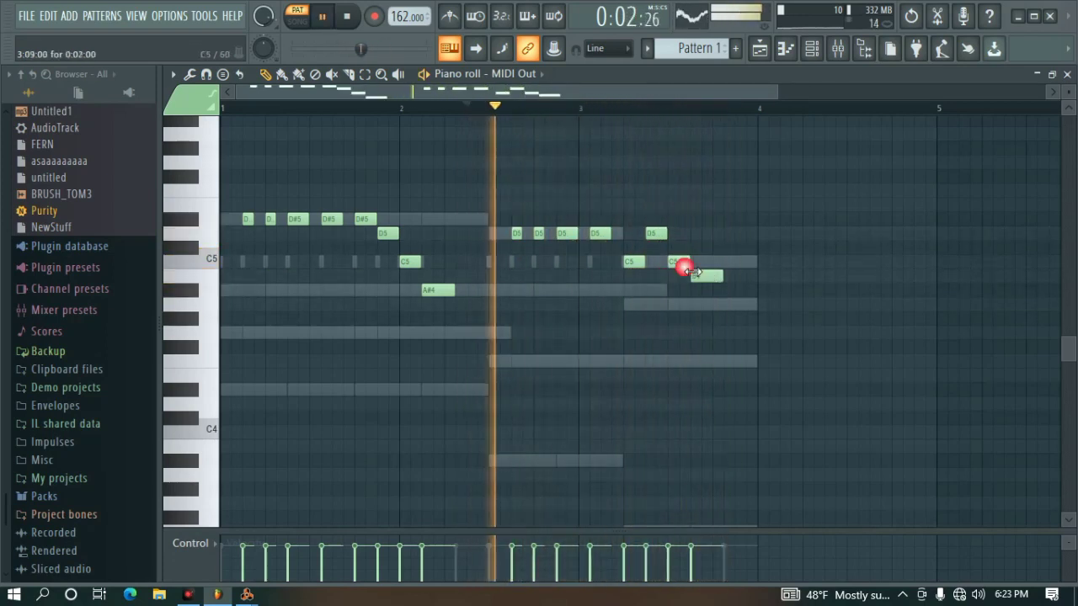
pyautogui.moveTo(691, 271)
pyautogui.mouseDown()
pyautogui.moveTo(698, 277)
pyautogui.moveTo(707, 250)
pyautogui.moveTo(698, 231)
pyautogui.moveTo(707, 236)
pyautogui.mouseUp()
pyautogui.press('space')
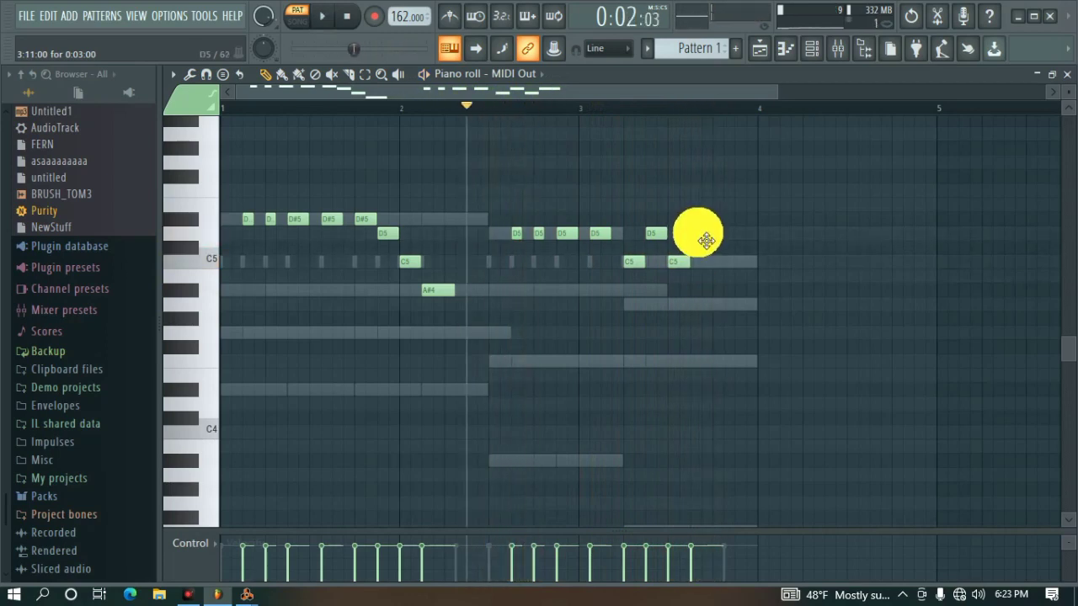
pyautogui.hotkey('ctrl', 's')
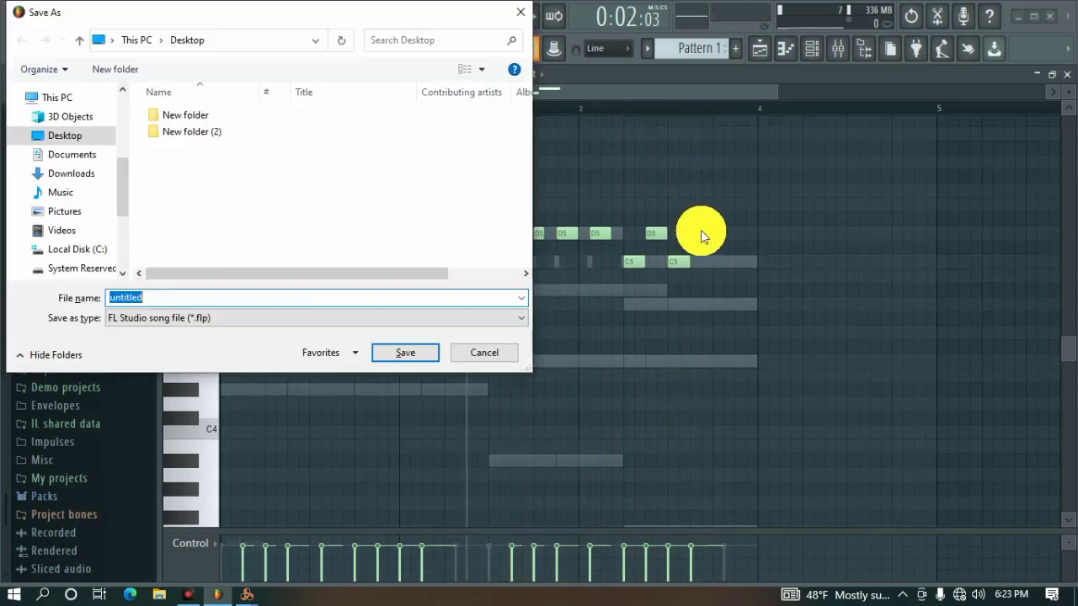
pyautogui.click(520, 12)
pyautogui.press('space')
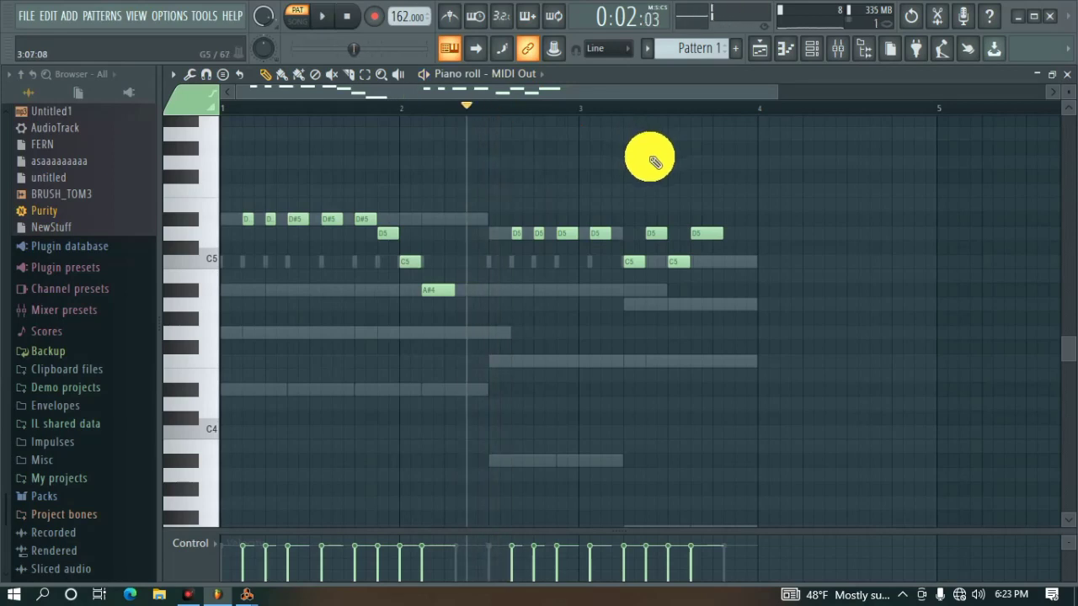
# Change the bar 3 notes to D5 at step 9 and C5 at step 11, and transpose the whole melody up one octave
pyautogui.press('space')
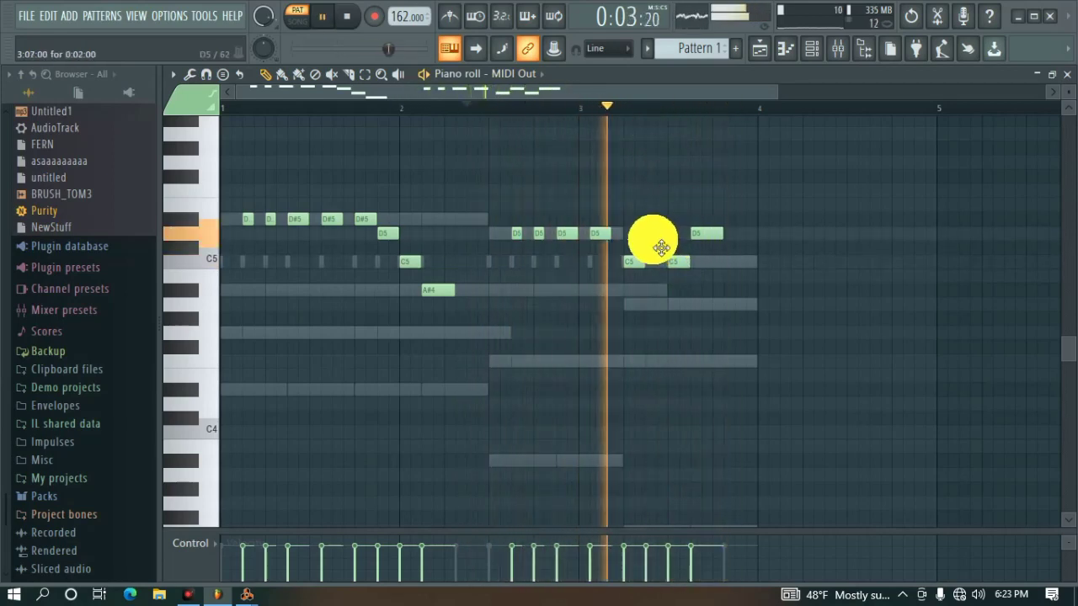
pyautogui.moveTo(677, 261); pyautogui.dragTo(680, 232)
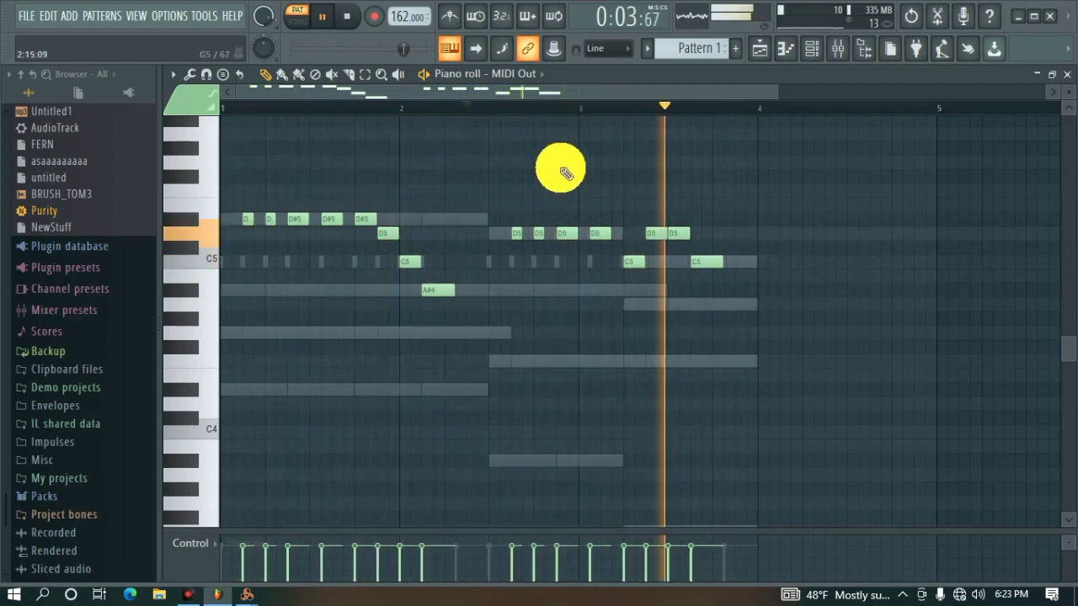
pyautogui.press('space')
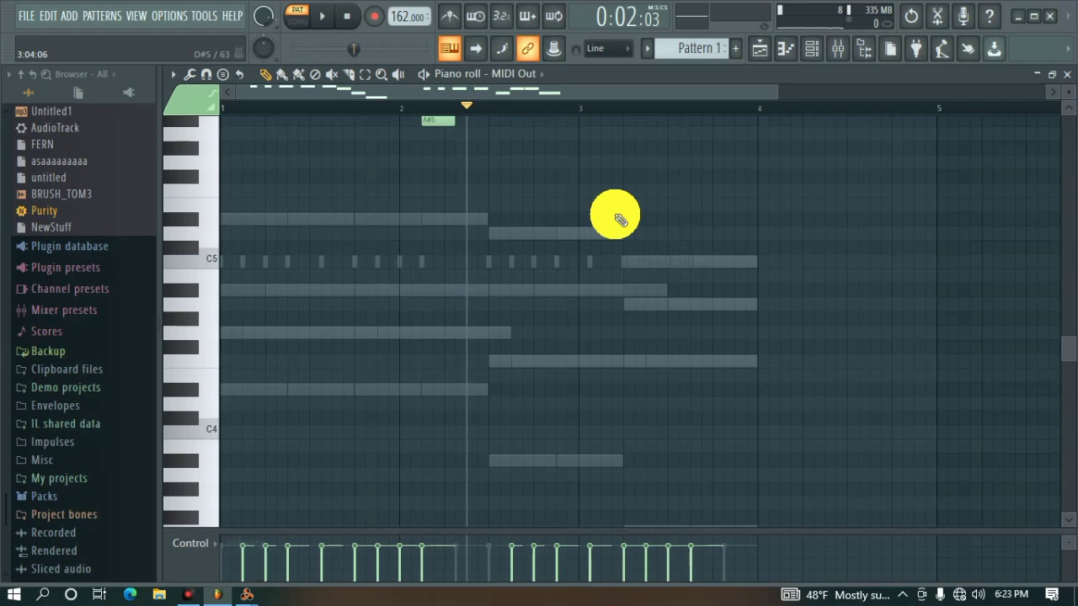
# Show Channel pitch in the control lane and lengthen the D6 notes at step 15 of bar 2 and step 2 of bar 3 to three steps
pyautogui.click(722, 553)
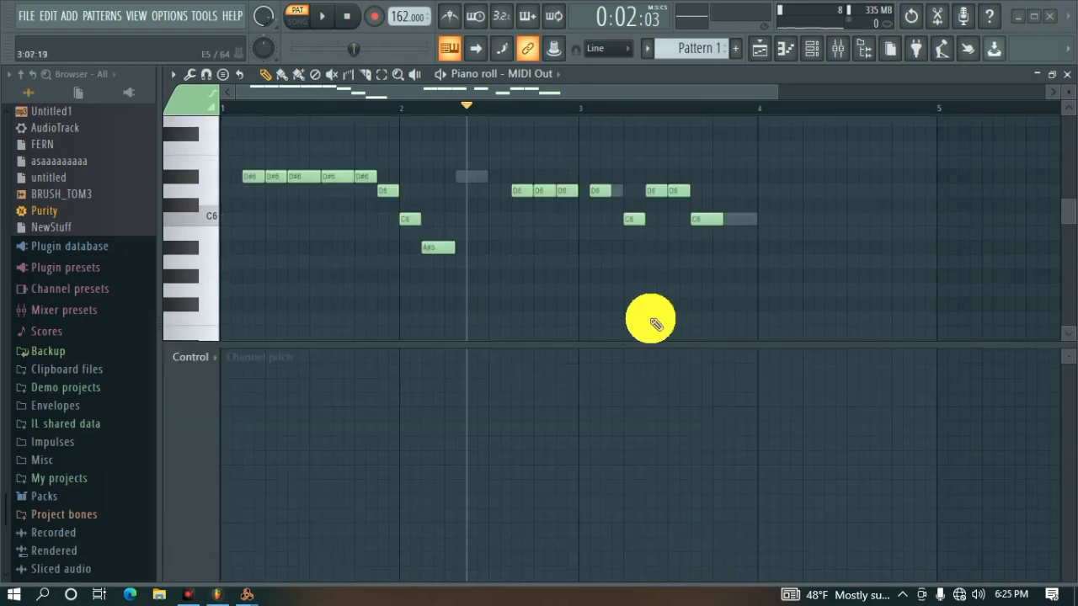
pyautogui.press('space')
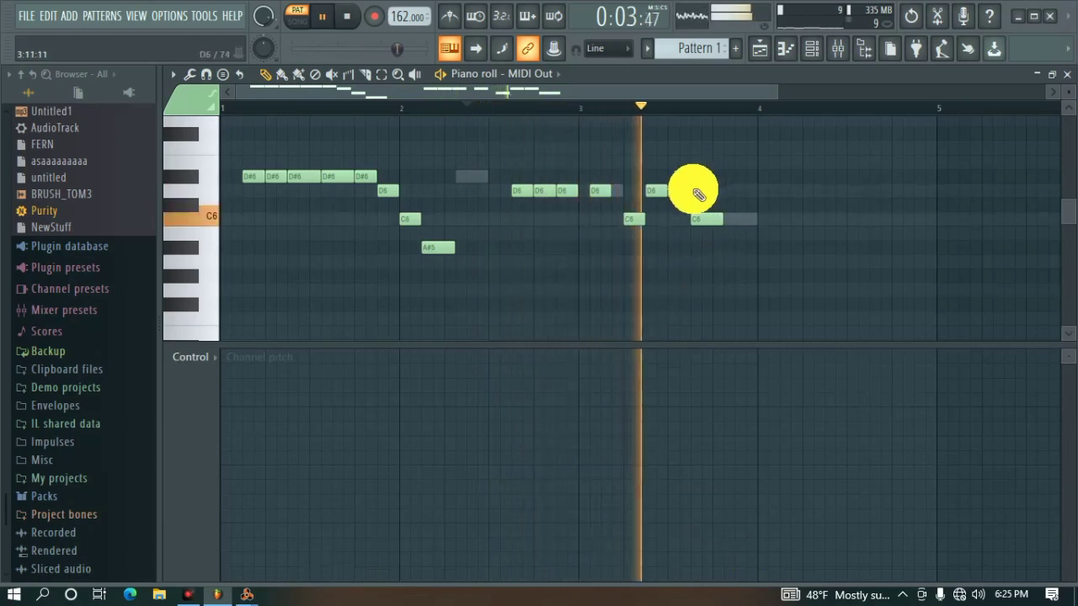
pyautogui.press('space')
pyautogui.press('space')
pyautogui.press('space')
pyautogui.press('space')
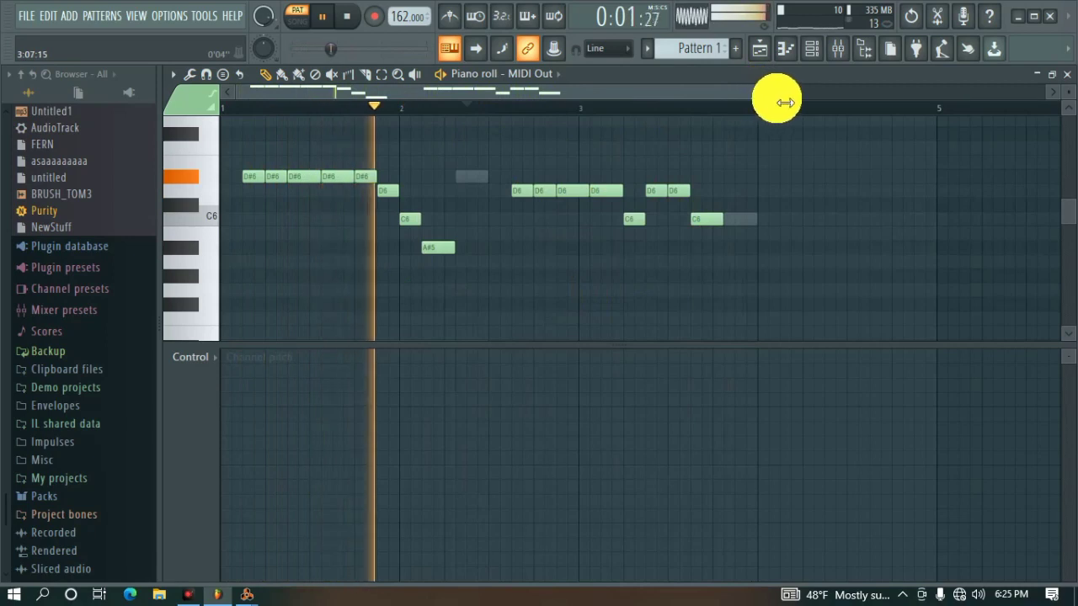
# Draw a short rising channel pitch slide from the lane's minimum at the first melody note, step 3 of bar 1, and audition it
pyautogui.moveTo(775, 99); pyautogui.dragTo(642, 144)
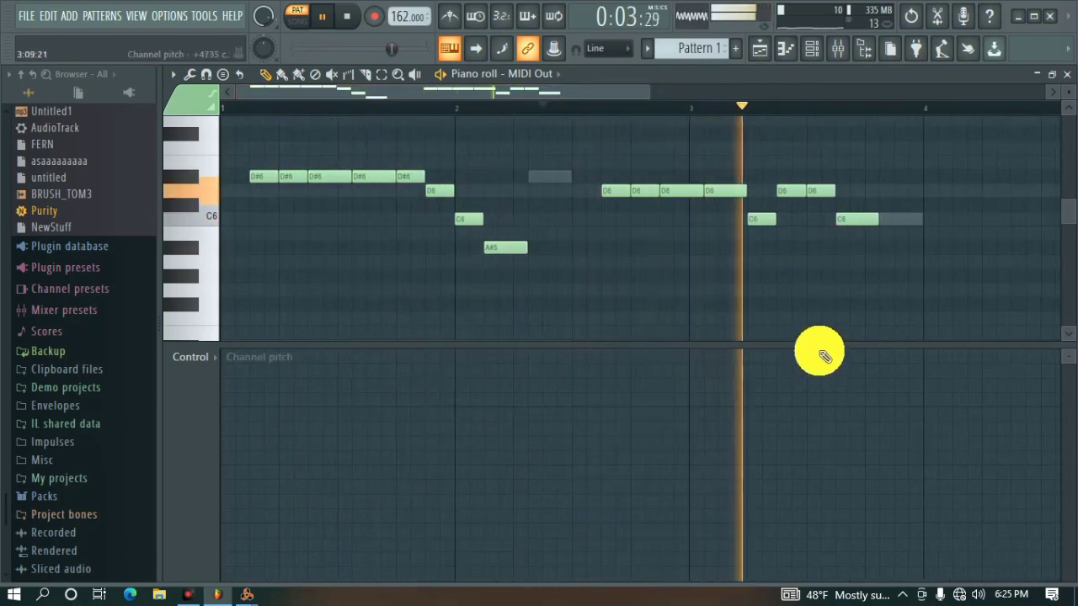
pyautogui.press('space')
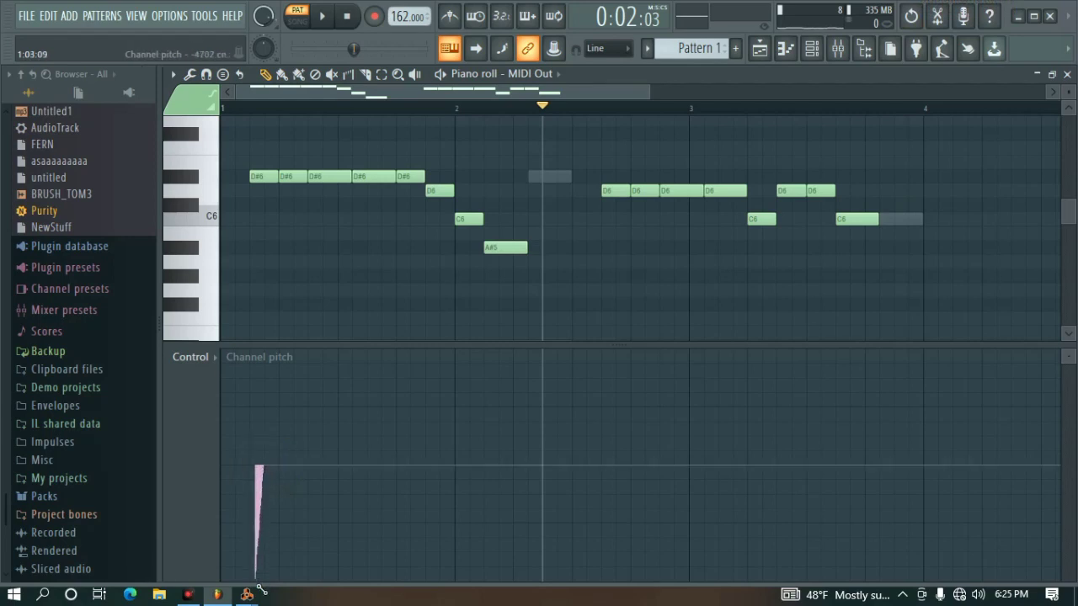
pyautogui.press('space')
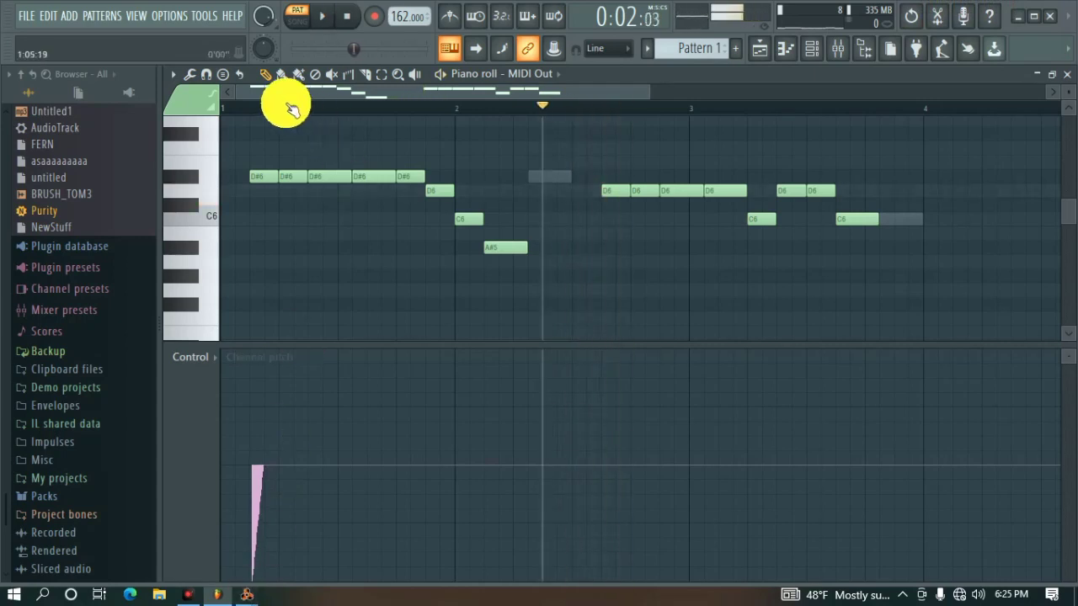
pyautogui.click(225, 108)
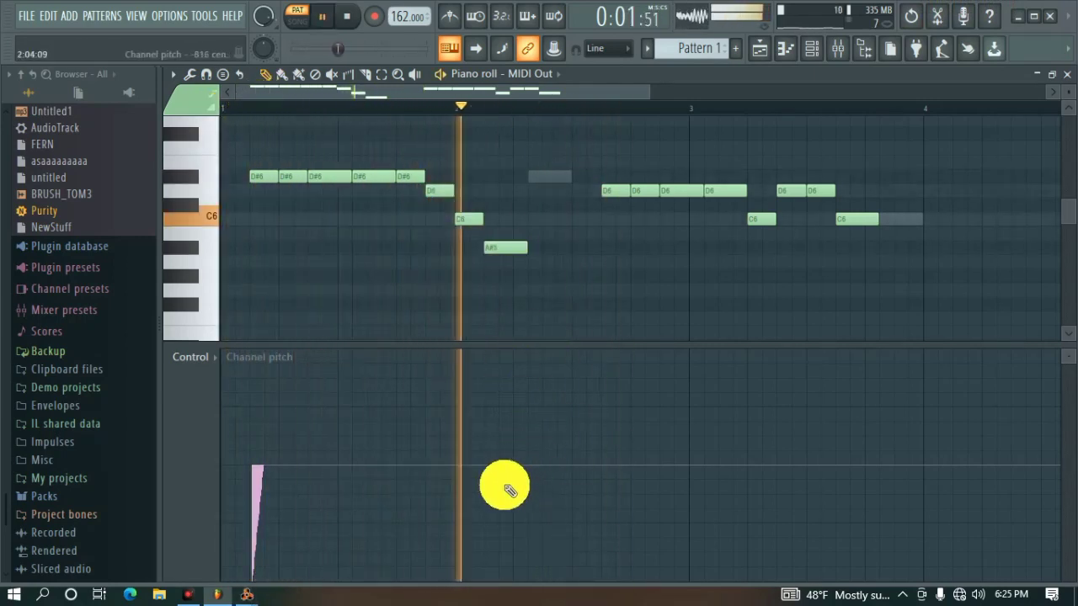
pyautogui.press('space')
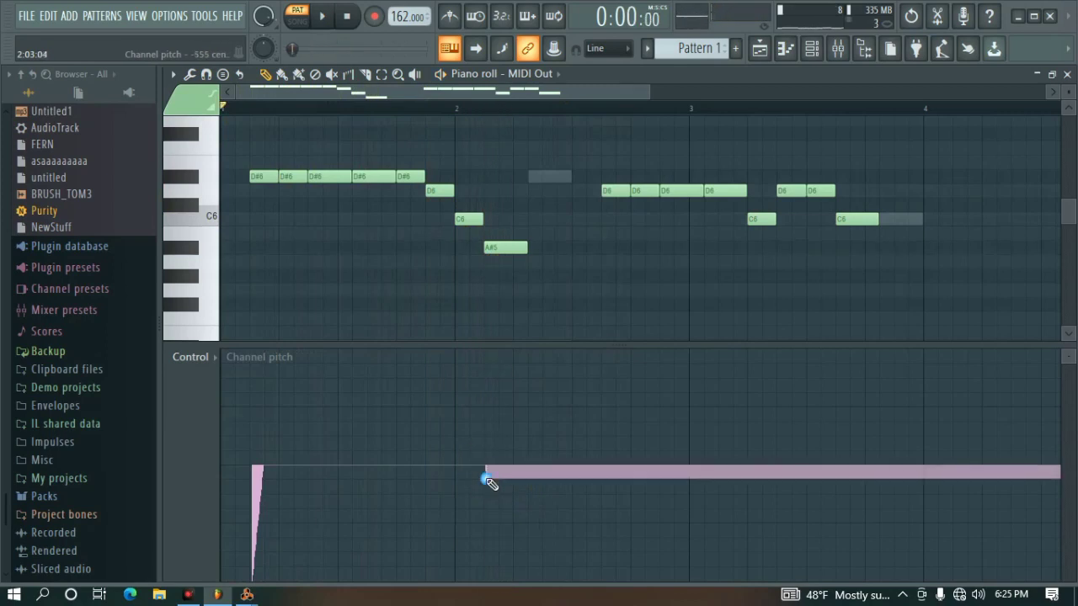
# Draw a steep pitch slide from -4800 cents at the A#5 note in bar 2 and lengthen that note to four steps
pyautogui.hotkey('ctrl', 'z')
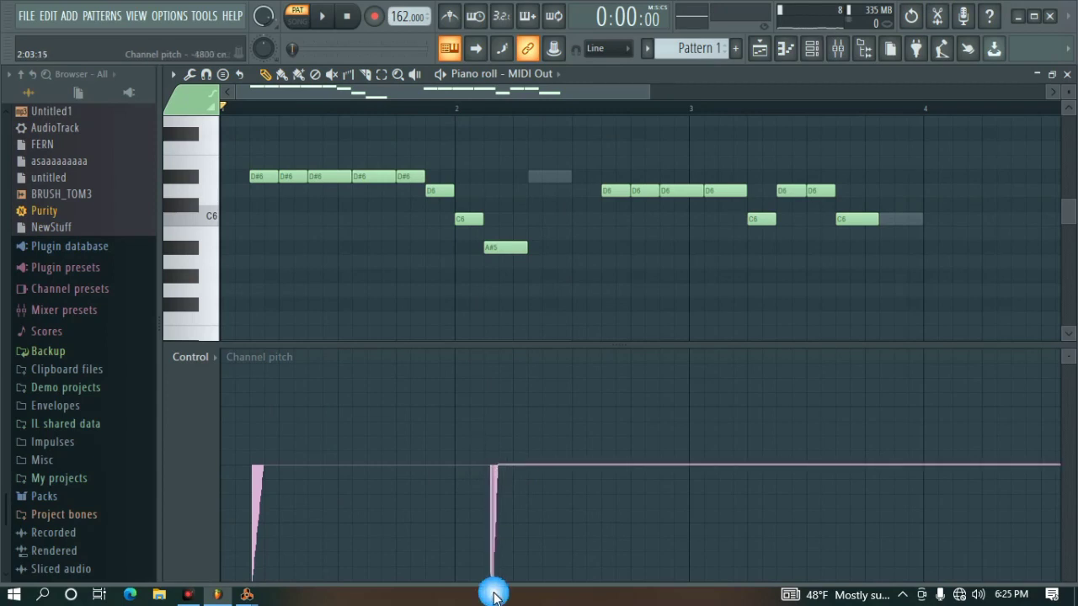
pyautogui.press('space')
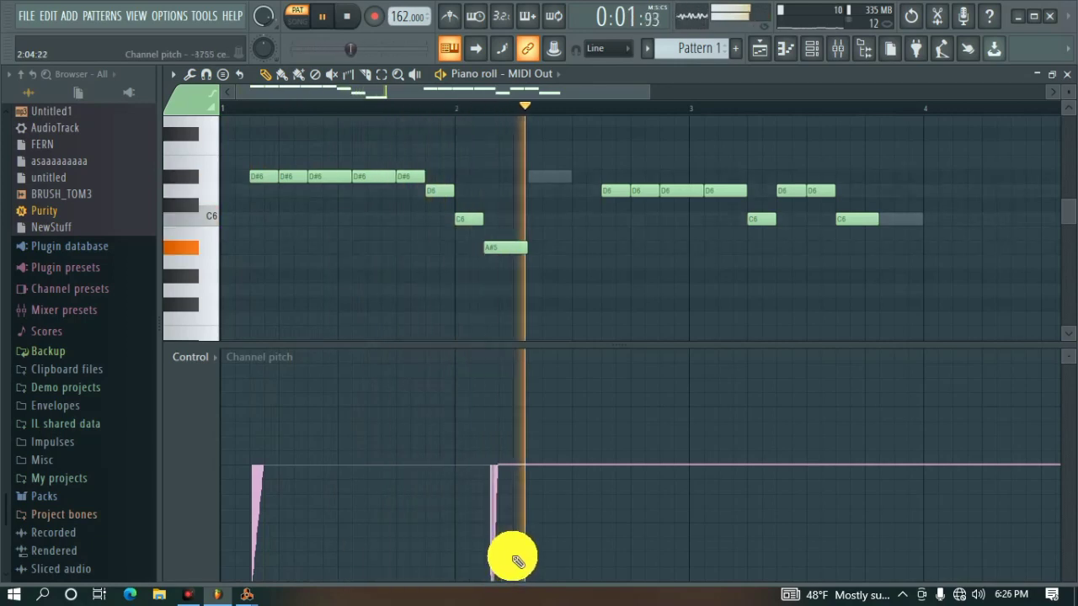
pyautogui.moveTo(526, 248); pyautogui.dragTo(555, 273)
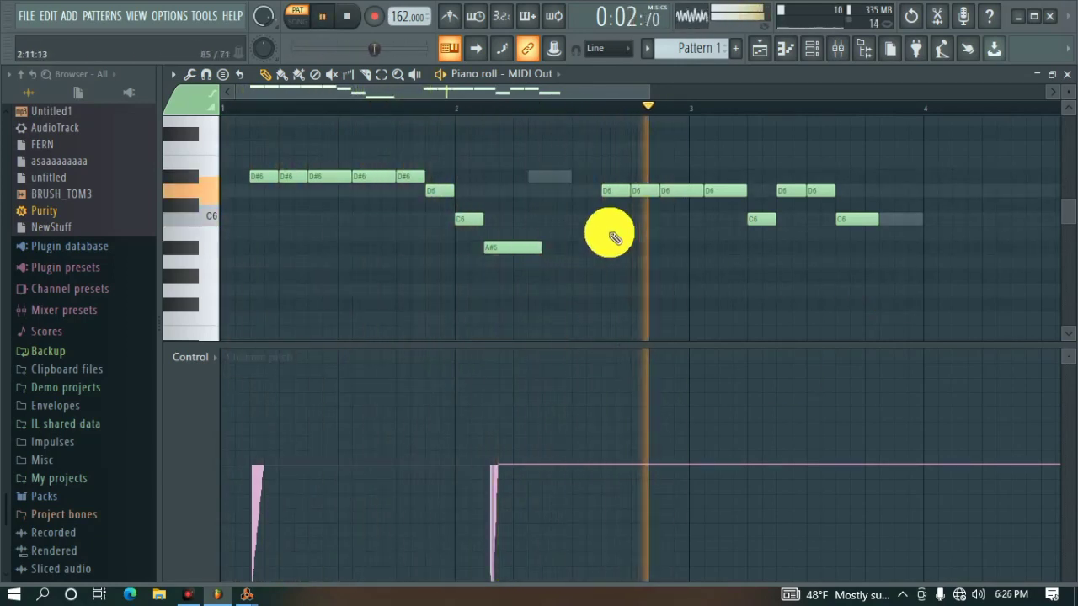
pyautogui.press('space')
pyautogui.press('space')
pyautogui.press('space')
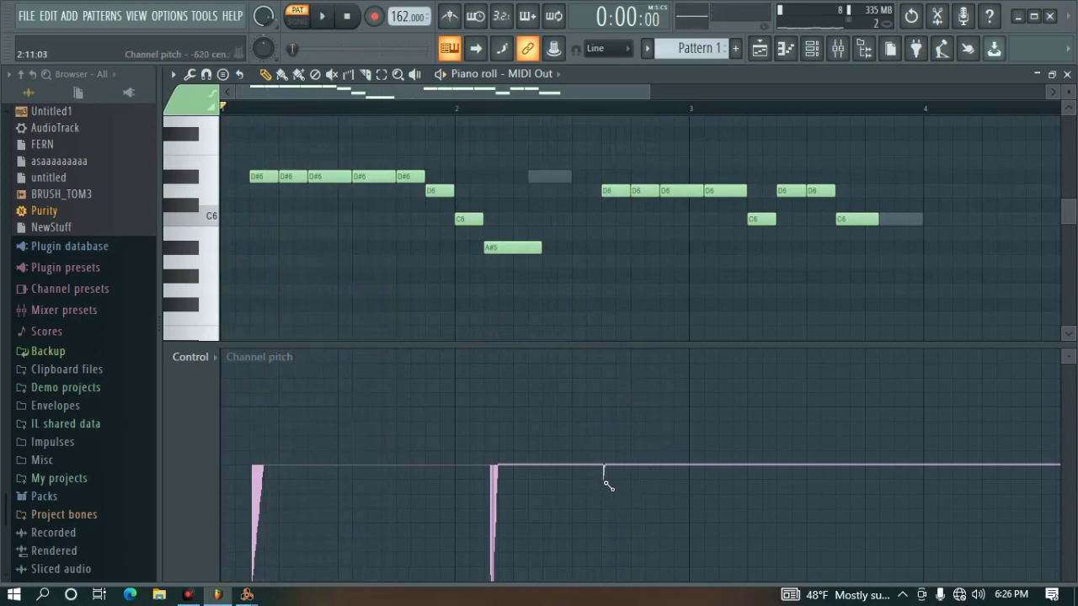
# Draw rising pitch slides from -4800 cents at step 11 of bars 2 and 3, and lengthen the closing C6 to four steps
pyautogui.moveTo(609, 530); pyautogui.dragTo(614, 589)
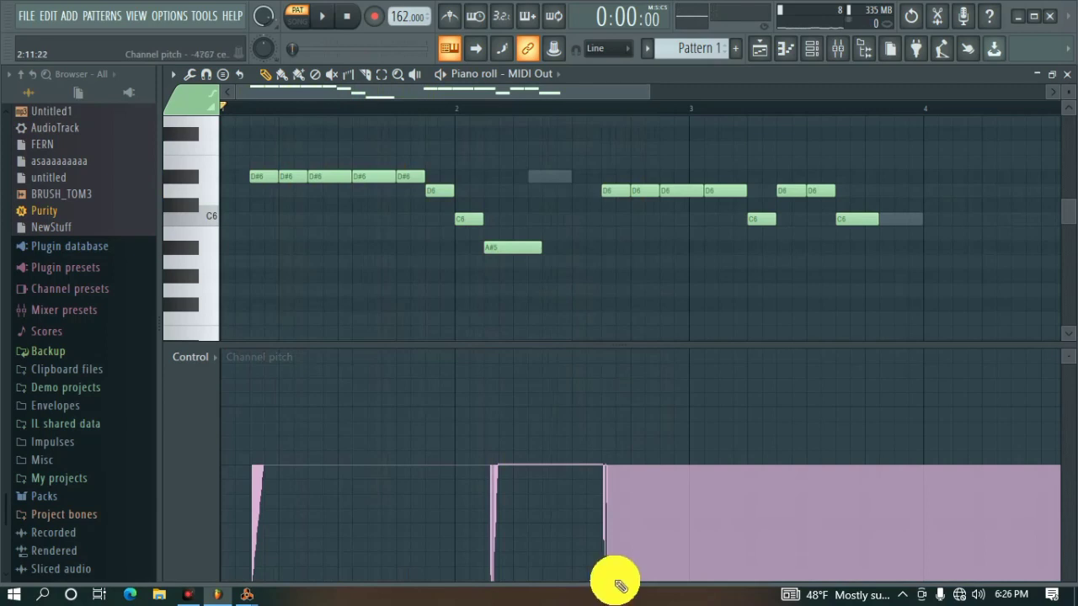
pyautogui.hotkey('ctrl', 'z')
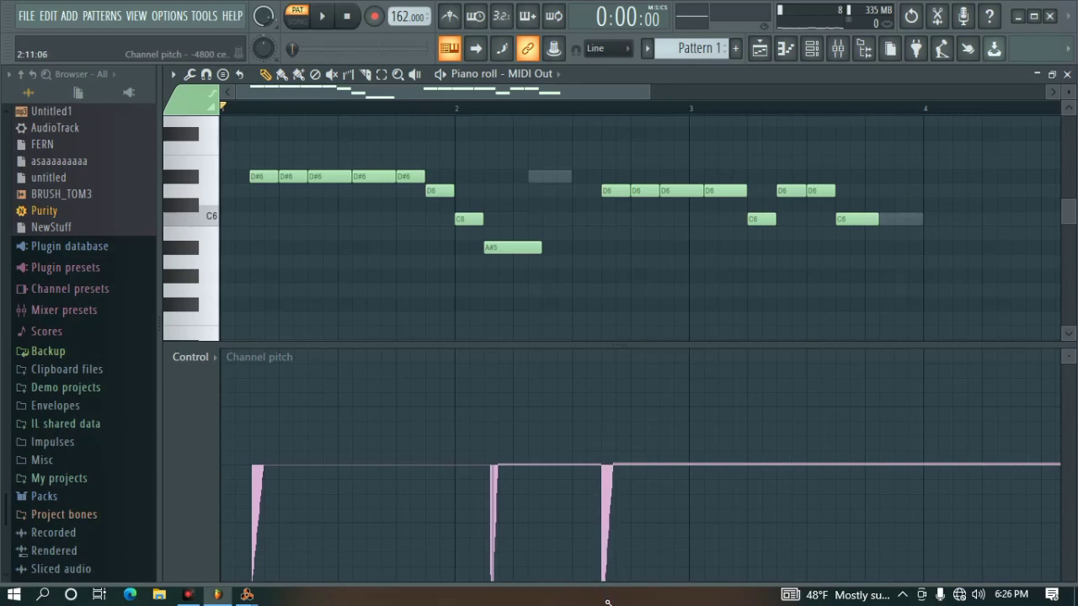
pyautogui.press('space')
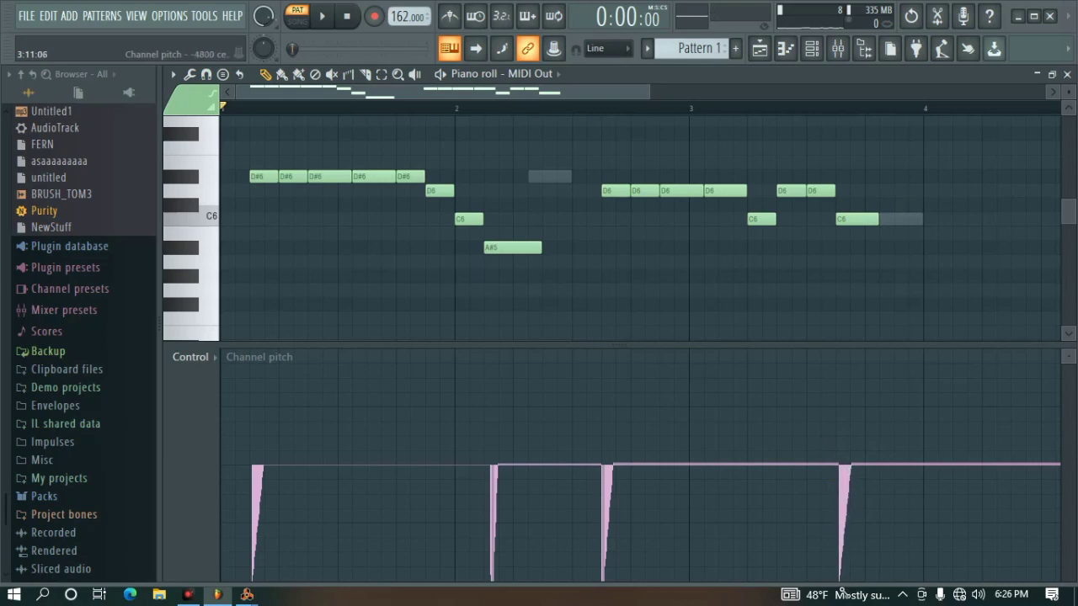
pyautogui.press('space')
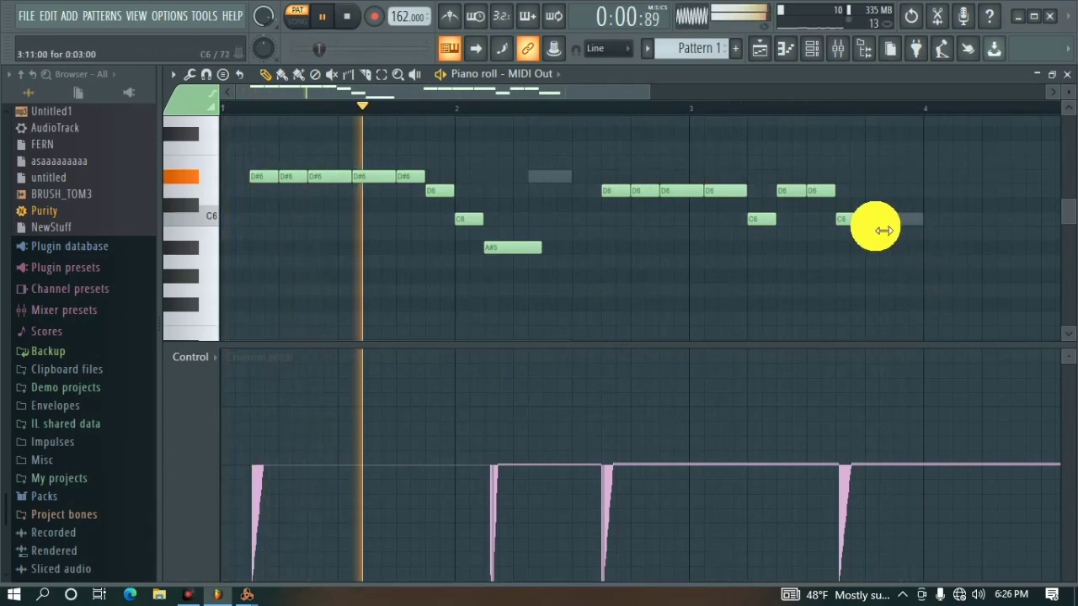
pyautogui.moveTo(886, 239); pyautogui.dragTo(893, 244)
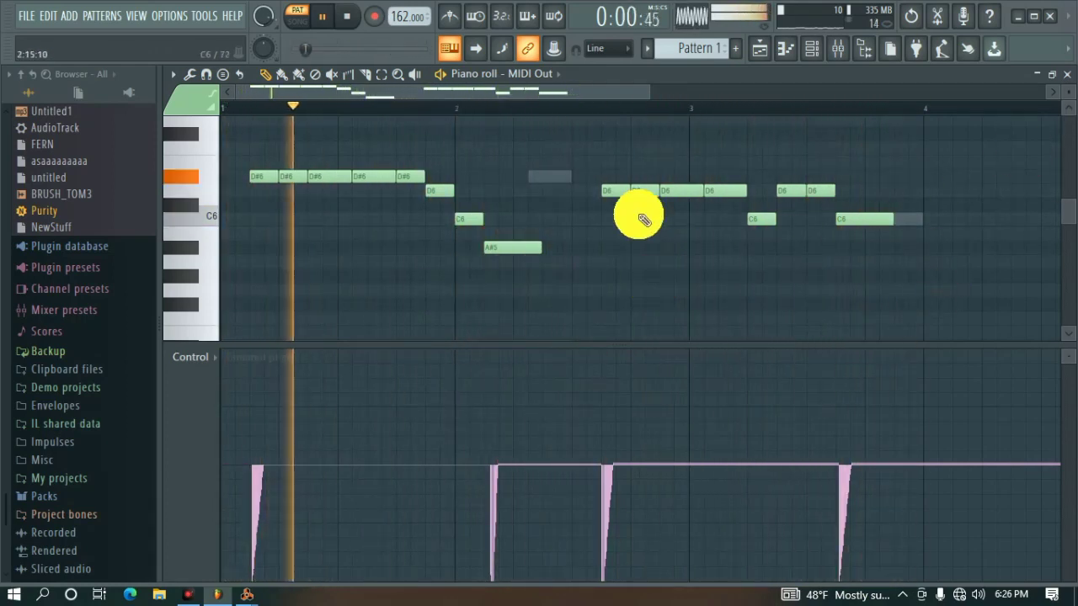
# Raise the second melody note, at step 5 of bar 1, to G6 and check it in playback
pyautogui.scroll(2, 686, 240)
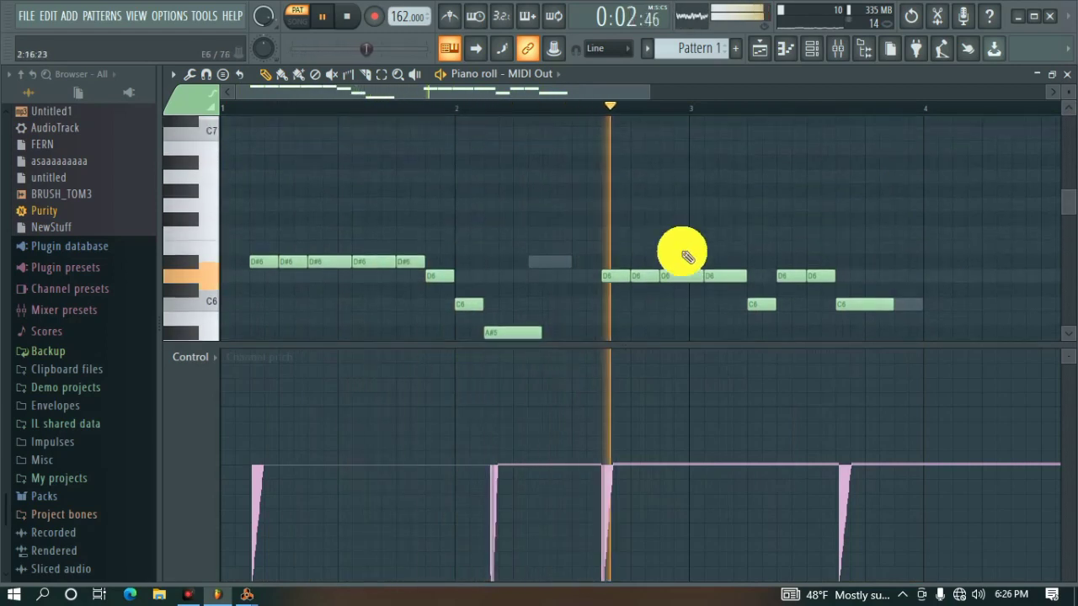
pyautogui.press('space')
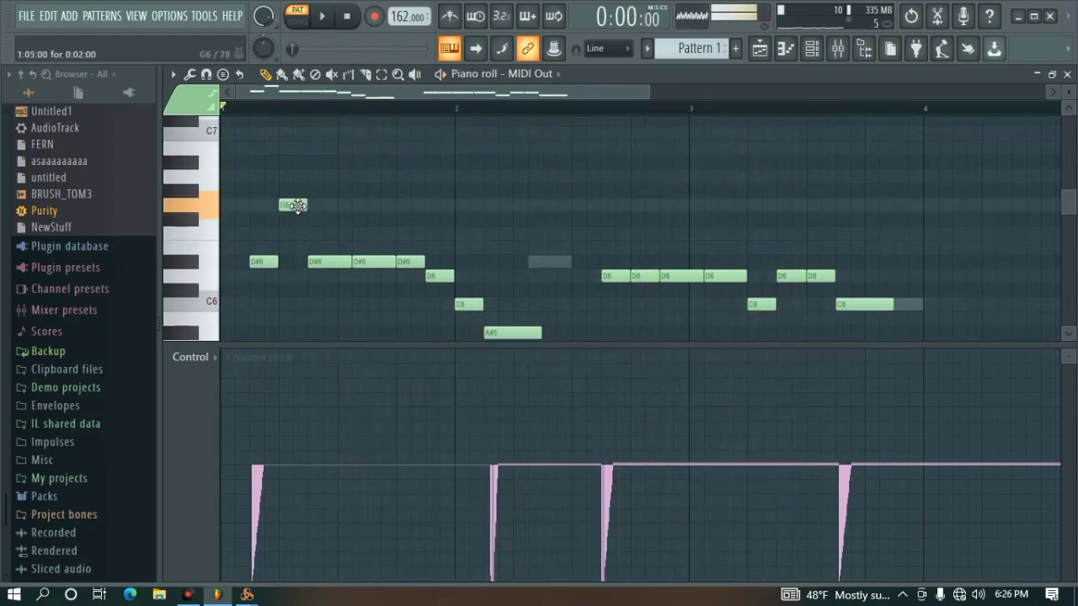
pyautogui.moveTo(295, 186); pyautogui.dragTo(313, 242)
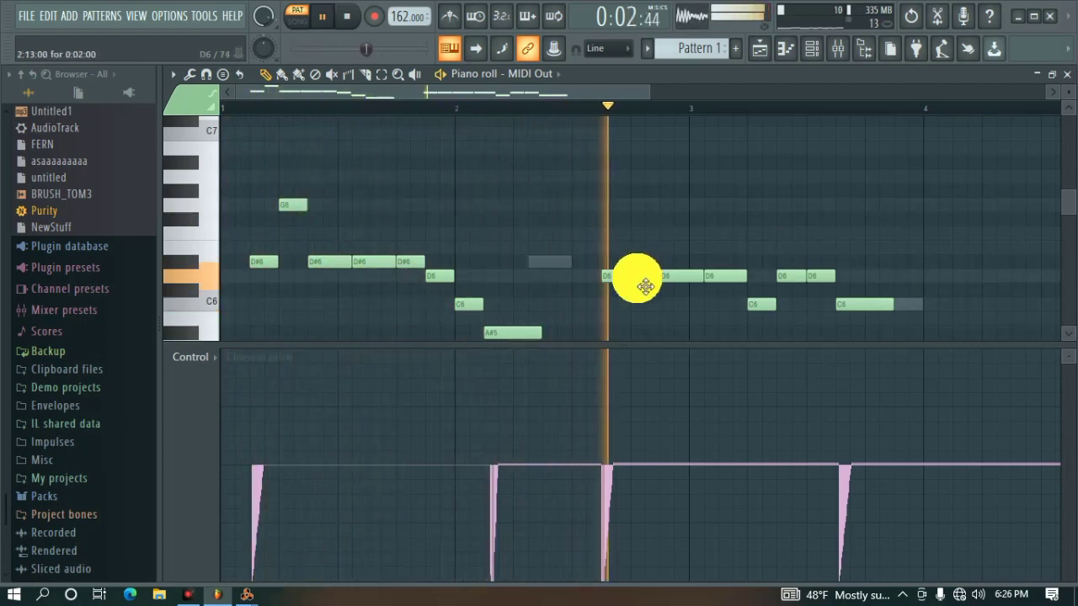
# Raise the D6 notes at steps 13 and 15 of bar 2 to F6, replaying from the middle of bar 2
pyautogui.press('space')
pyautogui.moveTo(647, 248); pyautogui.dragTo(620, 236)
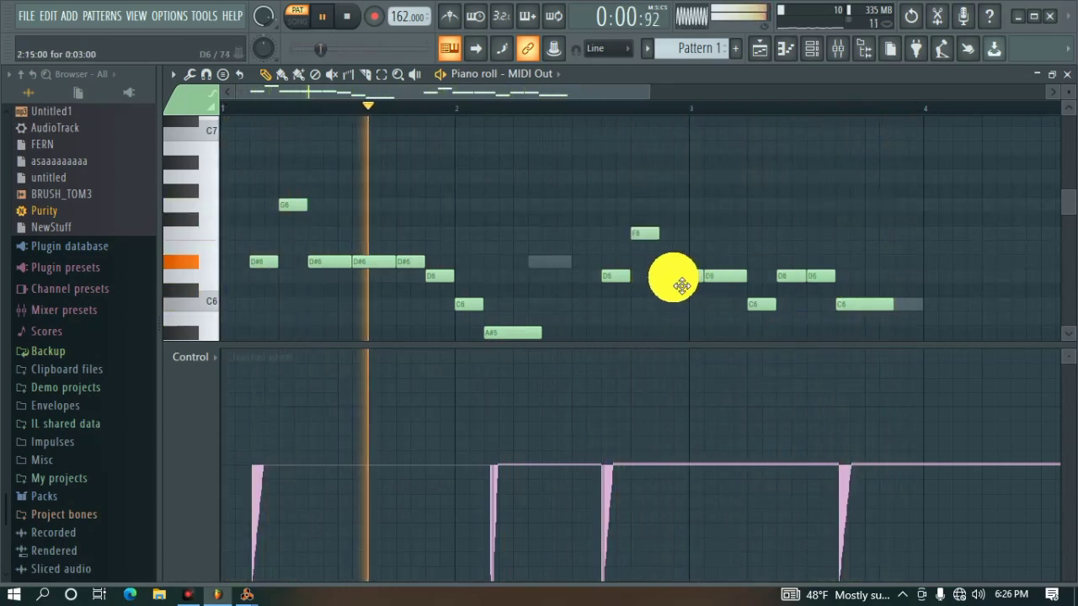
pyautogui.moveTo(681, 278); pyautogui.dragTo(687, 212)
pyautogui.rightClick(687, 212)
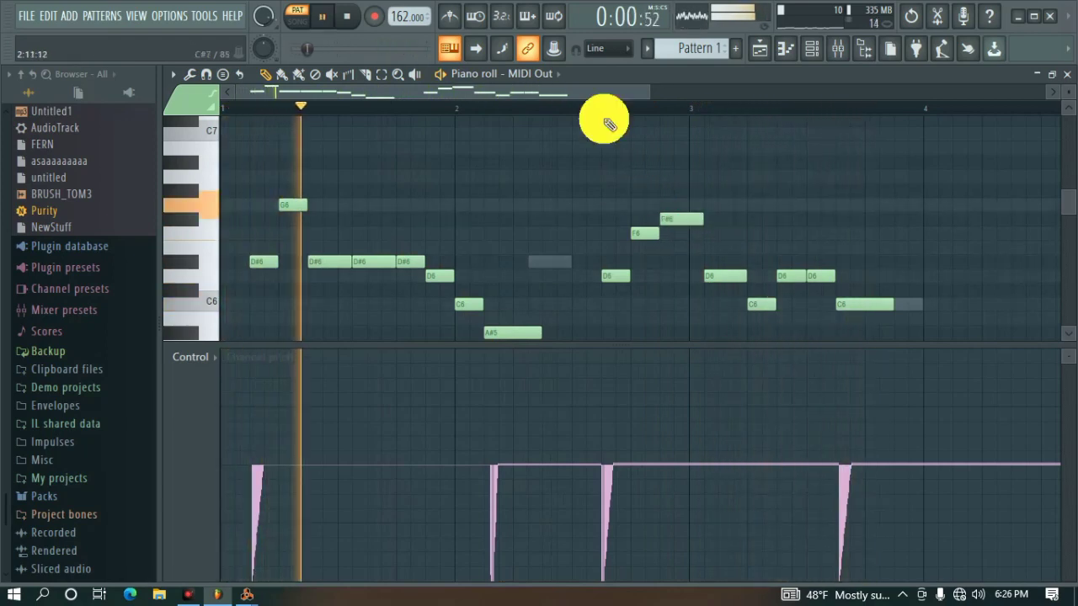
pyautogui.click(588, 107)
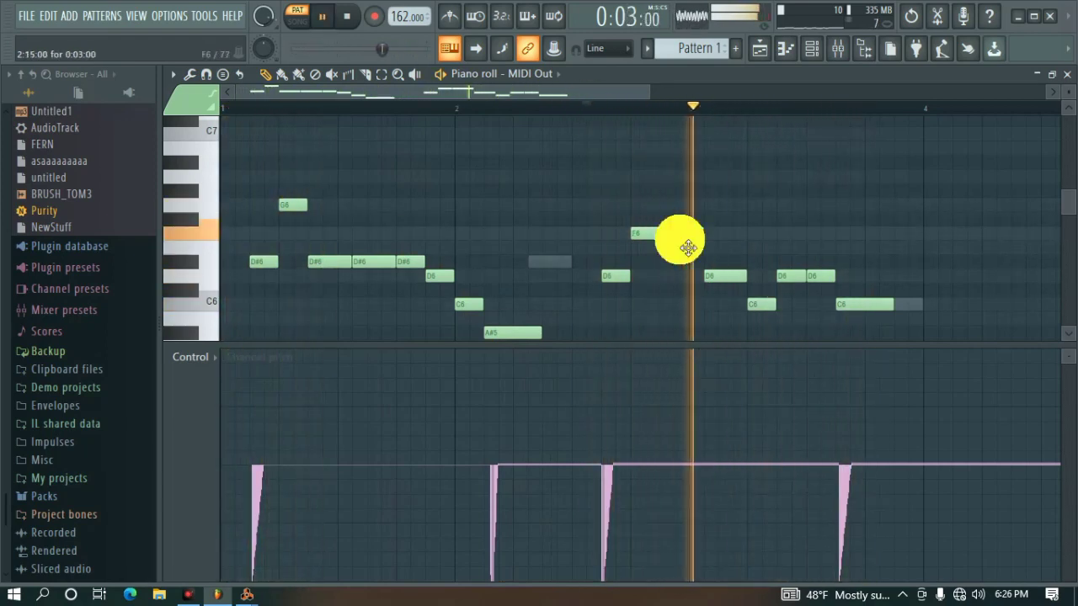
# Try D#6 and E6 for the note at step 2 of bar 3, and return it to D6
pyautogui.click(725, 260)
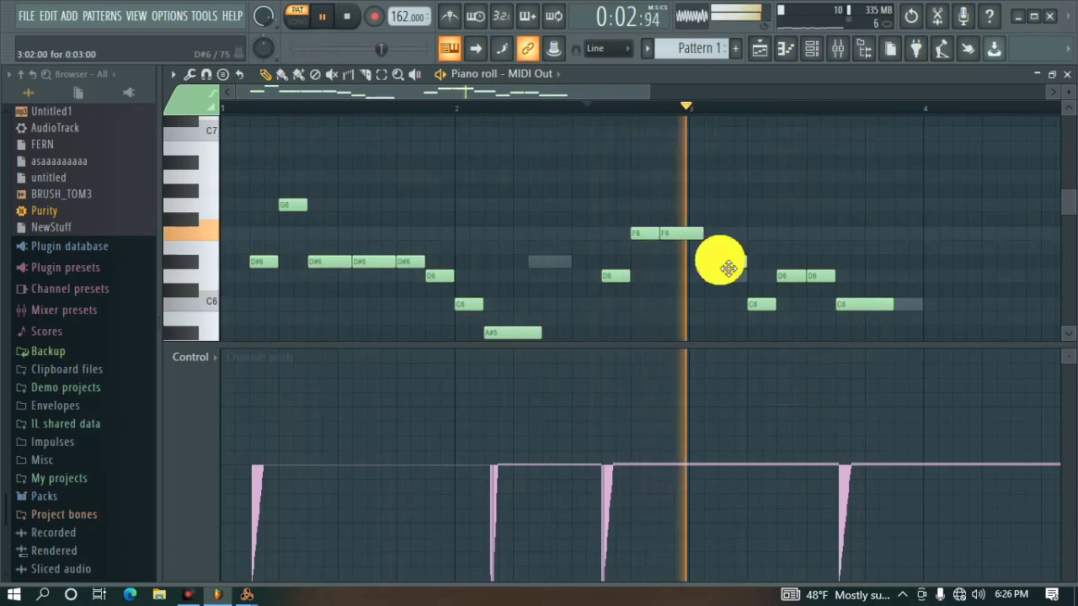
pyautogui.press('space')
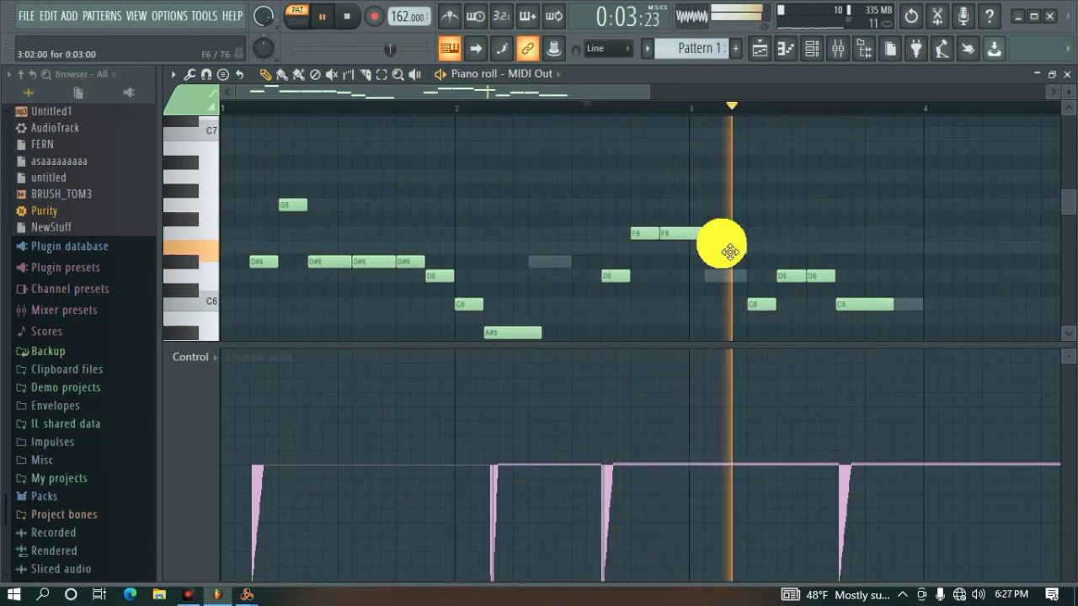
pyautogui.press('space')
pyautogui.moveTo(730, 251); pyautogui.dragTo(729, 269)
pyautogui.press('space')
pyautogui.press('space')
# Try A#6 for the note at step 15 of bar 2 during playback, and return it to F6
pyautogui.moveTo(692, 233); pyautogui.dragTo(692, 163)
pyautogui.press('space')
pyautogui.press('space')
pyautogui.press('space')
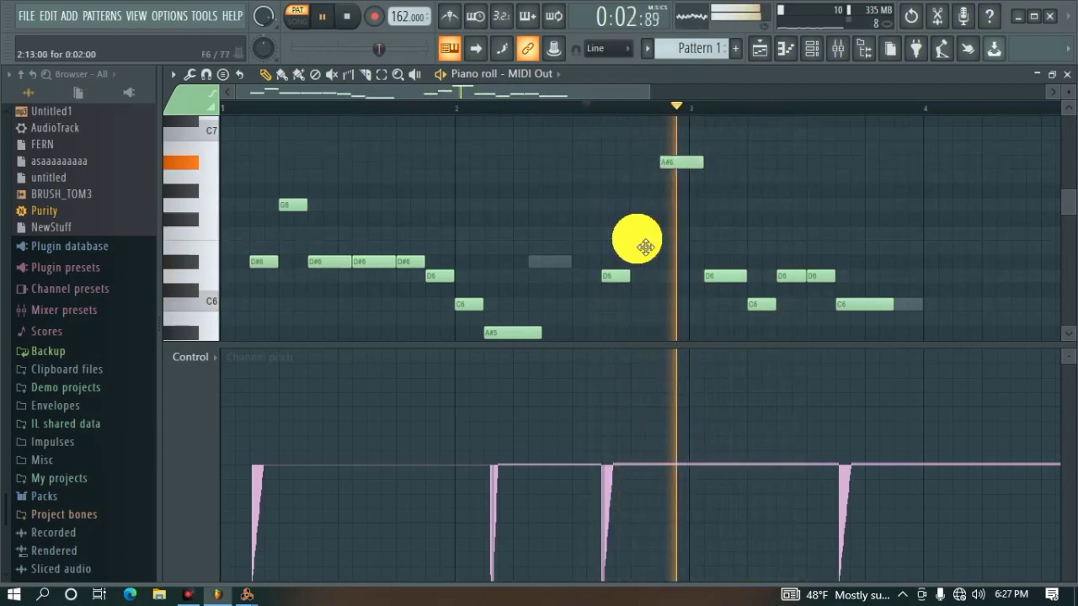
pyautogui.rightClick(688, 164)
pyautogui.moveTo(685, 162); pyautogui.dragTo(688, 229)
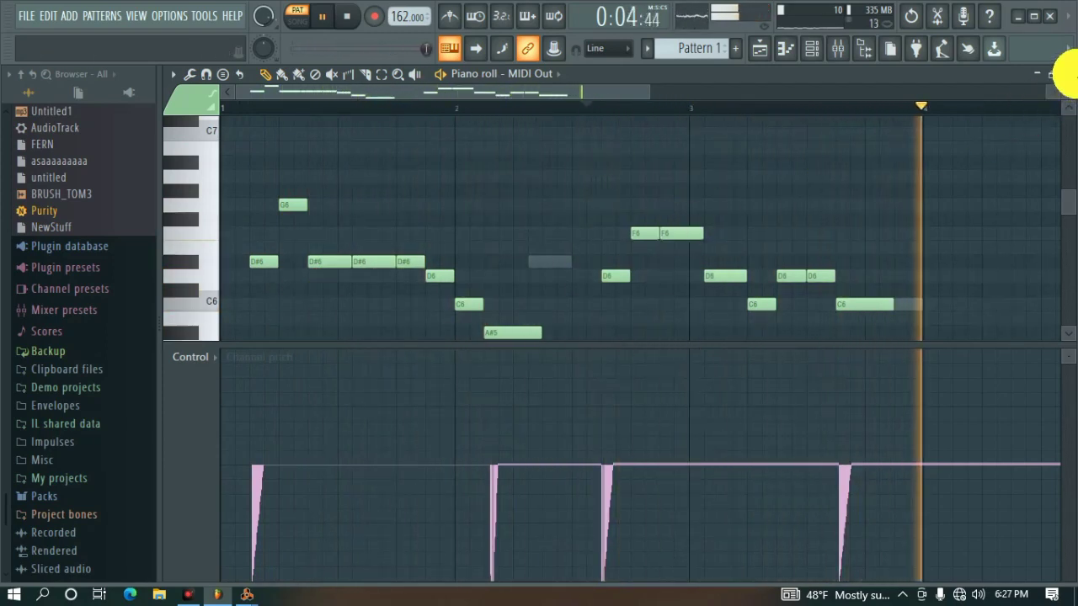
# Close the piano roll and listen to the complete pattern with all channels in the channel rack
pyautogui.click(1067, 75)
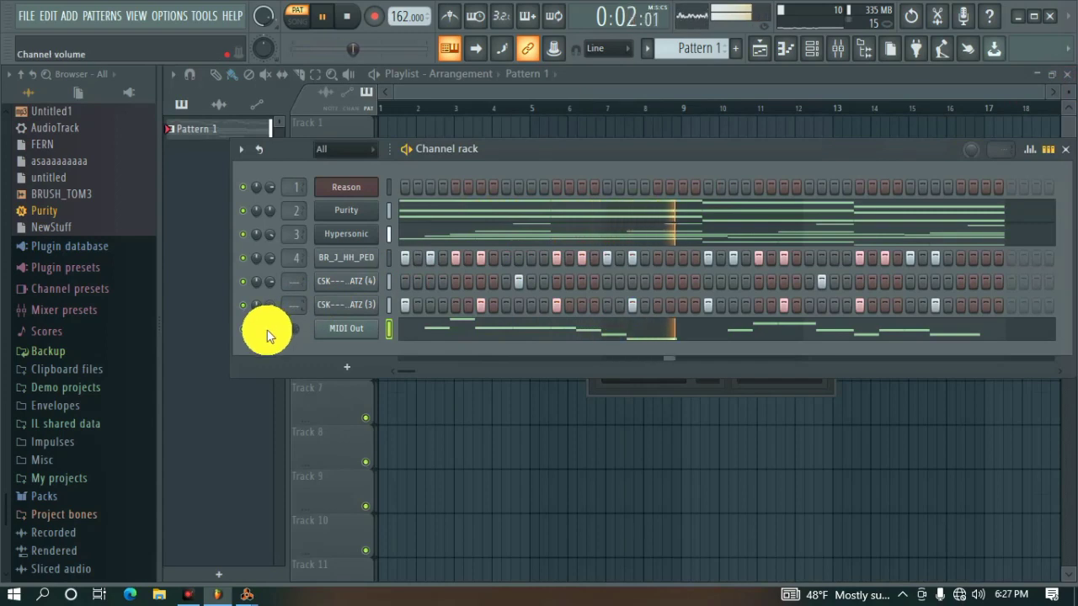
pyautogui.press('space')
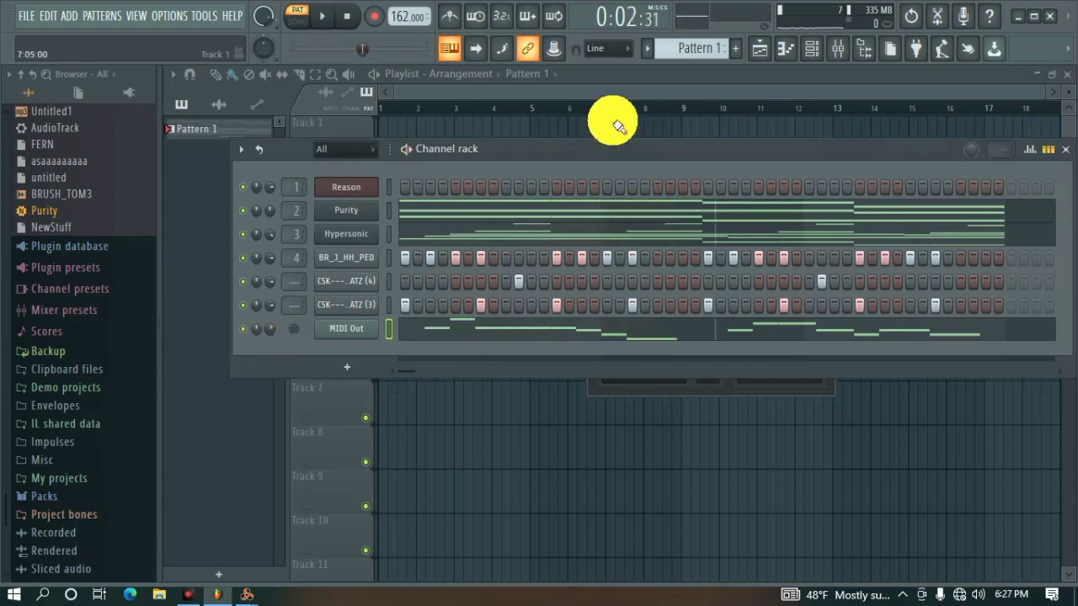
pyautogui.press('space')
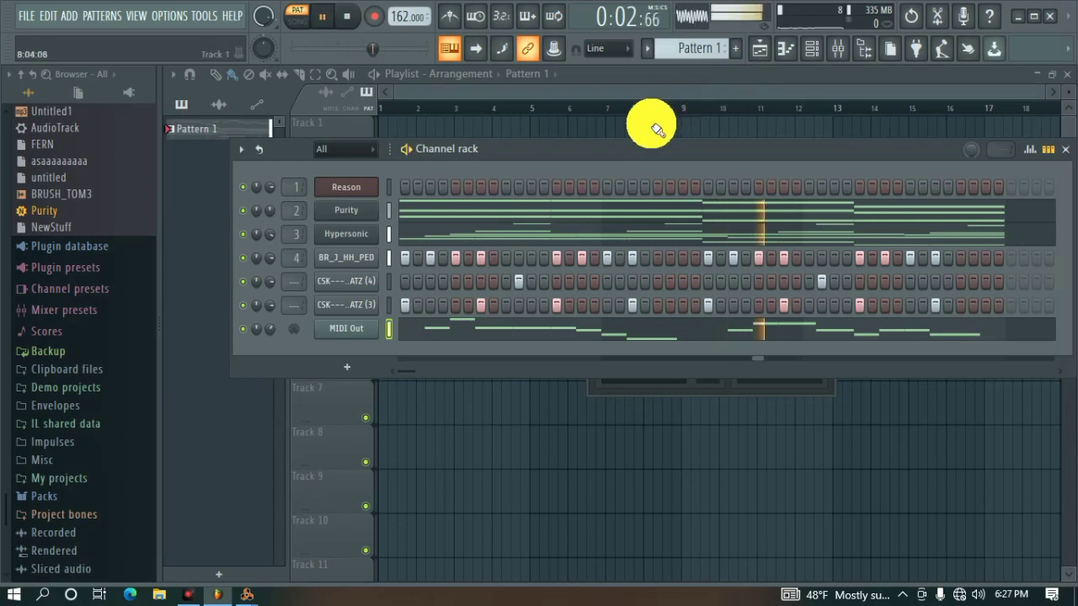
pyautogui.press('space')
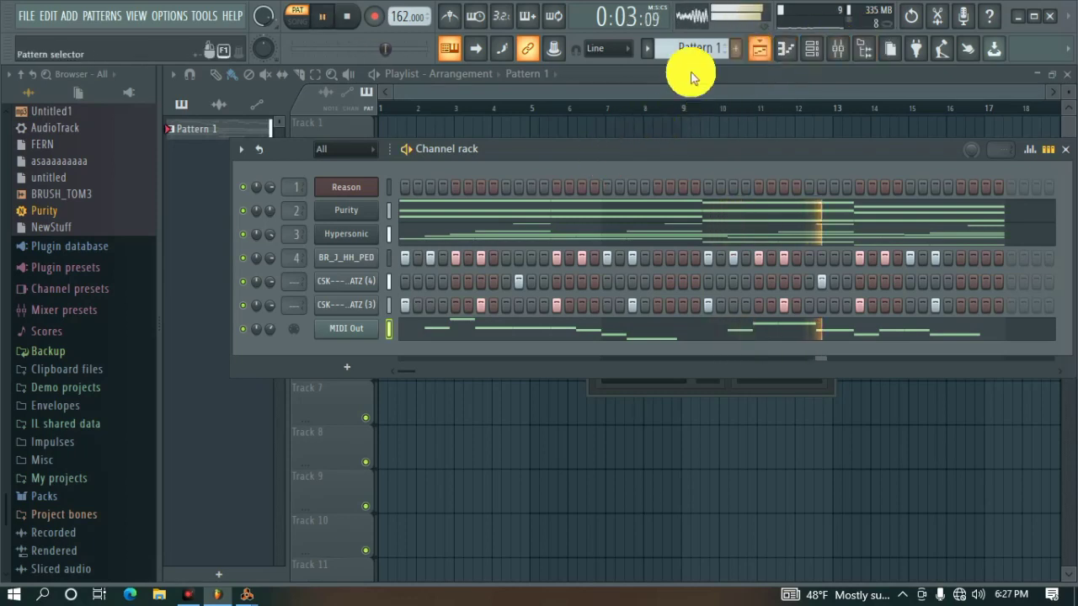
pyautogui.press('space')
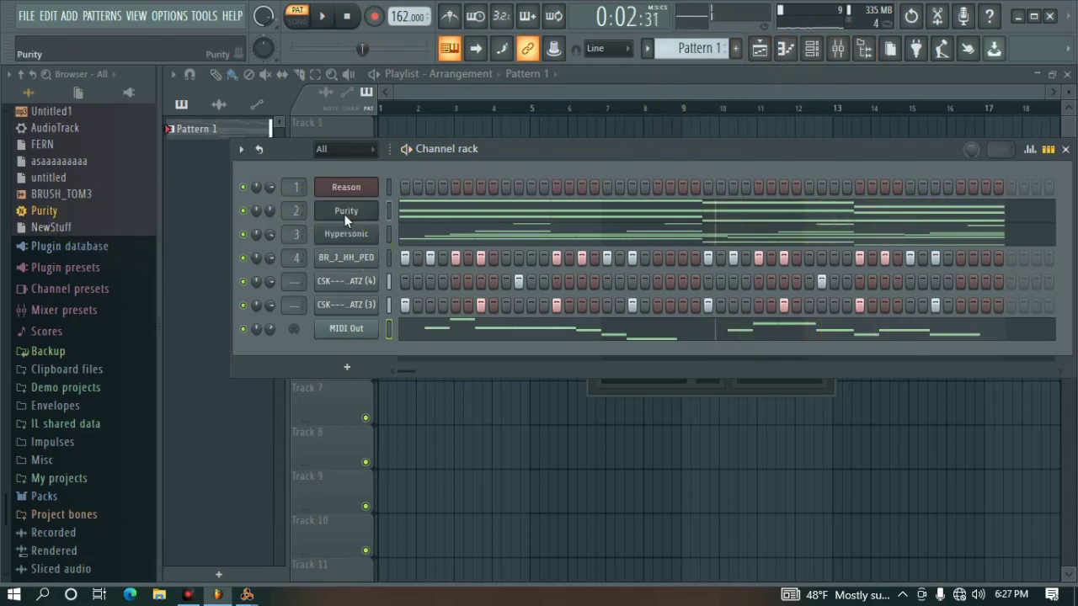
# Copy the Purity channel's chord notes and add a second Purity instrument to the channel rack
pyautogui.rightClick(346, 211)
pyautogui.click(558, 225)
pyautogui.click(355, 368)
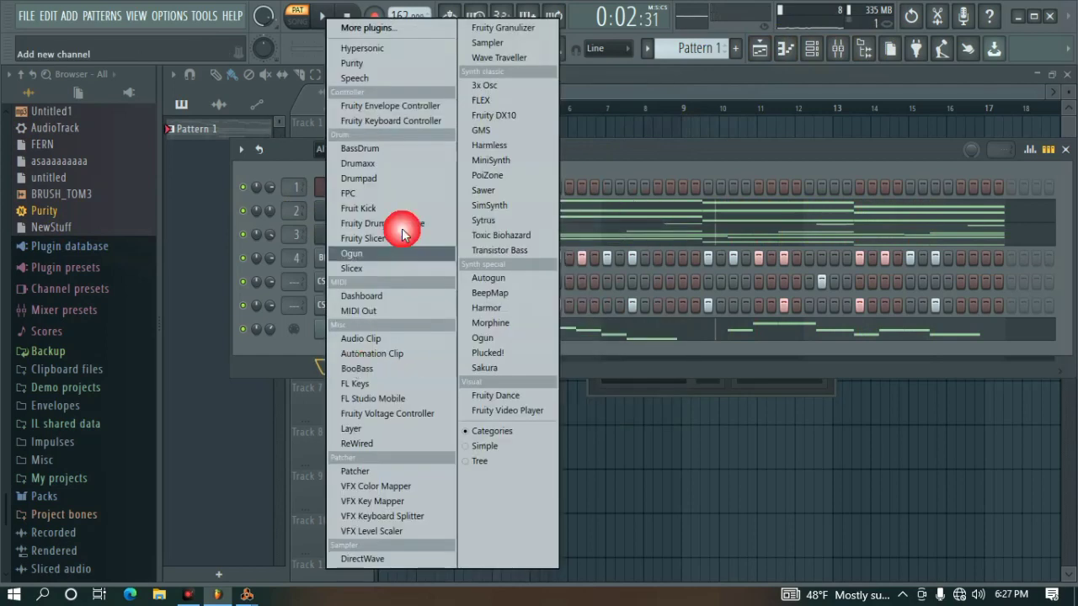
pyautogui.click(362, 65)
pyautogui.moveTo(559, 291); pyautogui.dragTo(466, 163)
# Load the Simple Tri preset from the Bass Synth category in the new Purity instrument and close its window
pyautogui.click(577, 513)
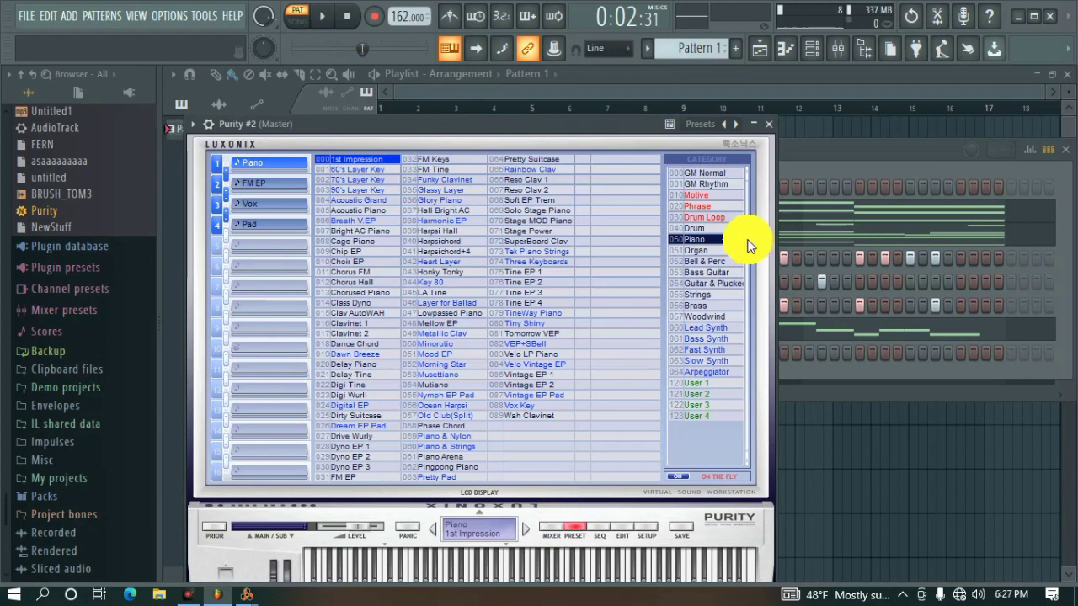
pyautogui.click(716, 286)
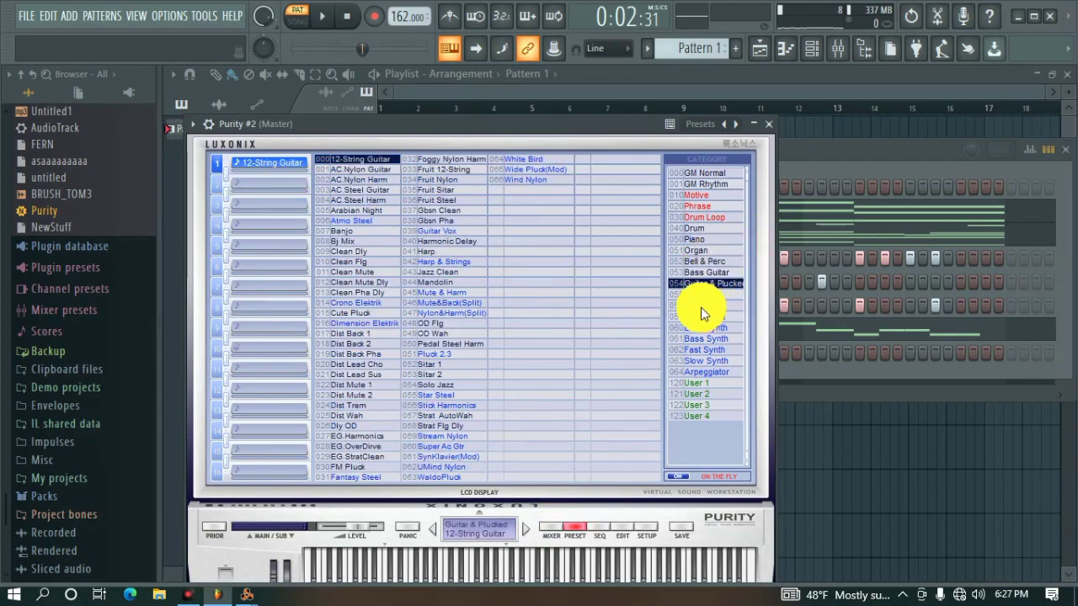
pyautogui.click(703, 306)
pyautogui.click(715, 327)
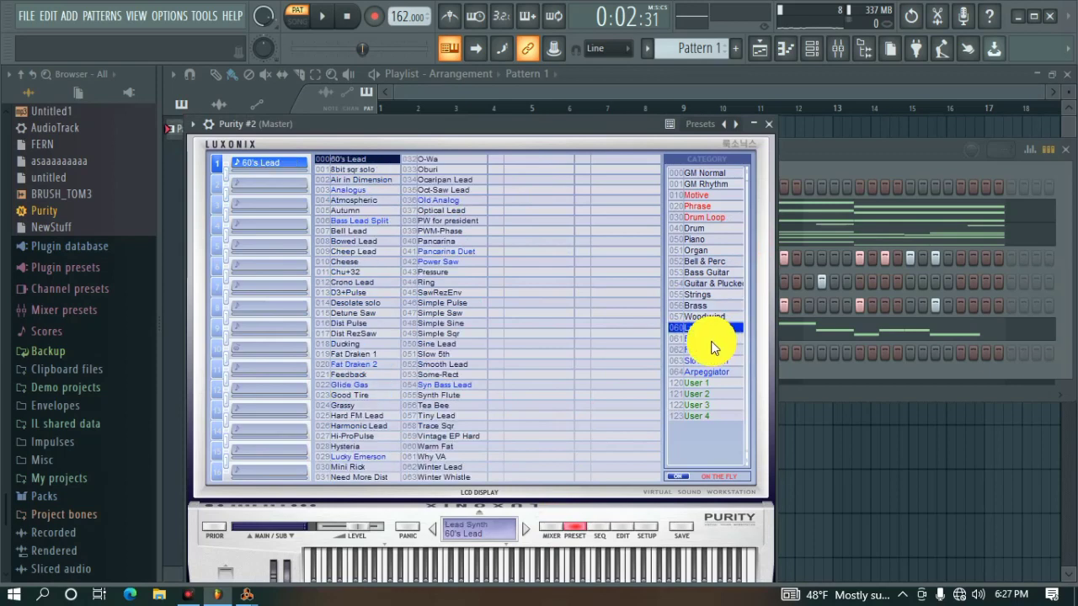
pyautogui.click(712, 340)
pyautogui.click(438, 314)
pyautogui.click(444, 324)
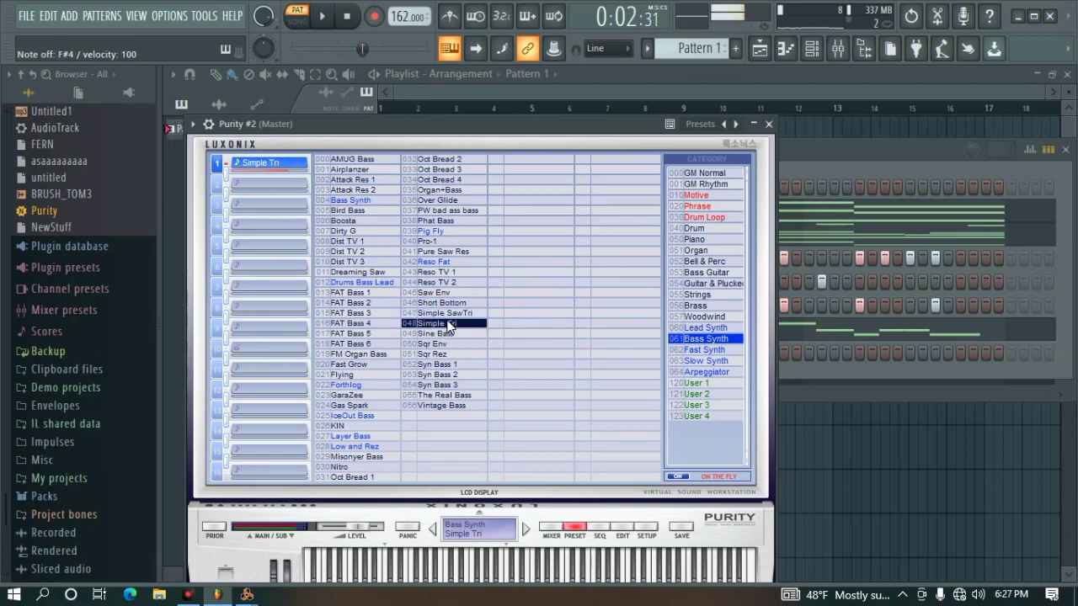
pyautogui.click(764, 126)
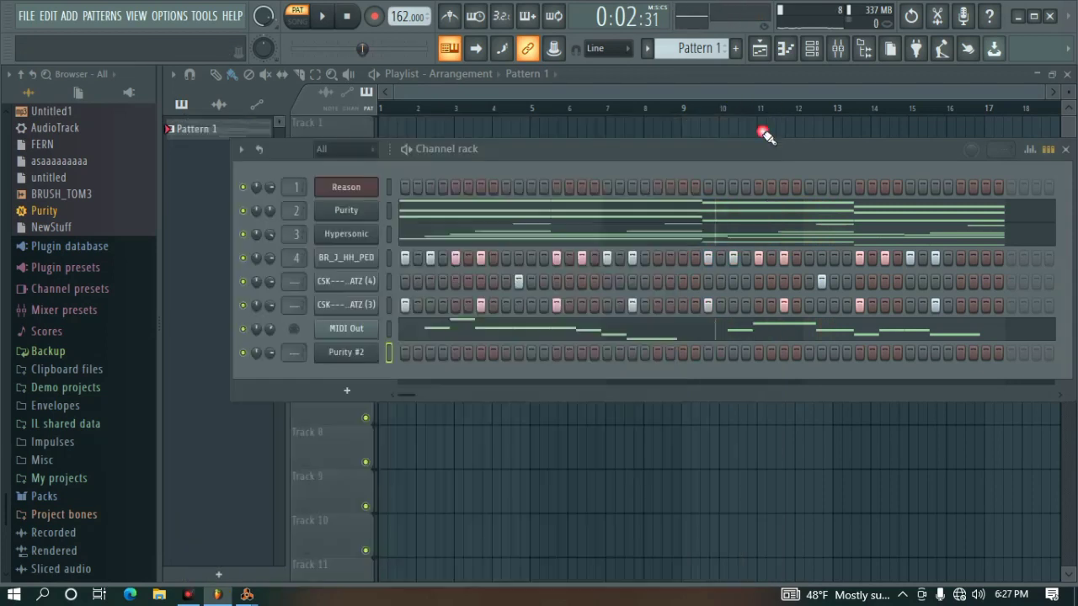
# Paste the copied chord notes into the second Purity channel during playback and open them in the piano roll
pyautogui.press('space')
pyautogui.rightClick(378, 349)
pyautogui.click(572, 380)
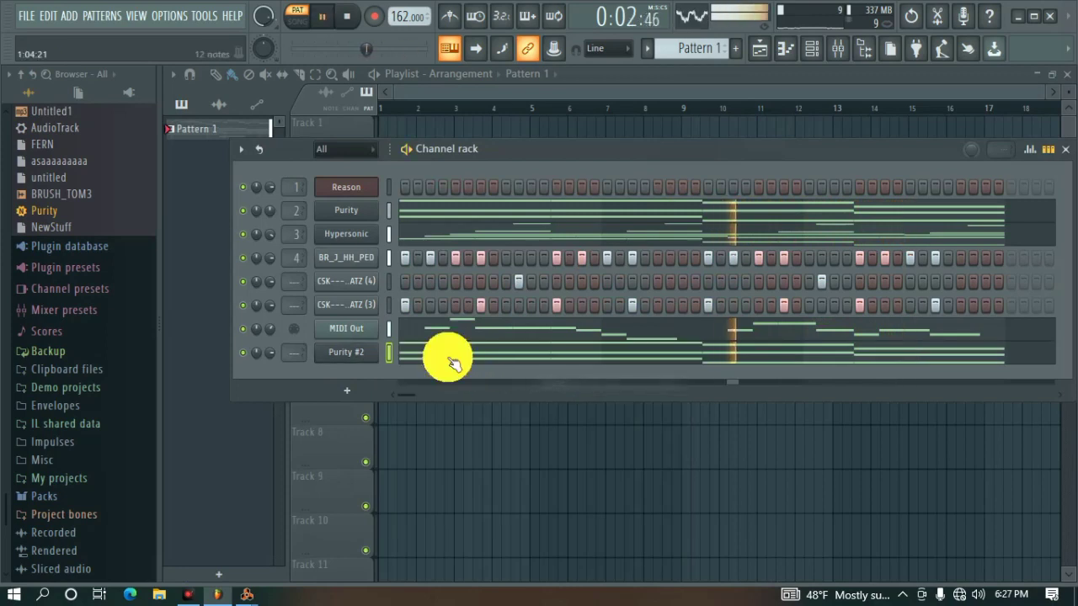
pyautogui.click(447, 356)
pyautogui.scroll(-3, 548, 264)
pyautogui.scroll(-3, 476, 278)
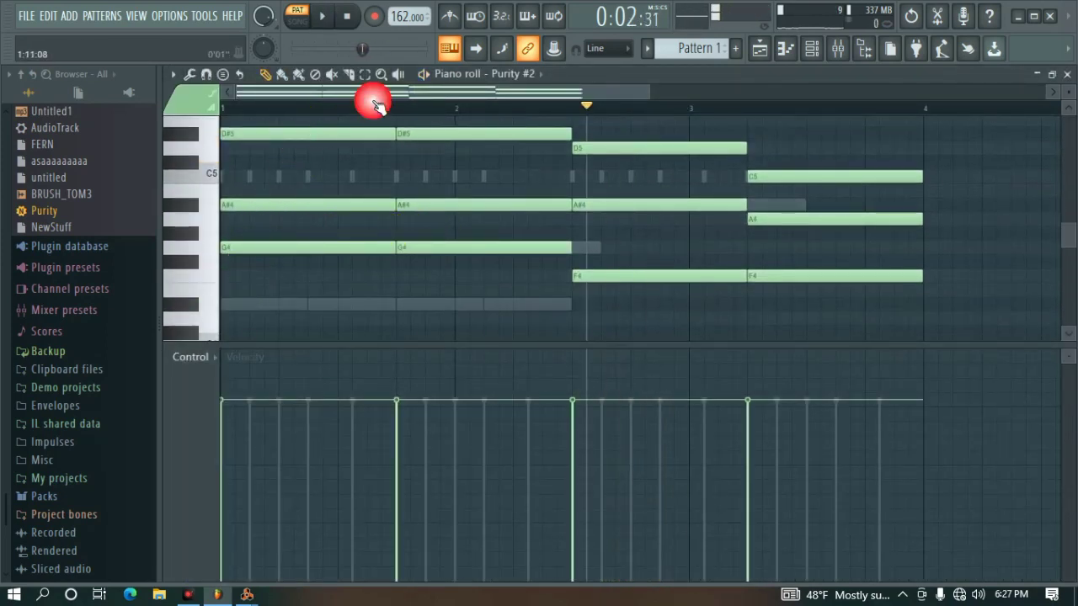
# Select the two D#5 notes, the third chord's A#4 note and the last chord's F4 note
pyautogui.moveTo(373, 100); pyautogui.dragTo(311, 119)
pyautogui.scroll(2, 389, 155)
pyautogui.scroll(-4, 389, 155)
pyautogui.scroll(2, 389, 155)
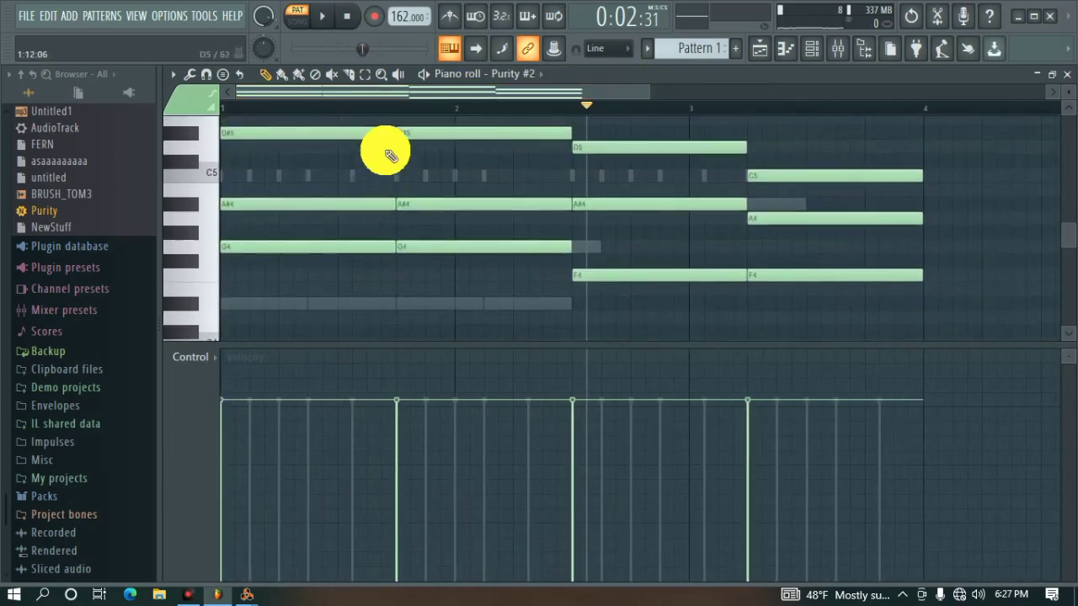
pyautogui.moveTo(621, 172); pyautogui.dragTo(613, 247)
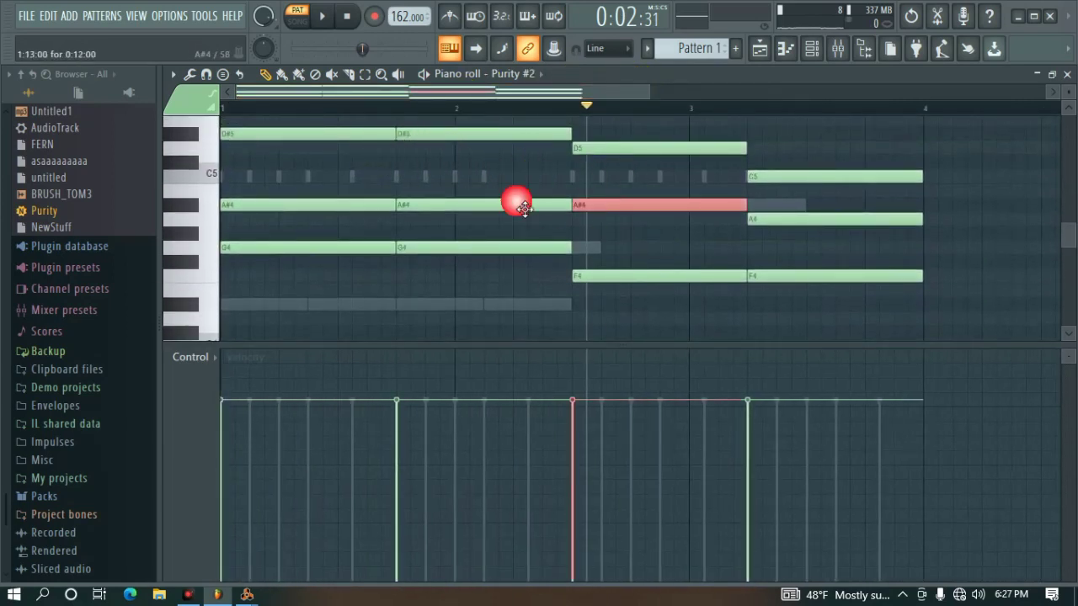
pyautogui.moveTo(478, 166); pyautogui.dragTo(312, 118)
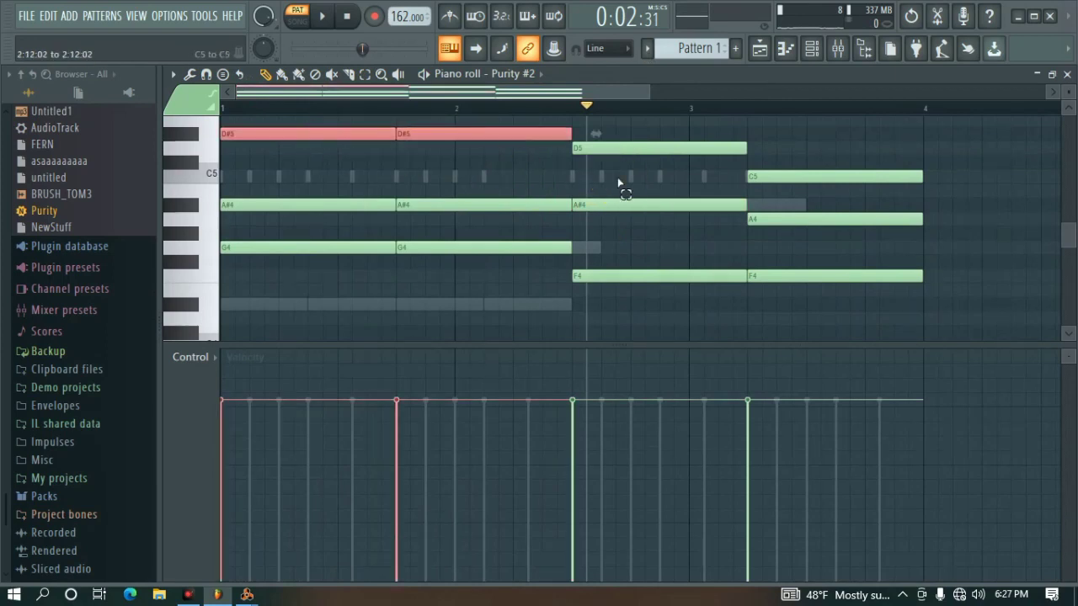
pyautogui.moveTo(618, 179); pyautogui.dragTo(621, 208)
pyautogui.moveTo(777, 241); pyautogui.dragTo(789, 282)
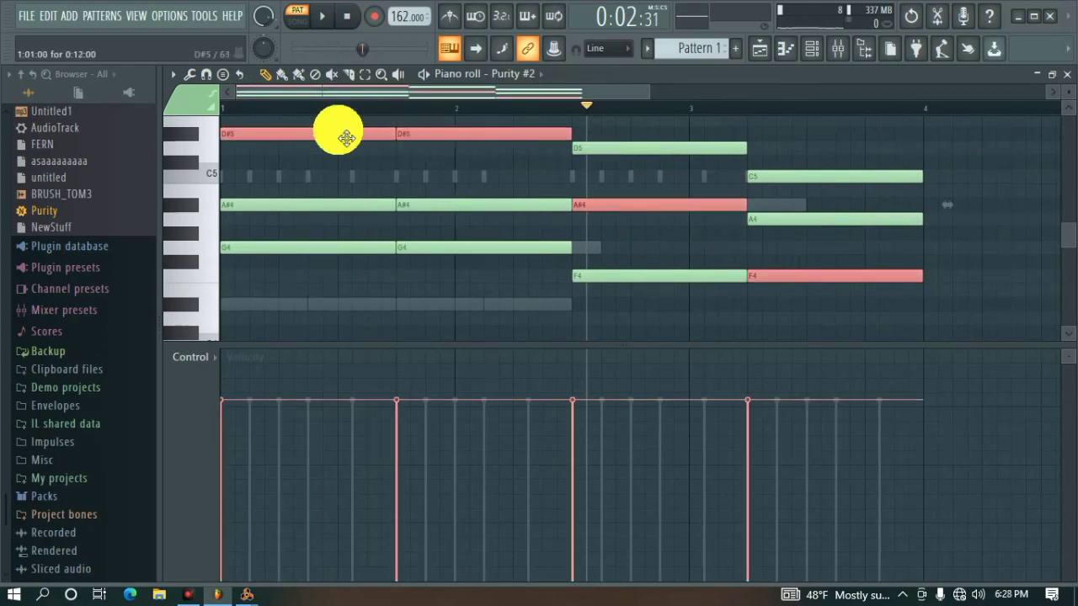
pyautogui.scroll(-3, 601, 109)
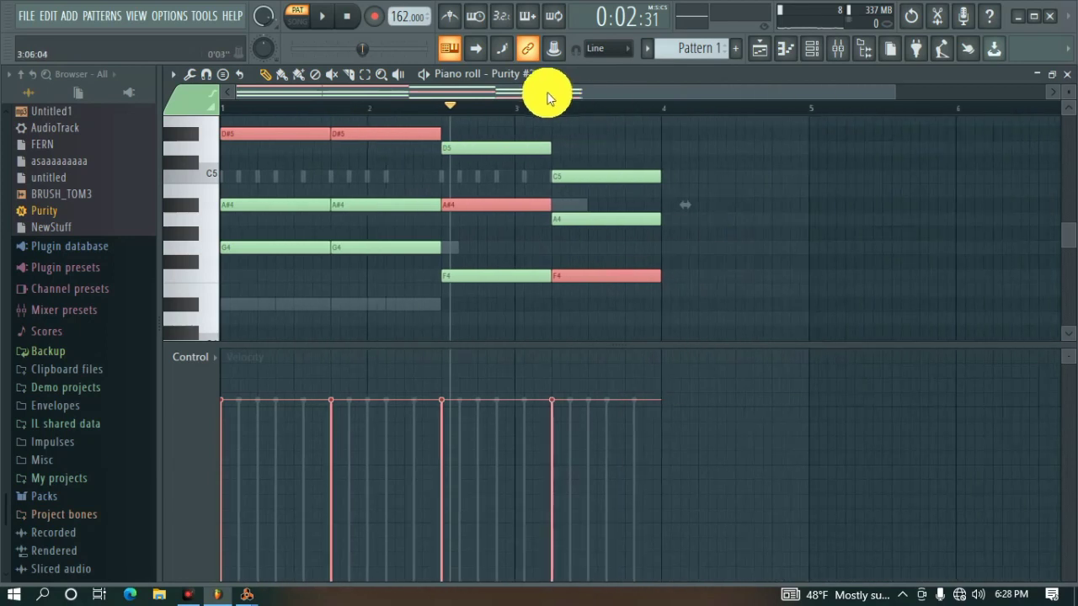
pyautogui.scroll(-3, 448, 173)
pyautogui.scroll(6, 455, 176)
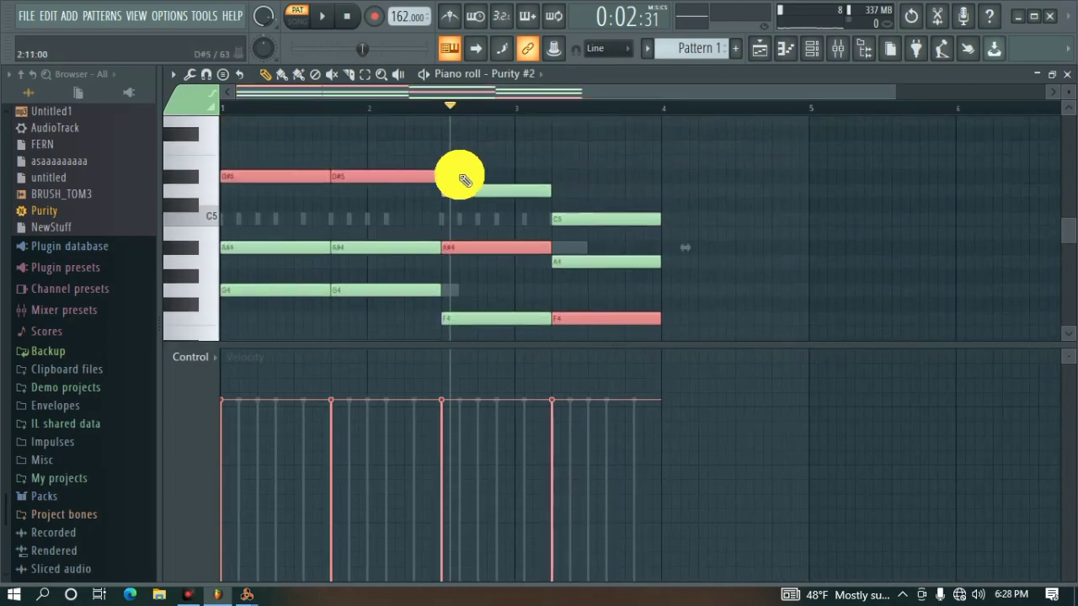
pyautogui.scroll(-3, 462, 179)
pyautogui.scroll(3, 461, 178)
# Delete the pasted chord notes except the second D#5, the third chord's A#4 and the last chord's F4
pyautogui.rightClick(289, 176)
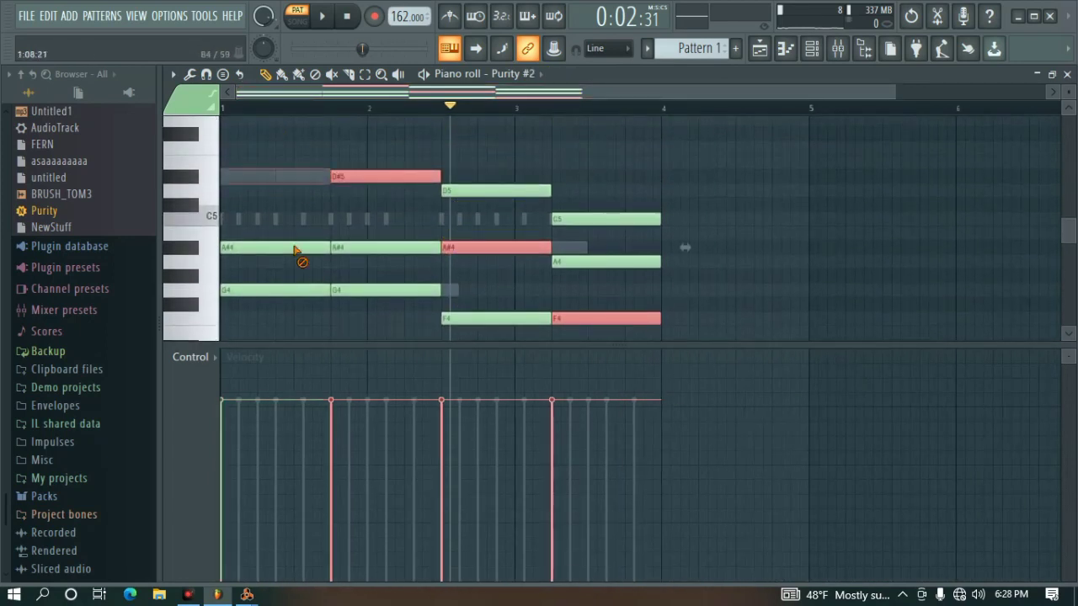
pyautogui.rightClick(294, 249)
pyautogui.rightClick(305, 289)
pyautogui.rightClick(354, 290)
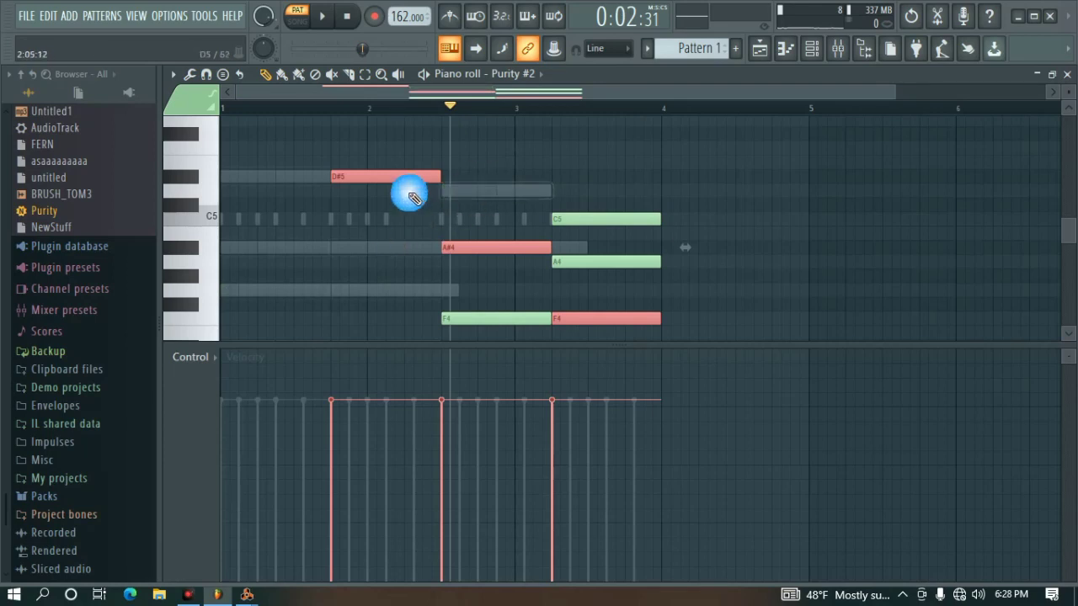
pyautogui.rightClick(468, 319)
pyautogui.rightClick(581, 219)
pyautogui.rightClick(593, 261)
# Place 12-step bass notes over the ghost notes: two consecutive D#4 notes, followed by A#3 and F3
pyautogui.scroll(-3, 606, 277)
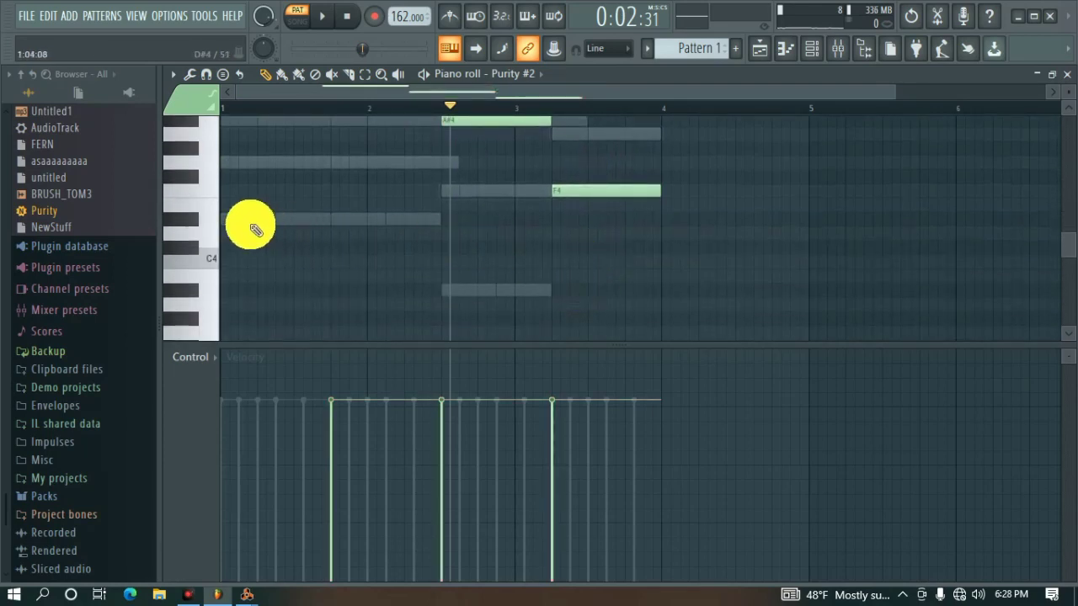
pyautogui.scroll(-1, 274, 178)
pyautogui.click(273, 178)
pyautogui.click(360, 178)
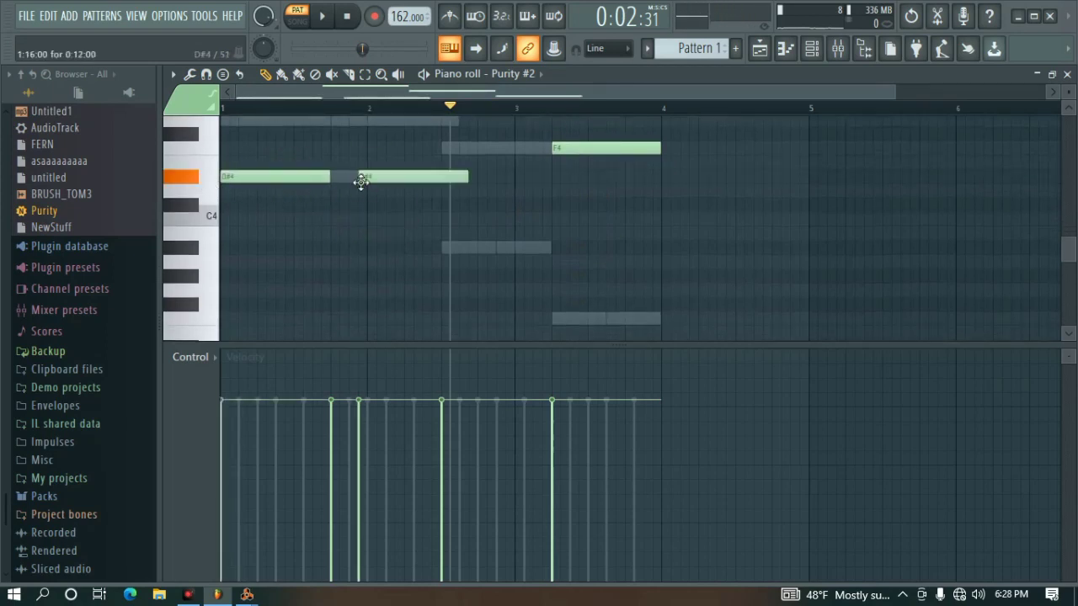
pyautogui.click(450, 247)
pyautogui.click(564, 319)
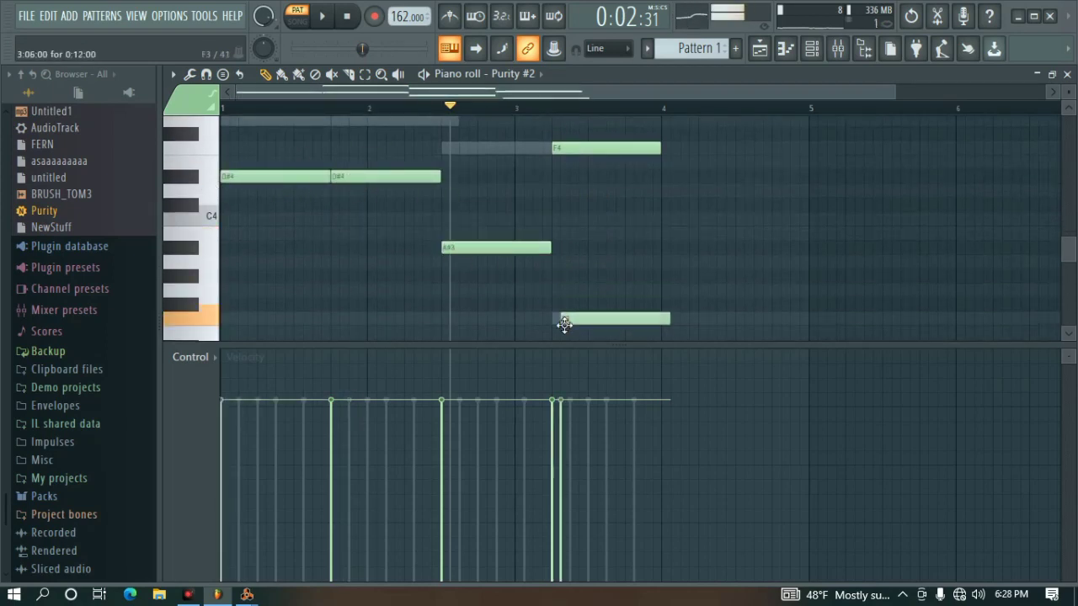
# Delete the leftover F4, A#4 and D#5 notes above the bass line and play the pattern
pyautogui.scroll(3, 631, 254)
pyautogui.rightClick(614, 275)
pyautogui.rightClick(484, 206)
pyautogui.rightClick(424, 133)
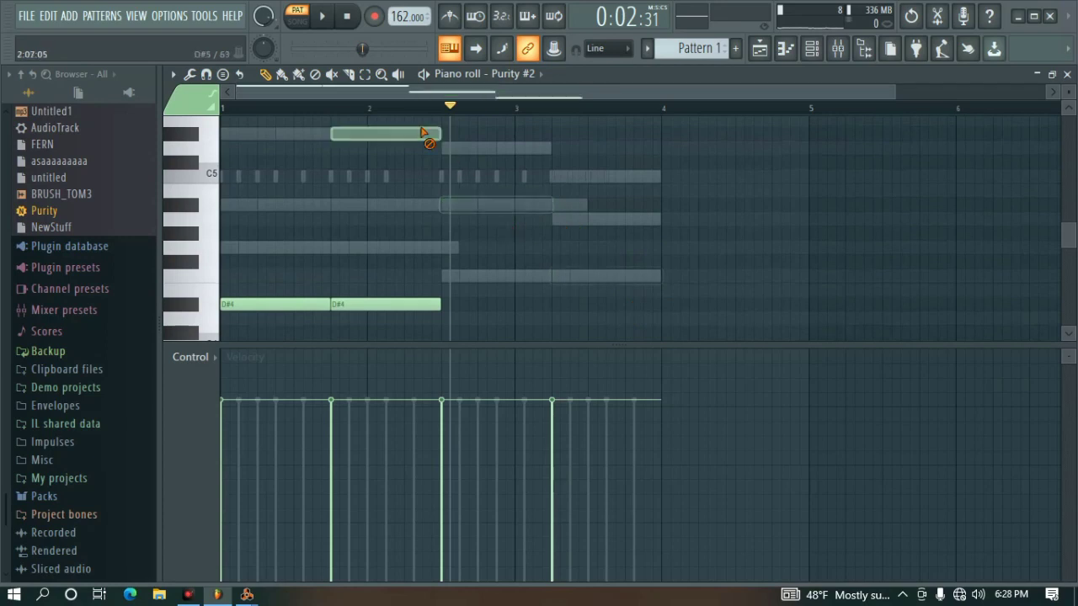
pyautogui.press('space')
# Shorten the four bass notes to 4 steps and duplicate them 6 steps further on, replaying the pattern
pyautogui.scroll(-4, 585, 173)
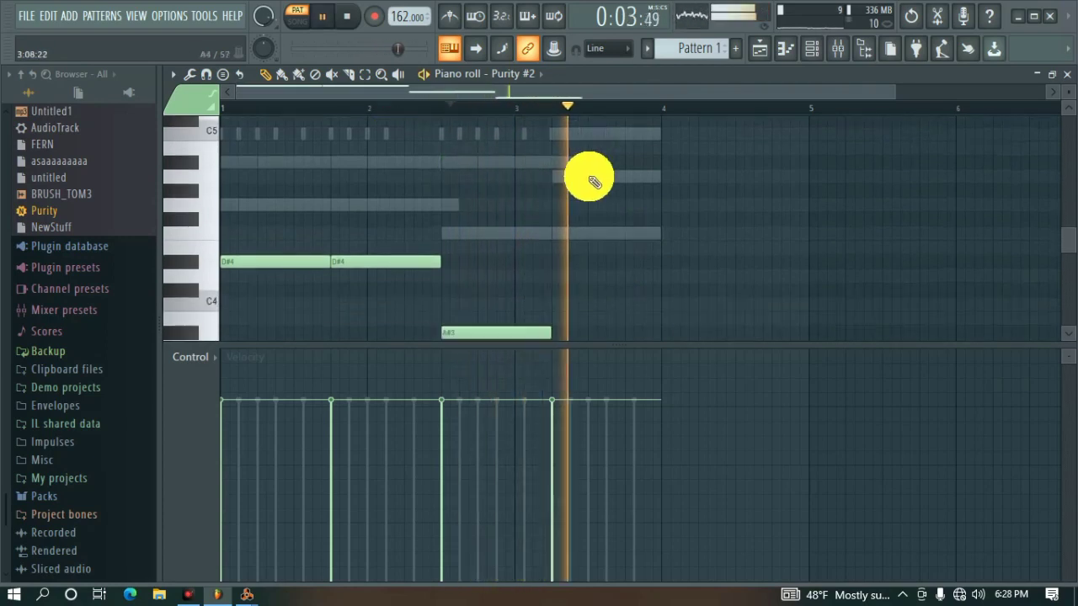
pyautogui.moveTo(644, 308); pyautogui.dragTo(354, 133)
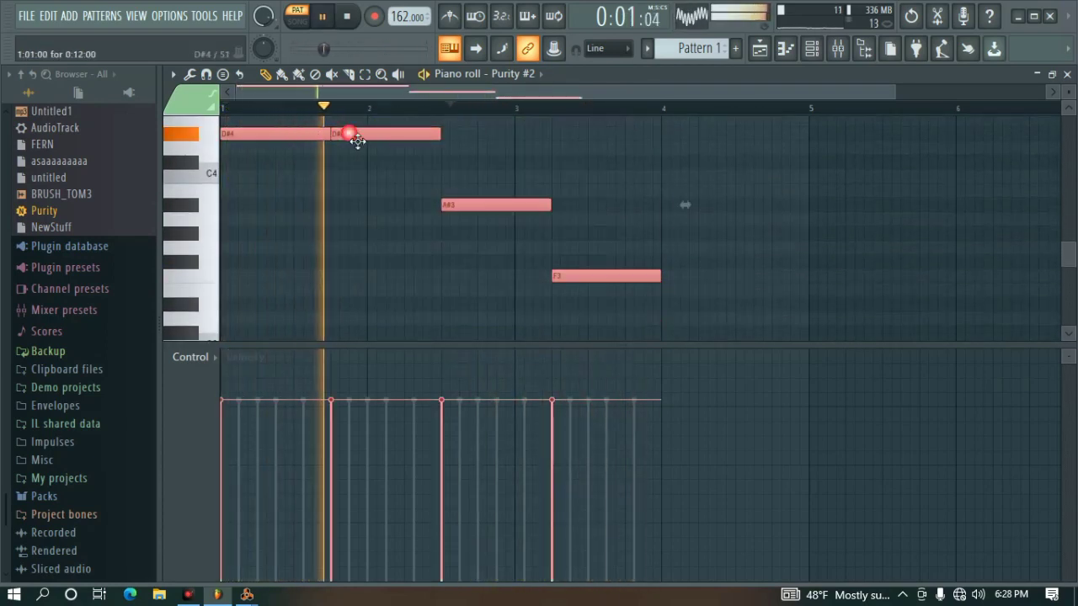
pyautogui.moveTo(449, 140); pyautogui.dragTo(354, 151)
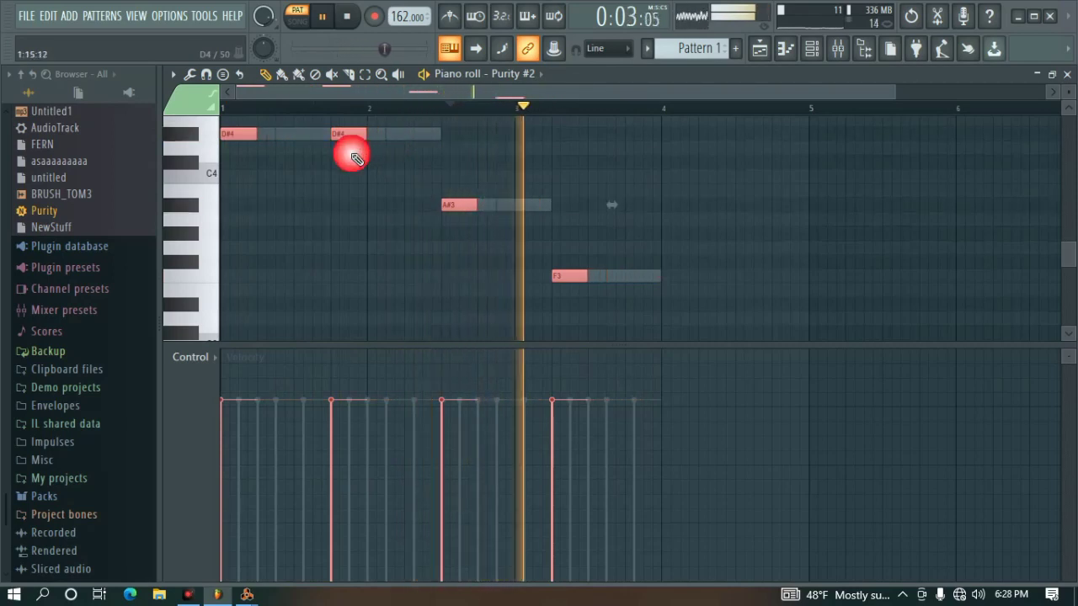
pyautogui.press('space')
pyautogui.moveTo(238, 138); pyautogui.dragTo(300, 147)
pyautogui.press('space')
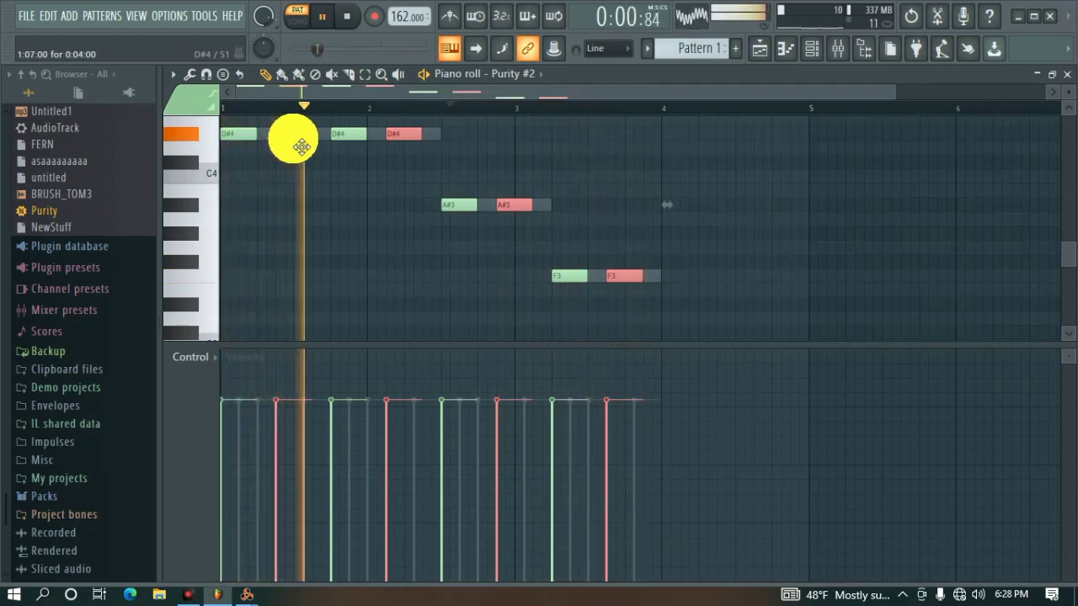
# Close the piano roll and add CSK---BEATZ (4) hits at steps 15, 17, 41 and 46 during playback
pyautogui.click(1067, 76)
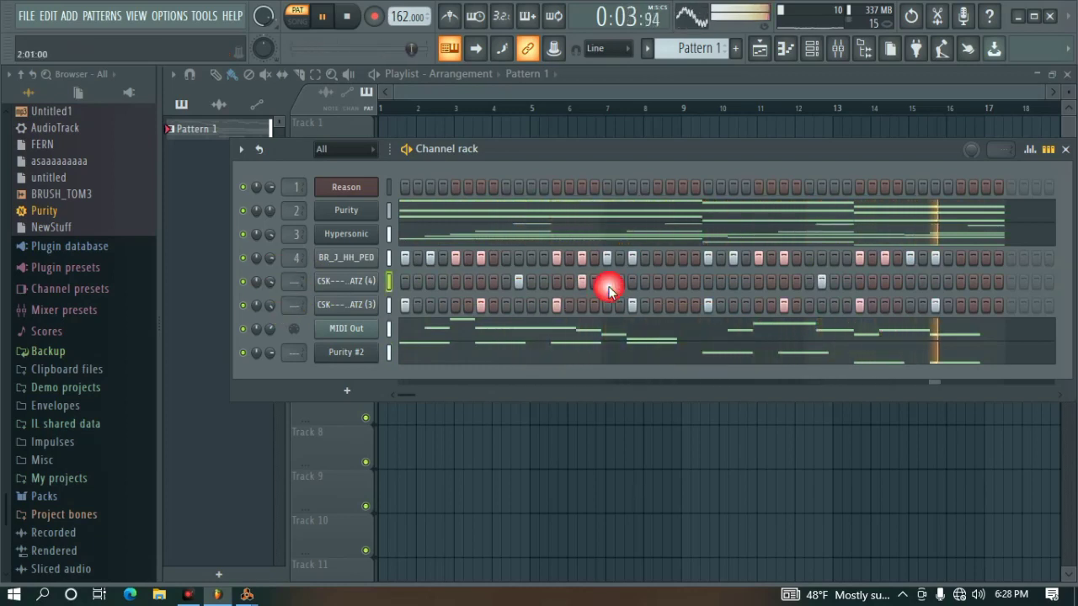
pyautogui.click(940, 288)
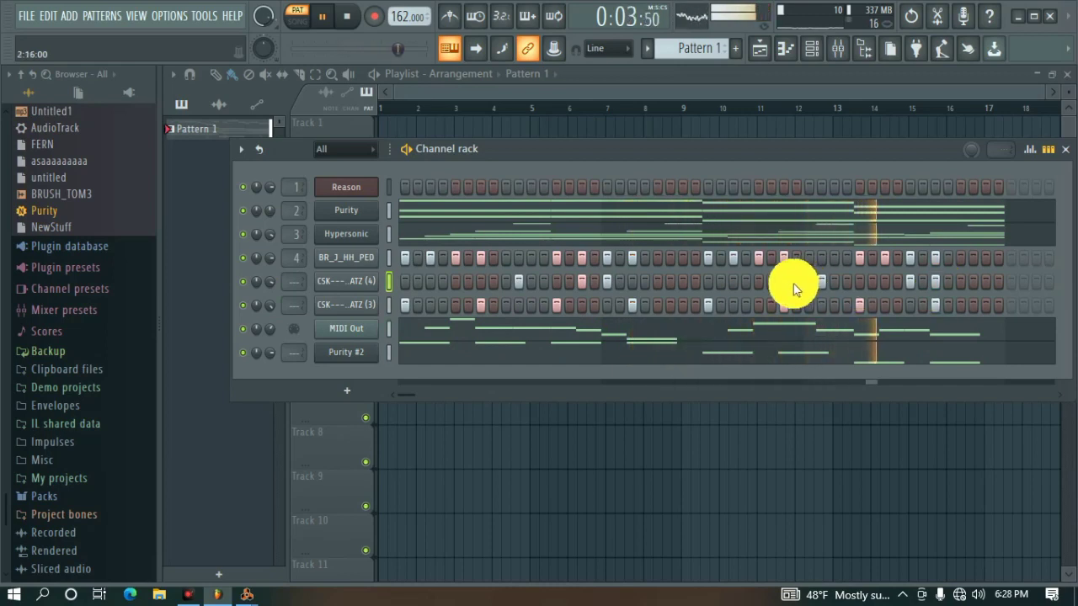
pyautogui.rightClick(935, 279)
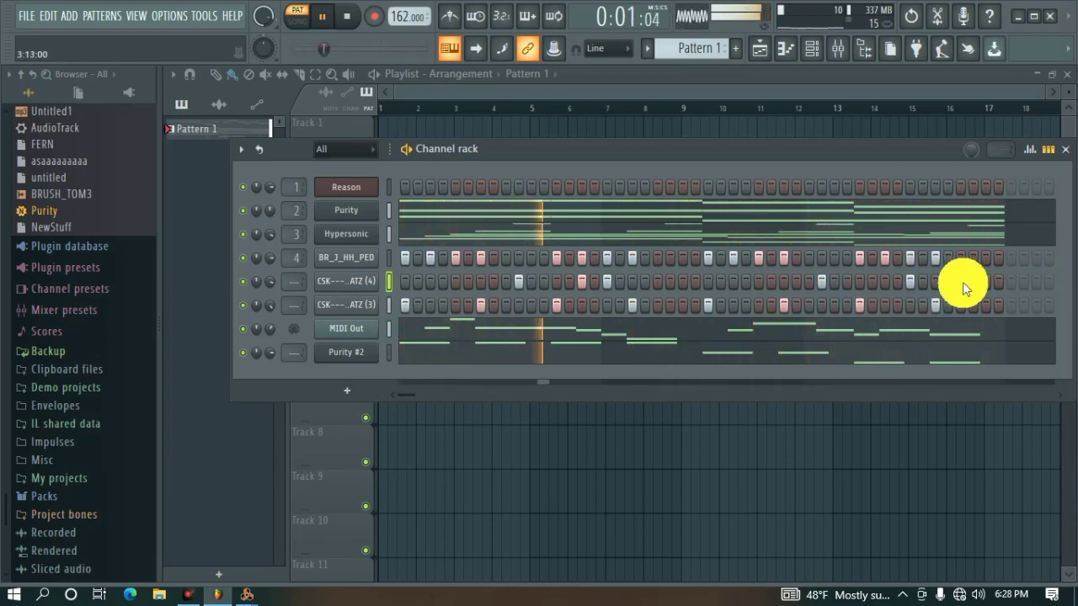
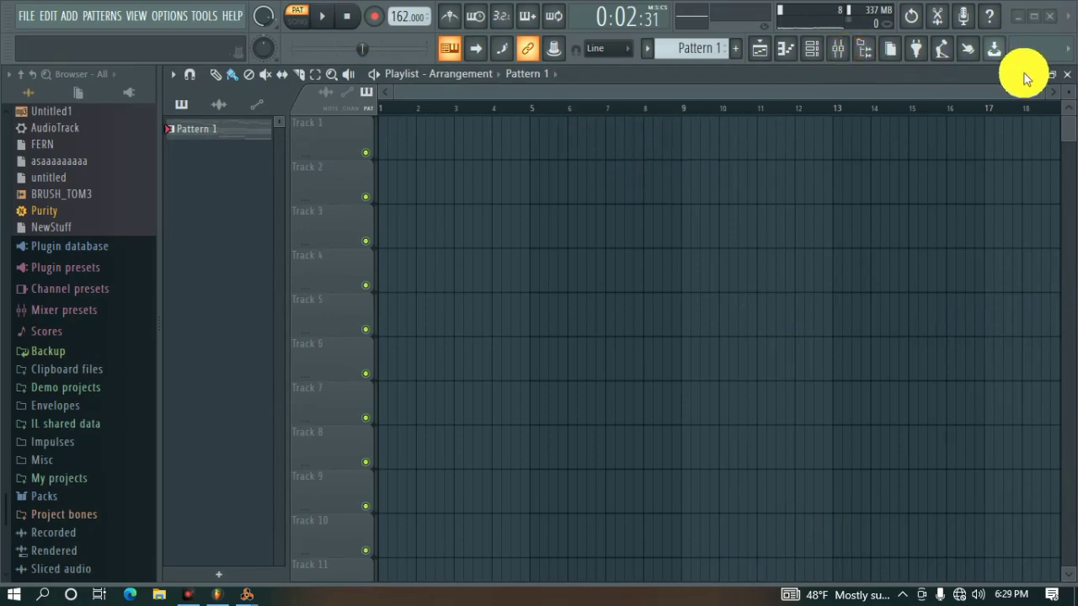
# Close the playlist, preview the recently used drum samples in the browser and collapse the recent files
pyautogui.click(759, 48)
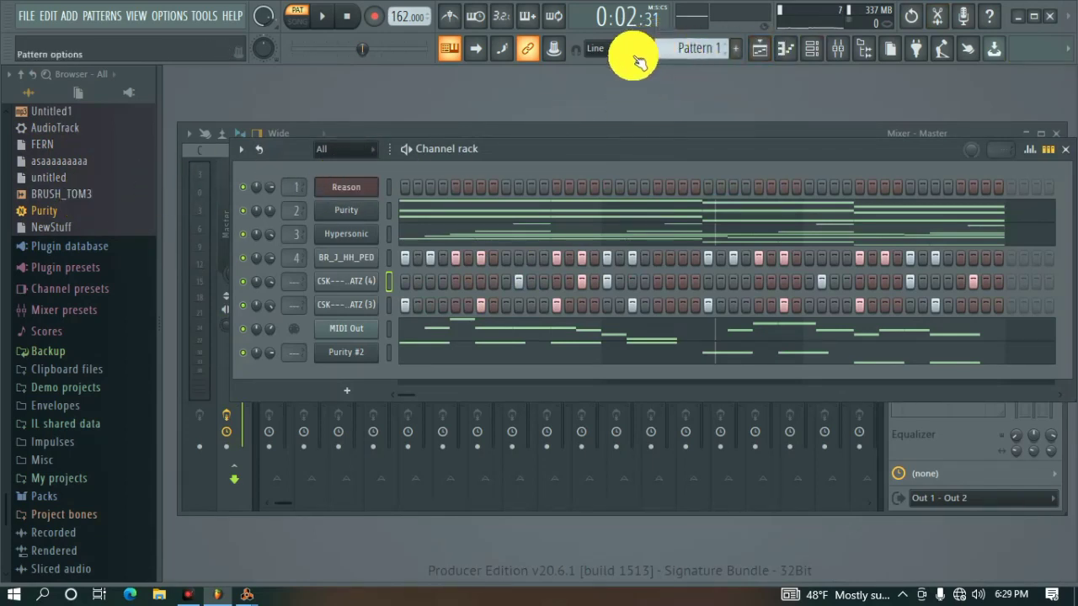
pyautogui.scroll(10, 53, 185)
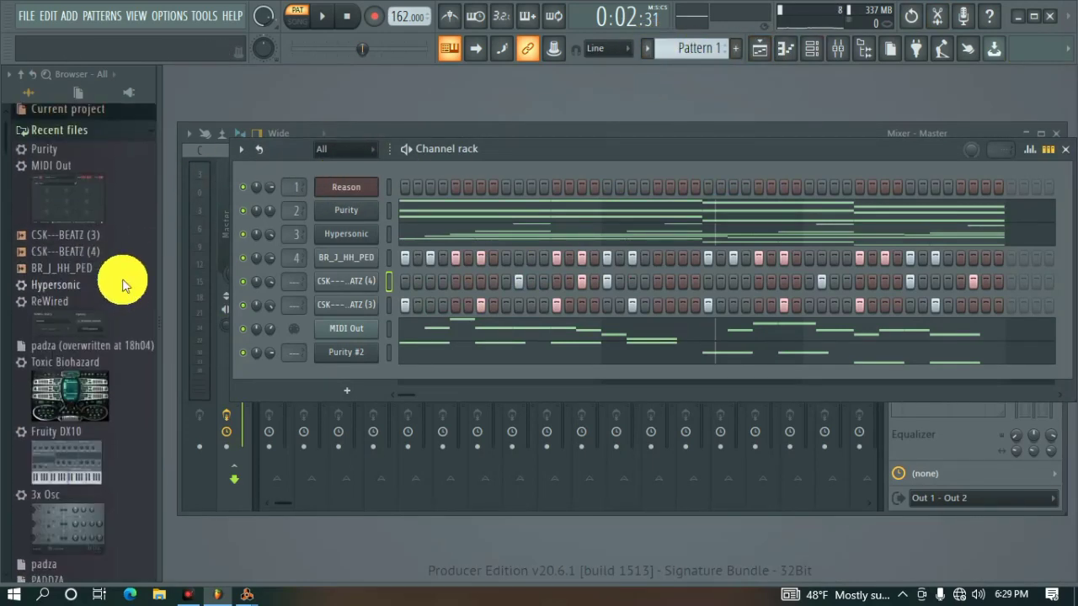
pyautogui.click(80, 257)
pyautogui.click(74, 270)
pyautogui.click(72, 241)
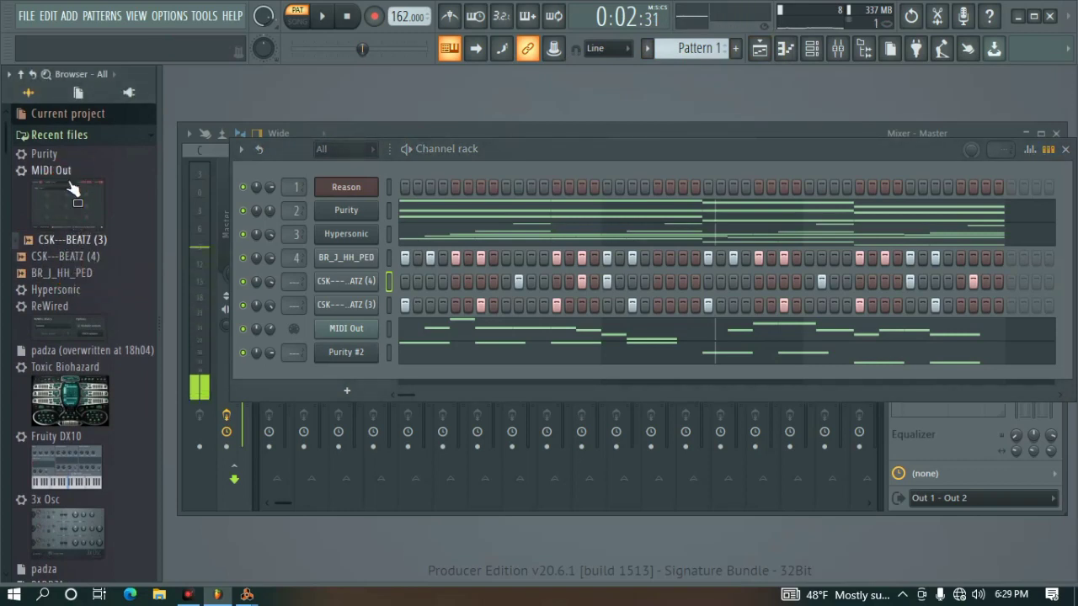
pyautogui.click(59, 136)
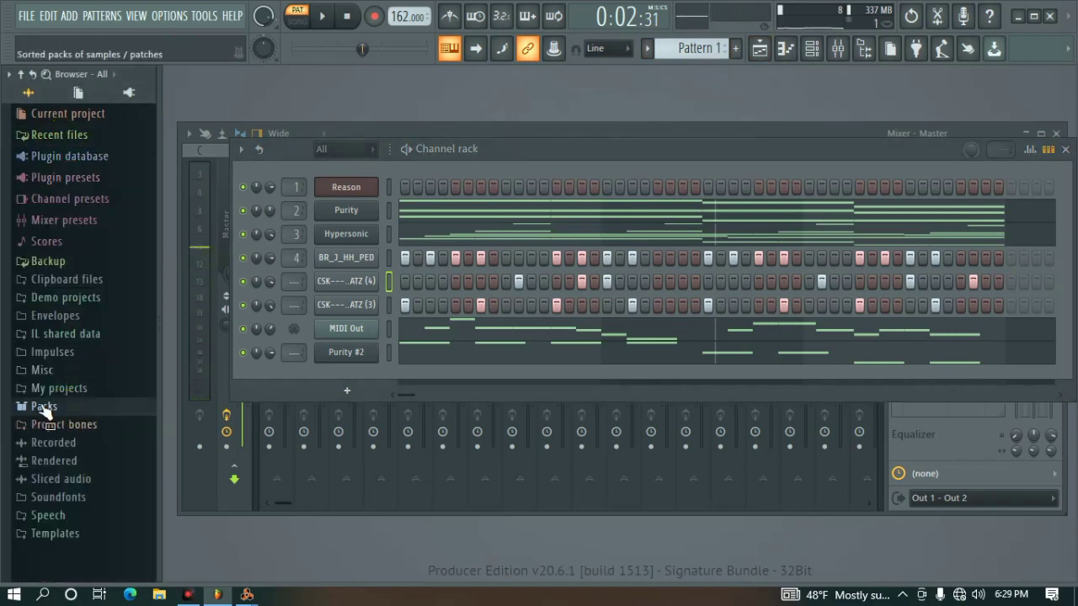
# Look through the Legacy and ALL EFFECTS folders of the sample packs, including Instruments and GWEVANI EFFECTS, for another percussion sound
pyautogui.click(42, 475)
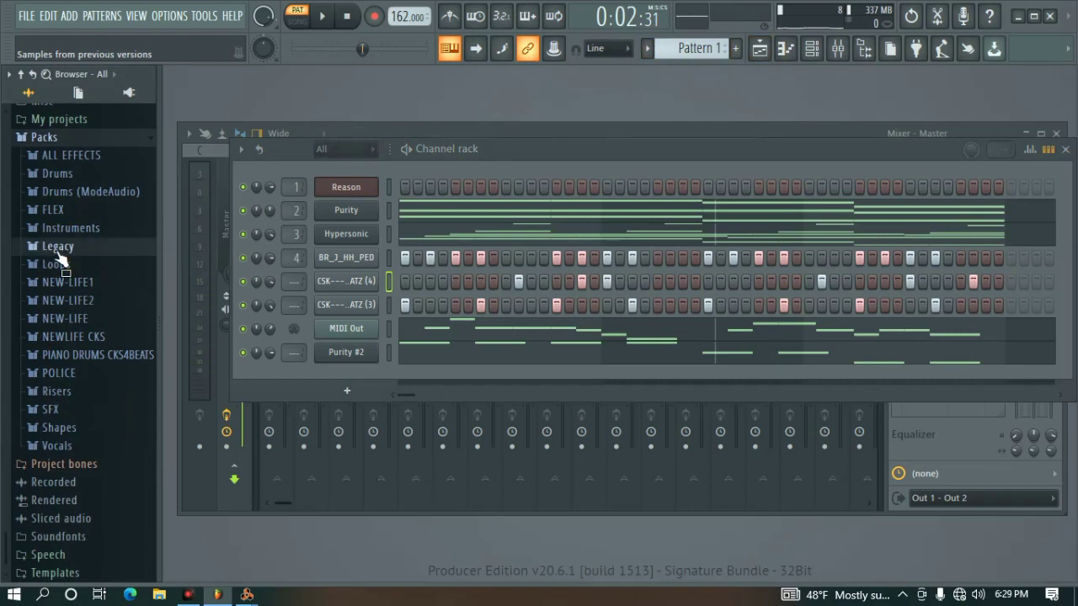
pyautogui.click(55, 246)
pyautogui.click(80, 301)
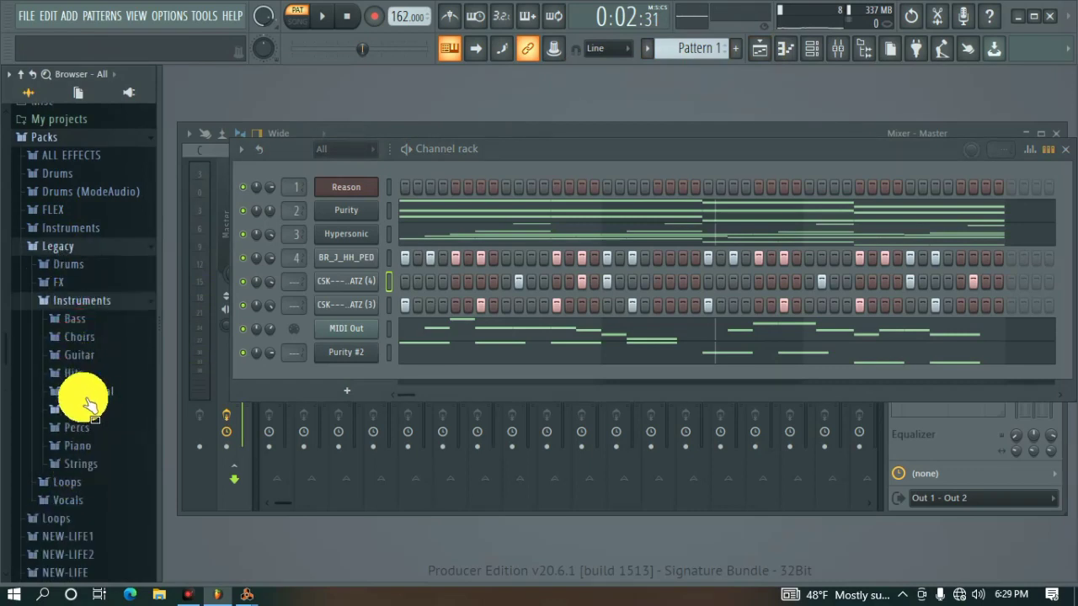
pyautogui.click(80, 301)
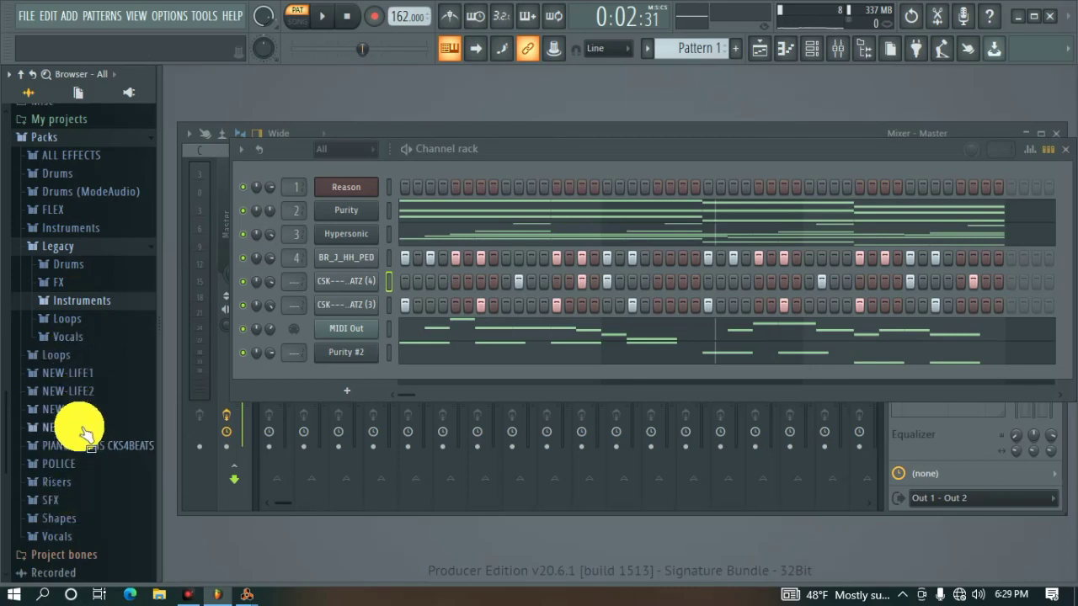
pyautogui.scroll(4, 65, 336)
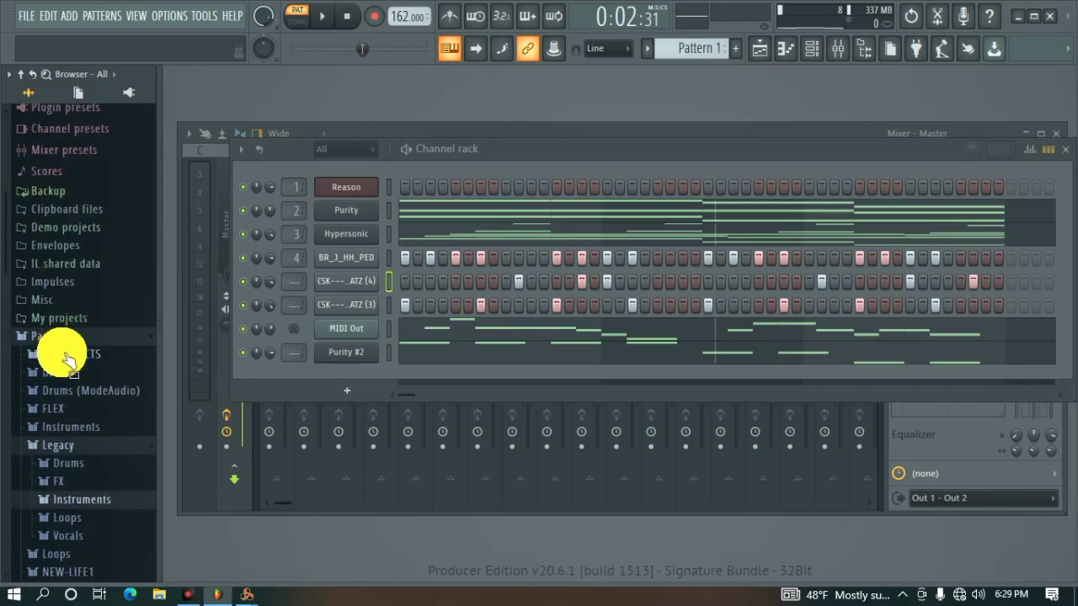
pyautogui.click(67, 353)
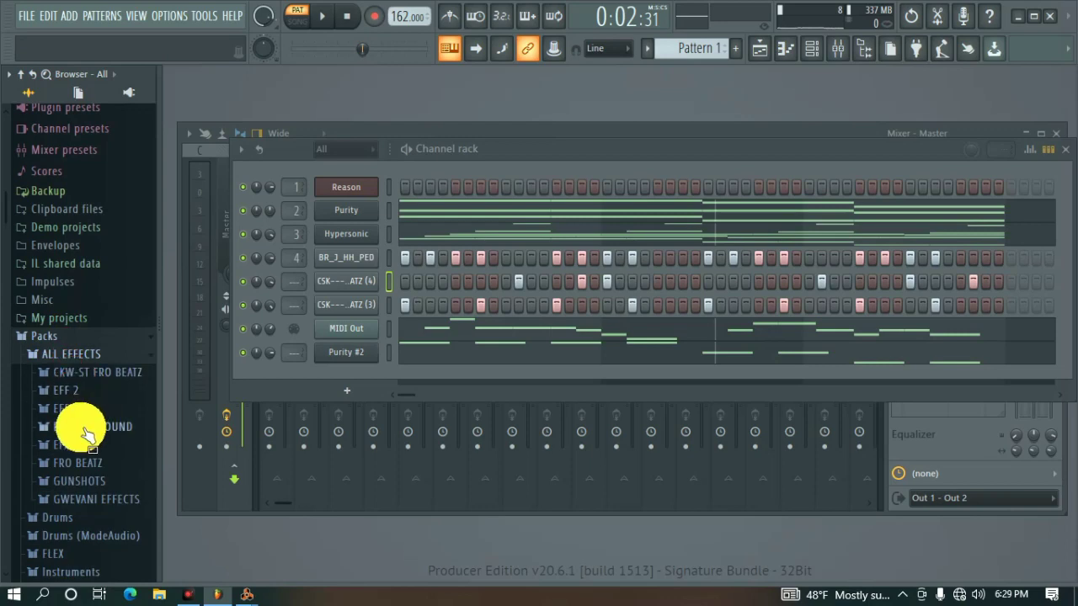
pyautogui.click(80, 498)
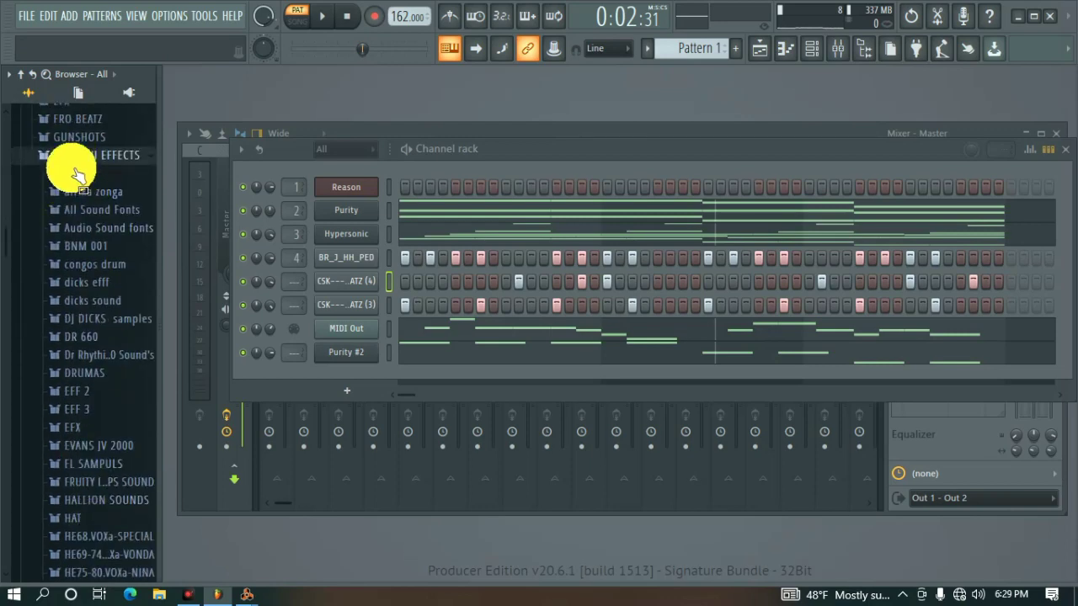
pyautogui.click(75, 157)
pyautogui.scroll(4, 84, 219)
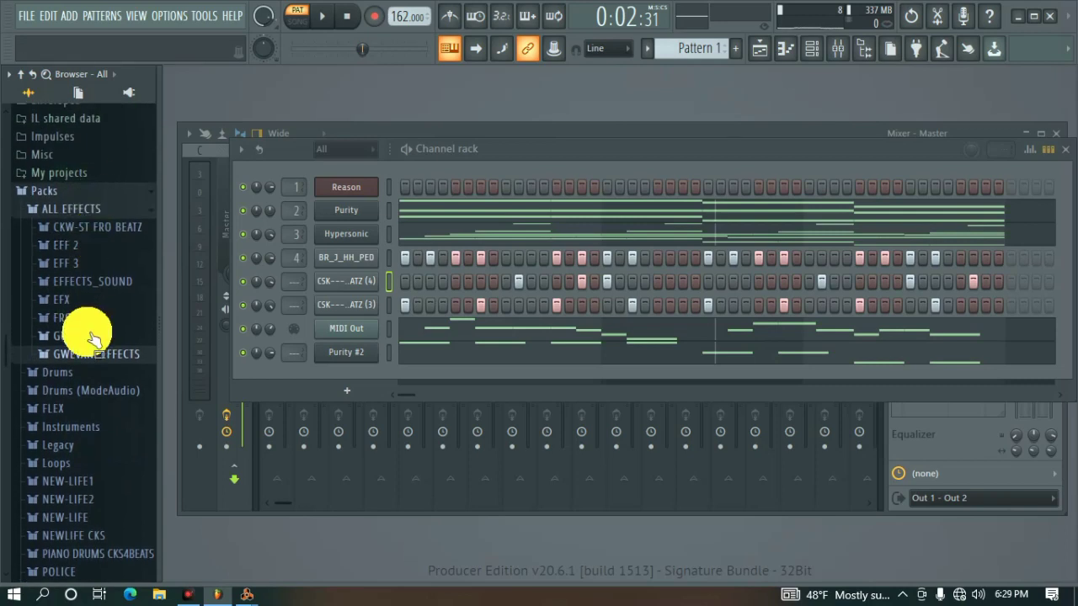
pyautogui.scroll(-3, 93, 438)
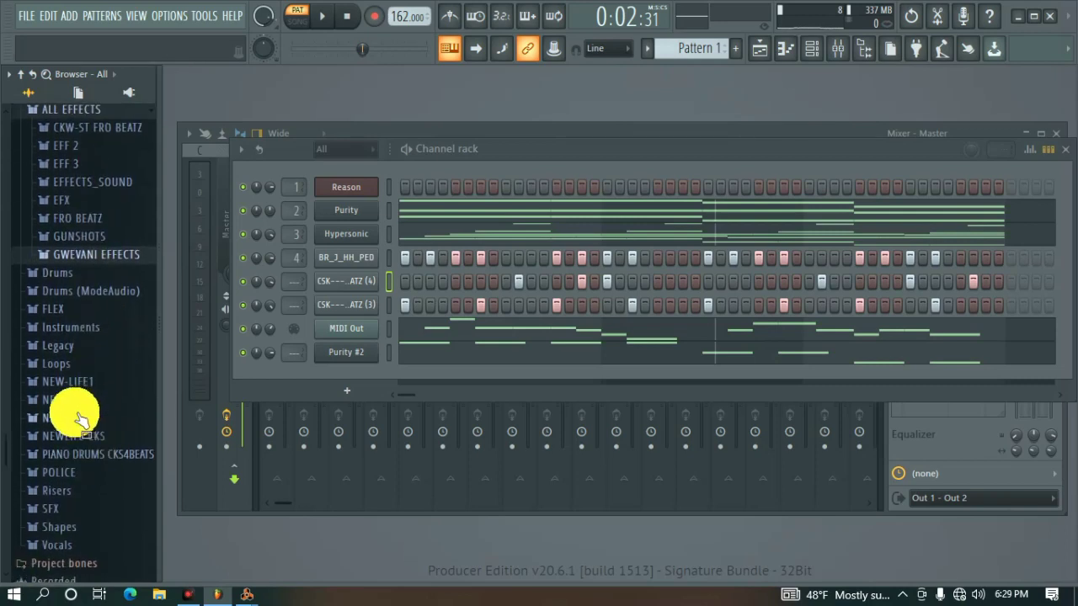
# Audition samples in the Naturals drums folder of the NEW-LIFE pack and add BR_RING_RIM as a new channel
pyautogui.click(72, 412)
pyautogui.click(89, 489)
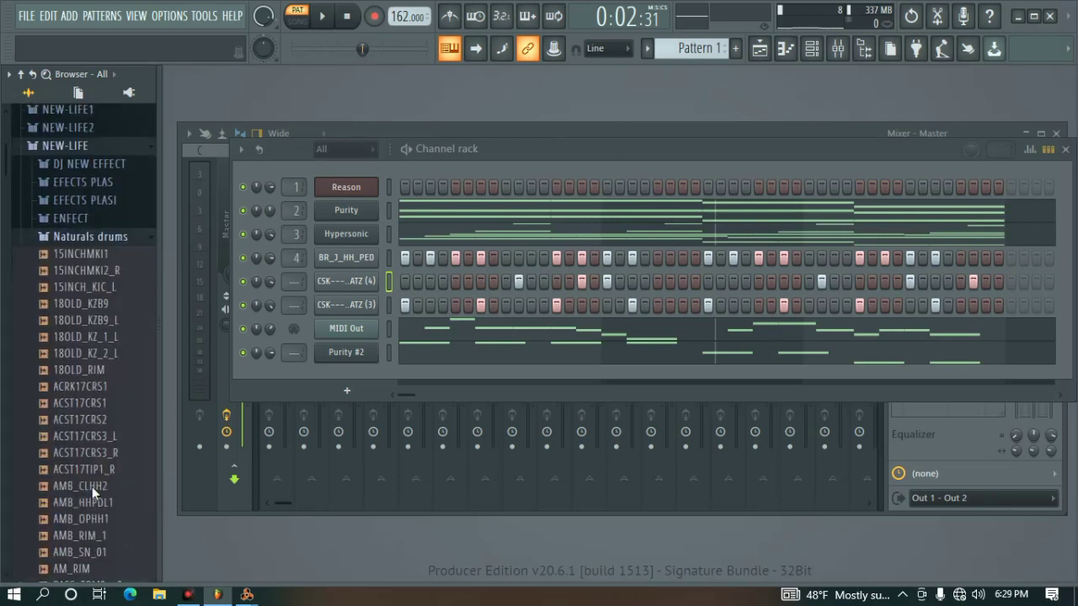
pyautogui.scroll(-8, 94, 459)
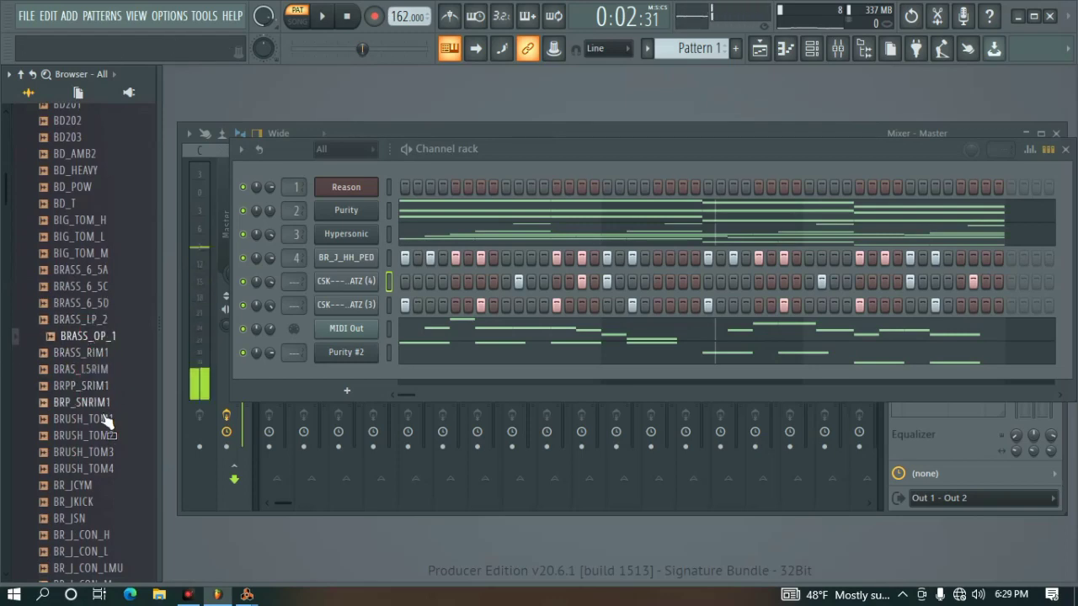
pyautogui.click(80, 504)
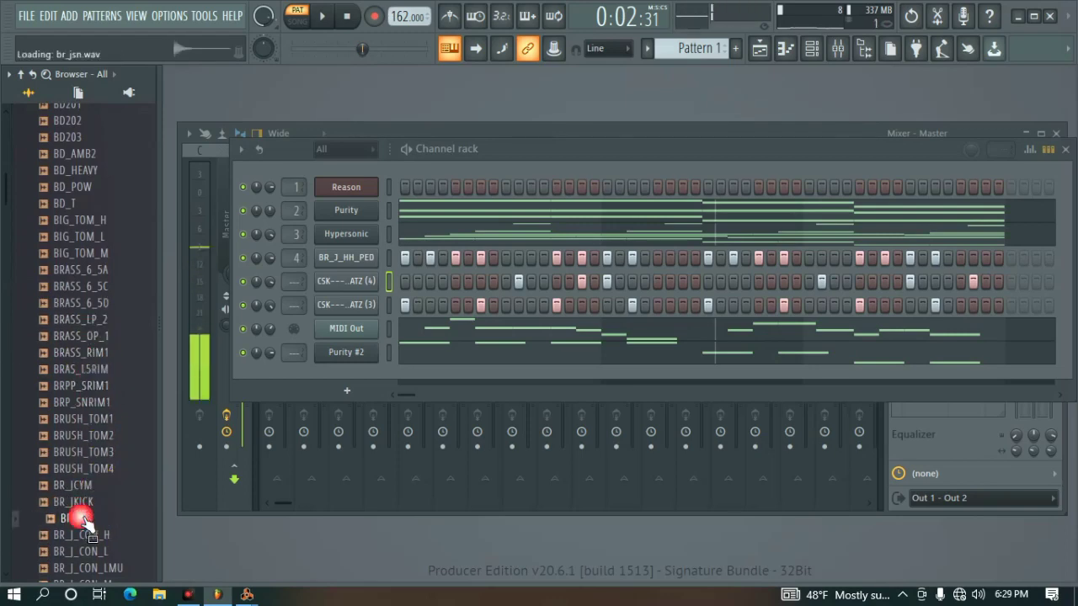
pyautogui.scroll(-6, 80, 512)
pyautogui.click(80, 502)
pyautogui.moveTo(84, 486); pyautogui.dragTo(303, 429)
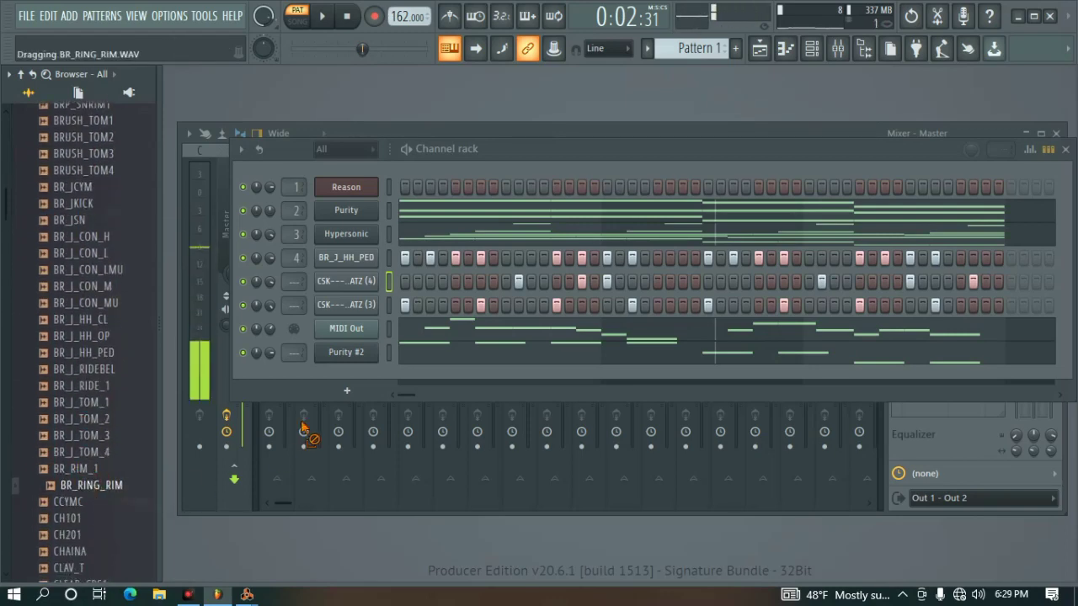
pyautogui.moveTo(321, 372); pyautogui.dragTo(329, 377)
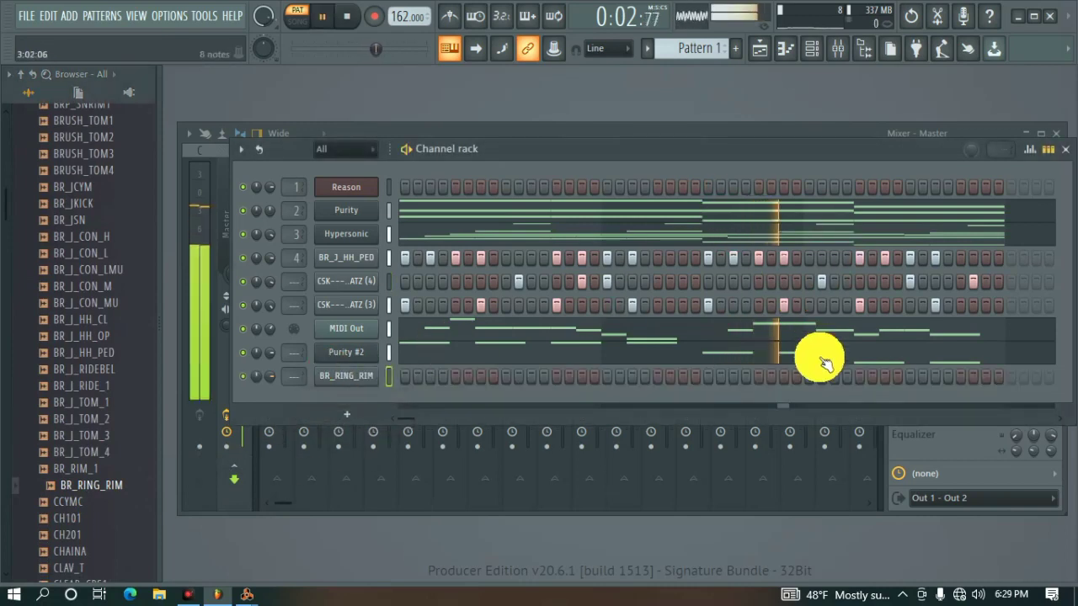
# Play the pattern, add a BR_RING_RIM hit at step 37 and adjust that channel's volume
pyautogui.press('space')
pyautogui.click(860, 376)
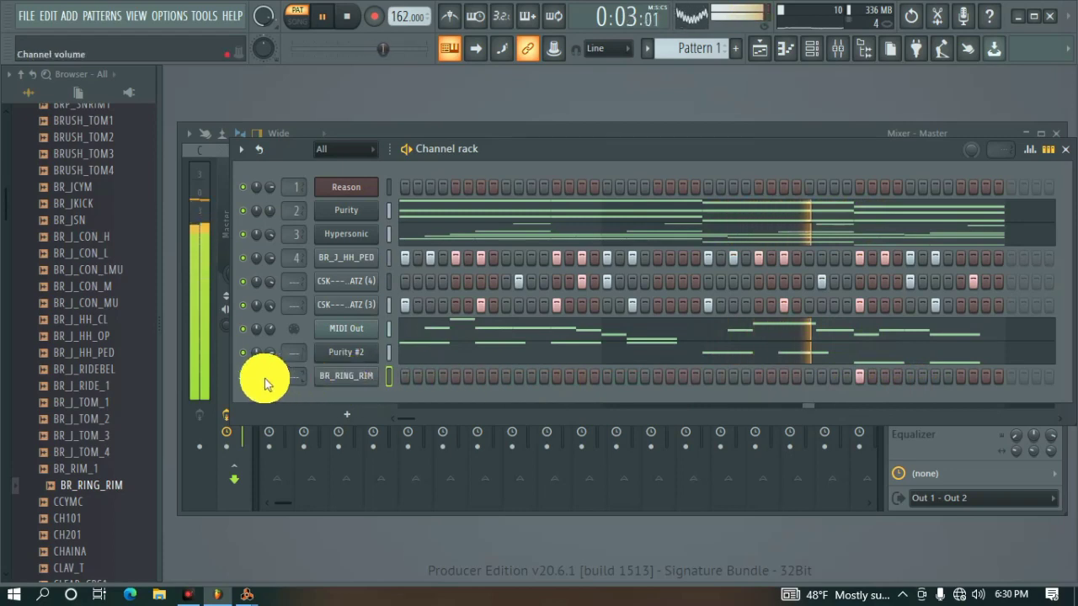
pyautogui.moveTo(270, 375); pyautogui.dragTo(270, 369)
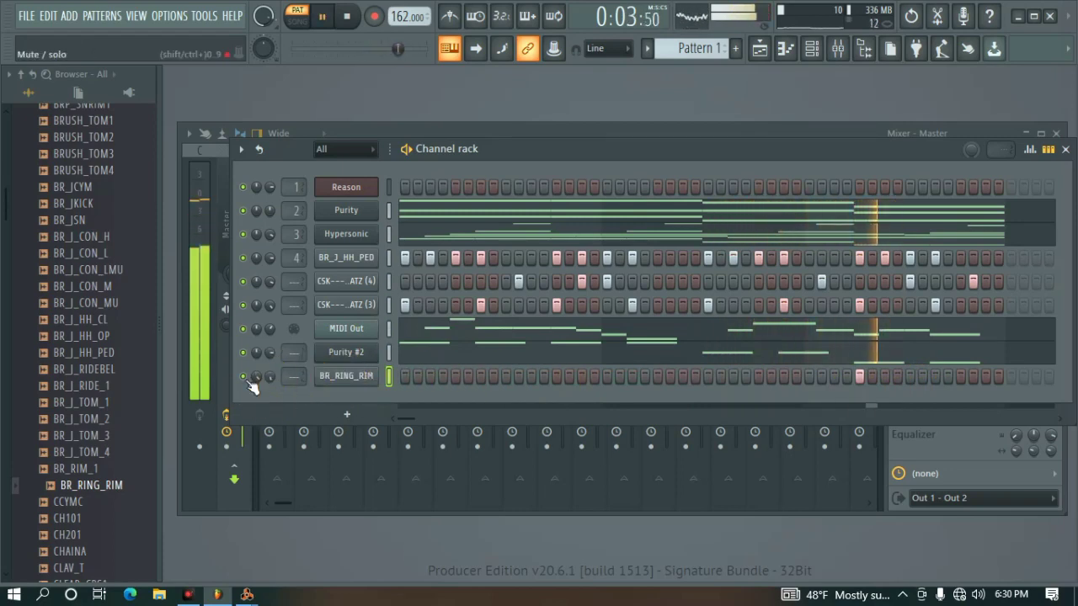
# Solo the BR_RING_RIM channel to hear its hit alone, and bring the other channels back in
pyautogui.rightClick(243, 376)
pyautogui.click(282, 334)
pyautogui.click(593, 404)
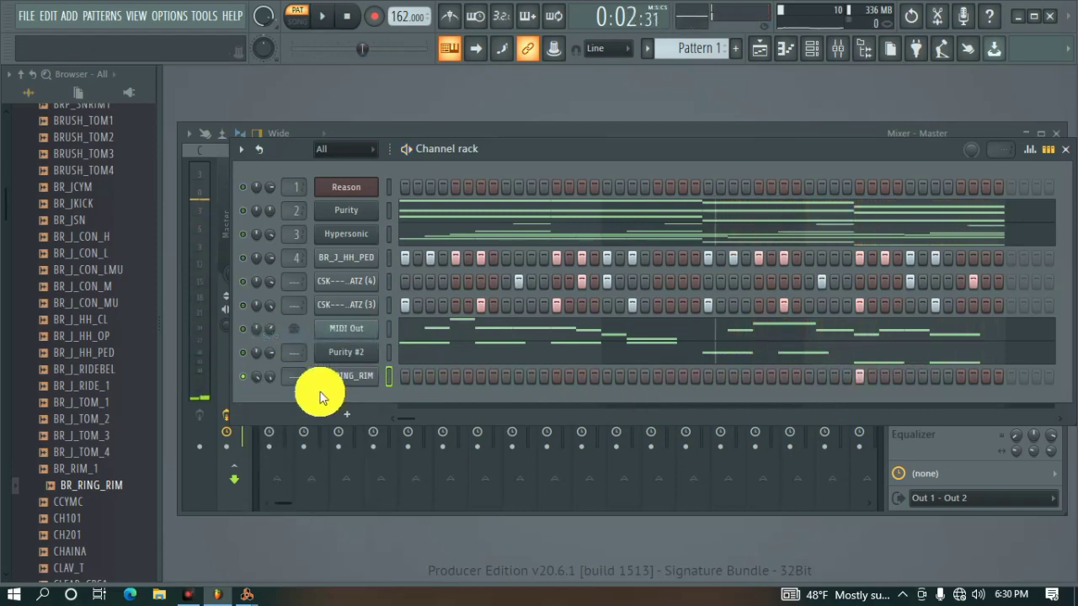
pyautogui.rightClick(256, 376)
pyautogui.click(283, 357)
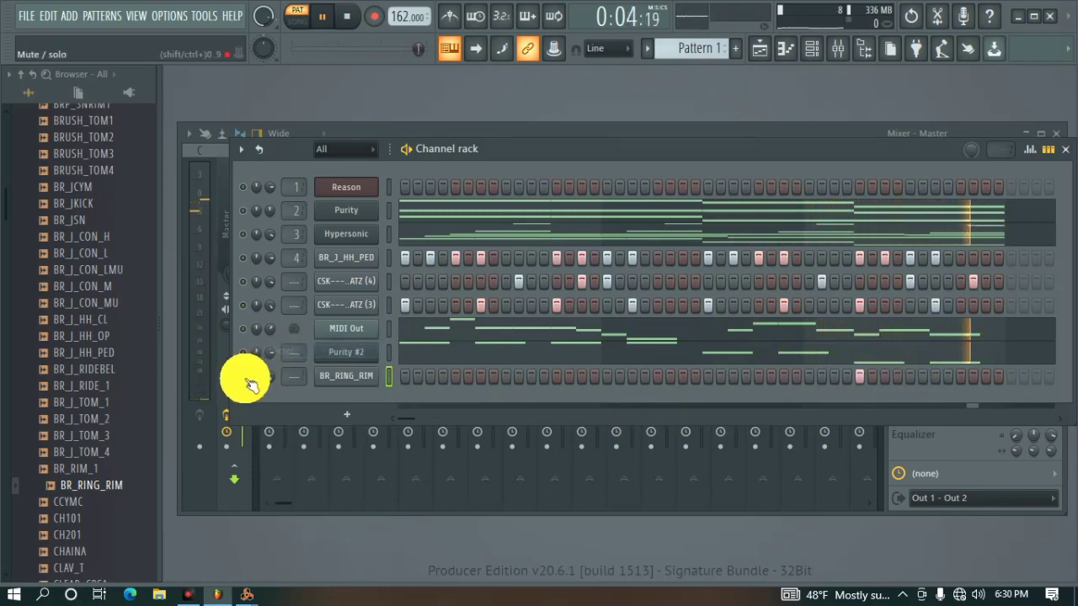
pyautogui.rightClick(249, 381)
pyautogui.click(277, 345)
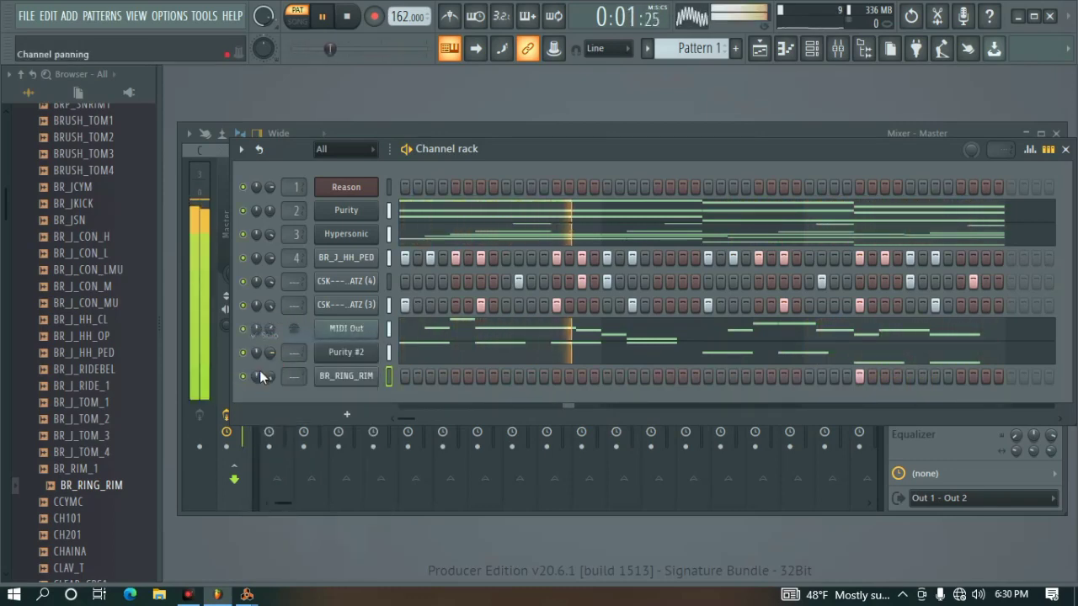
# Work out further BR_RING_RIM hits by ear, keeping steps 39, 41, 43 and 46, and replay the pattern before stopping it
pyautogui.click(890, 378)
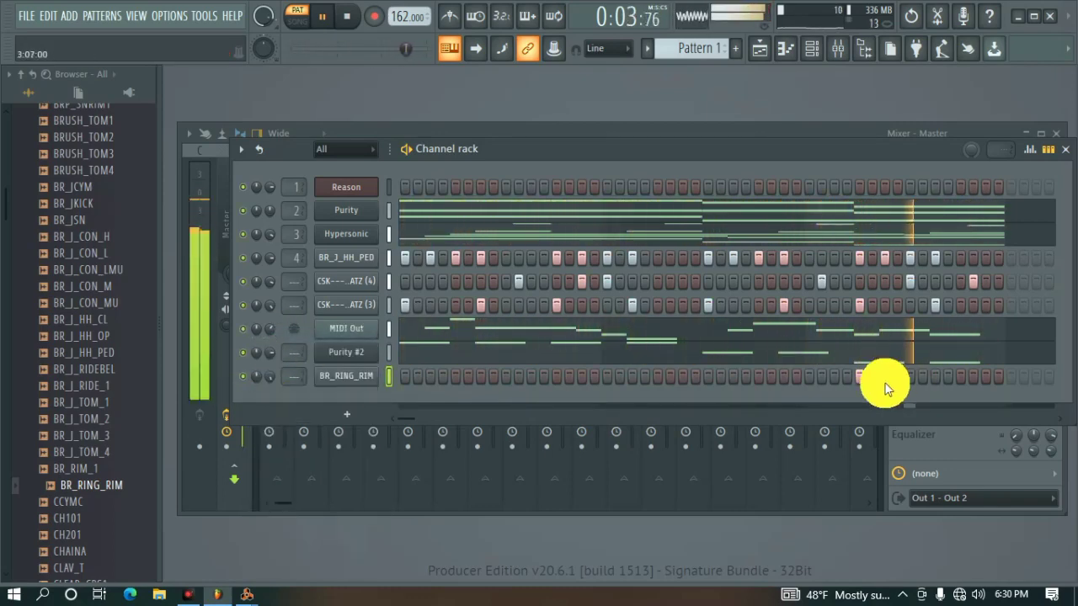
pyautogui.click(922, 378)
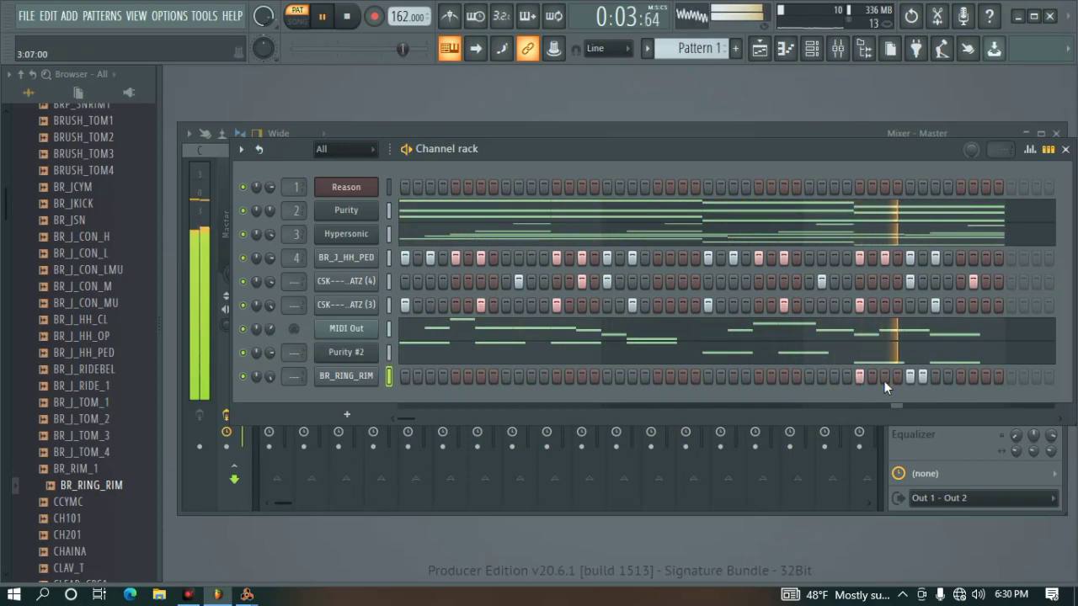
pyautogui.rightClick(907, 380)
pyautogui.click(897, 379)
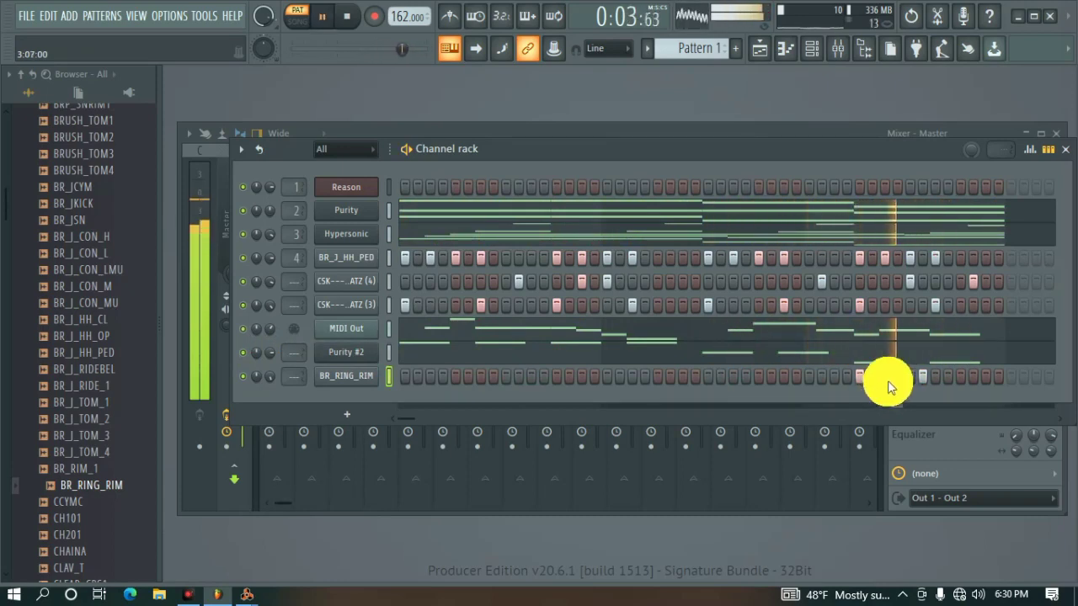
pyautogui.press('space')
pyautogui.rightClick(916, 380)
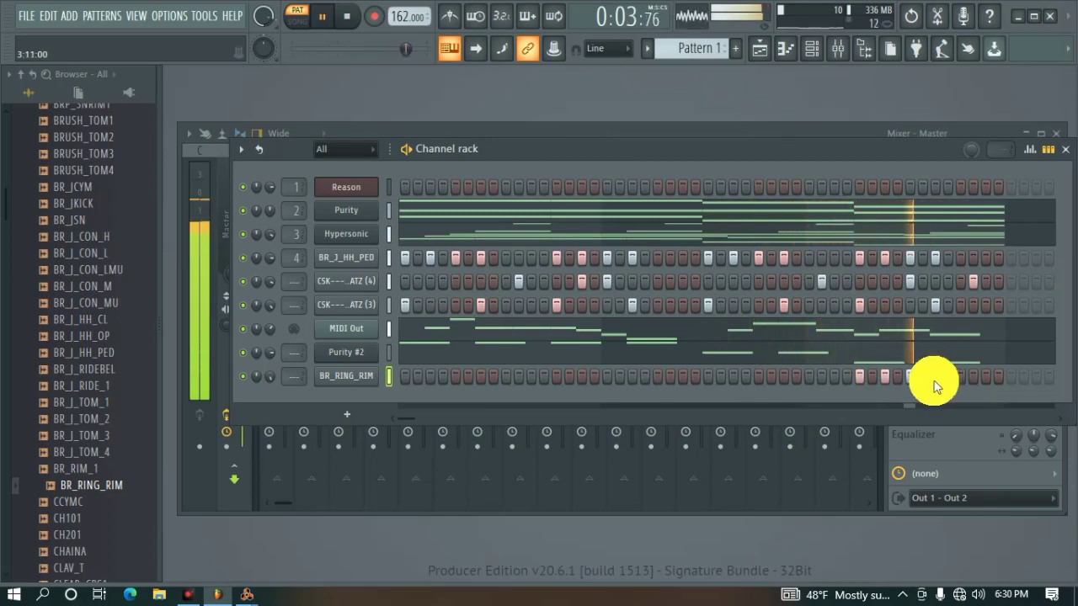
pyautogui.press('space')
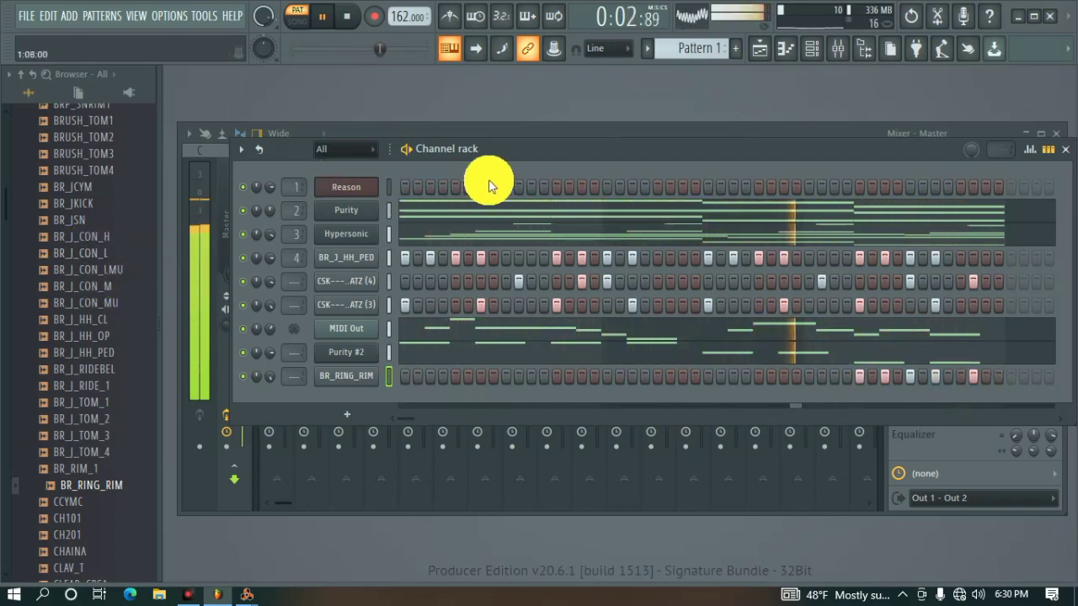
pyautogui.press('space')
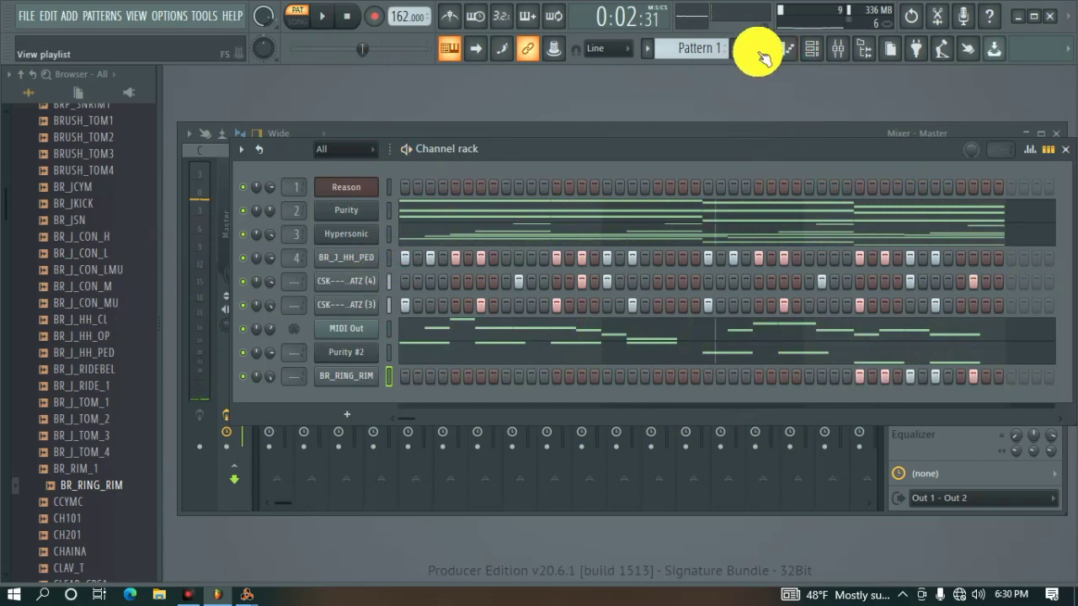
# Open the playlist with the channel rack over it and split Pattern 1 by channel into separate patterns
pyautogui.click(760, 52)
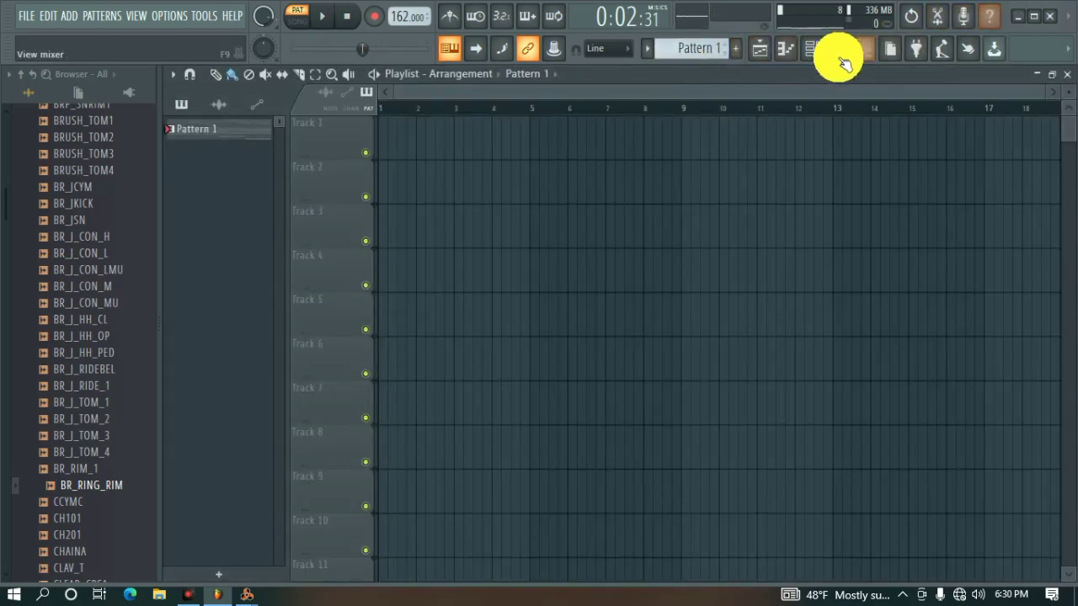
pyautogui.click(812, 48)
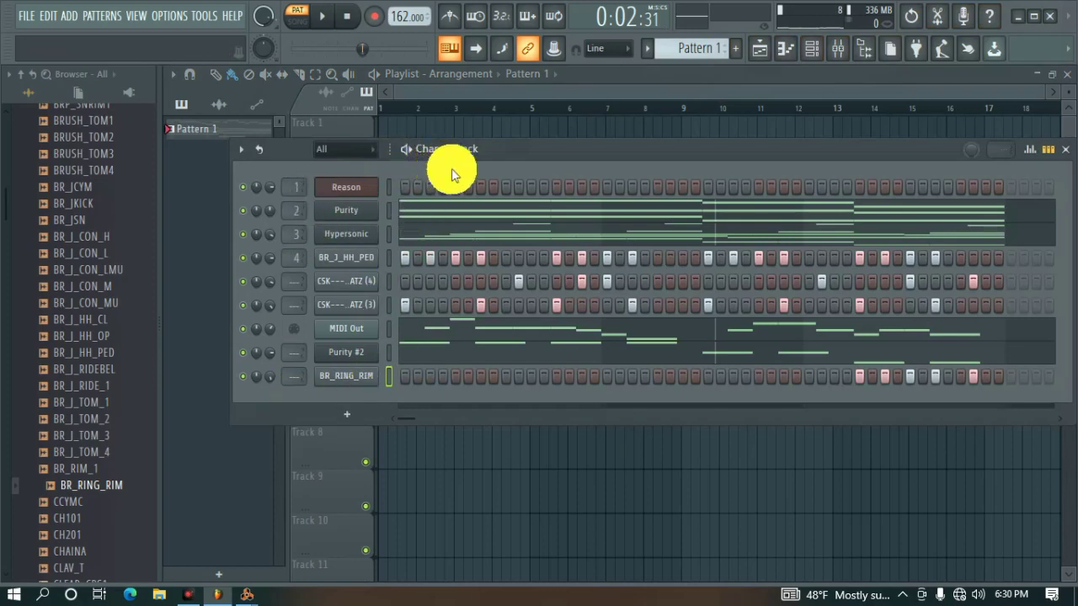
pyautogui.click(241, 150)
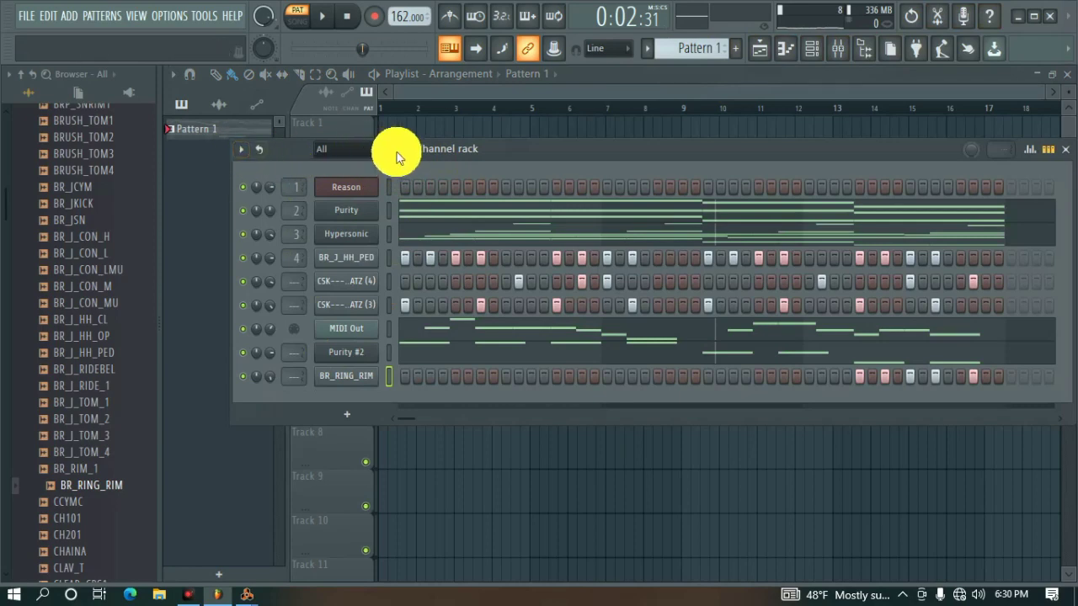
pyautogui.click(647, 48)
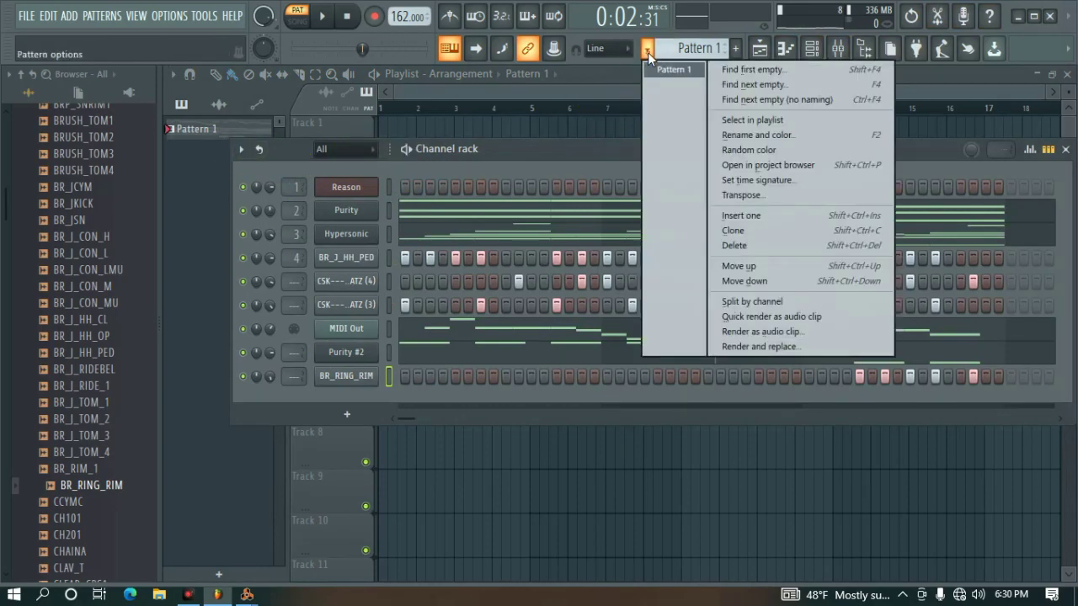
pyautogui.click(745, 301)
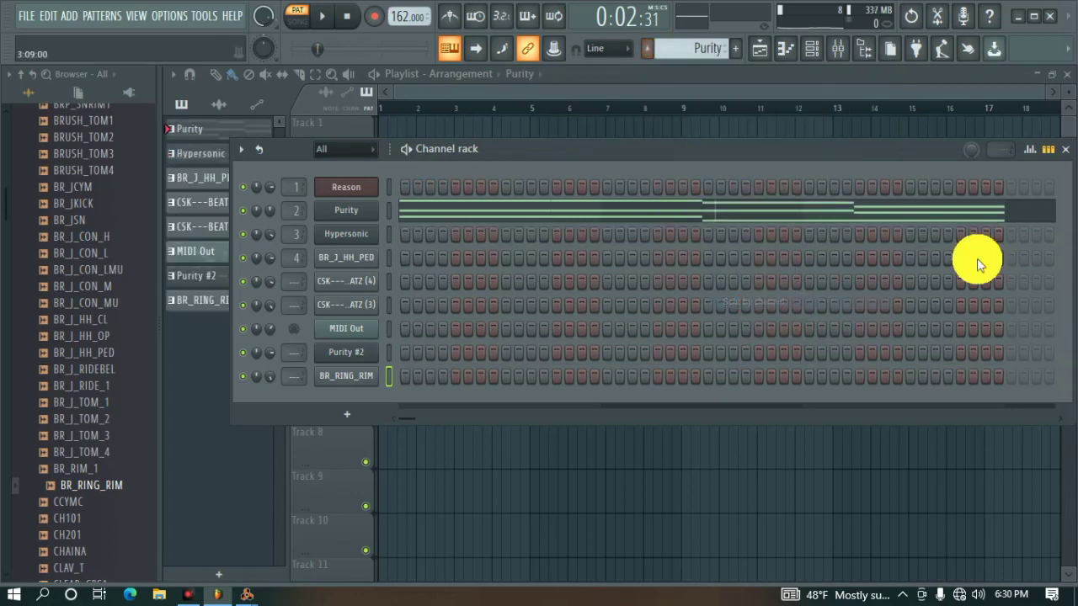
# Place four consecutive Purity pattern clips on Track 1 of the playlist, filling bars 1 to 12
pyautogui.click(758, 52)
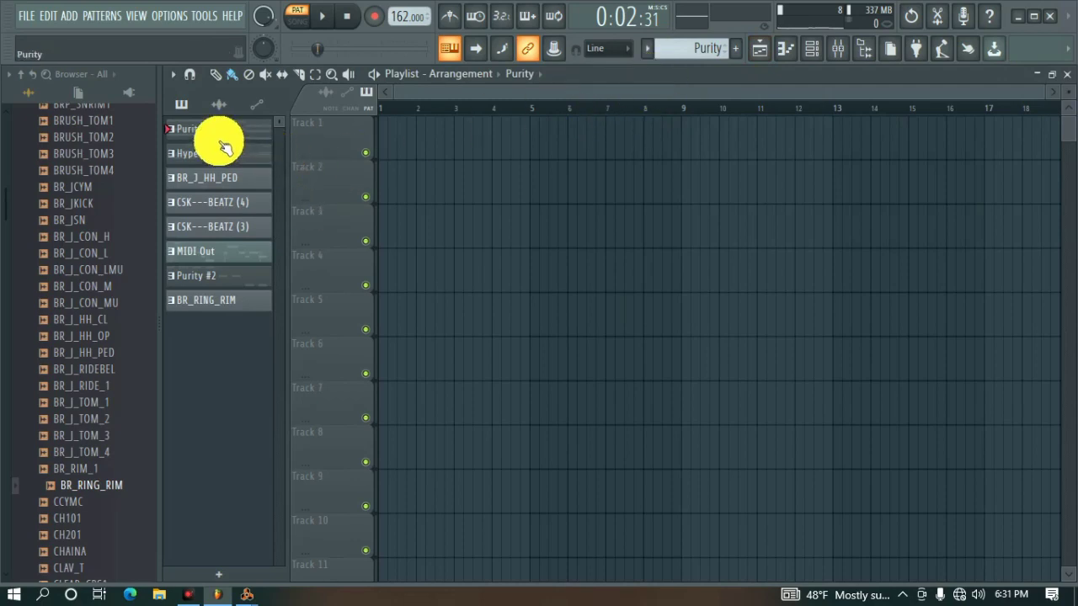
pyautogui.scroll(2, 525, 109)
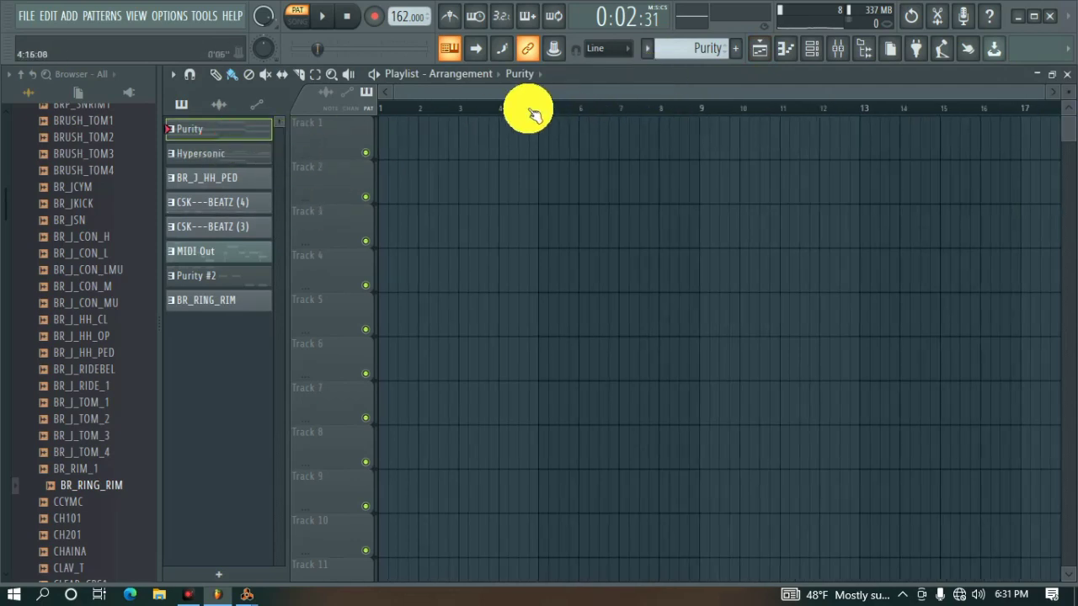
pyautogui.click(879, 89)
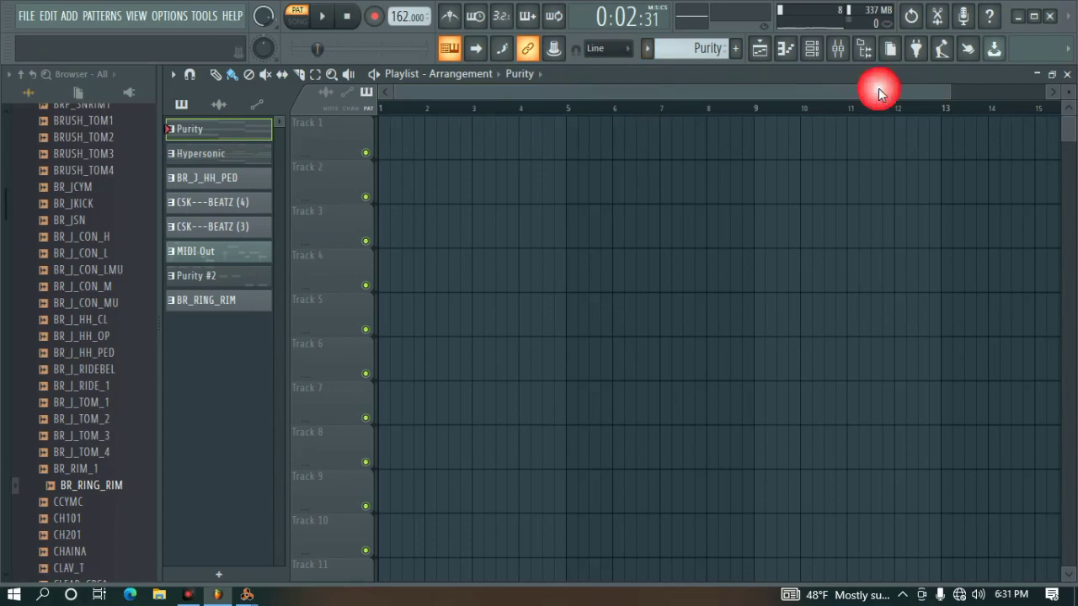
pyautogui.click(647, 49)
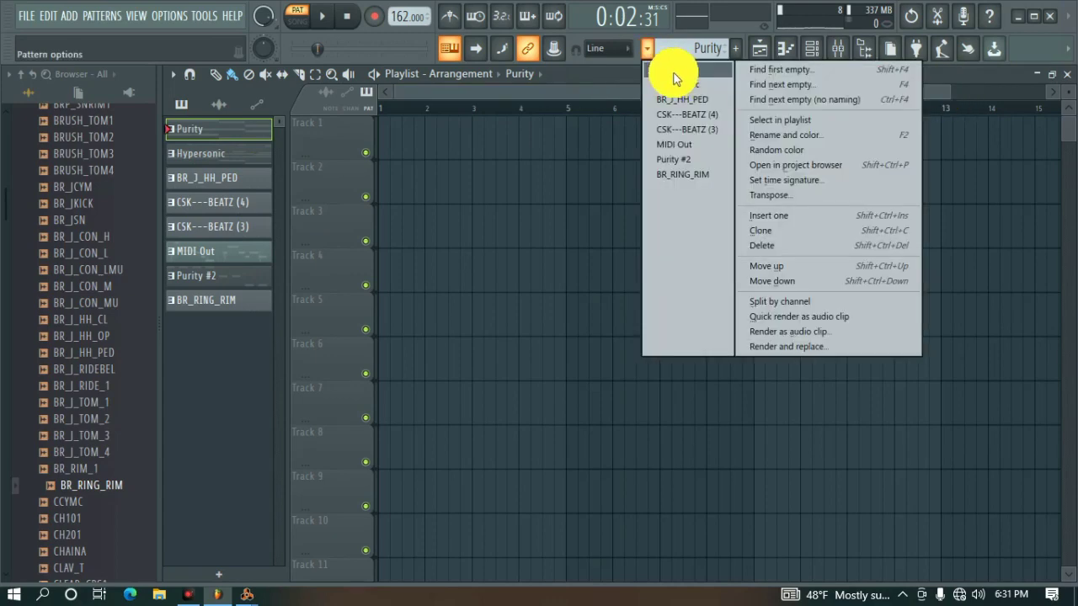
pyautogui.click(672, 71)
pyautogui.moveTo(448, 149); pyautogui.dragTo(421, 152)
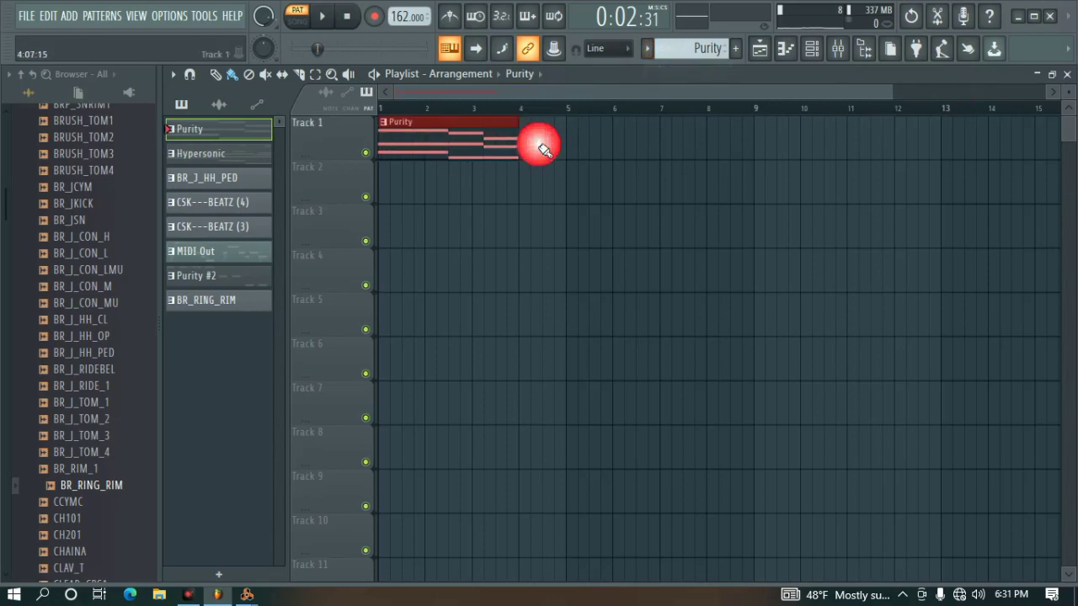
pyautogui.moveTo(522, 150); pyautogui.dragTo(921, 122)
pyautogui.scroll(-2, 640, 116)
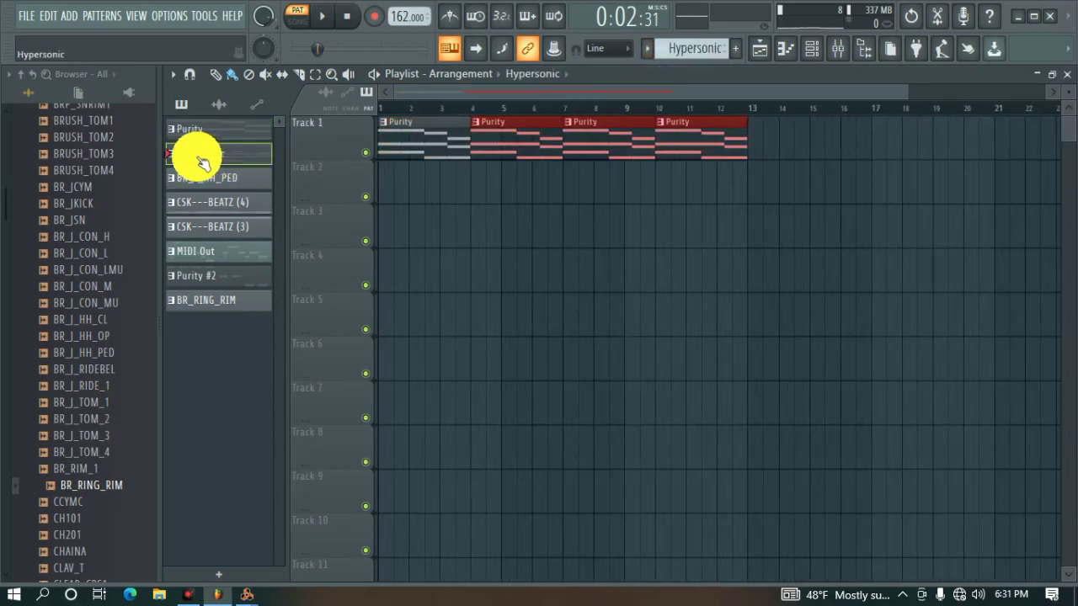
# Place four consecutive Hypersonic clips on Track 2 and four BR_J_HH_PED clips on Track 3, filling bars 1 to 12
pyautogui.moveTo(385, 181); pyautogui.dragTo(707, 150)
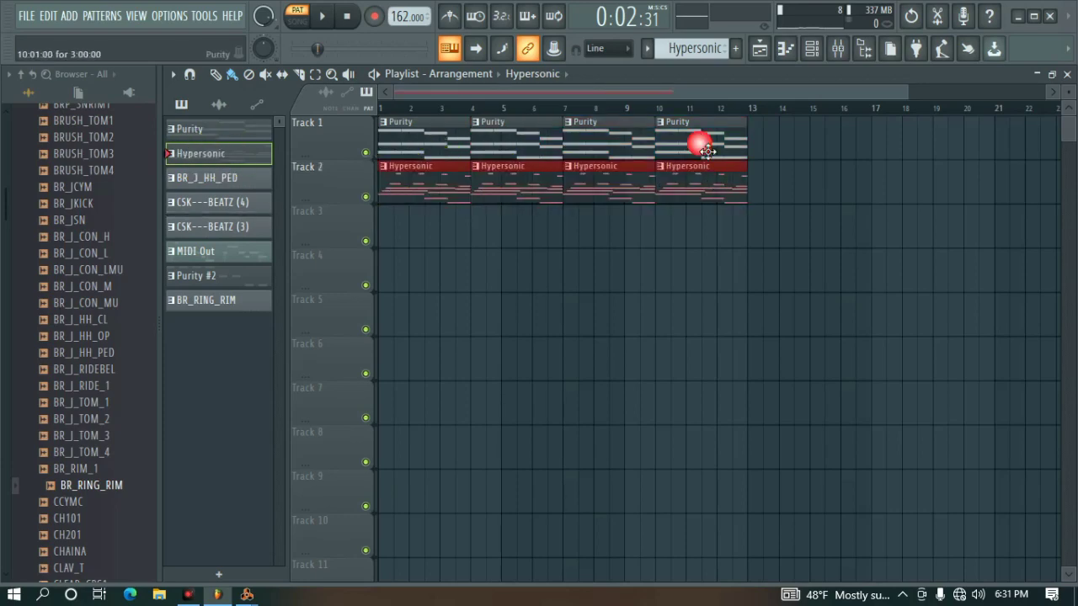
pyautogui.click(224, 178)
pyautogui.moveTo(388, 233); pyautogui.dragTo(690, 233)
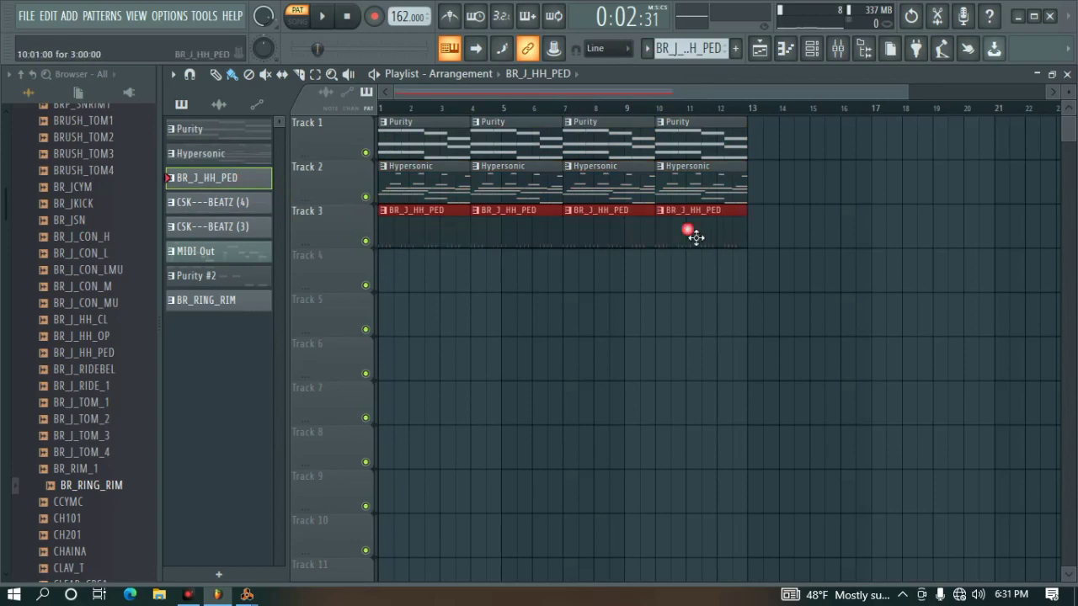
# Fill bars 1 to 12 with four CSK---BEATZ (4) clips on Track 4 and four CSK---BEATZ (3) clips on Track 5
pyautogui.click(216, 202)
pyautogui.click(386, 285)
pyautogui.moveTo(385, 285); pyautogui.dragTo(719, 287)
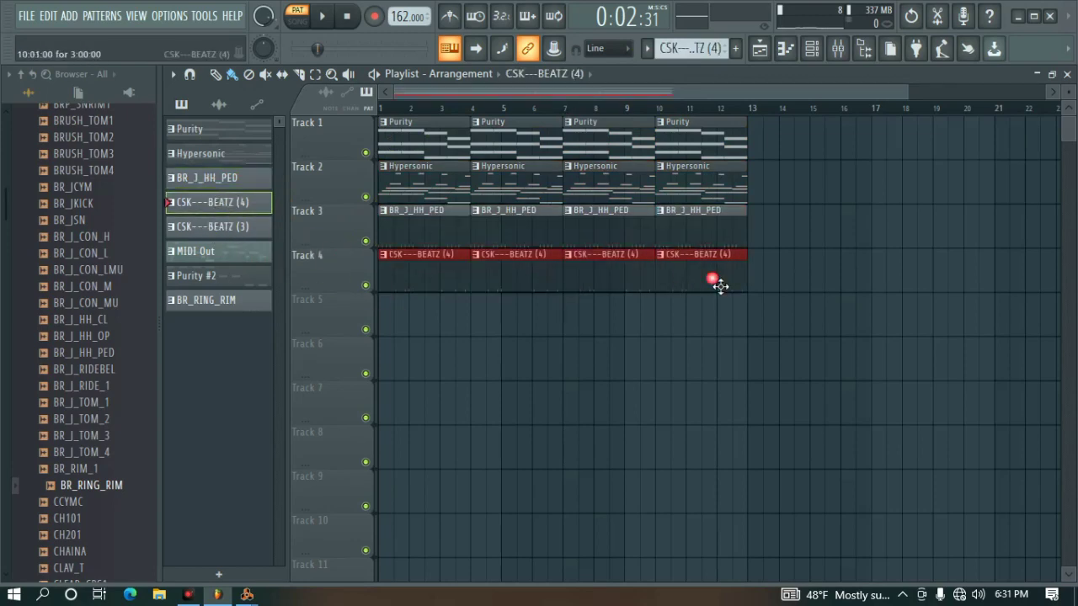
pyautogui.moveTo(388, 324); pyautogui.dragTo(730, 326)
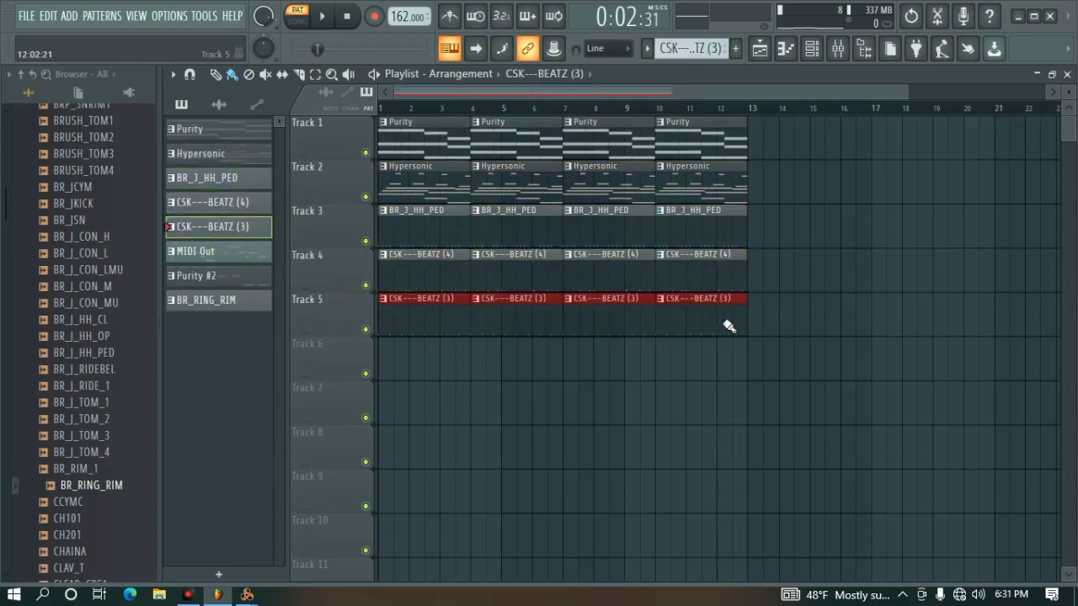
# Fill bars 1 to 12 of Tracks 6, 7 and 8 with MIDI Out, Purity #2 and BR_RING_RIM clips respectively
pyautogui.click(221, 251)
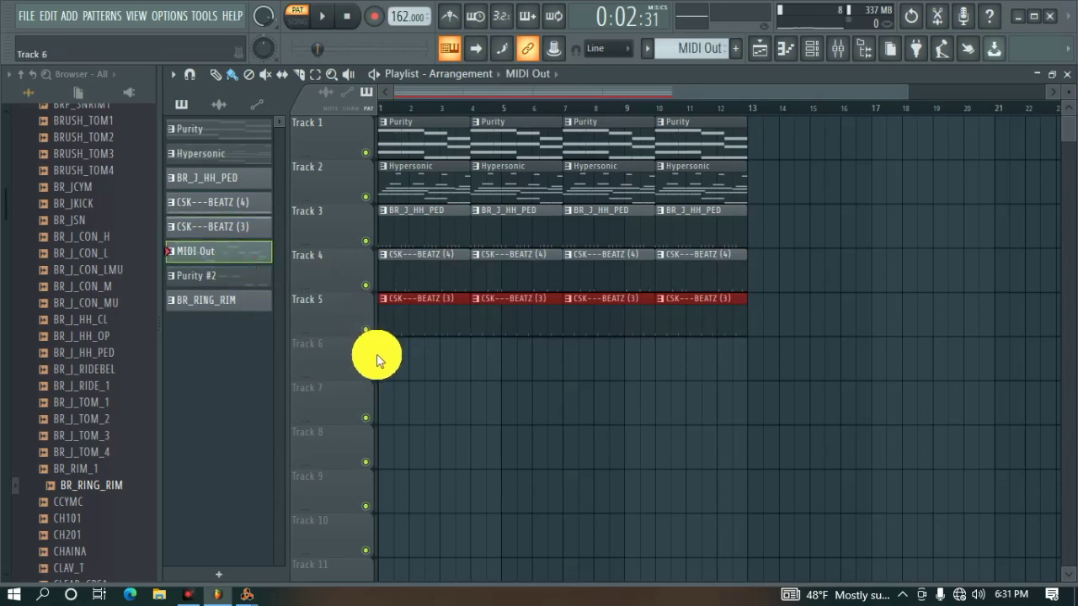
pyautogui.moveTo(376, 359); pyautogui.dragTo(681, 370)
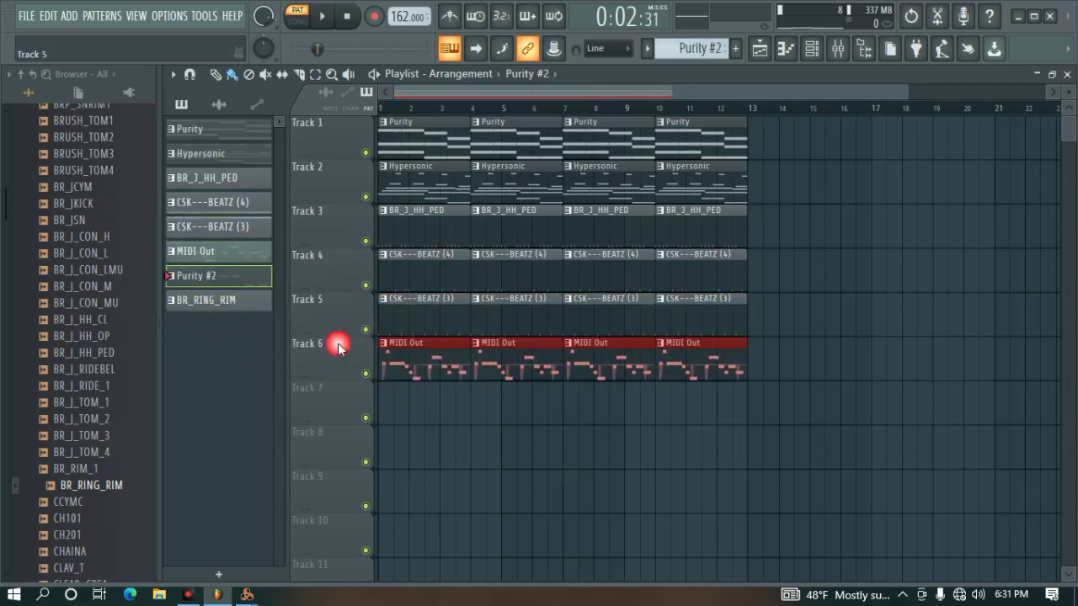
pyautogui.moveTo(377, 391); pyautogui.dragTo(678, 407)
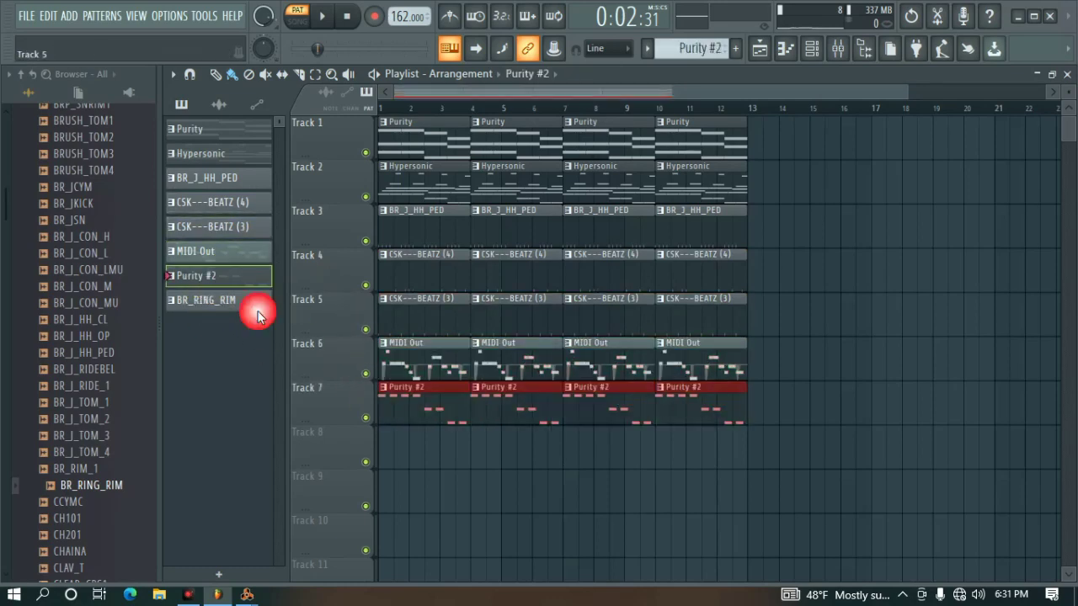
pyautogui.click(208, 305)
pyautogui.moveTo(377, 459); pyautogui.dragTo(706, 468)
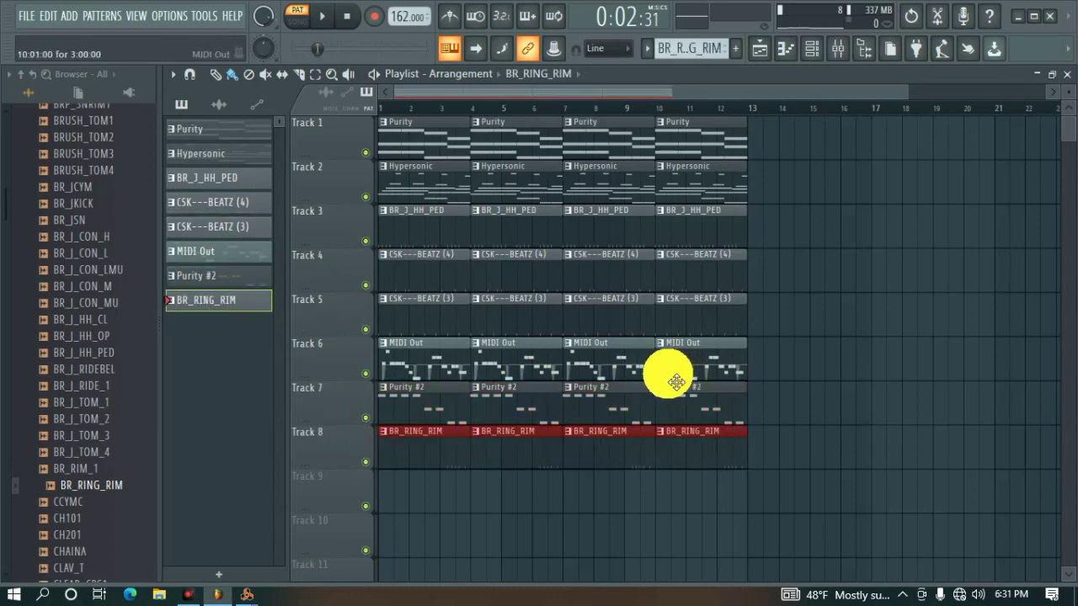
pyautogui.click(33, 24)
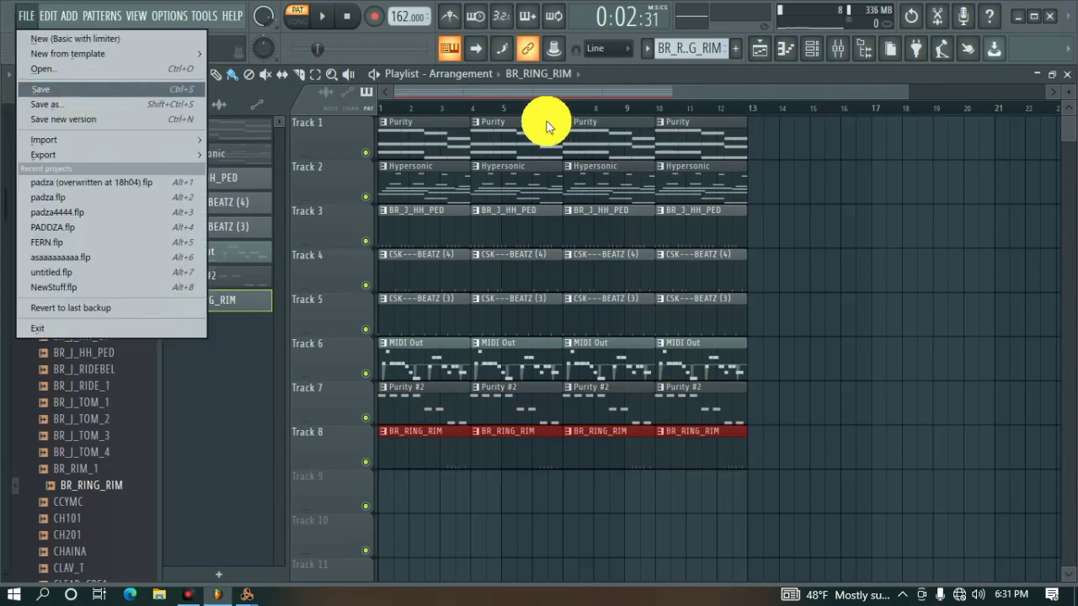
pyautogui.click(713, 103)
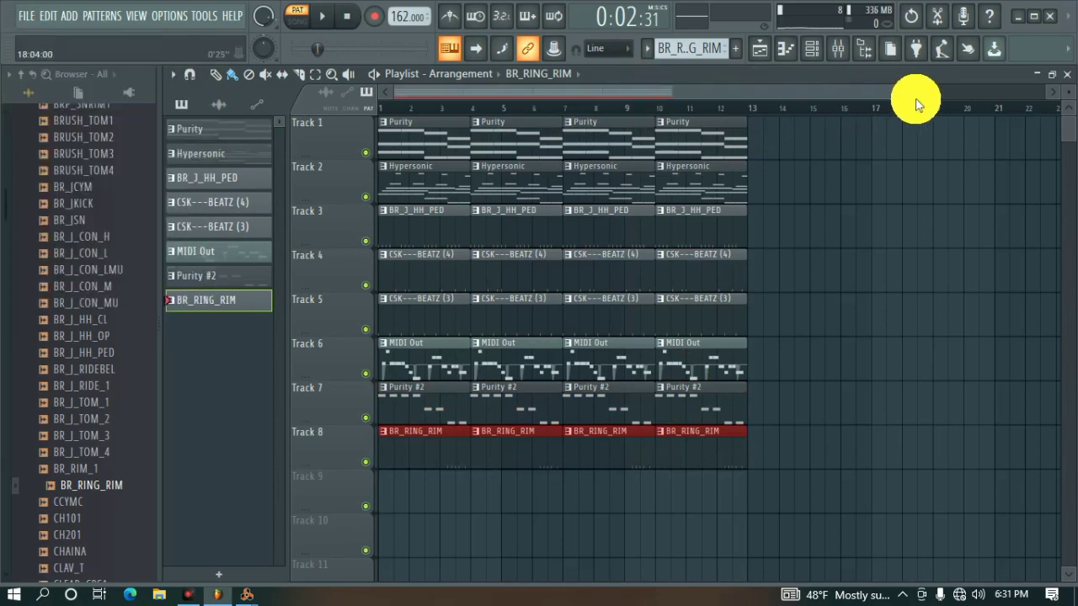
# Play the arrangement from bar 1 in song mode
pyautogui.moveTo(917, 102); pyautogui.dragTo(805, 98)
pyautogui.click(396, 109)
pyautogui.press('space')
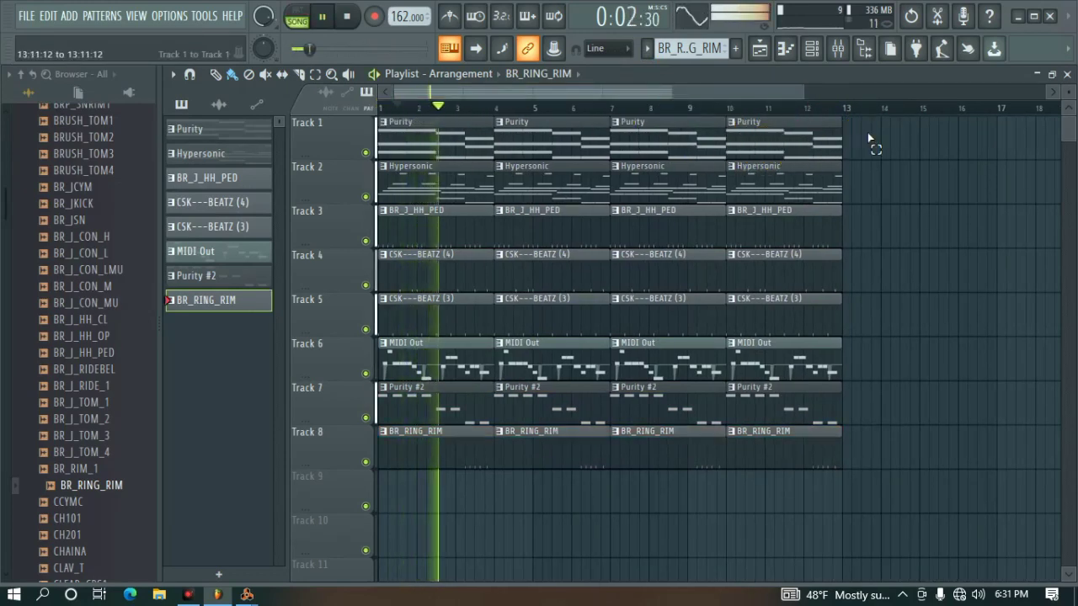
# Stop playback, select all clips on Tracks 1 to 8 and duplicate them repeatedly until the arrangement fills bars 1 to 156
pyautogui.moveTo(867, 118); pyautogui.dragTo(403, 477)
pyautogui.press('space')
pyautogui.scroll(-2, 638, 107)
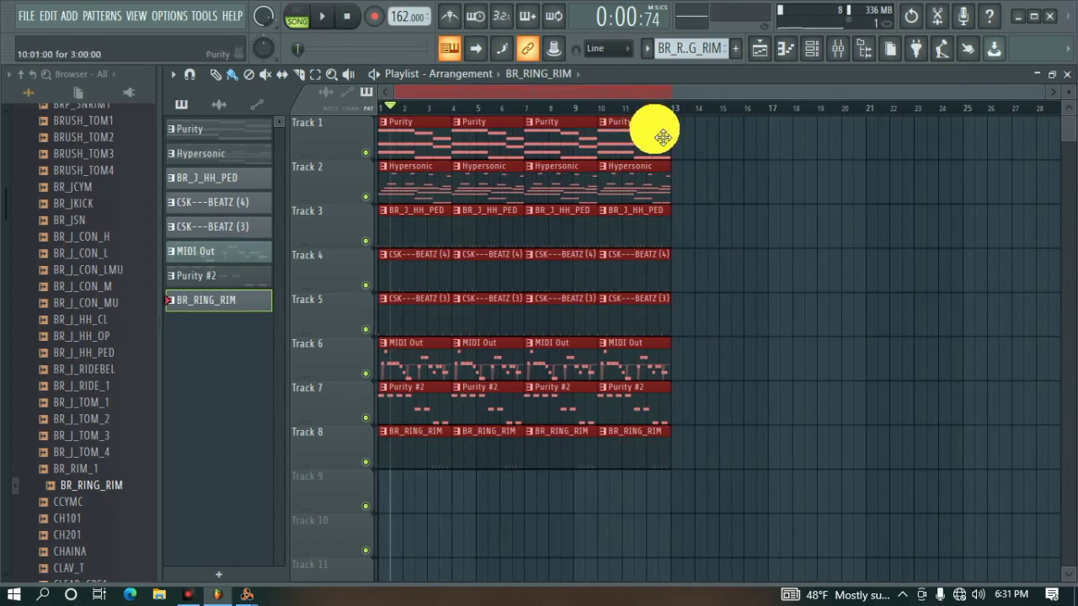
pyautogui.hotkey('ctrl', 'b')
pyautogui.hotkey('ctrl', 'b')
pyautogui.hotkey('ctrl', 'b')
pyautogui.hotkey('ctrl', 'b')
pyautogui.hotkey('ctrl', 'b')
pyautogui.hotkey('ctrl', 'b')
pyautogui.hotkey('ctrl', 'b')
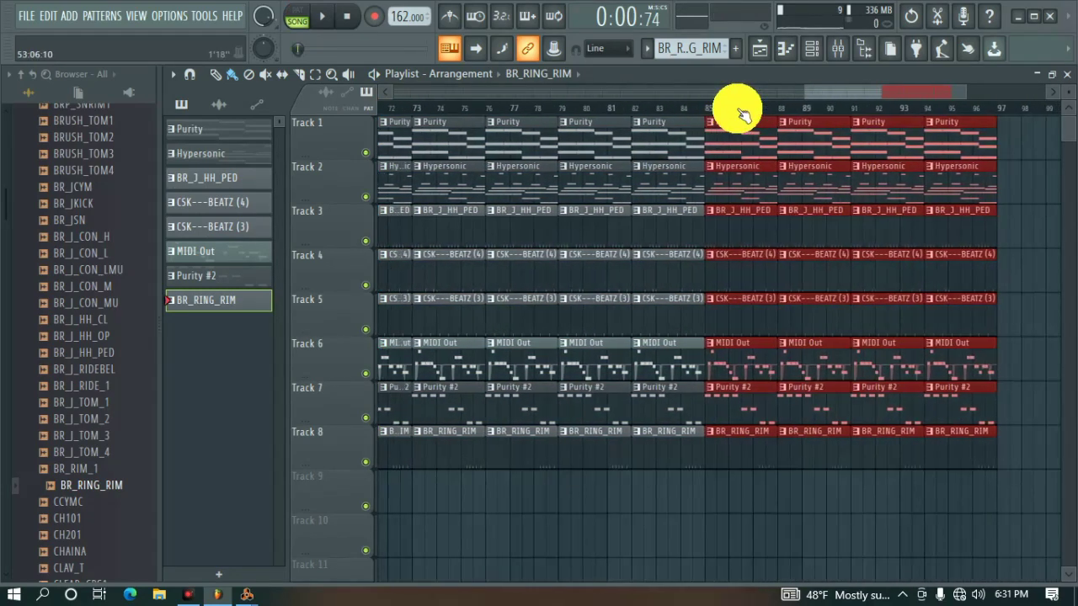
pyautogui.hotkey('ctrl', 'b')
pyautogui.hotkey('ctrl', 'b')
pyautogui.hotkey('ctrl', 'b')
pyautogui.hotkey('ctrl', 'b')
pyautogui.hotkey('ctrl', 'b')
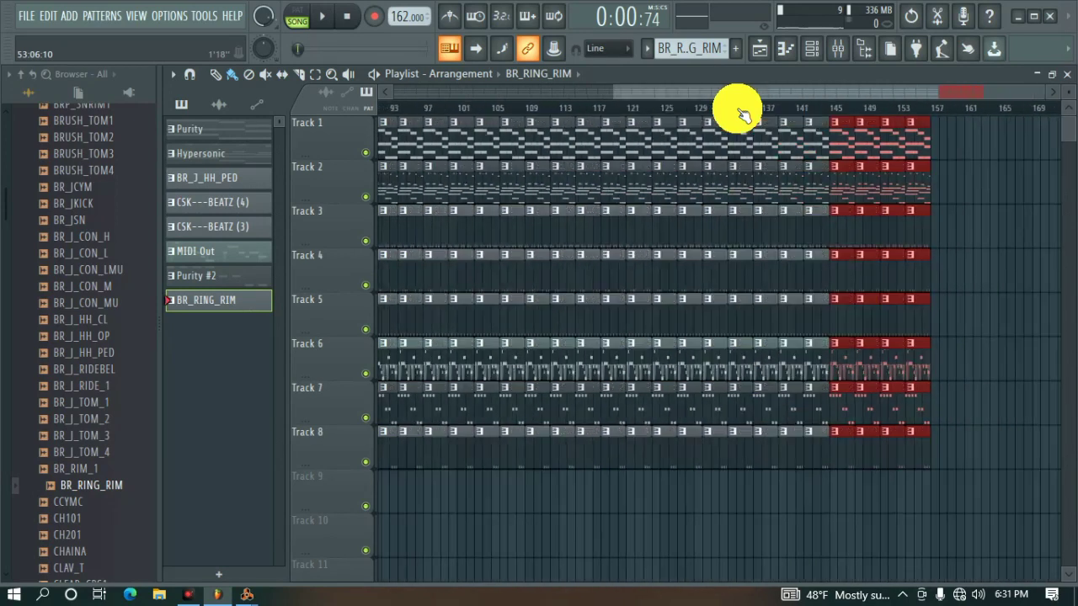
# Check the arrangement's total playing time by placing the playhead near its end
pyautogui.scroll(-2, 740, 110)
pyautogui.click(890, 105)
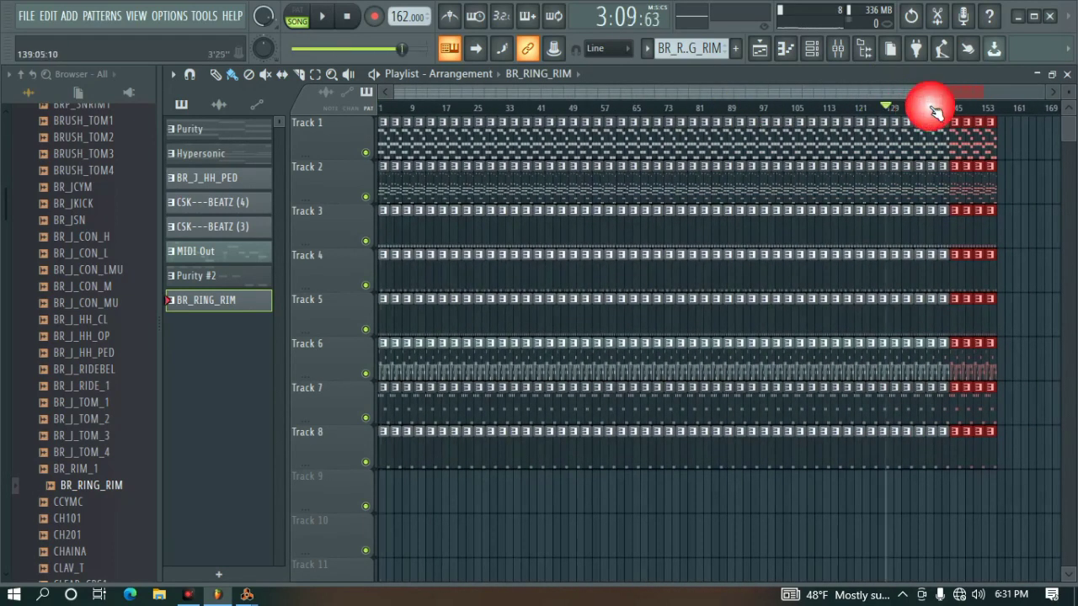
pyautogui.click(969, 108)
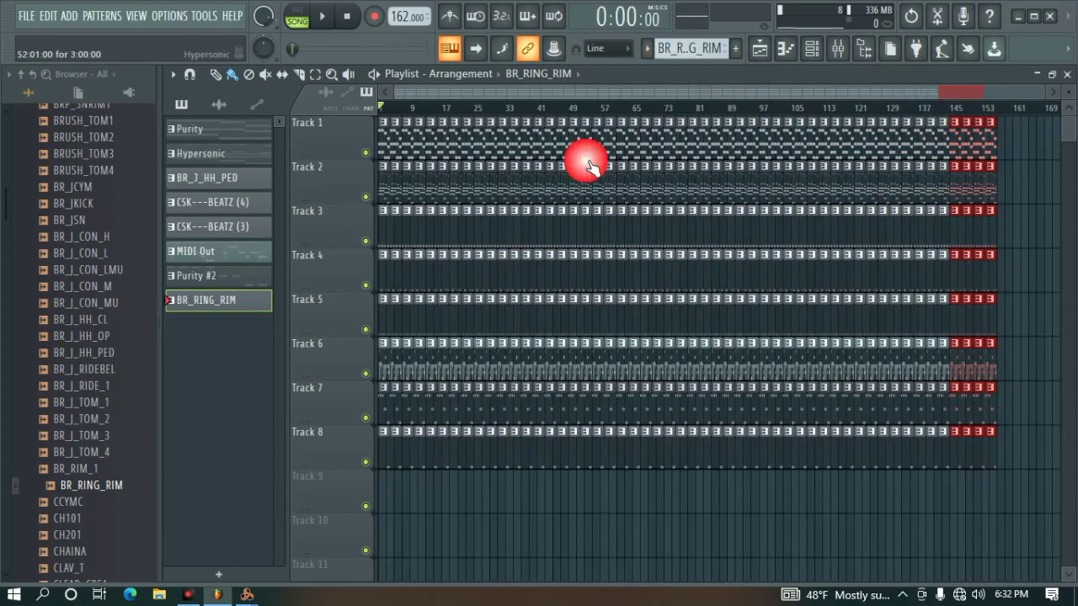
# Delete the clips in bars 1 to 12 on Track 1 and Tracks 3 to 6, leaving the Hypersonic clips
pyautogui.scroll(3, 683, 92)
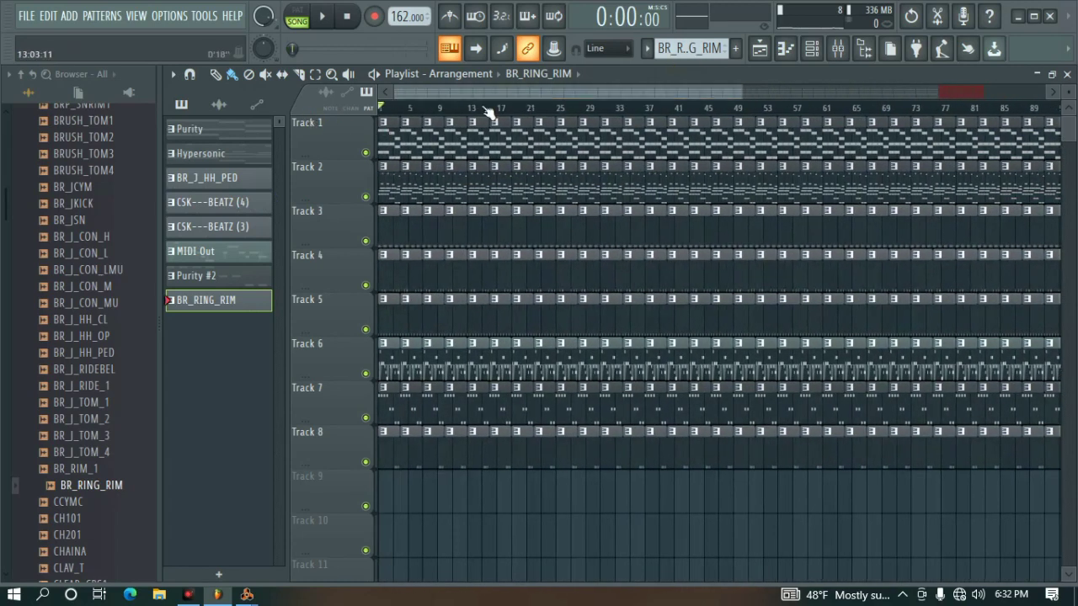
pyautogui.moveTo(750, 96); pyautogui.dragTo(643, 109)
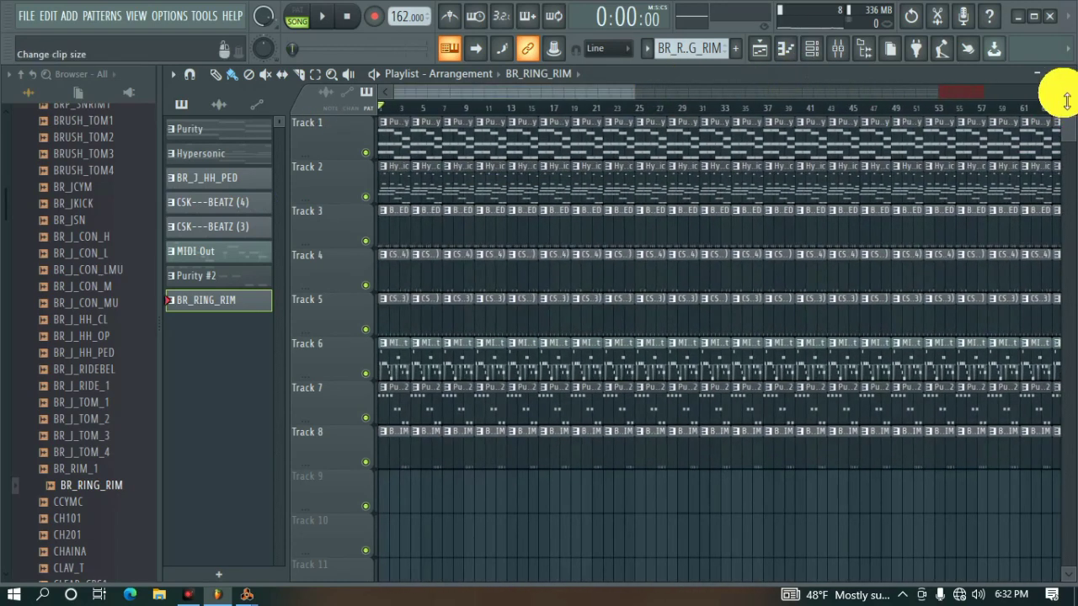
pyautogui.scroll(-2, 633, 142)
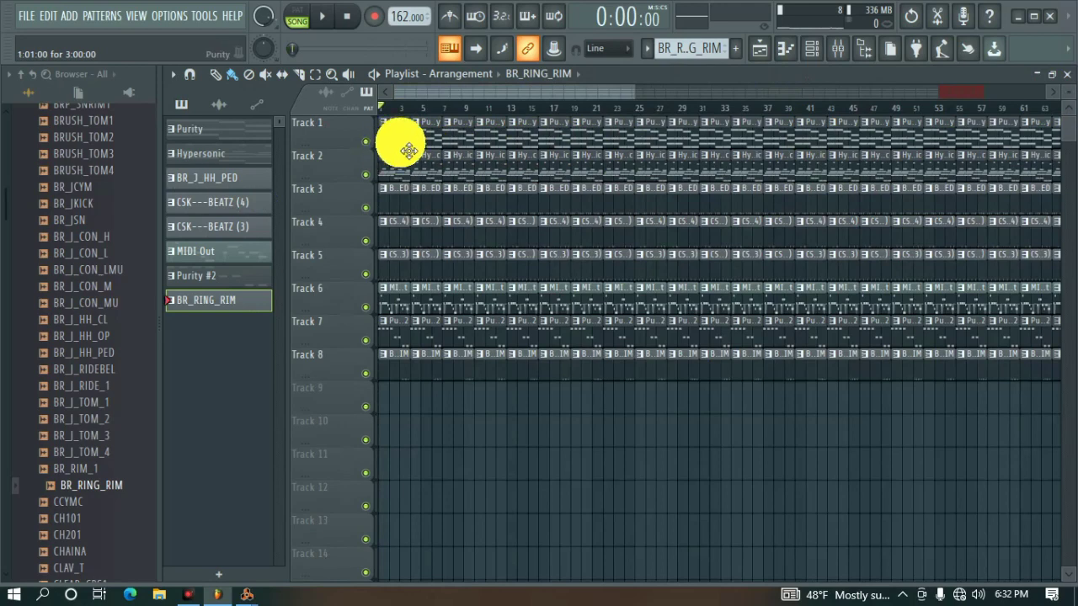
pyautogui.moveTo(397, 139); pyautogui.dragTo(505, 141)
pyautogui.moveTo(407, 209)
pyautogui.mouseDown()
pyautogui.moveTo(468, 209)
pyautogui.moveTo(506, 237)
pyautogui.mouseUp()
pyautogui.moveTo(392, 255)
pyautogui.mouseDown()
pyautogui.moveTo(502, 261)
pyautogui.moveTo(397, 293)
pyautogui.mouseUp()
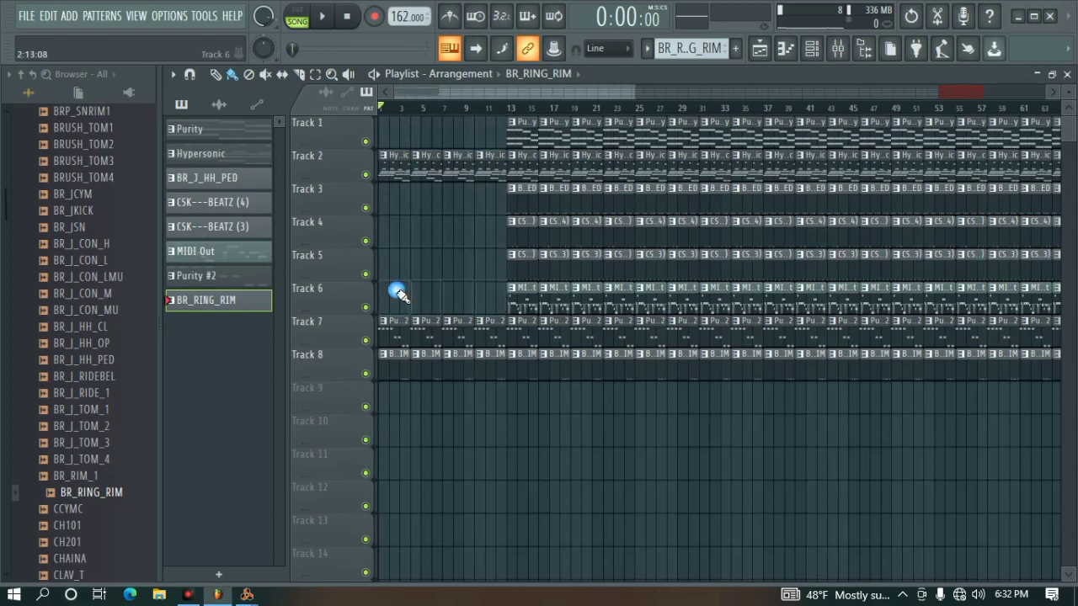
# Delete the first four Purity #2 clips on Track 7 and the BR_RING_RIM clips at bars 1 and 7 on Track 8 while auditioning the intro
pyautogui.moveTo(461, 331)
pyautogui.mouseDown()
pyautogui.moveTo(505, 336)
pyautogui.moveTo(435, 371)
pyautogui.moveTo(453, 365)
pyautogui.mouseUp()
pyautogui.press('space')
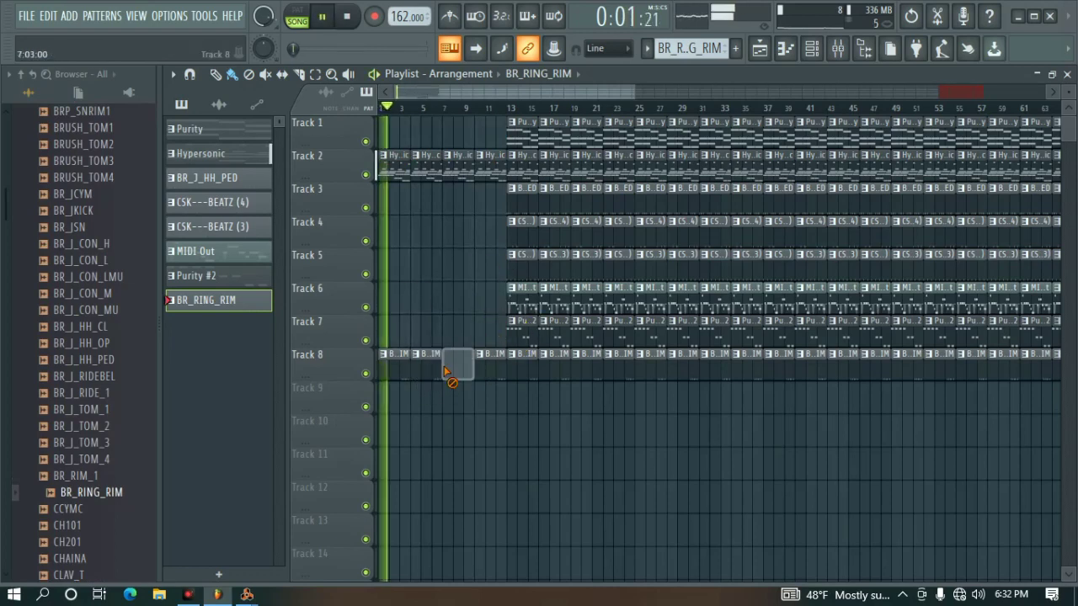
pyautogui.rightClick(400, 372)
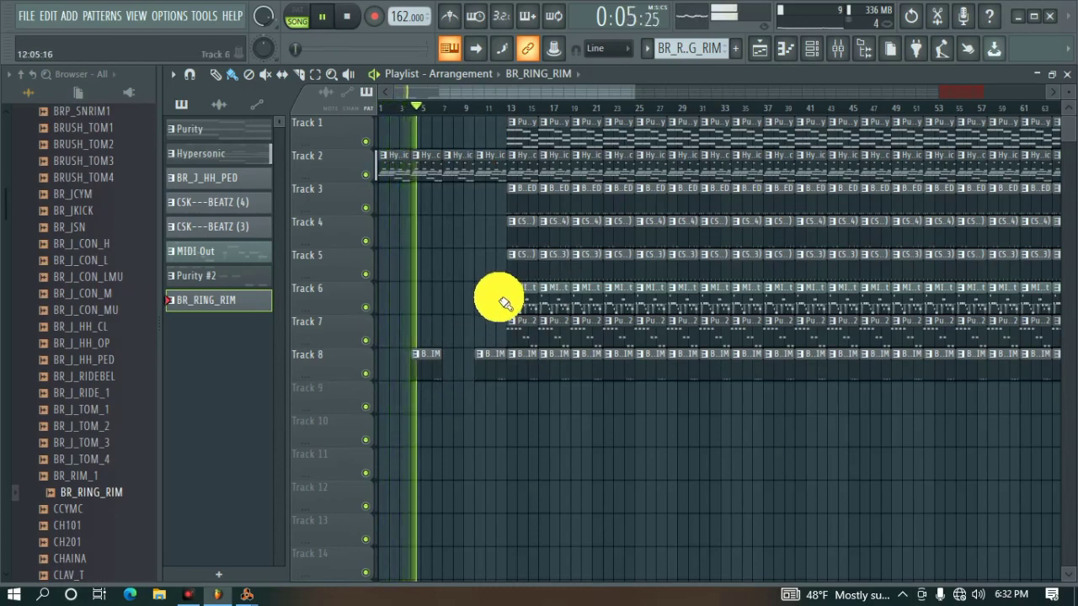
pyautogui.press('space')
# Try BR_RING_RIM clips on Track 3 over bars 4 to 12, removing and re-adding the one at bar 4 during playback
pyautogui.scroll(3, 524, 96)
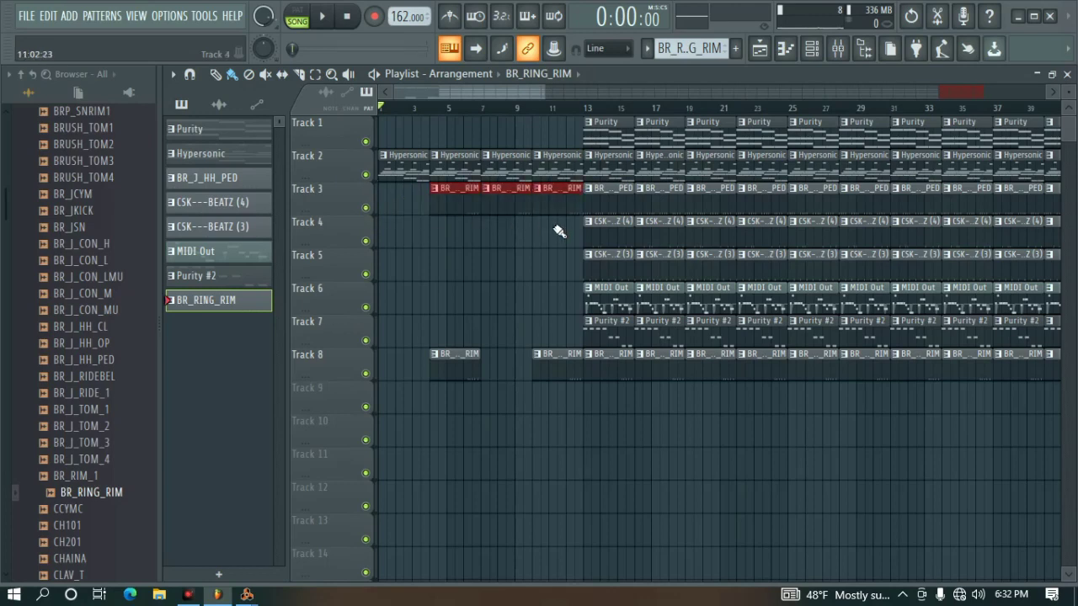
pyautogui.press('space')
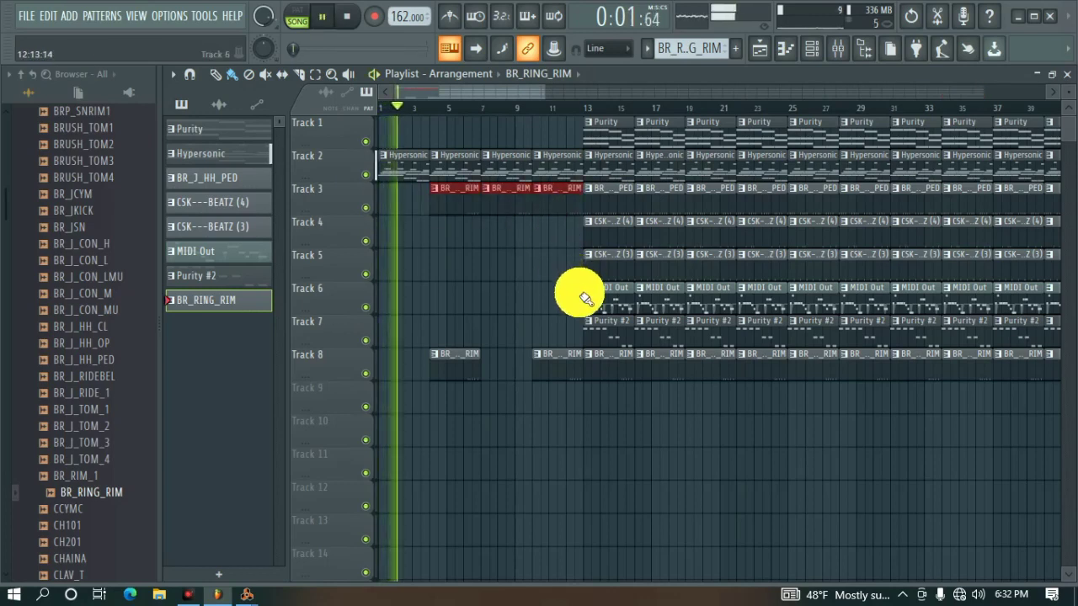
pyautogui.rightClick(447, 202)
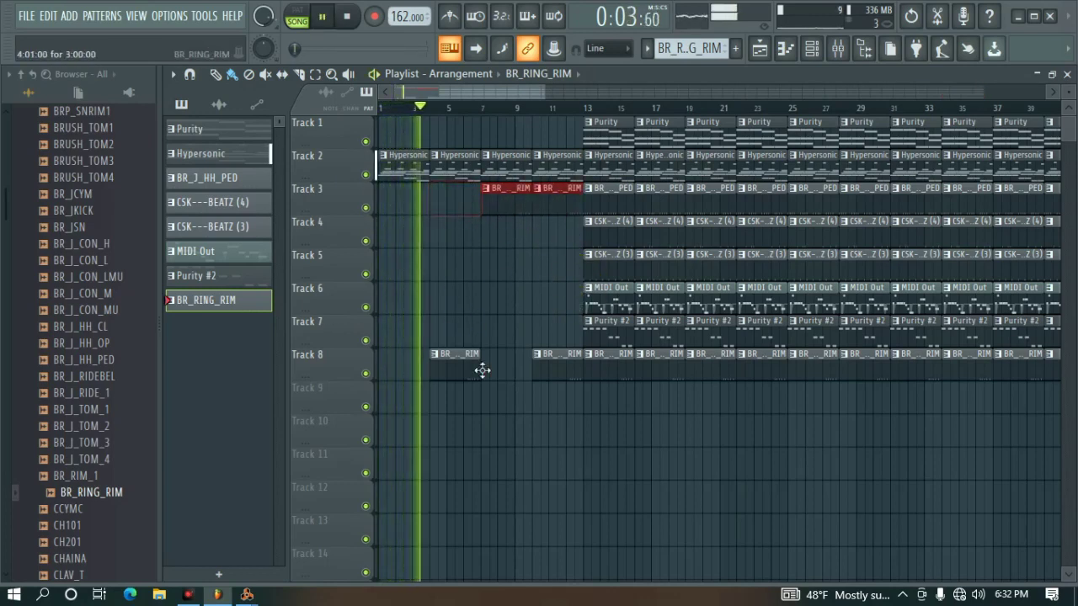
pyautogui.click(431, 208)
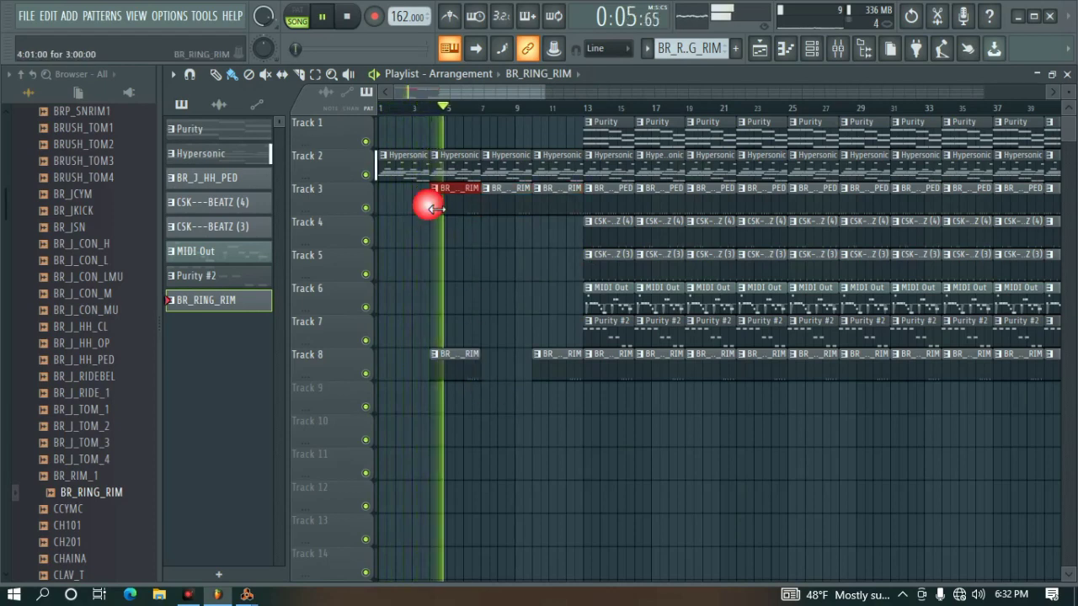
# Examine the BR_RING_RIM pattern in the channel rack and piano roll, stop playback and return to the playlist
pyautogui.click(805, 52)
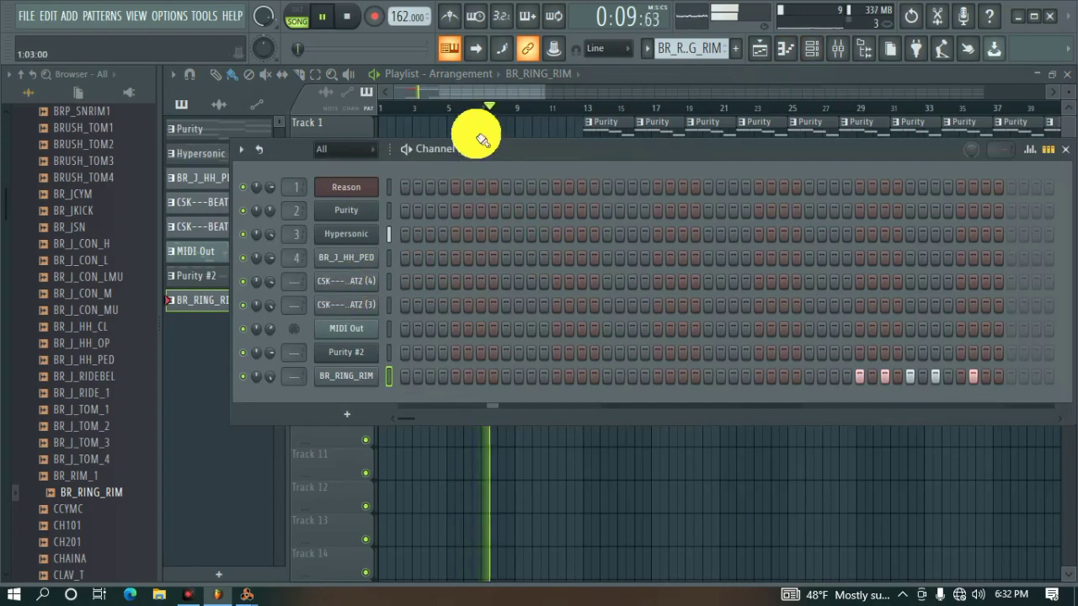
pyautogui.click(485, 92)
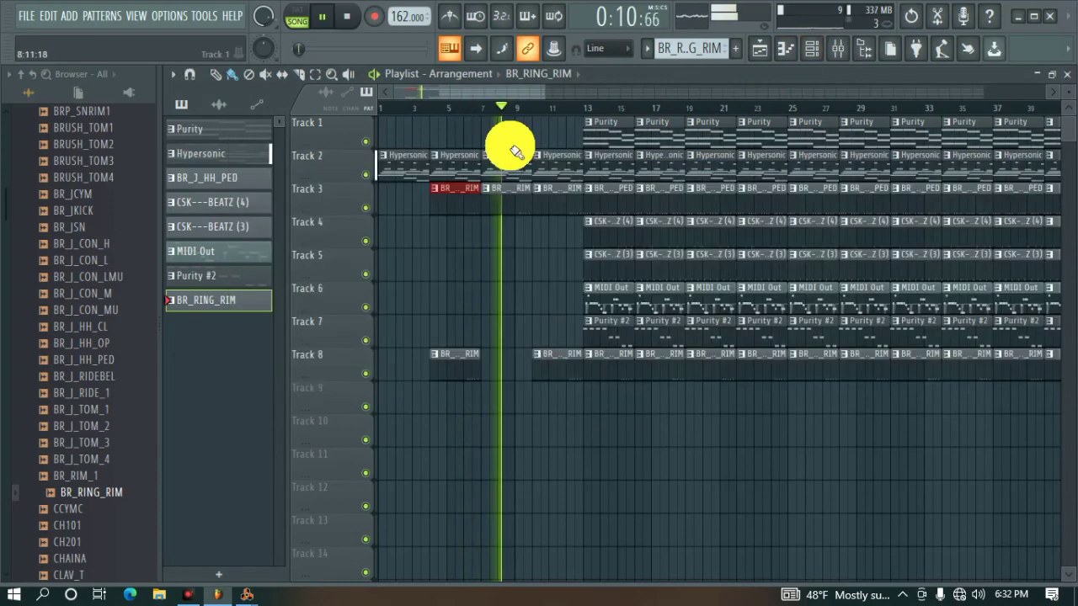
pyautogui.doubleClick(472, 202)
pyautogui.press('space')
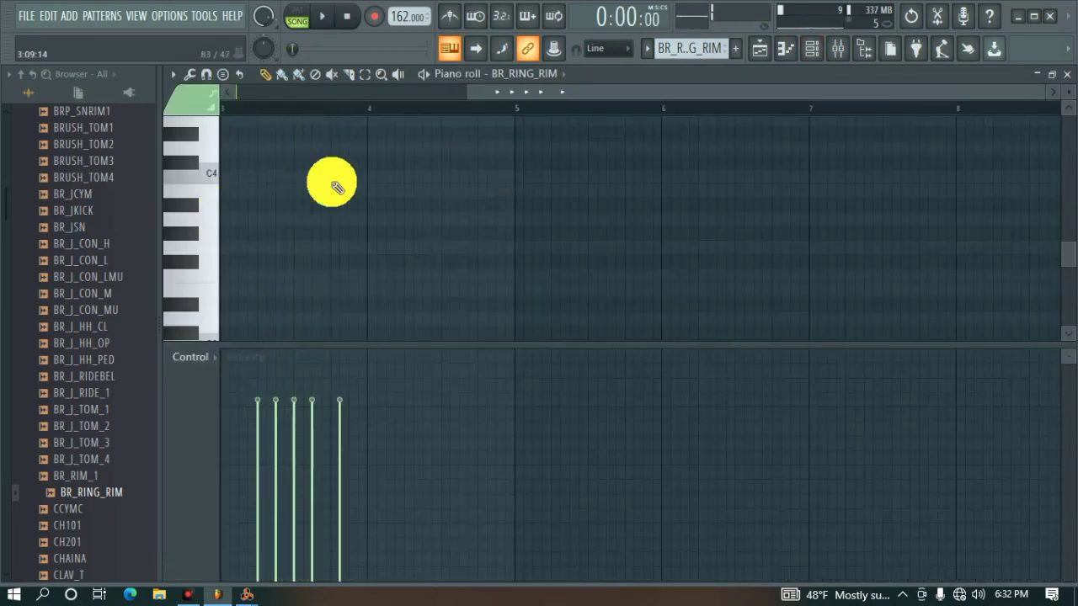
pyautogui.click(759, 52)
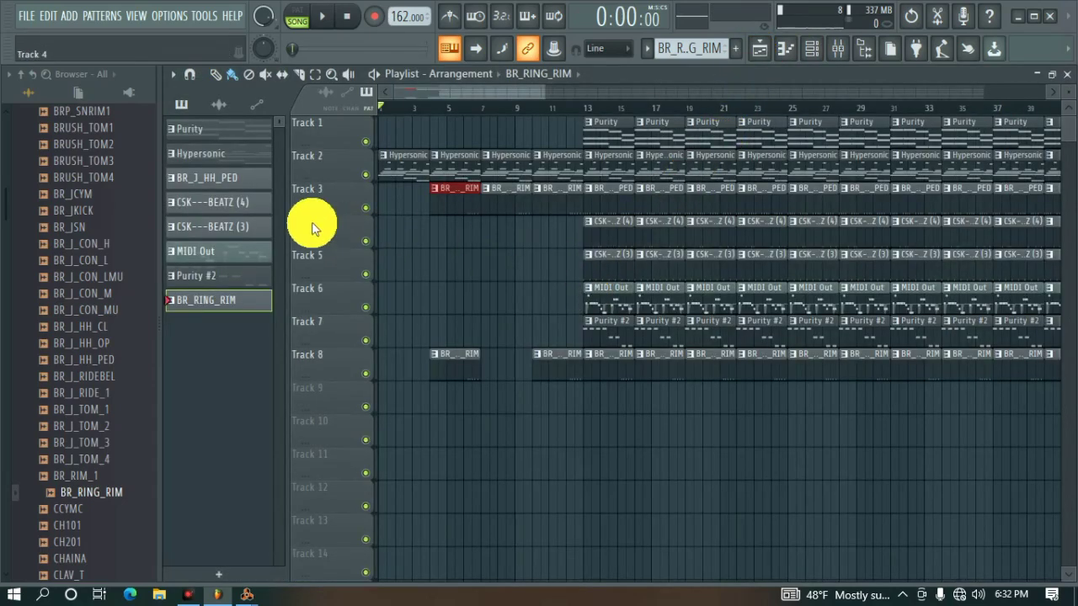
# Examine the steps of the BR_J_HH_PED pattern in the channel rack
pyautogui.click(811, 48)
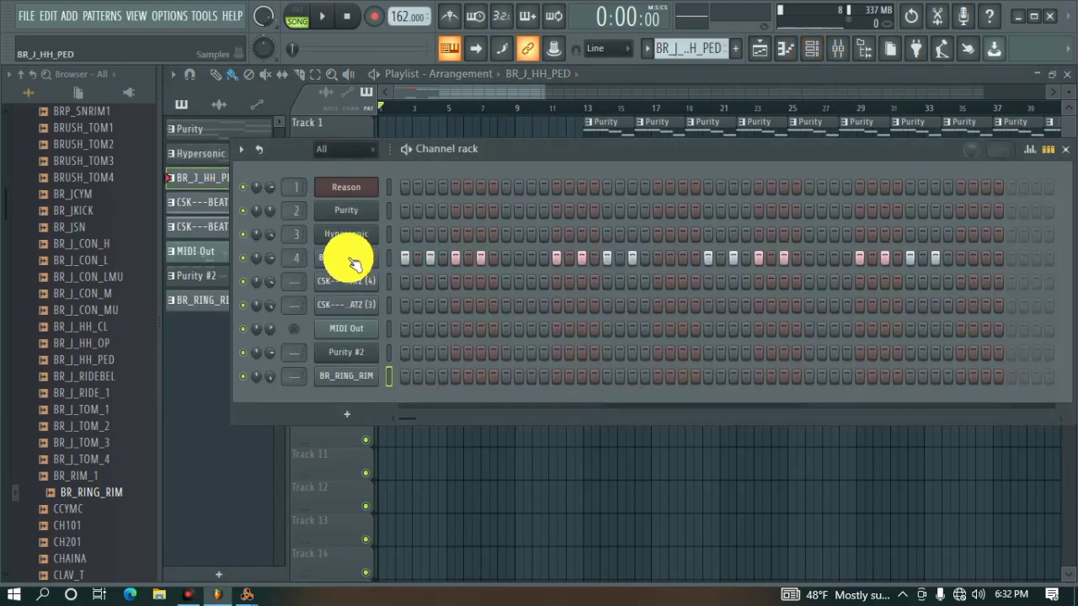
pyautogui.click(650, 50)
pyautogui.click(623, 71)
# Replace the Track 3 clips in bars 4 to 30 with nine consecutive BR_J_HH_PED clips starting midway through bar 1
pyautogui.press('space')
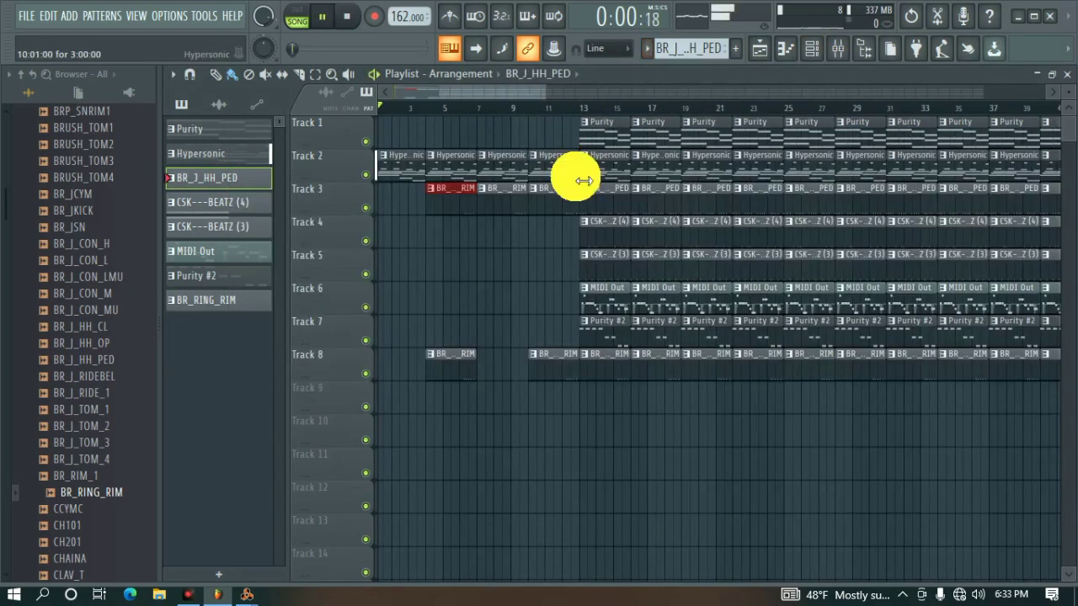
pyautogui.moveTo(480, 208); pyautogui.dragTo(878, 211)
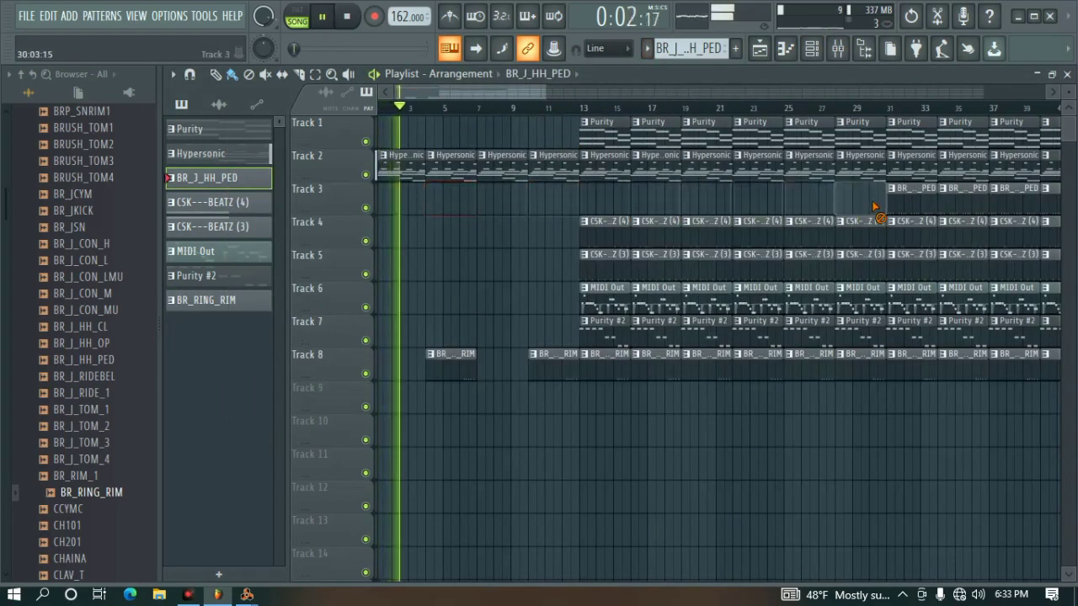
pyautogui.press('space')
pyautogui.click(237, 180)
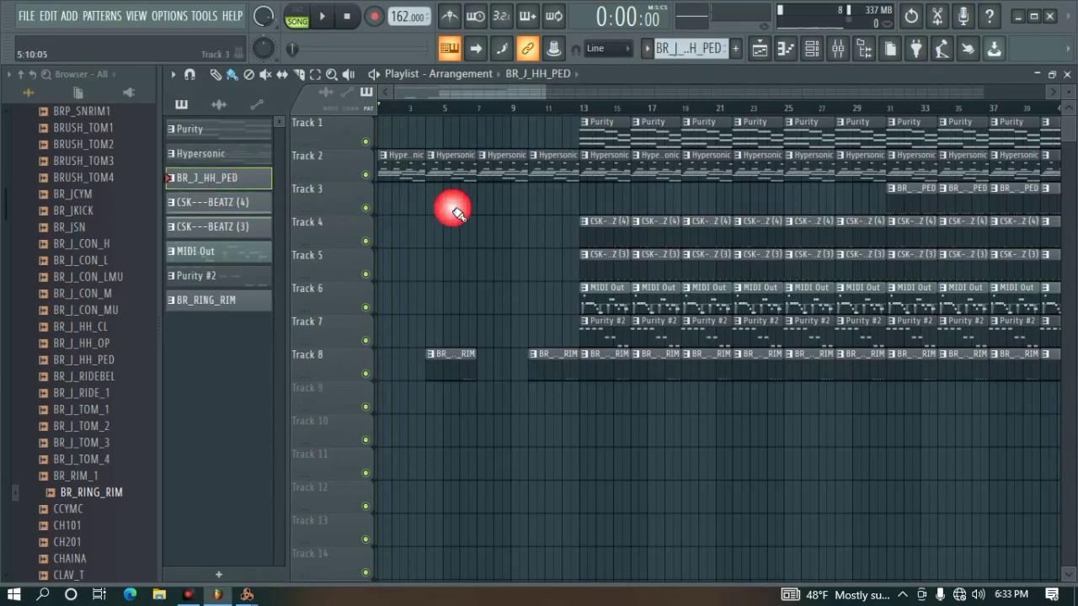
pyautogui.moveTo(392, 215); pyautogui.dragTo(785, 207)
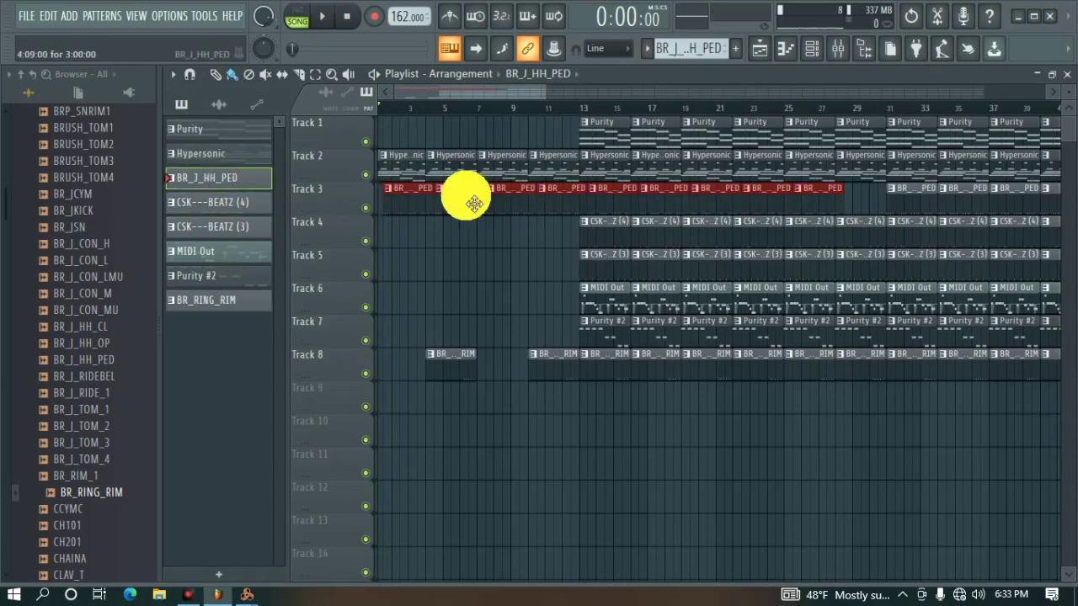
# Shift the Track 3 BR_J_HH_PED clips back to start at bar 1, and remove those in bars 1 to 6
pyautogui.moveTo(474, 203); pyautogui.dragTo(431, 201)
pyautogui.rightClick(406, 208)
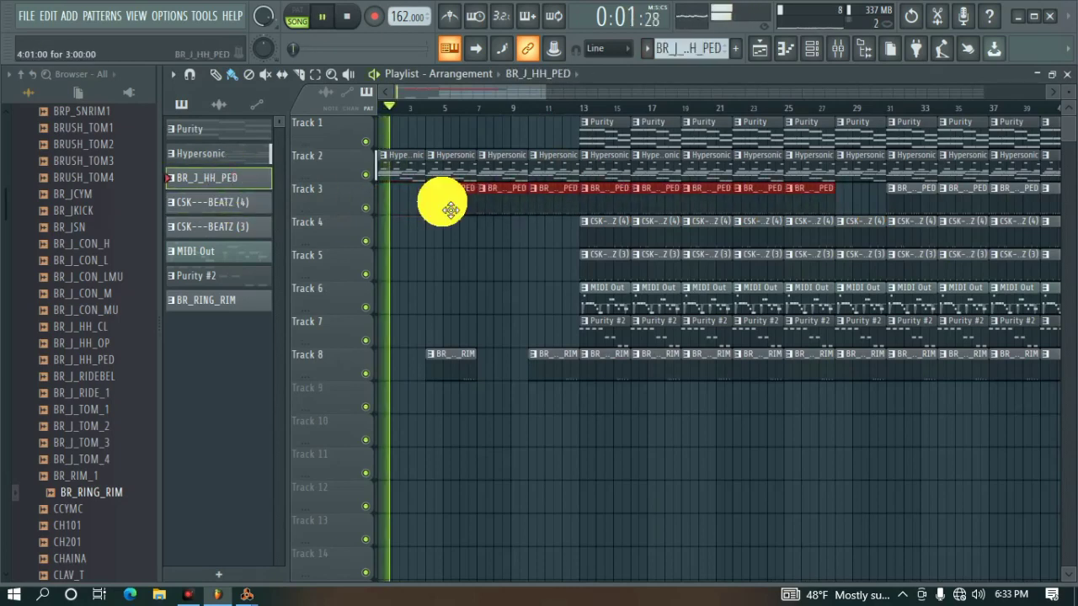
pyautogui.rightClick(450, 211)
# Remove all BR_J_HH_PED clips on Track 3 from bar 31 to the end of the song
pyautogui.moveTo(881, 208)
pyautogui.mouseDown()
pyautogui.moveTo(1070, 211)
pyautogui.moveTo(1071, 199)
pyautogui.mouseUp()
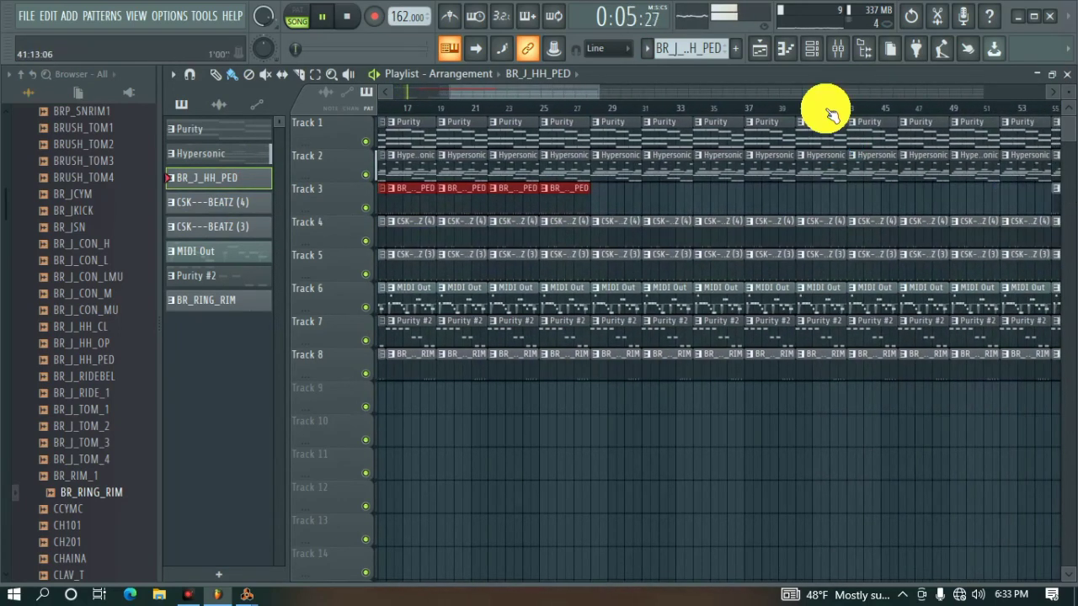
pyautogui.scroll(-4, 828, 110)
pyautogui.moveTo(764, 205); pyautogui.dragTo(1053, 200)
pyautogui.scroll(-3, 921, 113)
pyautogui.moveTo(895, 205)
pyautogui.mouseDown()
pyautogui.moveTo(1076, 207)
pyautogui.moveTo(957, 217)
pyautogui.mouseUp()
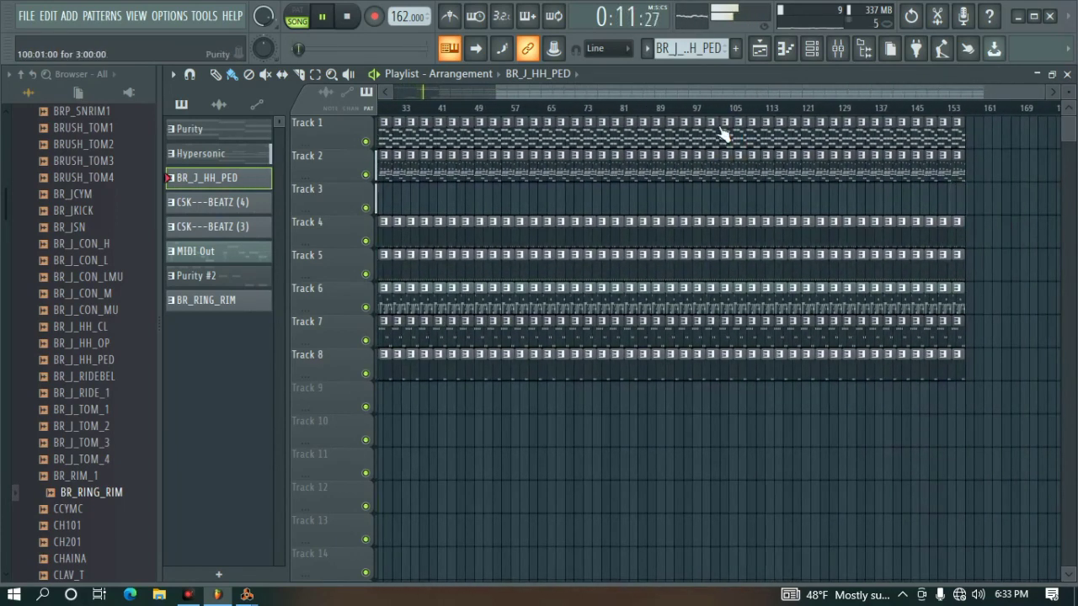
pyautogui.moveTo(715, 87); pyautogui.dragTo(385, 74)
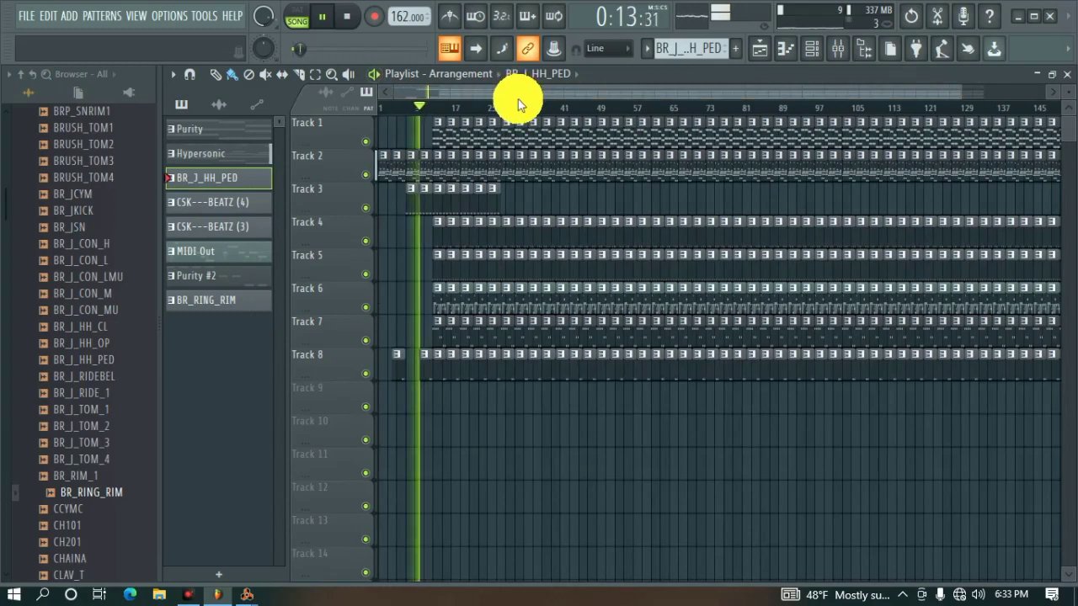
pyautogui.scroll(3, 518, 103)
pyautogui.moveTo(507, 89); pyautogui.dragTo(410, 144)
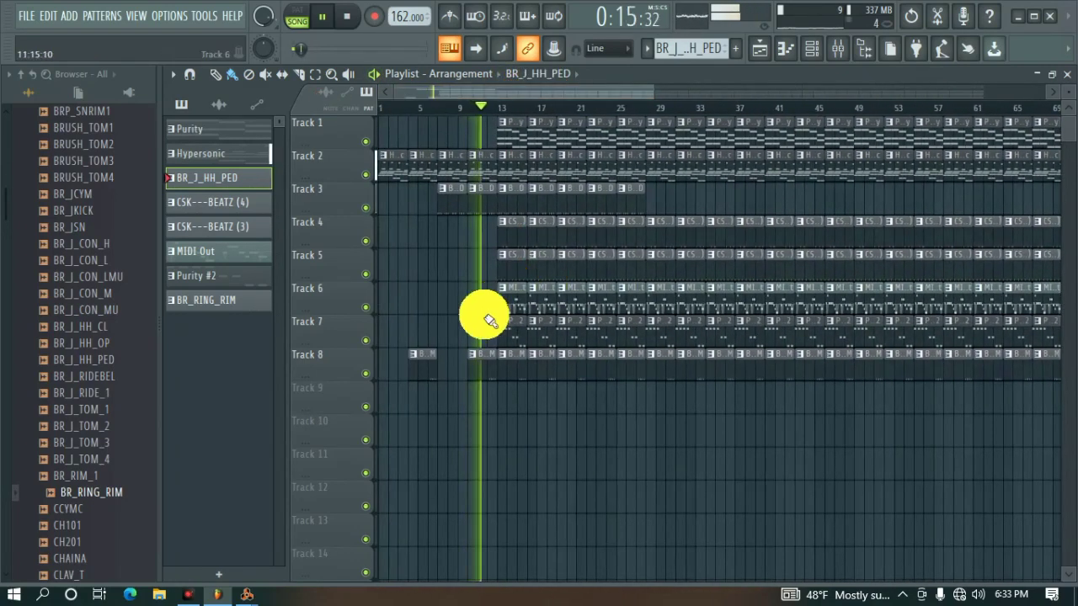
# Remove the MIDI Out and Purity #2 clips at bars 13 and 16, plus the BR_RING_RIM clip at bar 13
pyautogui.press('space')
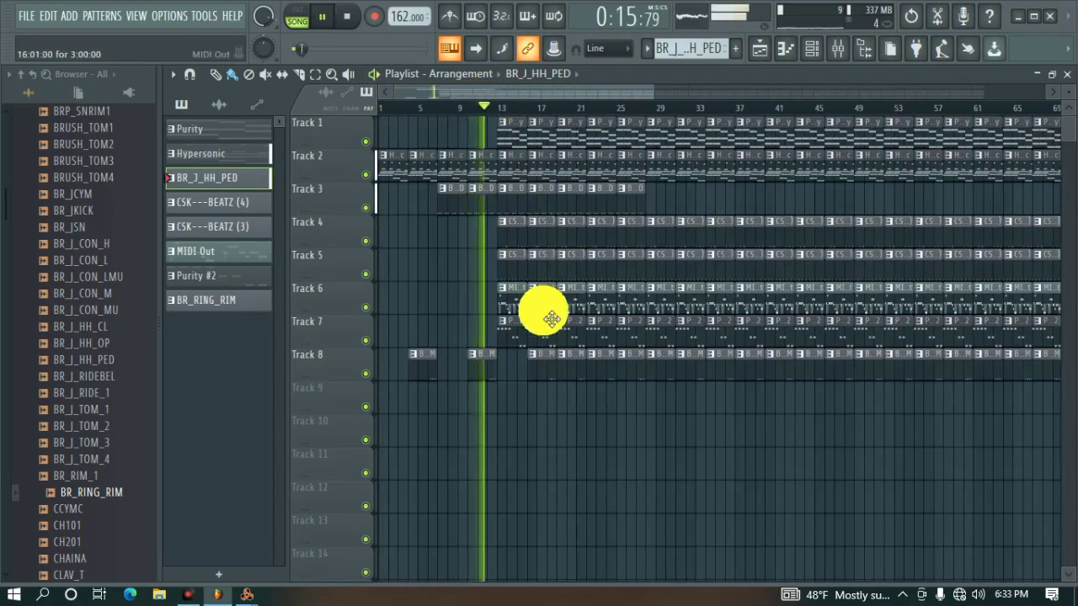
pyautogui.rightClick(524, 339)
pyautogui.rightClick(550, 339)
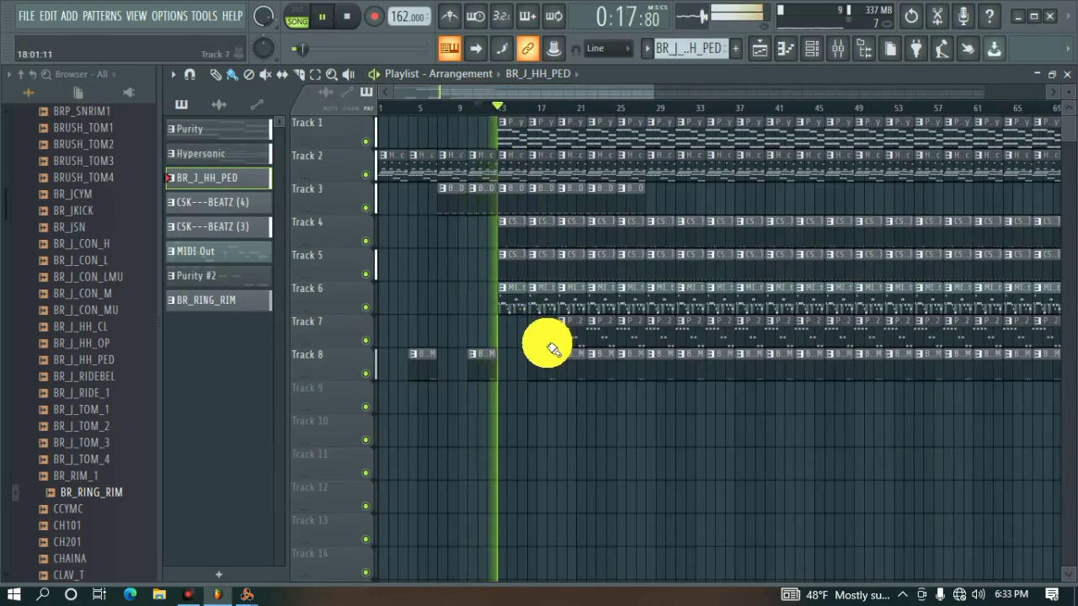
pyautogui.rightClick(514, 305)
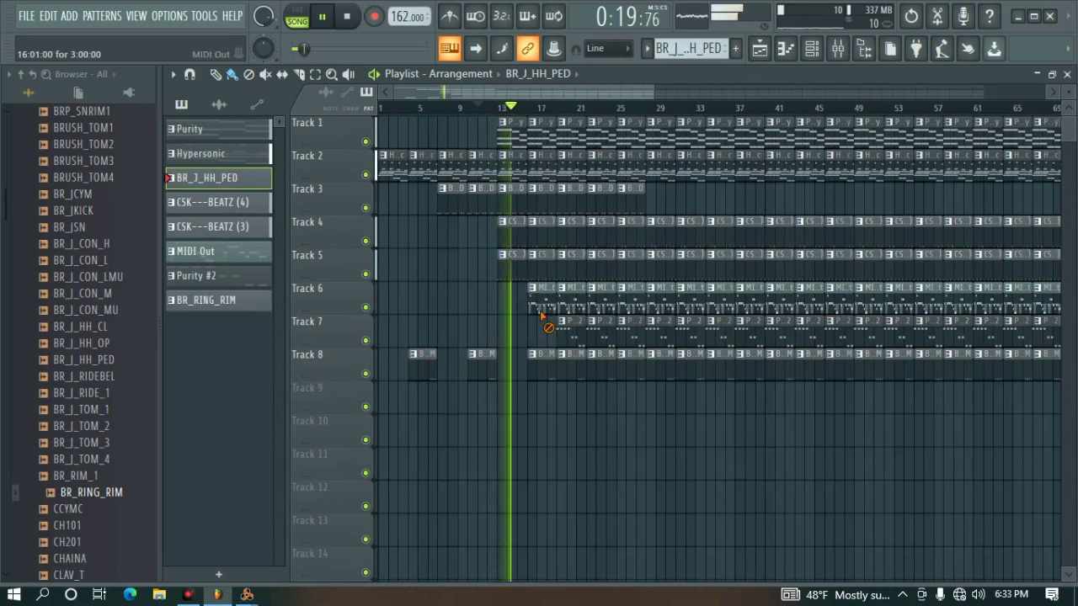
pyautogui.rightClick(542, 313)
pyautogui.rightClick(558, 341)
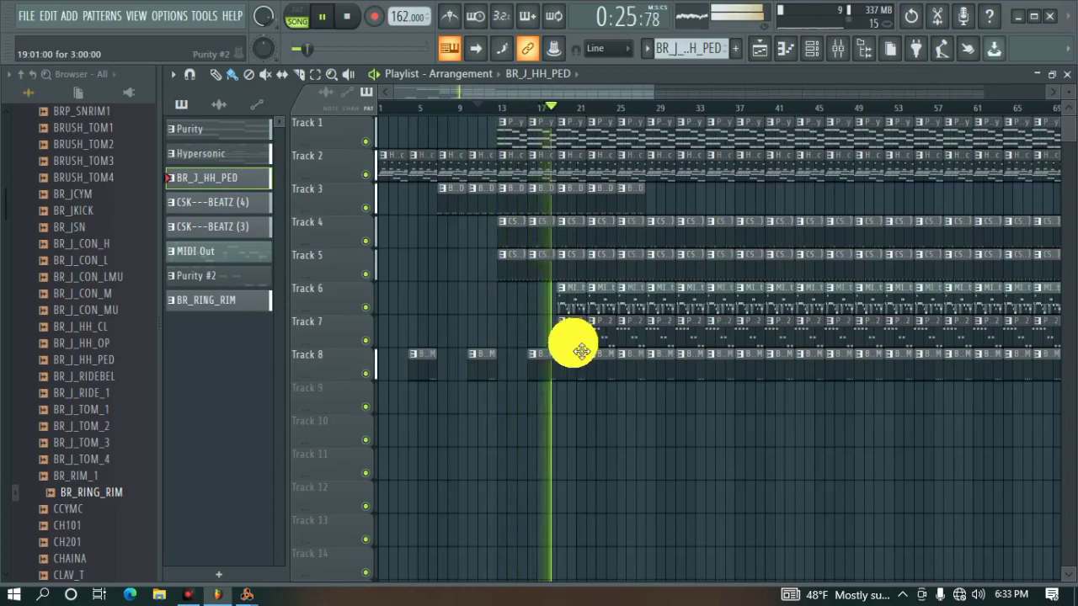
# Remove the Purity #2 clip at bar 19 and the BR_RING_RIM clips over bars 19 to 30
pyautogui.rightClick(576, 343)
pyautogui.rightClick(582, 365)
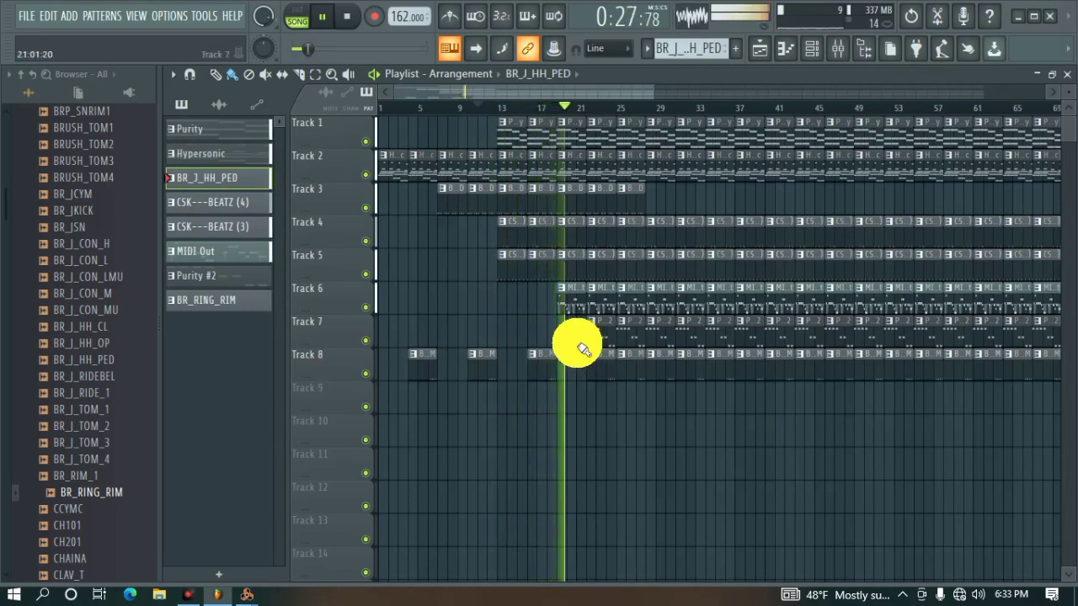
pyautogui.rightClick(609, 372)
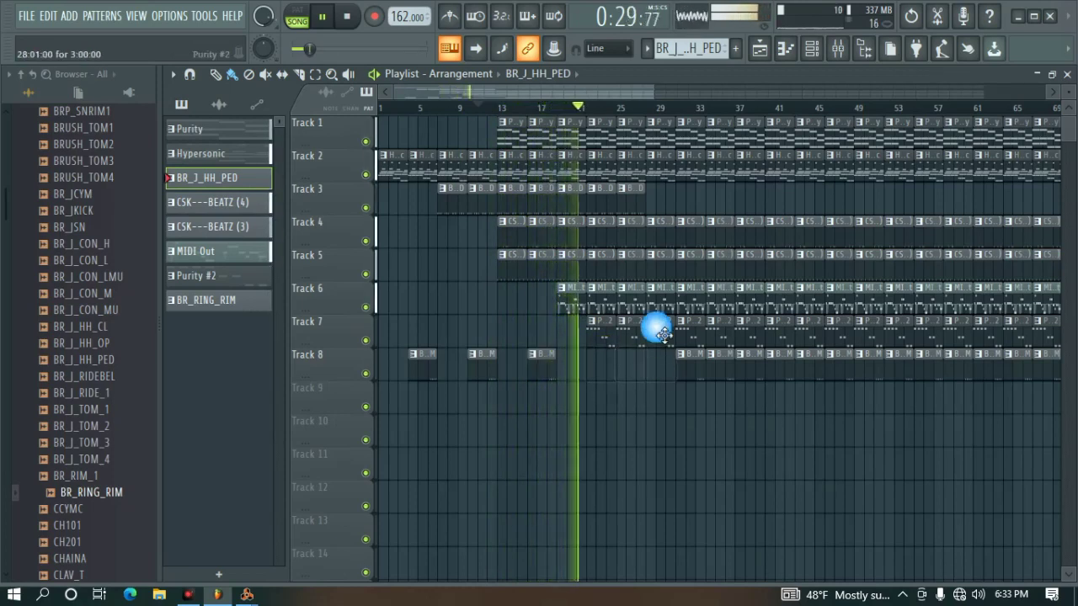
# Remove the Purity #2 clip at bar 22, repaint BR_J_HH_PED clips on Track 3 over bars 22 to 51, and play from bar 16
pyautogui.rightClick(600, 203)
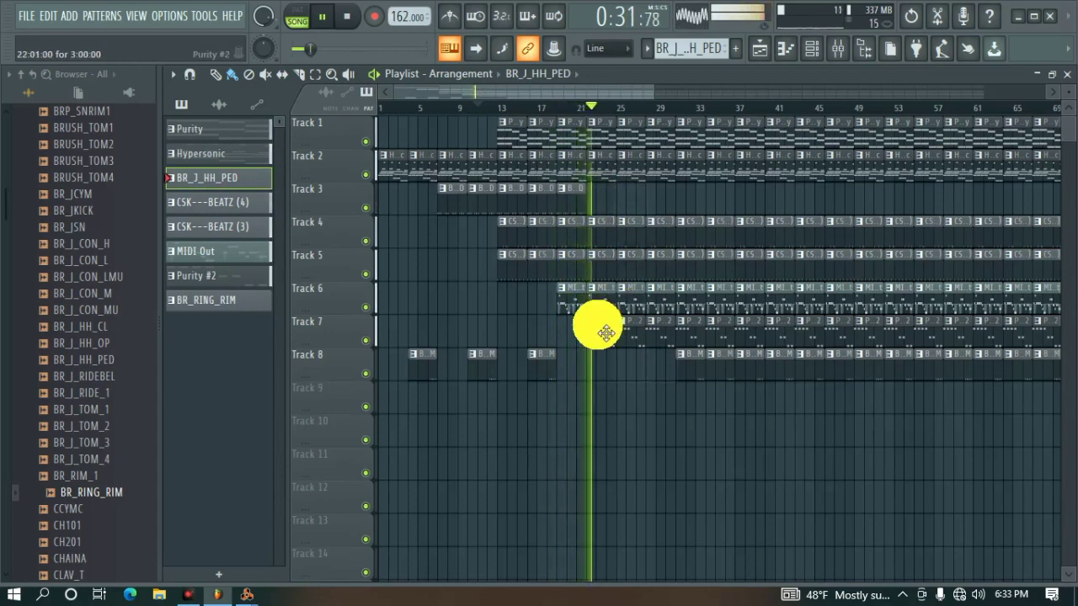
pyautogui.moveTo(589, 207); pyautogui.dragTo(877, 211)
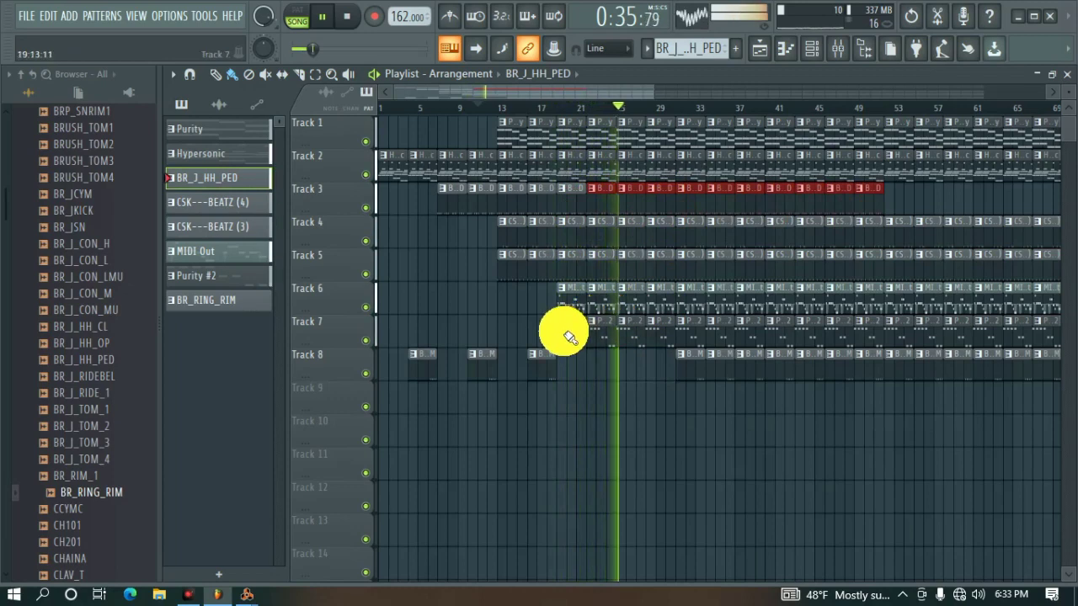
pyautogui.click(531, 108)
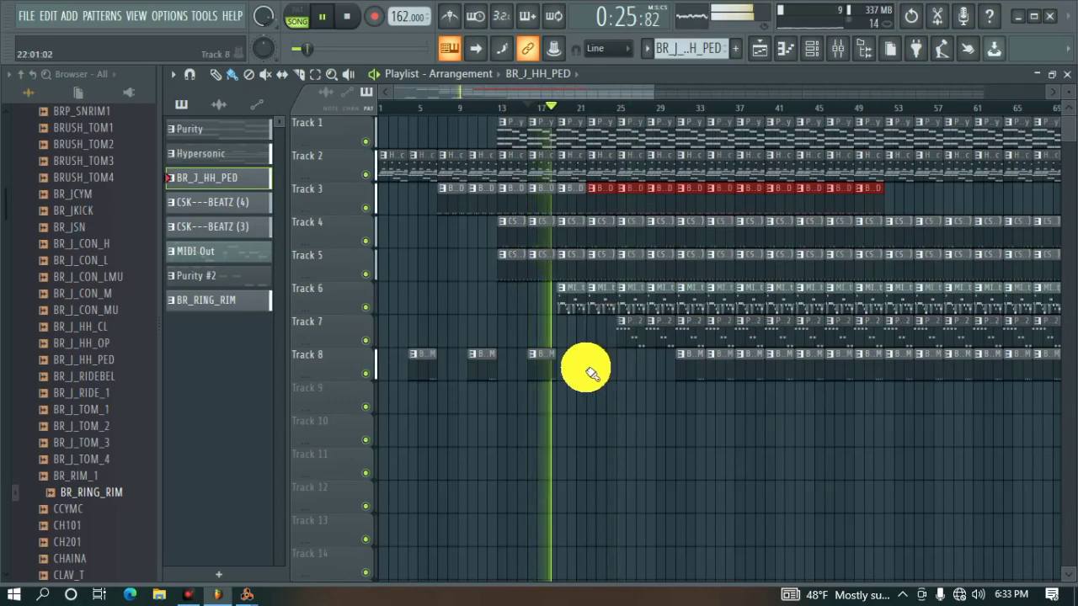
# Place a BR_J_HH_PED clip on Track 8 at bar 22 and remove the MIDI Out clips over bars 25 to 45
pyautogui.click(588, 367)
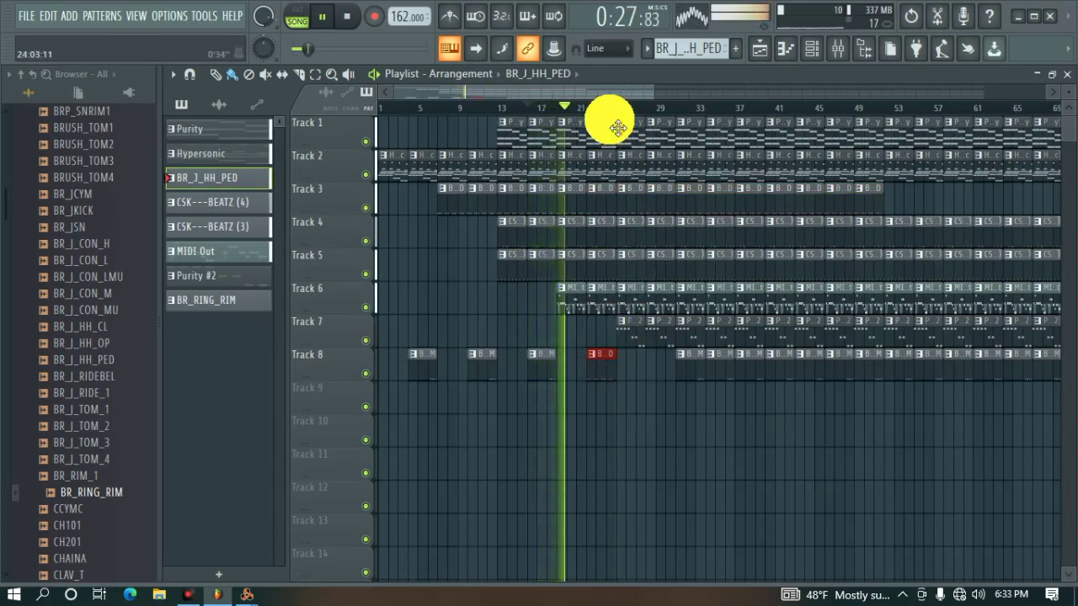
pyautogui.moveTo(638, 309); pyautogui.dragTo(776, 305)
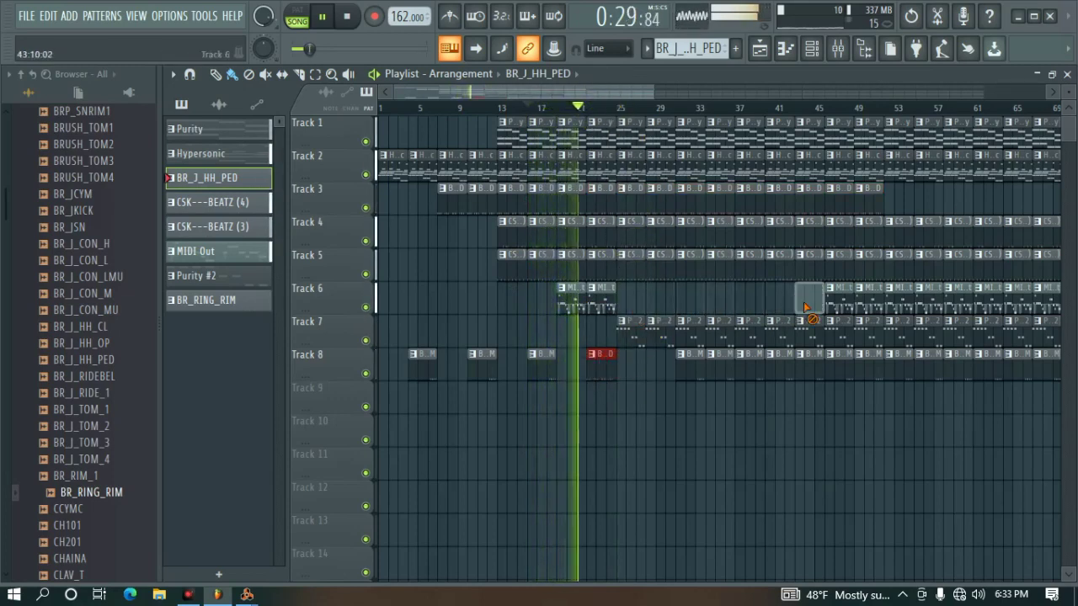
pyautogui.click(581, 108)
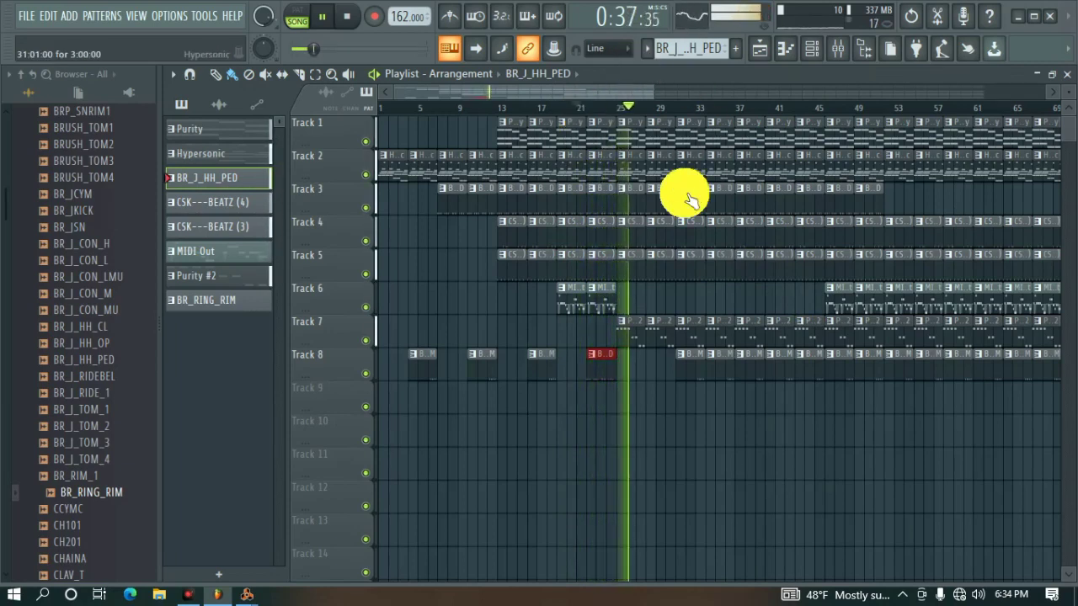
# Replace the BR_J_HH_PED clip on Track 8 at bar 22 with a BR_RING_RIM clip and audition the passage around bar 25
pyautogui.rightClick(597, 368)
pyautogui.click(540, 371)
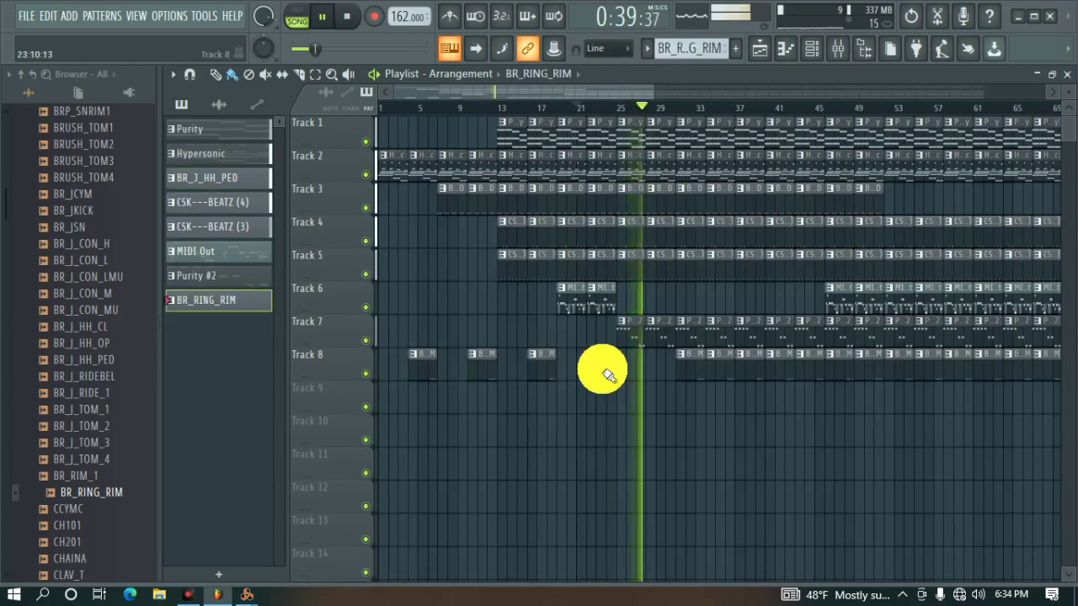
pyautogui.click(594, 364)
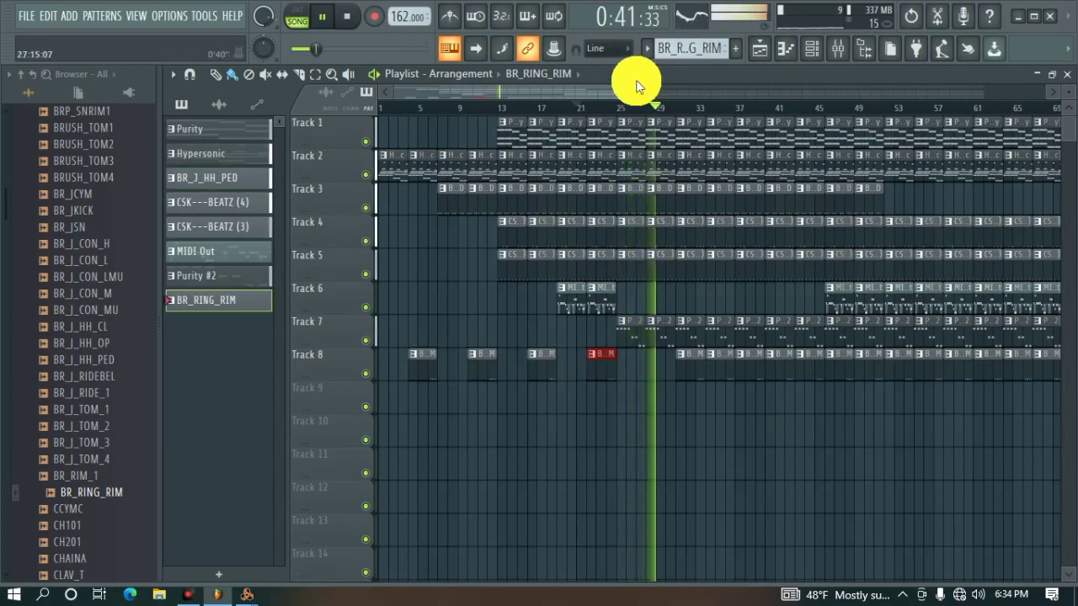
pyautogui.click(615, 109)
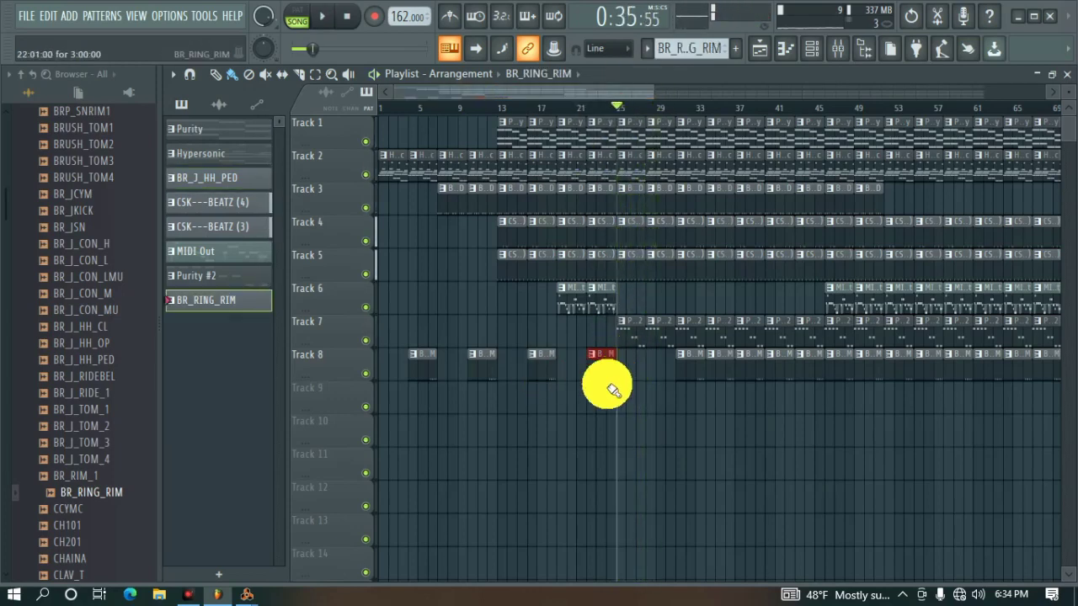
pyautogui.press('space')
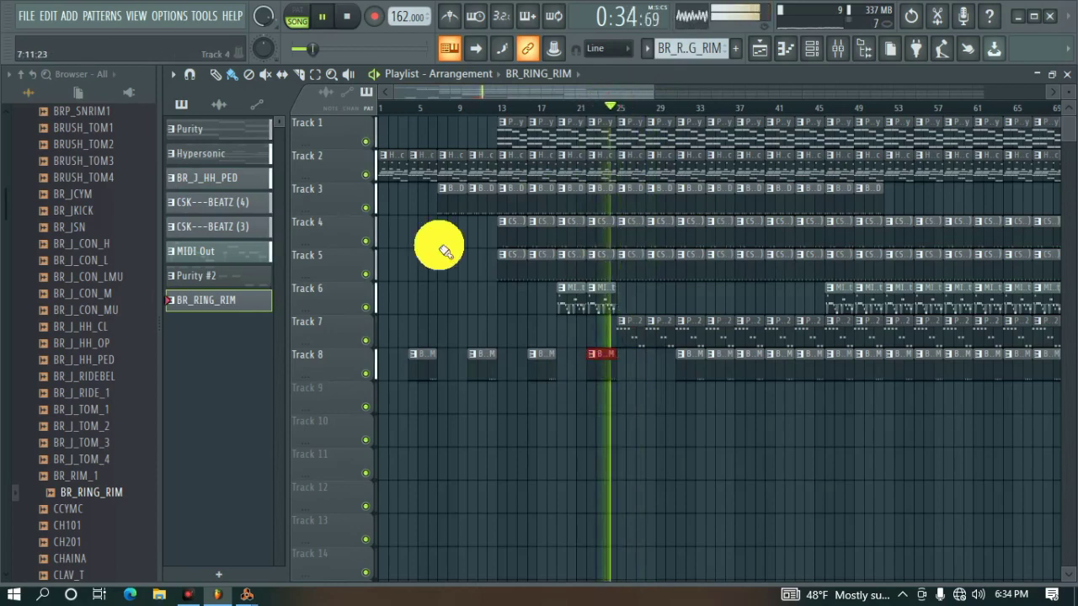
# Lock Tracks 8, 7, 6, 5 and 4 to their content
pyautogui.rightClick(339, 365)
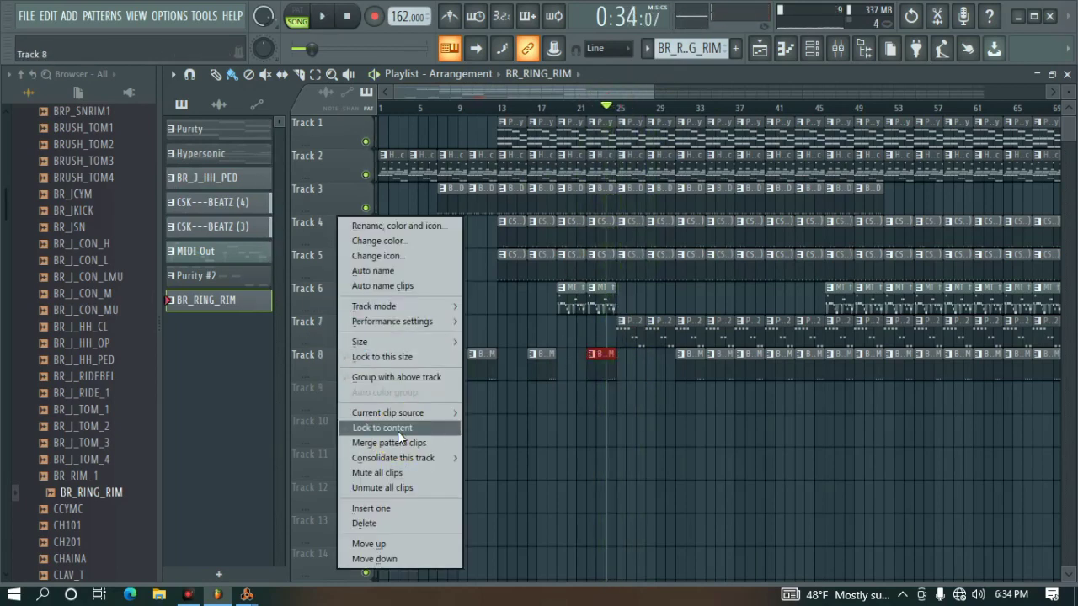
pyautogui.click(397, 428)
pyautogui.rightClick(337, 325)
pyautogui.click(398, 427)
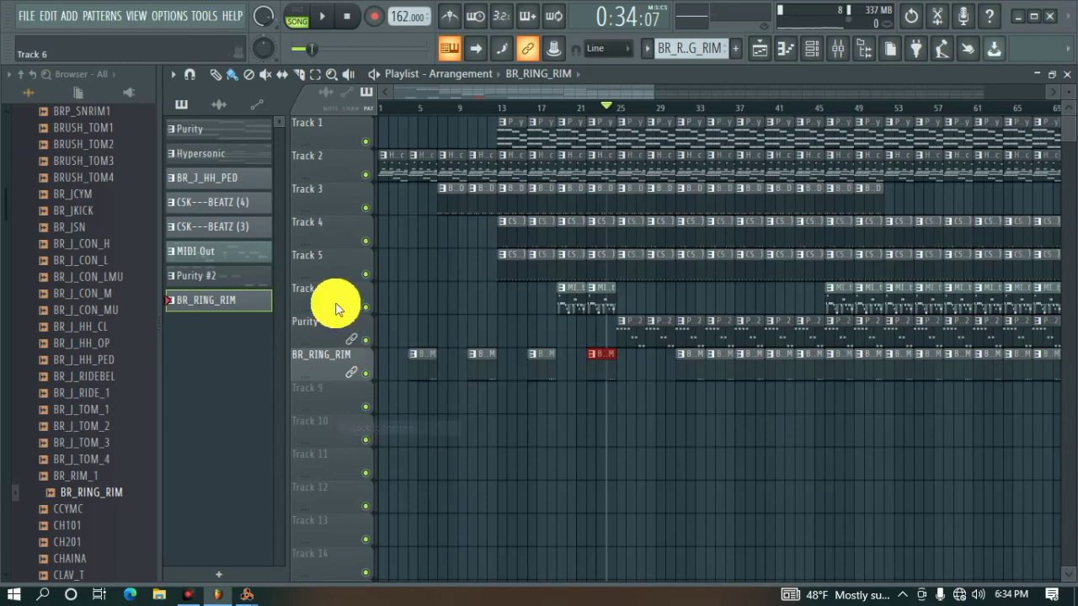
pyautogui.rightClick(335, 308)
pyautogui.click(392, 426)
pyautogui.rightClick(333, 269)
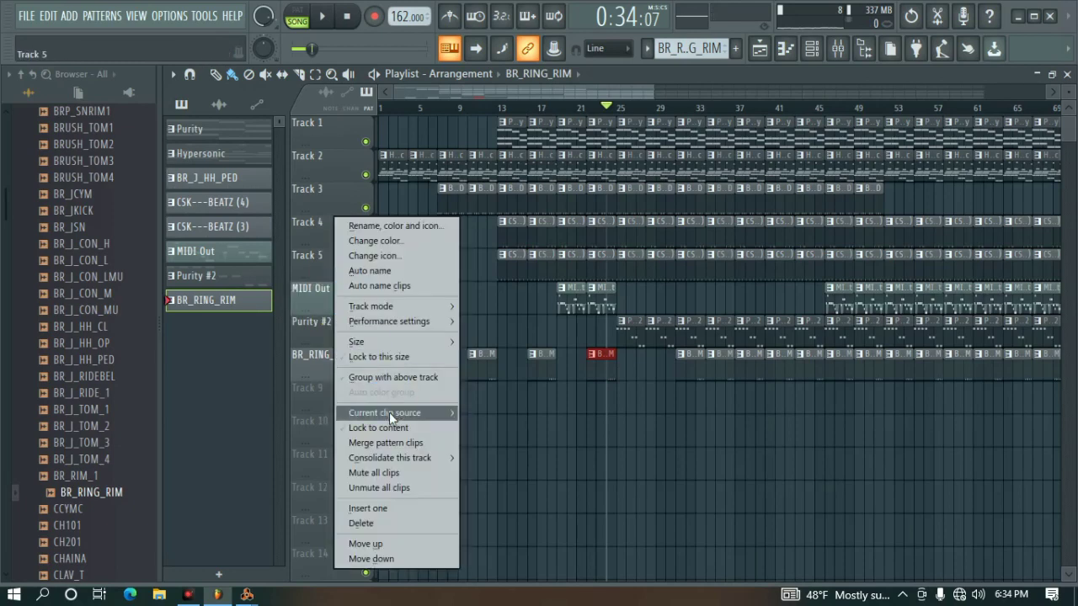
pyautogui.click(388, 427)
pyautogui.rightClick(328, 223)
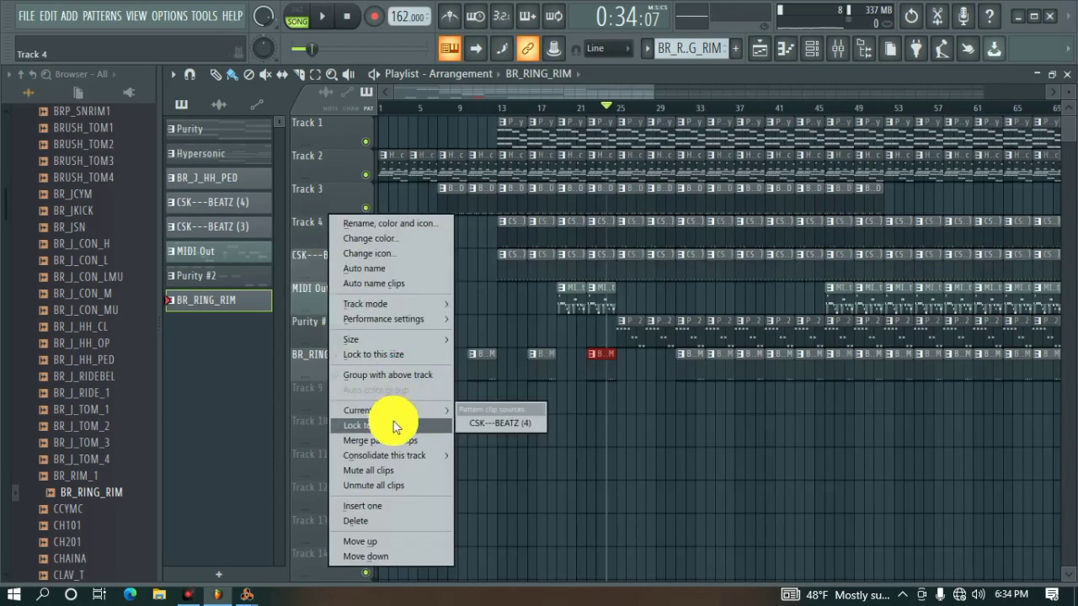
pyautogui.click(387, 425)
# Merge the pattern clips on Track 3 into one clip, then play the song and stop it
pyautogui.rightClick(328, 202)
pyautogui.click(373, 393)
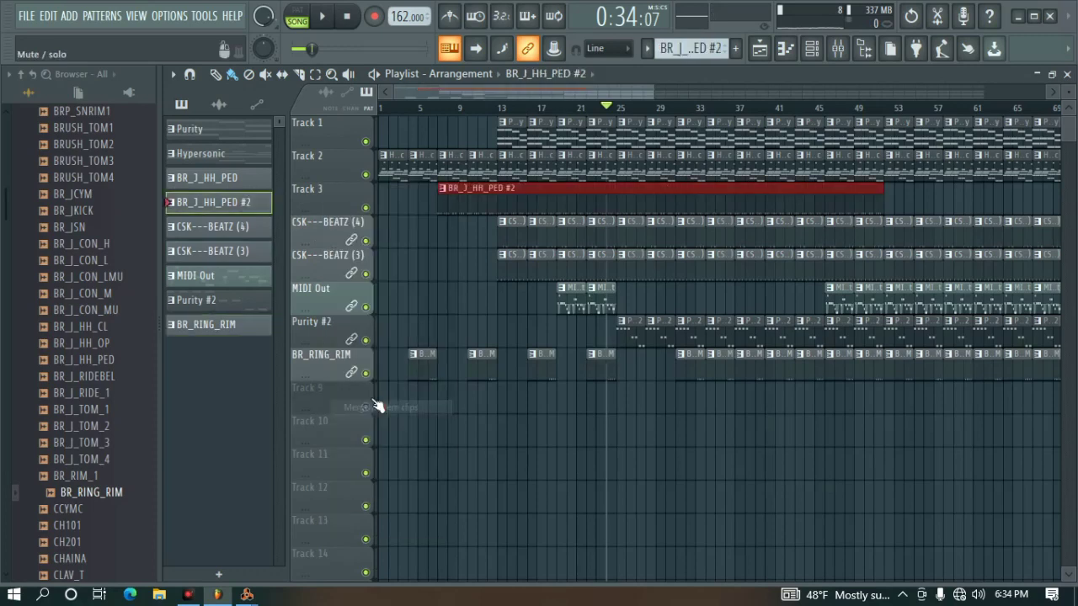
pyautogui.press('space')
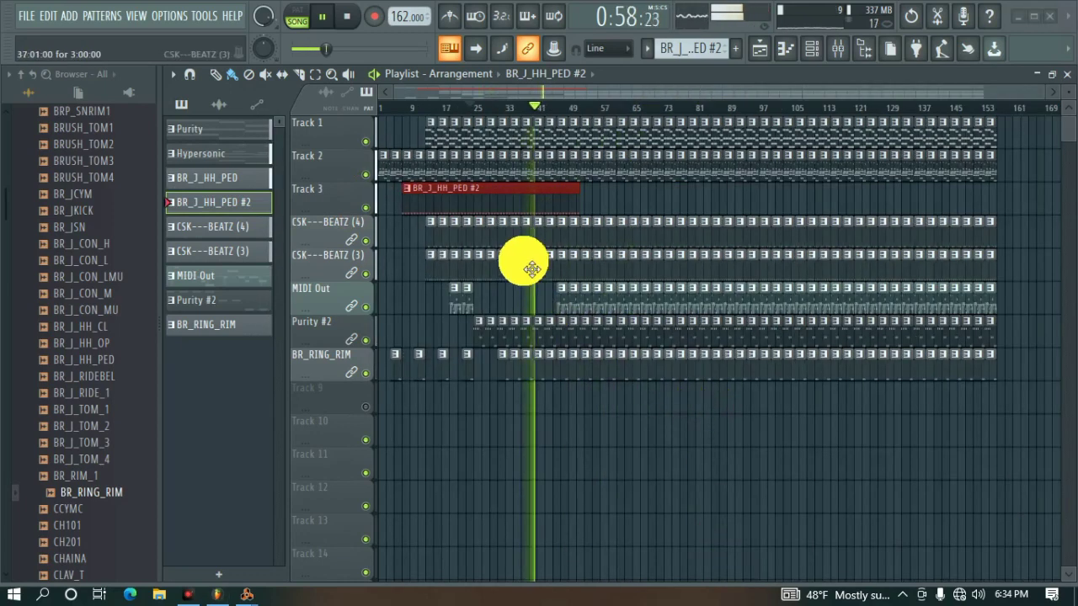
pyautogui.rightClick(514, 298)
pyautogui.press('space')
pyautogui.press('space')
pyautogui.press('space')
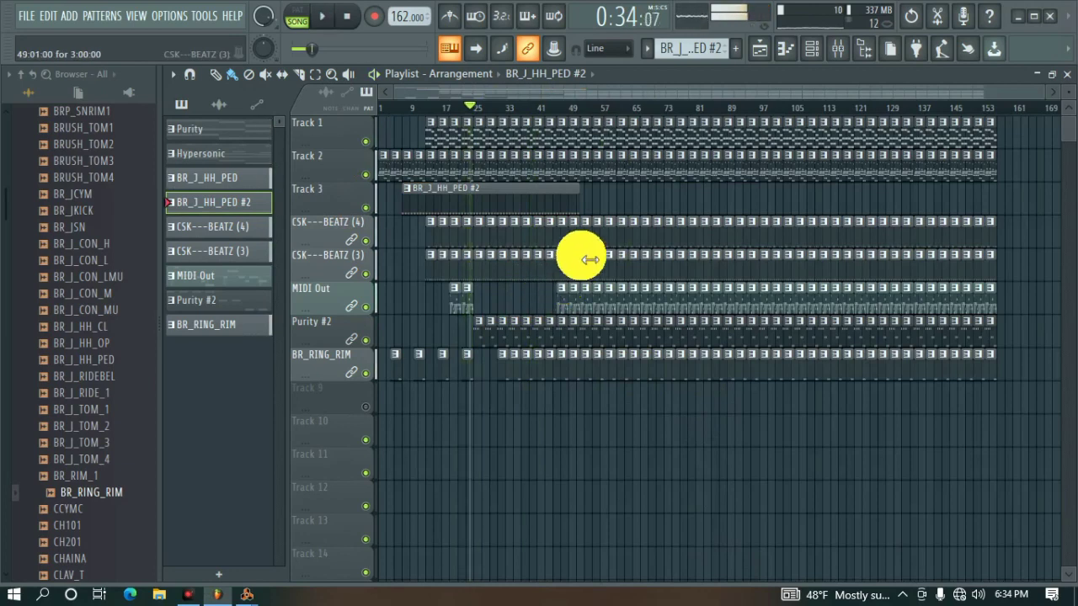
# Start exporting the song as an MP3 file with the Desktop as its destination folder
pyautogui.click(34, 16)
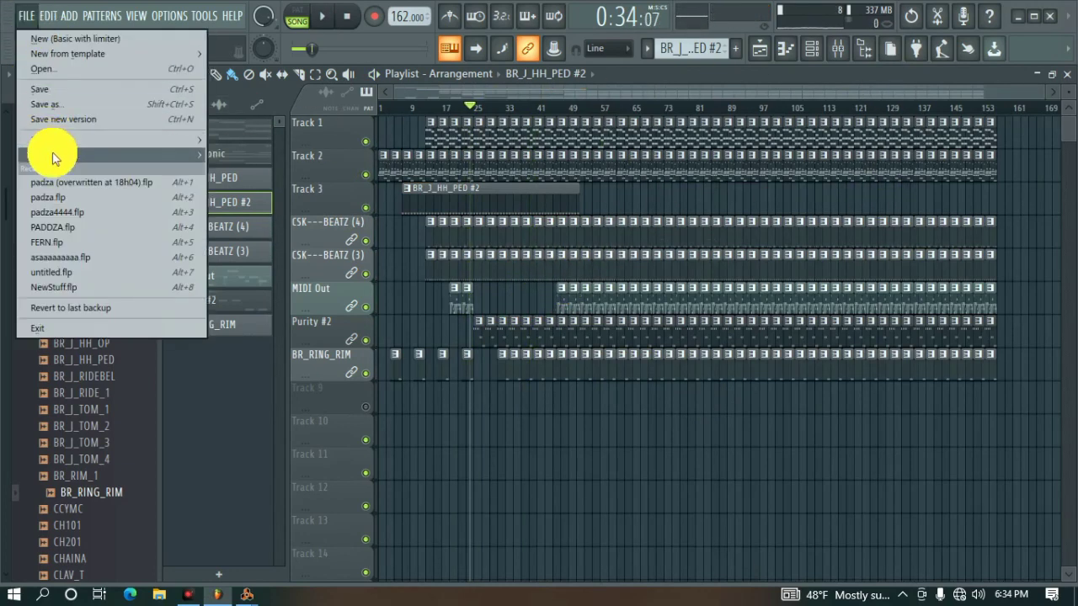
pyautogui.moveTo(137, 160)
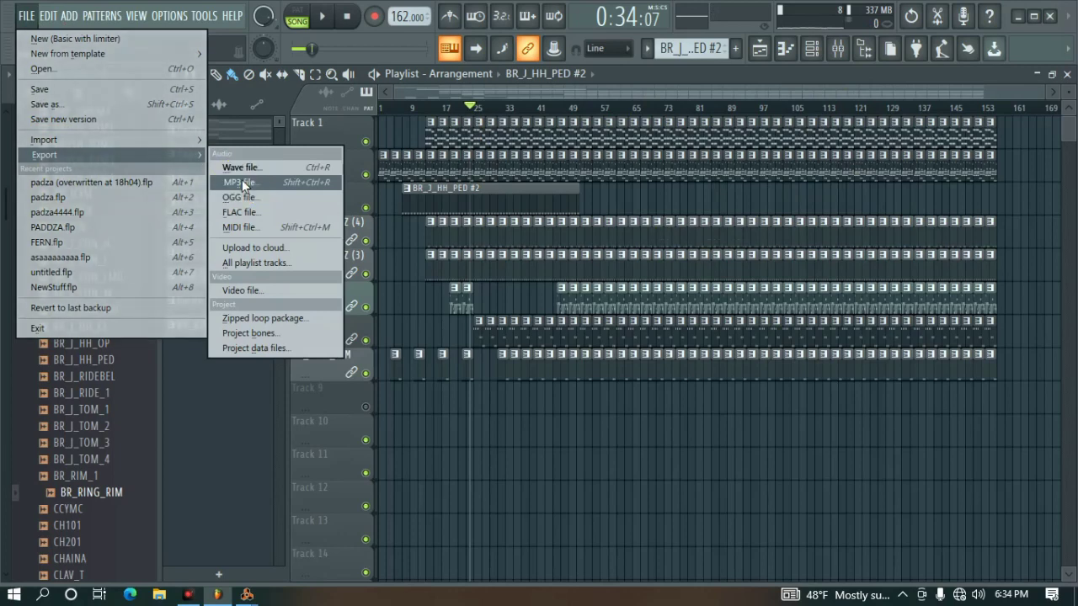
pyautogui.click(286, 185)
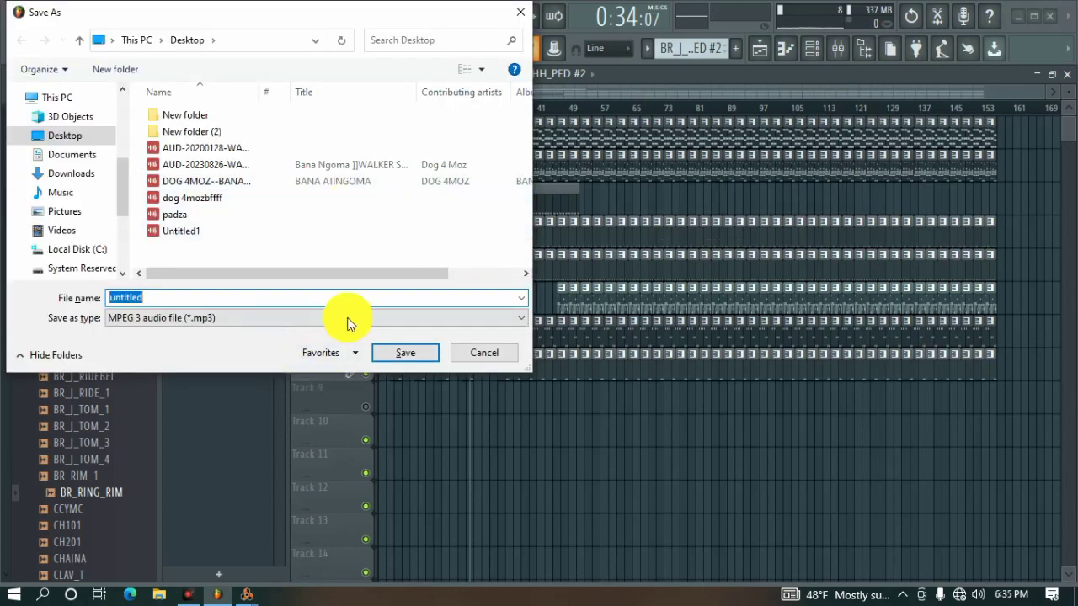
pyautogui.click(57, 138)
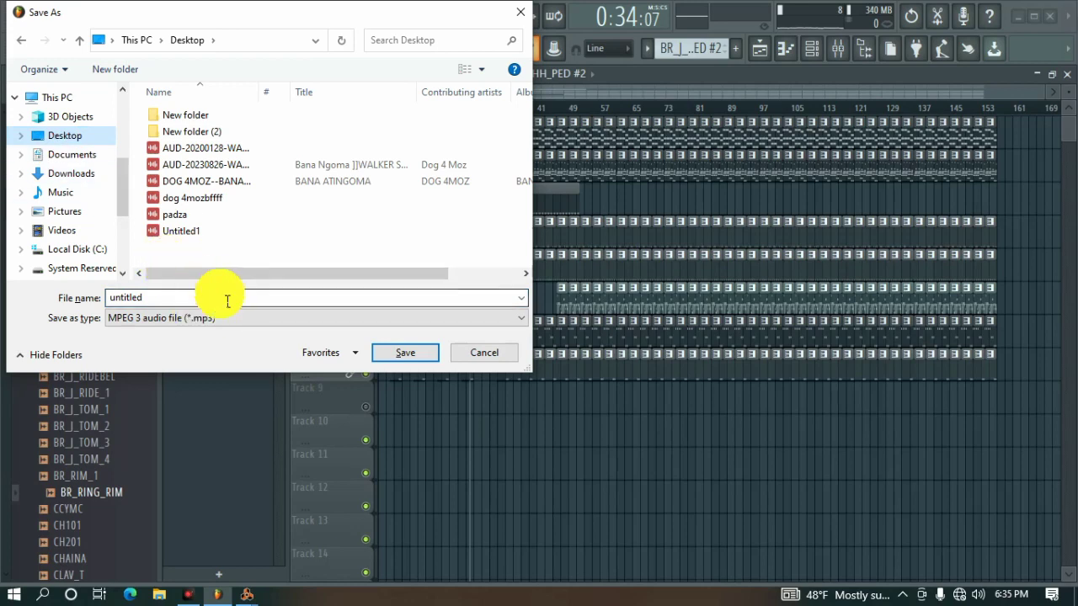